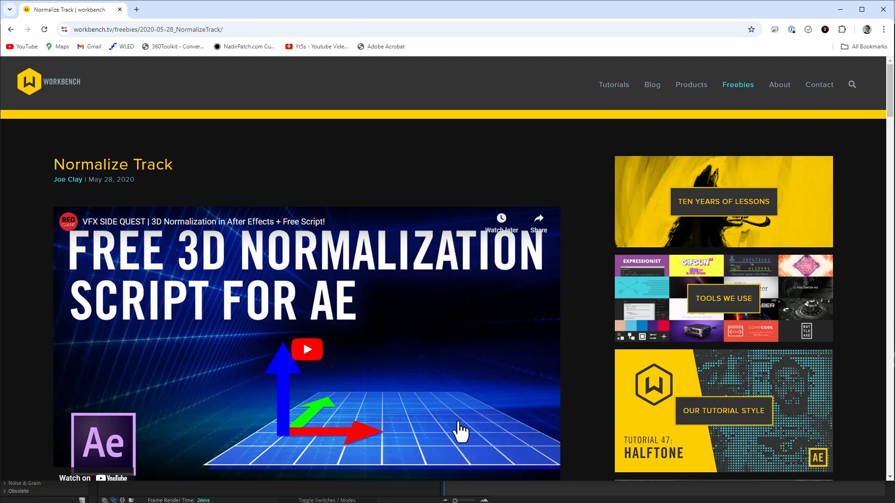
# Step: Look through the Normalize Track script's page, past the video to the description below it
pyautogui.scroll(-3, 455, 431)
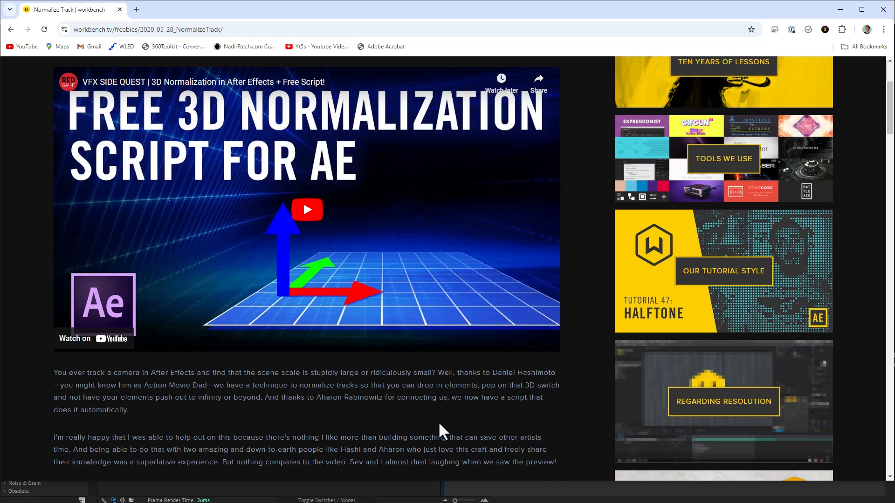
pyautogui.scroll(-3, 420, 419)
pyautogui.click(283, 351)
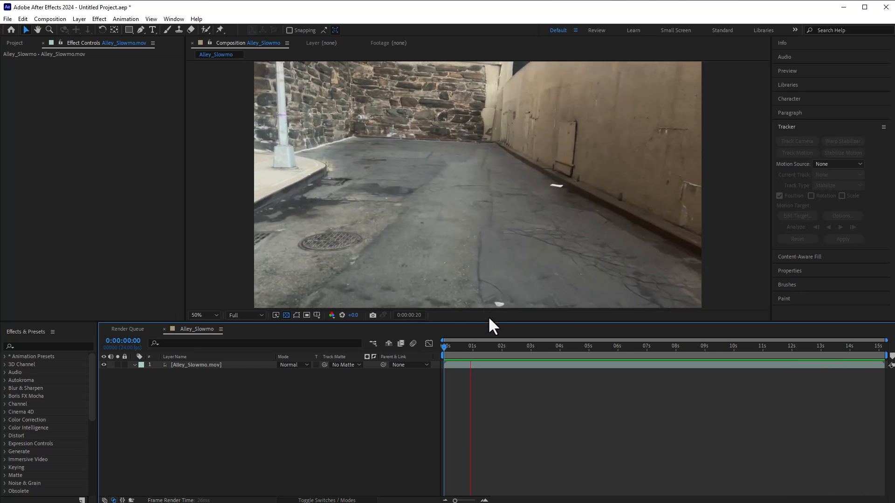
# Step: Return to the start of the composition and run the 3D Camera Tracker on the Alley_Slowmo.mov layer
pyautogui.moveTo(496, 346); pyautogui.dragTo(440, 352)
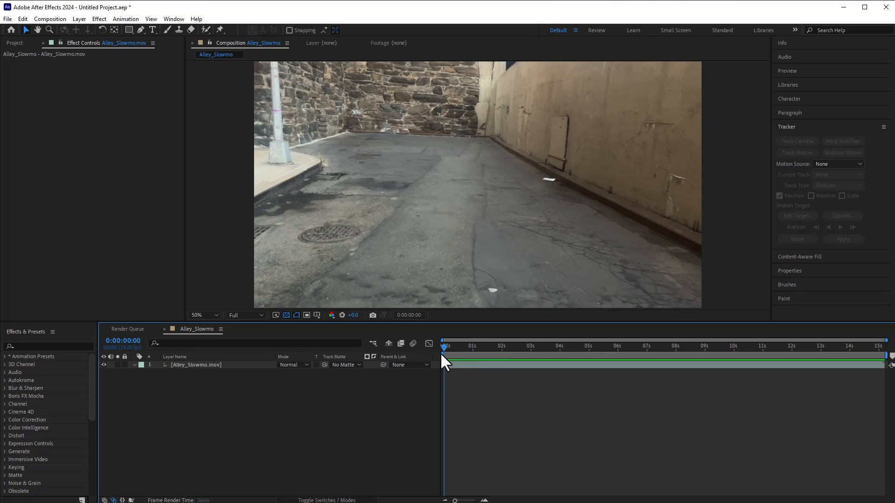
pyautogui.click(180, 364)
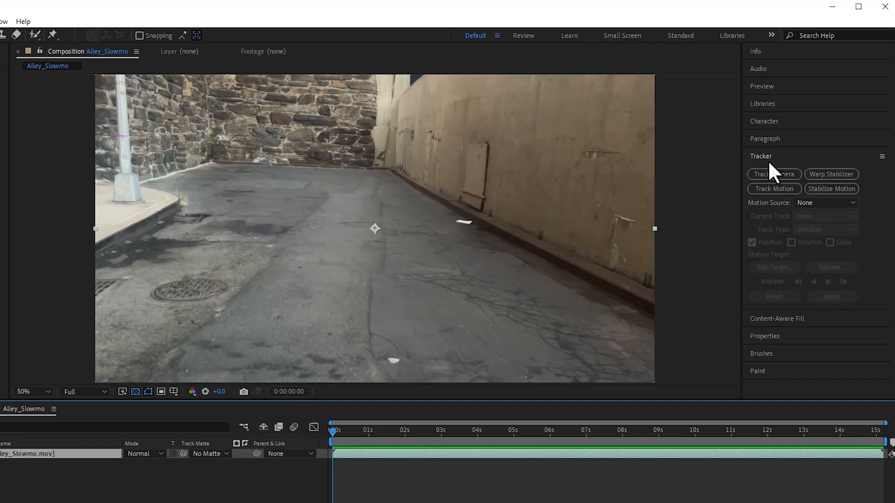
pyautogui.click(769, 174)
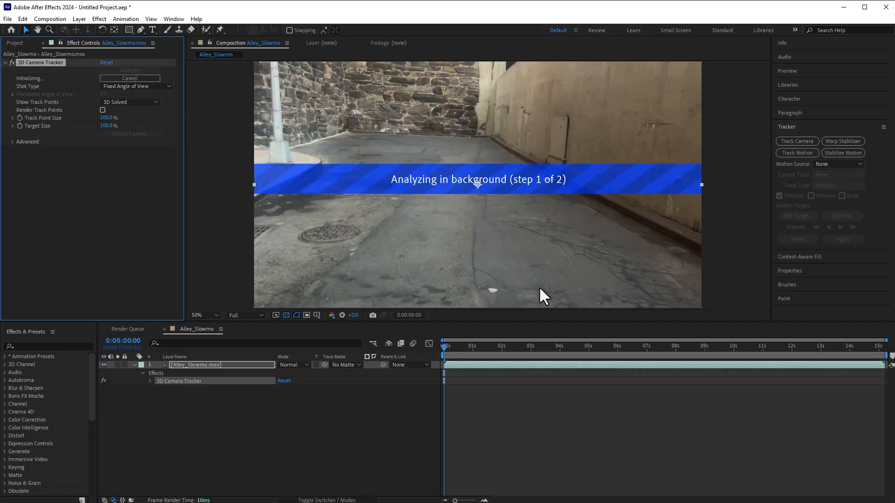
pyautogui.click(682, 422)
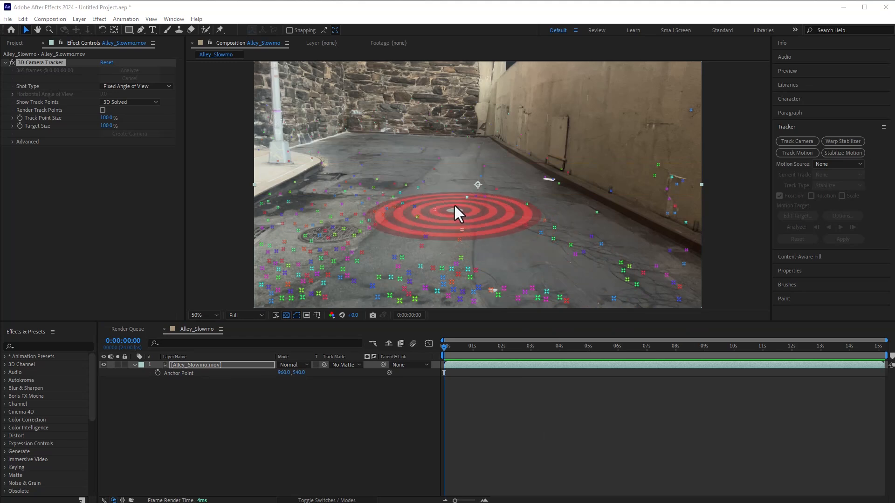
# Step: Create a solid and camera from the tracked ground points mid-alley, and rotate the solid slightly to line up with the alley floor
pyautogui.rightClick(453, 210)
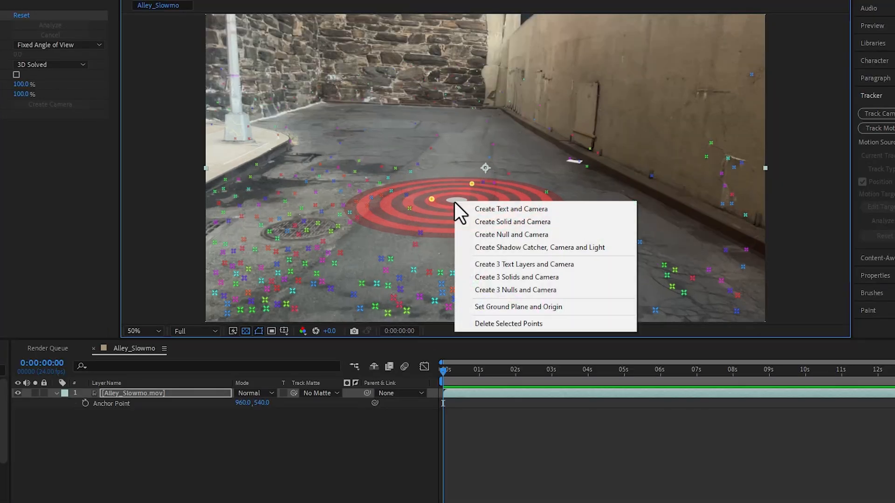
pyautogui.click(474, 221)
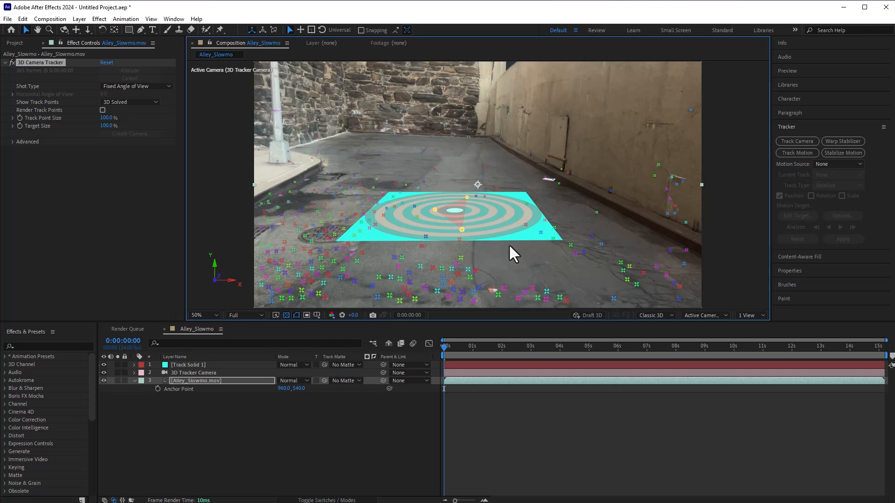
pyautogui.click(468, 219)
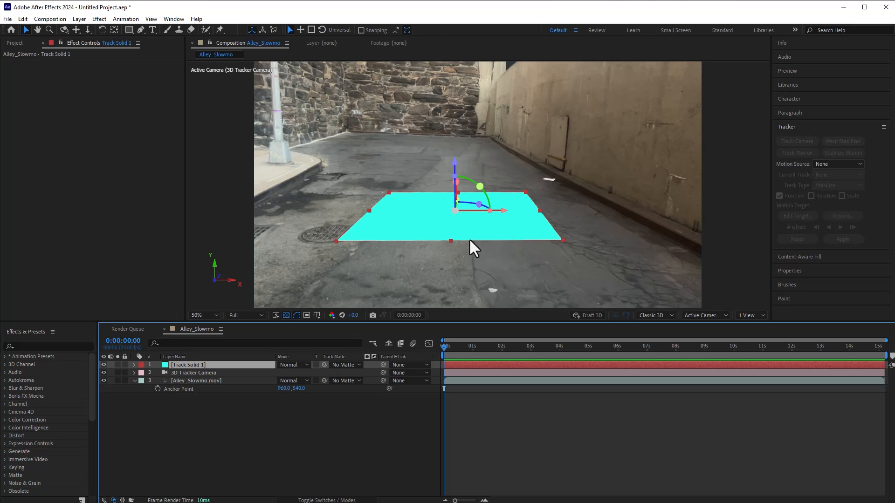
pyautogui.moveTo(470, 244); pyautogui.dragTo(492, 239)
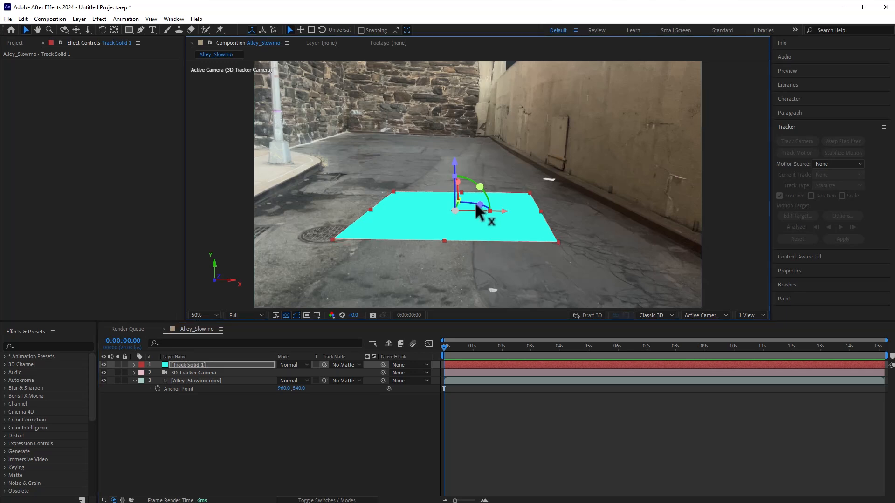
pyautogui.moveTo(472, 203)
pyautogui.mouseDown()
pyautogui.moveTo(480, 208)
pyautogui.moveTo(466, 207)
pyautogui.moveTo(474, 204)
pyautogui.mouseUp()
pyautogui.moveTo(469, 204); pyautogui.dragTo(468, 204)
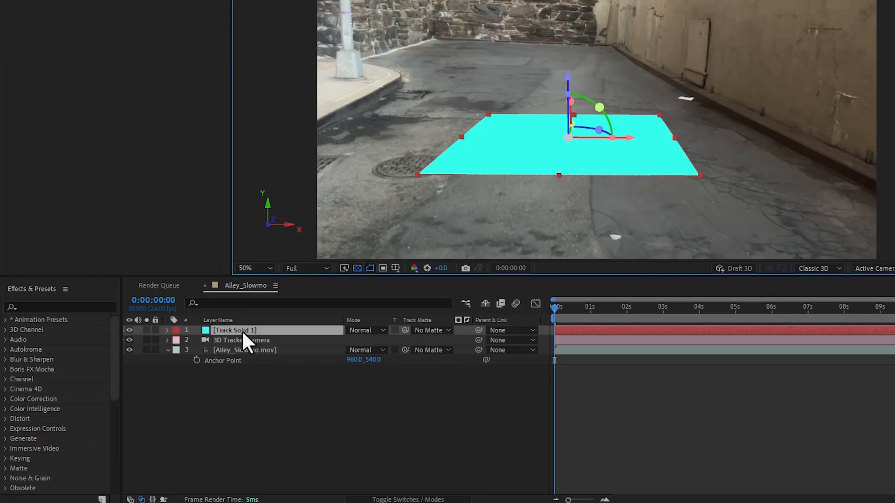
# Step: Rename the track solid layer as Floor and reveal its position and rotation properties
pyautogui.click(193, 366)
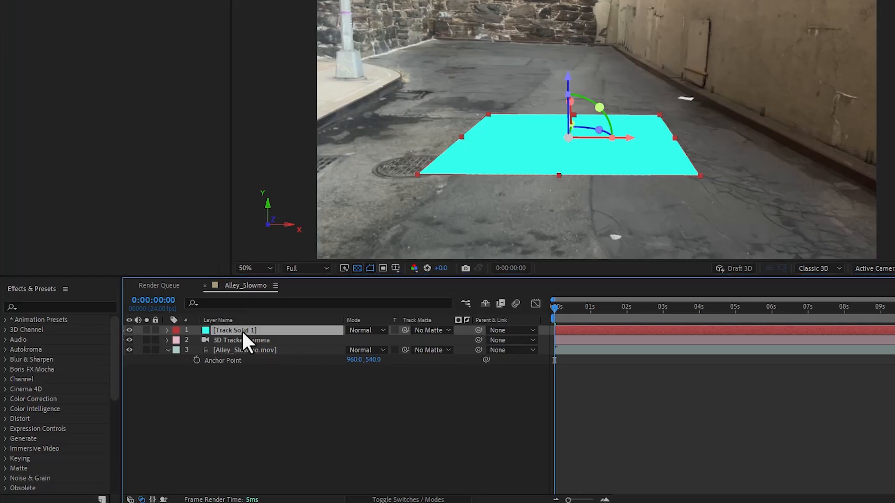
pyautogui.press('Return')
pyautogui.write('Floor')
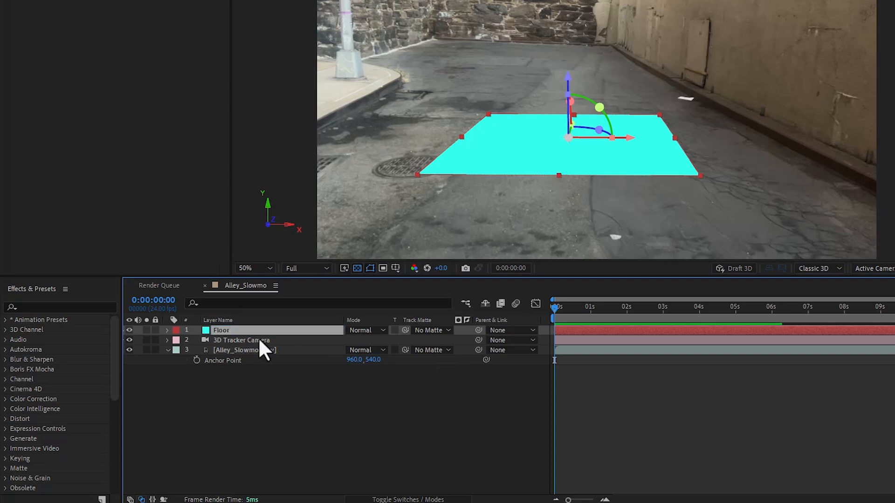
pyautogui.press('Return')
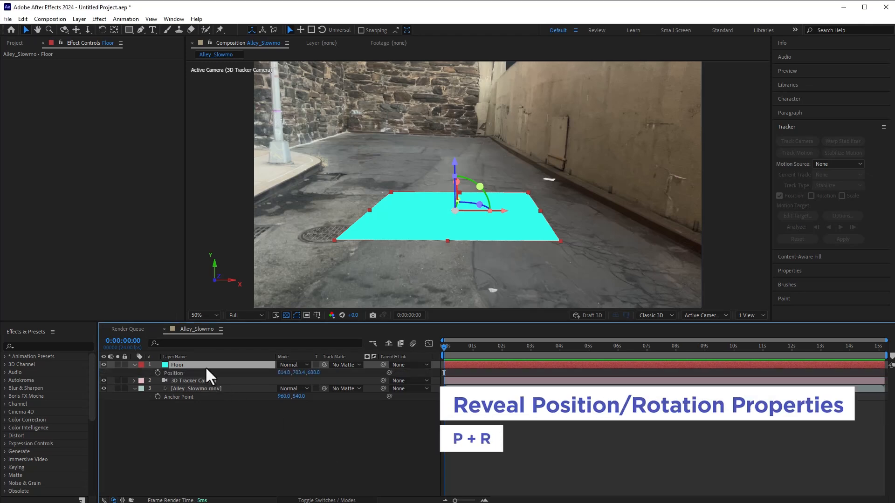
pyautogui.press('p')
pyautogui.hotkey('shift', 'r')
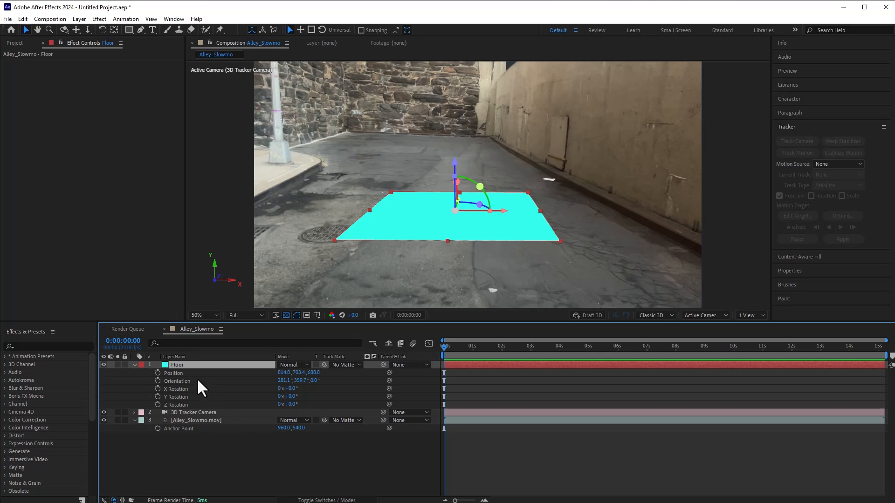
# Step: Open the Normalize Track script and normalize the tracked scene using the Floor layer as the base
pyautogui.click(174, 19)
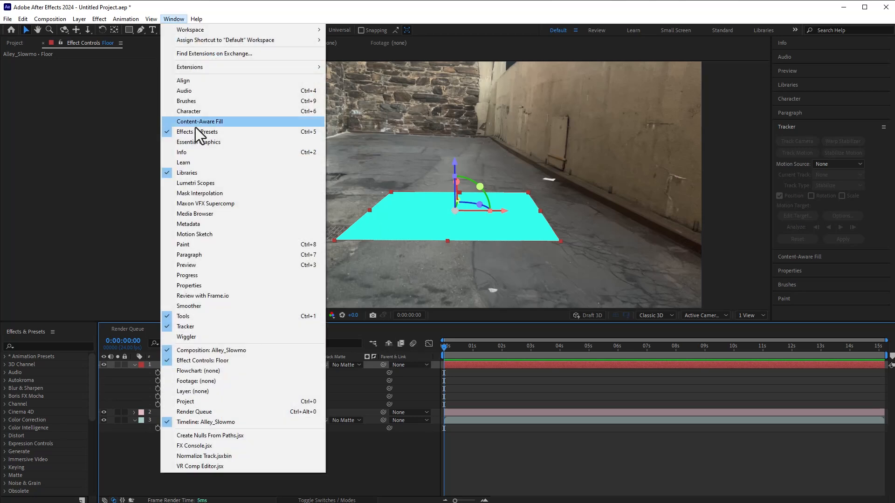
pyautogui.click(222, 457)
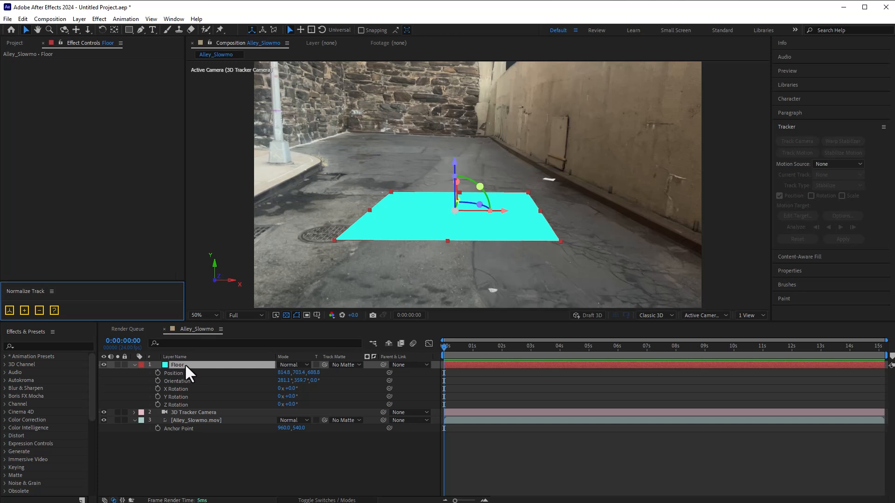
pyautogui.click(10, 310)
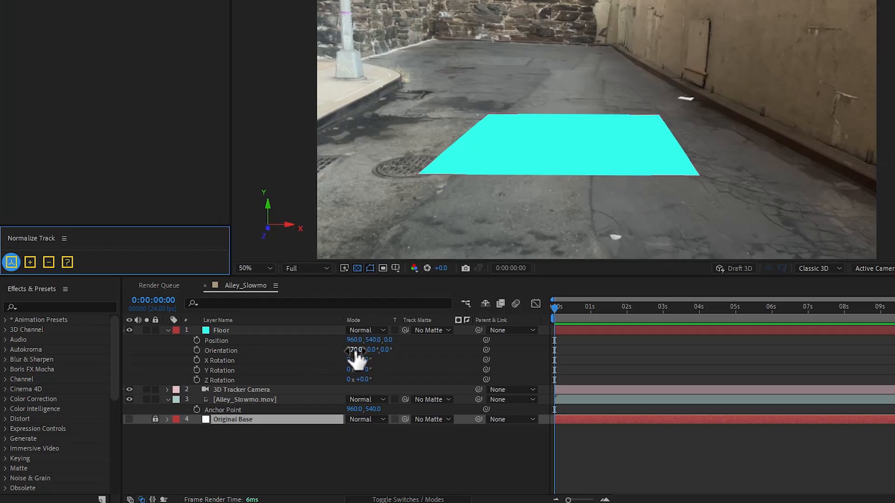
pyautogui.press('Return')
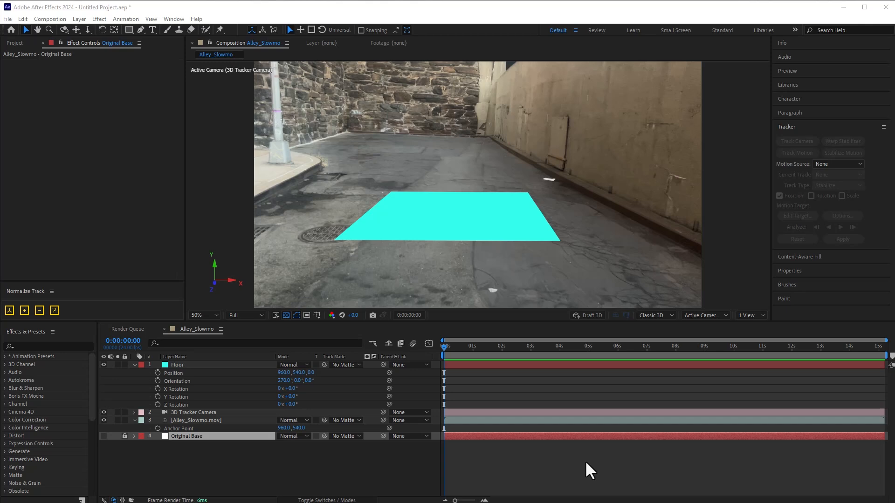
# Step: Try to export the unsaved project with the Maxon Cinema 4D Exporter
pyautogui.click(413, 465)
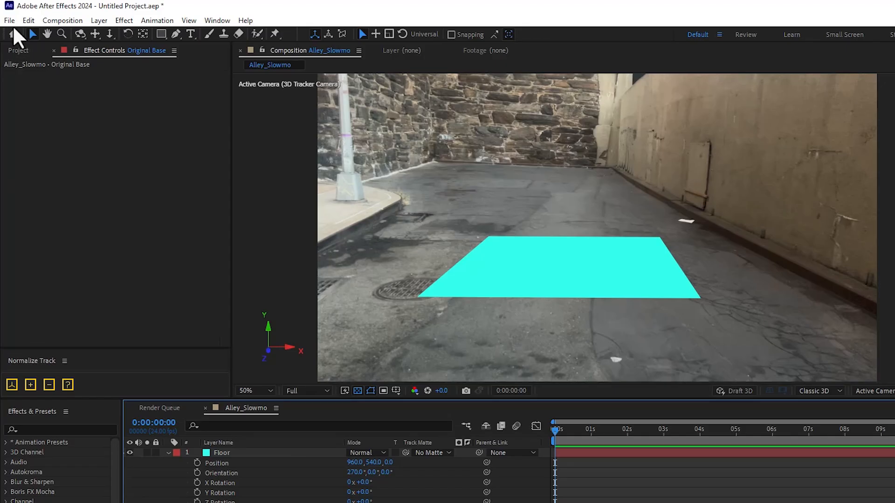
pyautogui.click(8, 19)
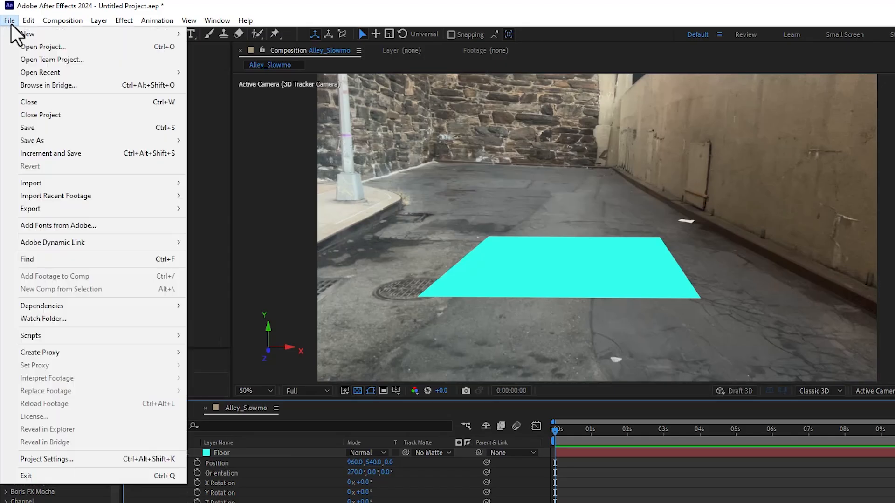
pyautogui.moveTo(53, 210)
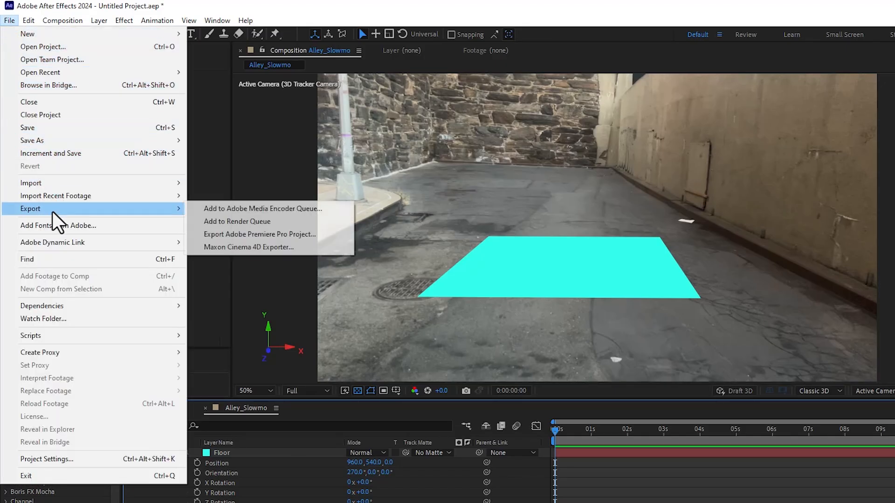
pyautogui.click(245, 249)
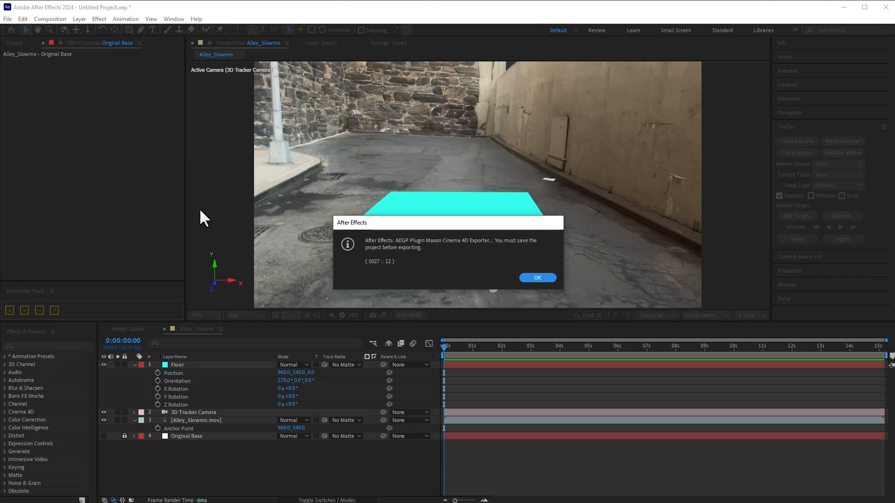
pyautogui.click(536, 278)
# Step: Save the project as Alley_Track.aep in the AE_Stuff folder
pyautogui.click(8, 19)
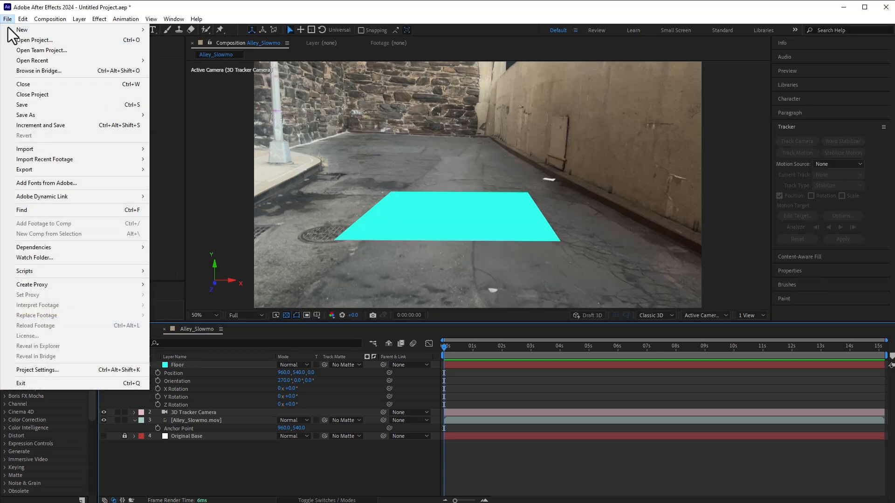
pyautogui.moveTo(97, 117)
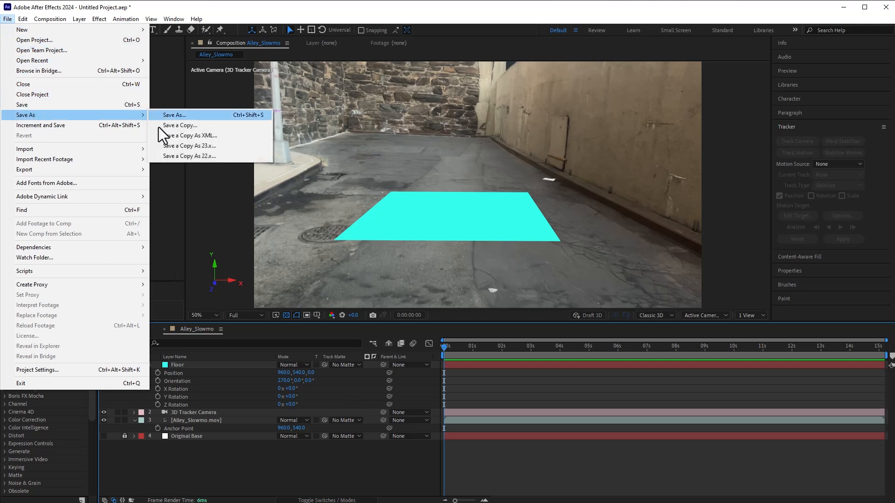
pyautogui.click(170, 115)
pyautogui.click(110, 311)
pyautogui.click(102, 312)
pyautogui.moveTo(103, 313); pyautogui.dragTo(64, 314)
pyautogui.write('Alley_Track')
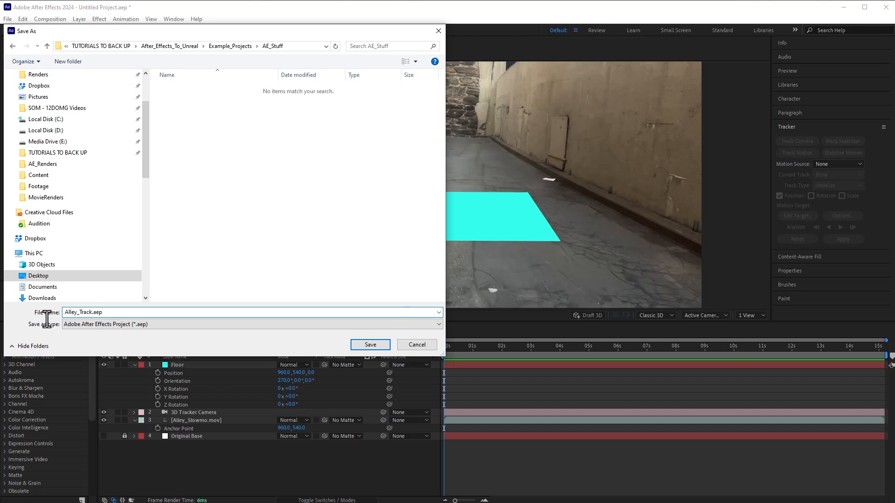
pyautogui.click(381, 345)
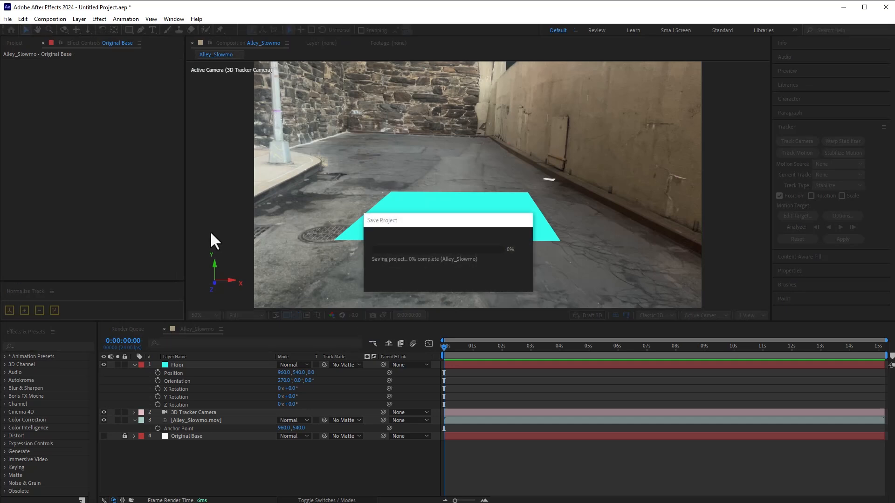
# Step: Export the 3D scene with the Maxon Cinema 4D Exporter as Alley_Slowmo.c4d in the AE_Stuff folder
pyautogui.click(10, 20)
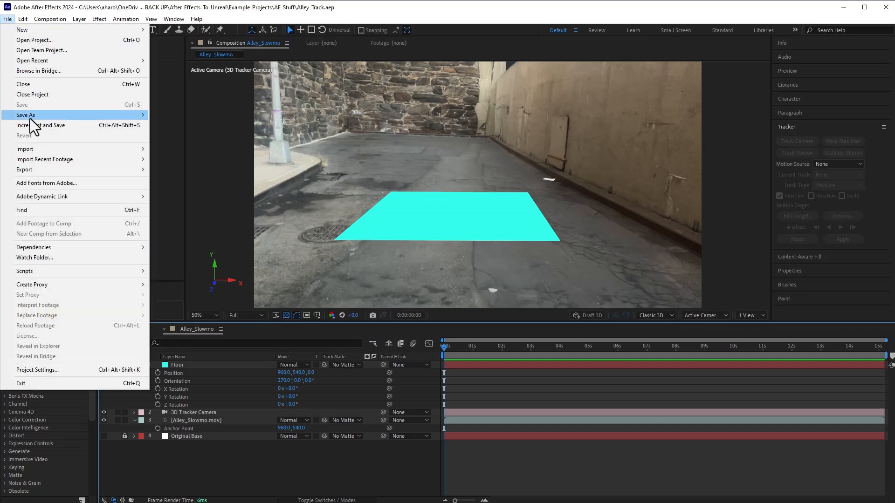
pyautogui.moveTo(35, 169)
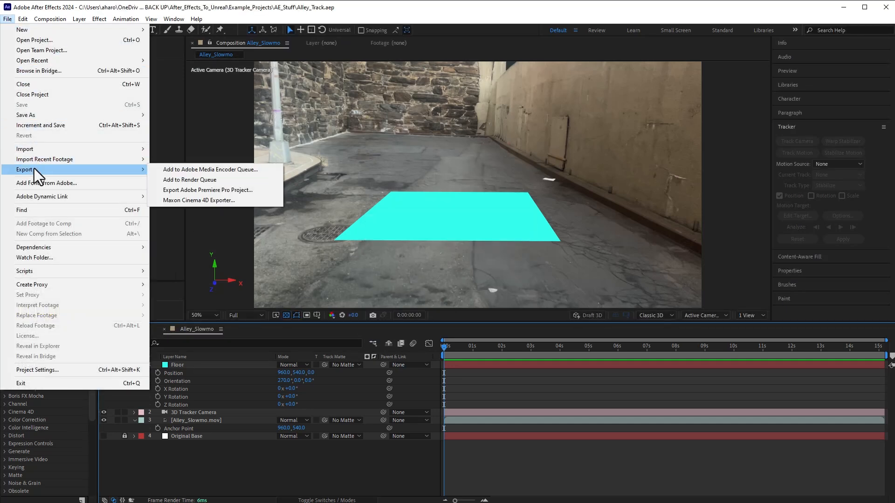
pyautogui.click(193, 200)
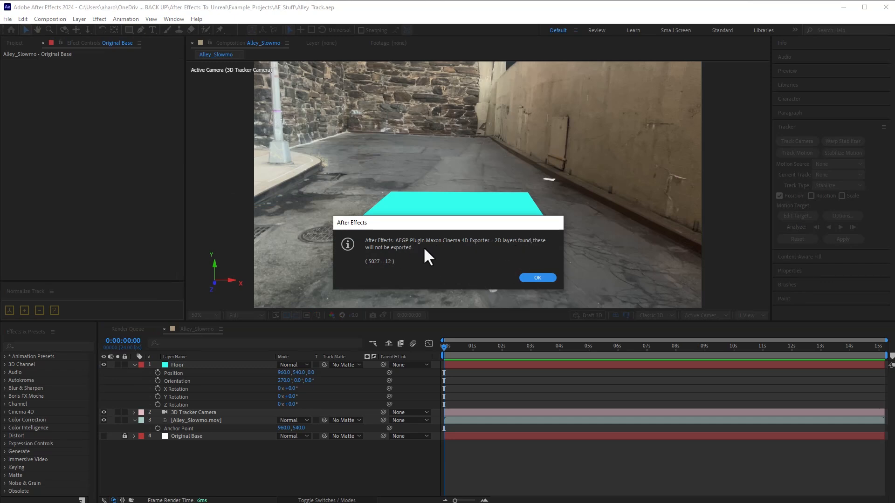
pyautogui.click(551, 277)
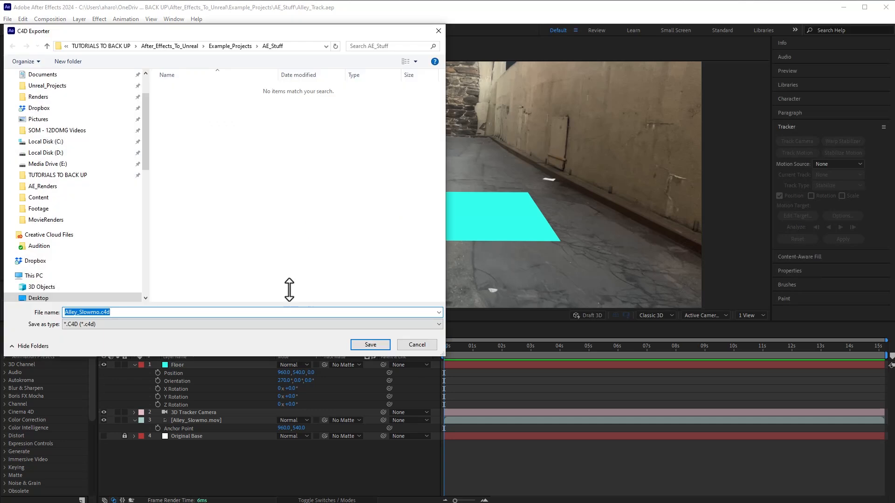
pyautogui.click(367, 345)
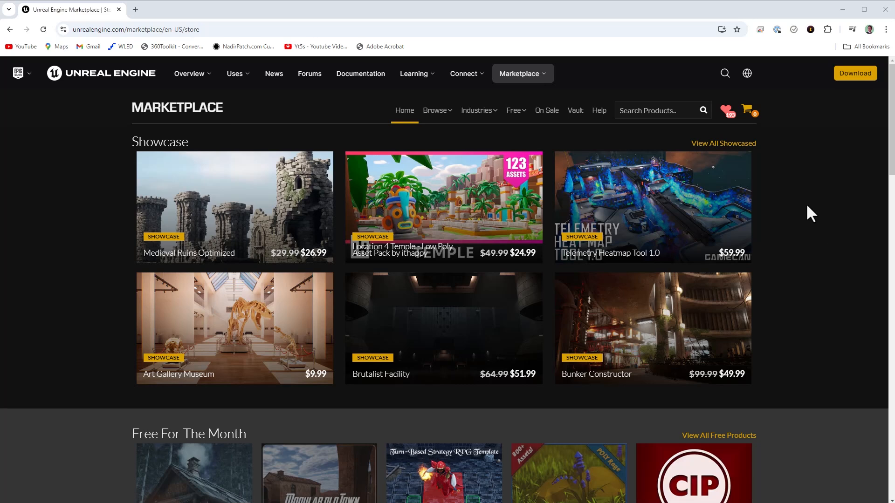
# Step: Search the Unreal Engine Marketplace for "cinewa" and open the Cineware by Maxon product page
pyautogui.click(653, 112)
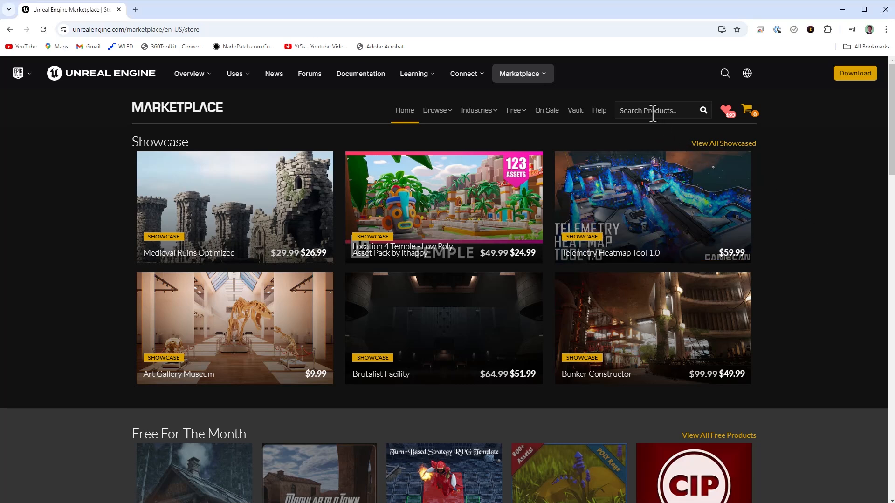
pyautogui.write('cinewa')
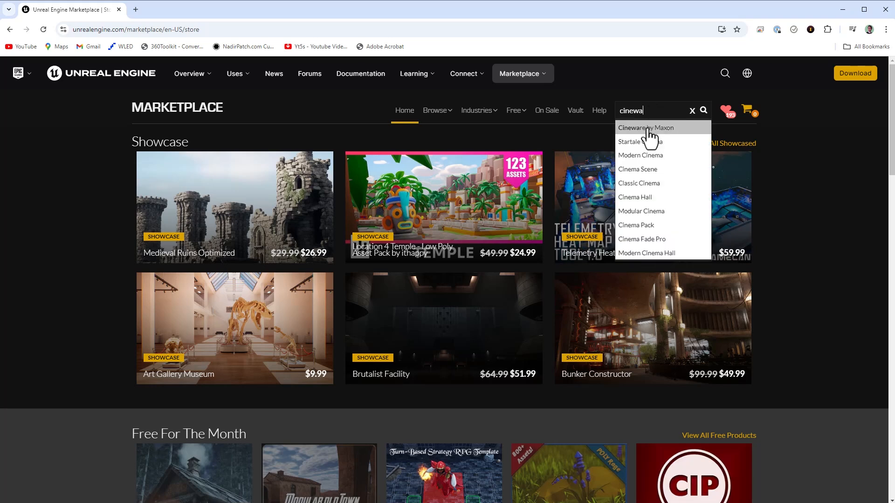
pyautogui.click(649, 129)
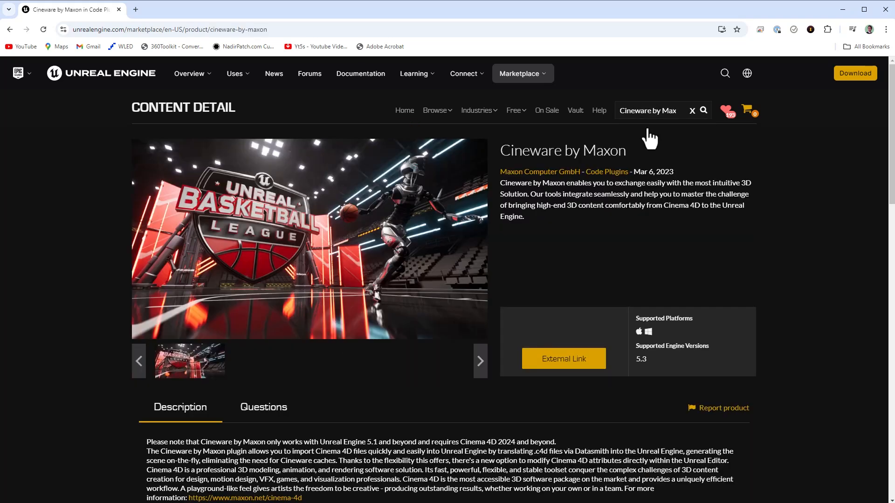
# Step: Open Maxon's Cineware for Unreal download page from the product page, request the Windows installer and sign in to the Maxon account
pyautogui.click(565, 360)
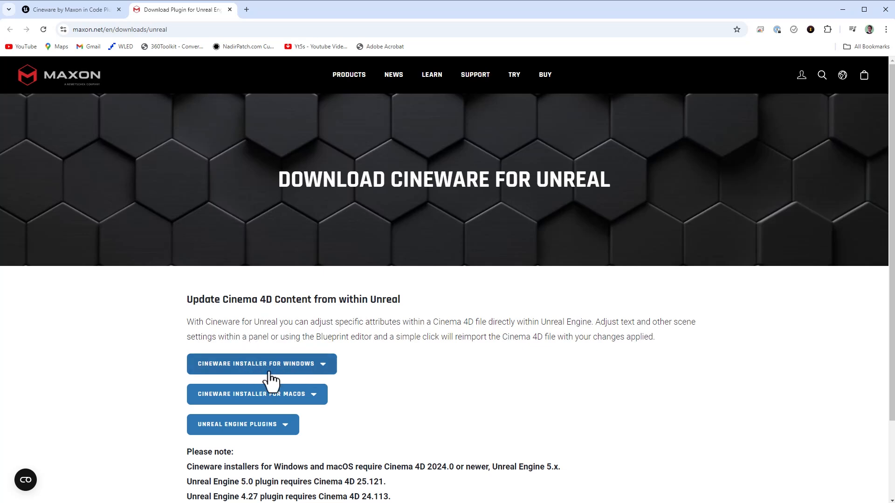
pyautogui.click(302, 366)
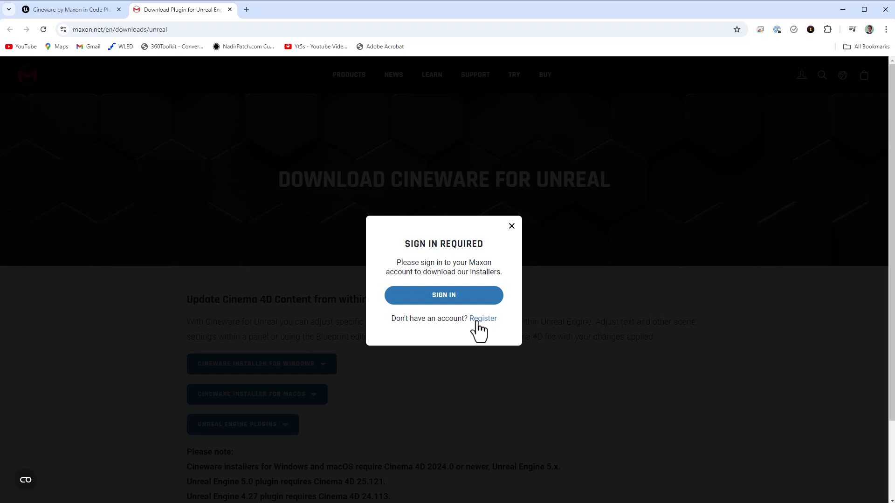
pyautogui.click(474, 305)
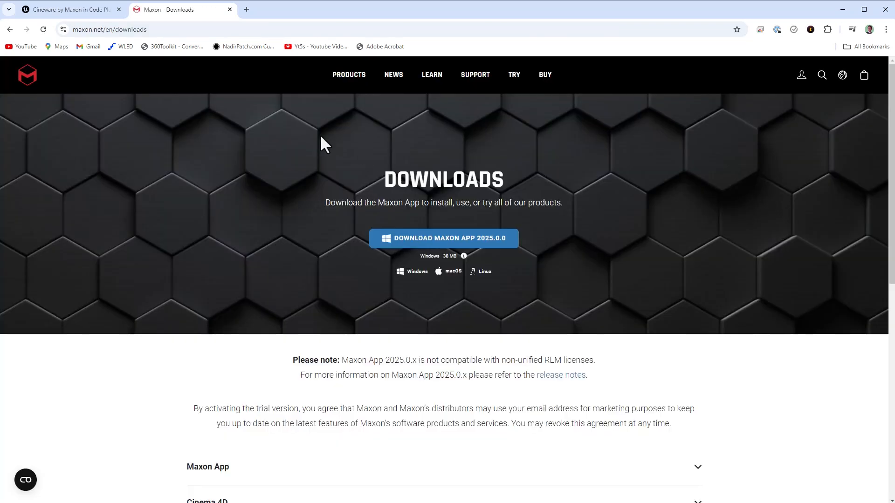
# Step: Return to the Cineware for Unreal download page and download the Cineware 2025.0 for Unreal Engine 5.4 installer for Windows
pyautogui.rightClick(13, 29)
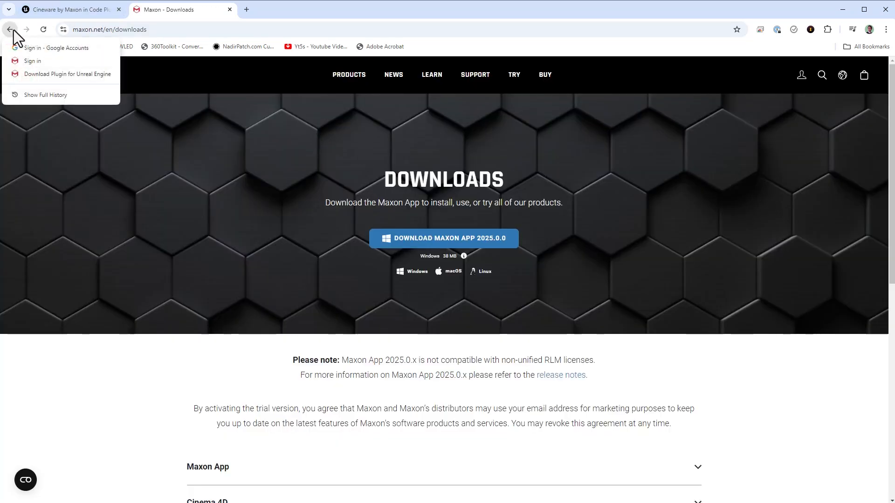
pyautogui.click(44, 74)
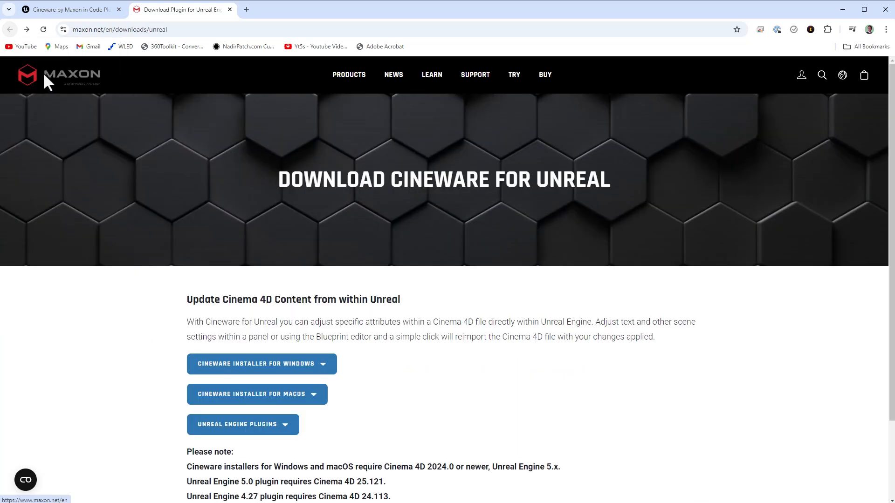
pyautogui.click(303, 366)
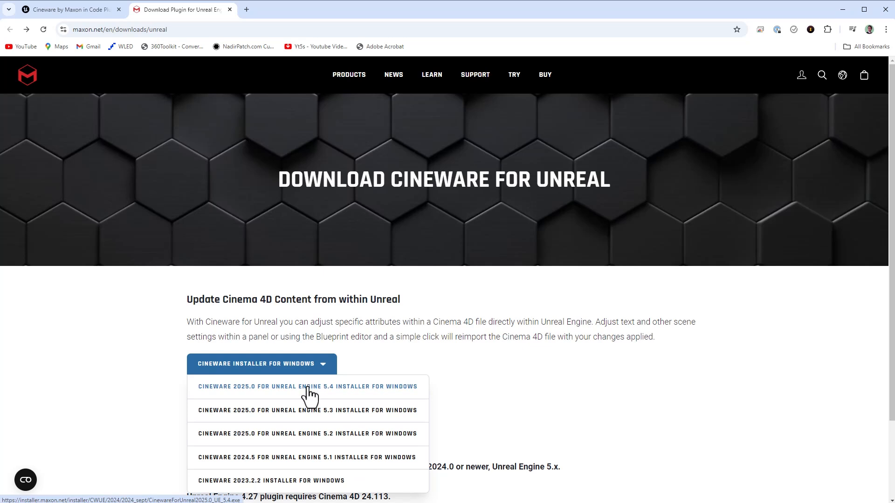
pyautogui.click(310, 395)
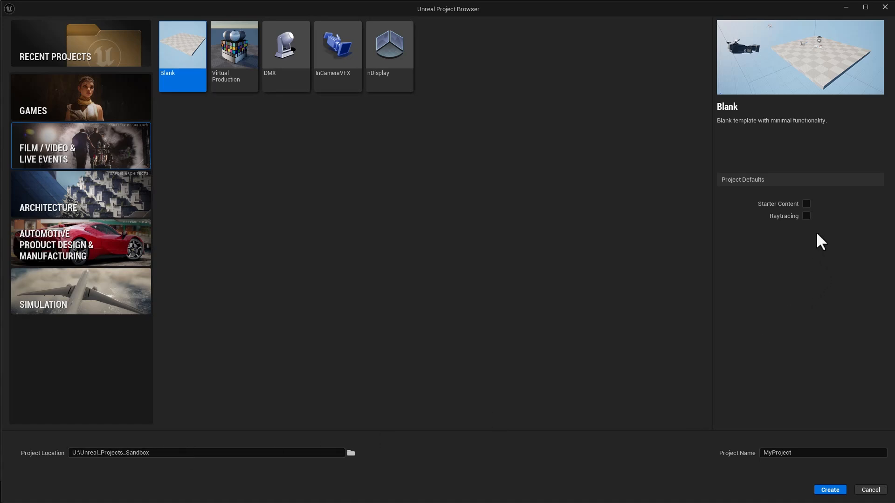
# Step: In the Unreal Project Browser, create a Blank Film / Video & Live Events project named AE_to_UE with Raytracing enabled
pyautogui.click(806, 217)
pyautogui.click(800, 452)
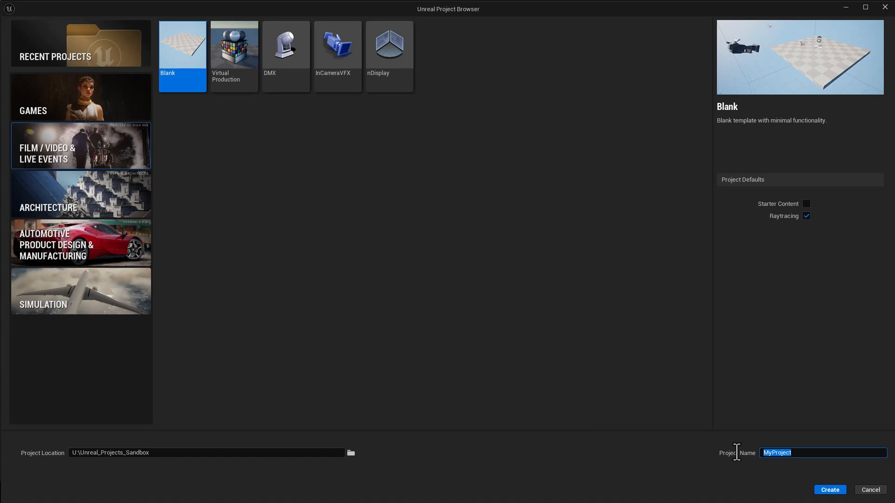
pyautogui.write('AE_to_UE')
pyautogui.click(828, 490)
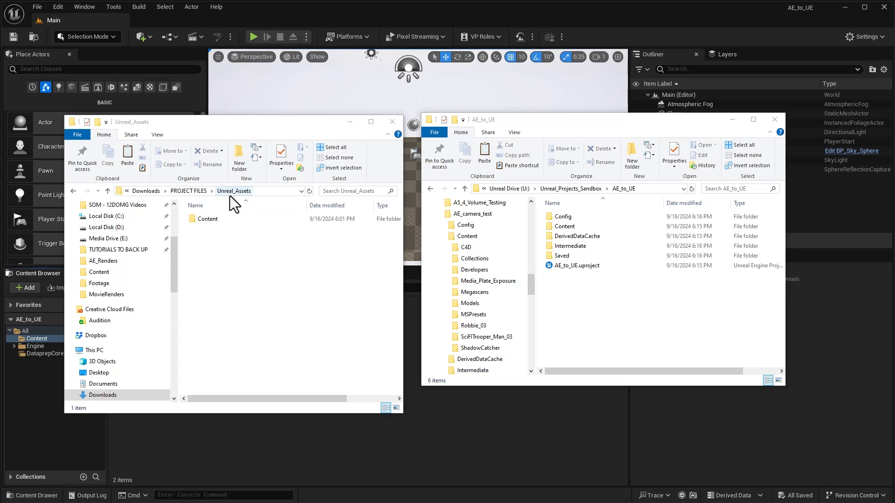
# Step: Copy the Artwork and Materials folders from the Unreal_Assets Content folder into the AE_to_UE project's Content folder
pyautogui.doubleClick(211, 220)
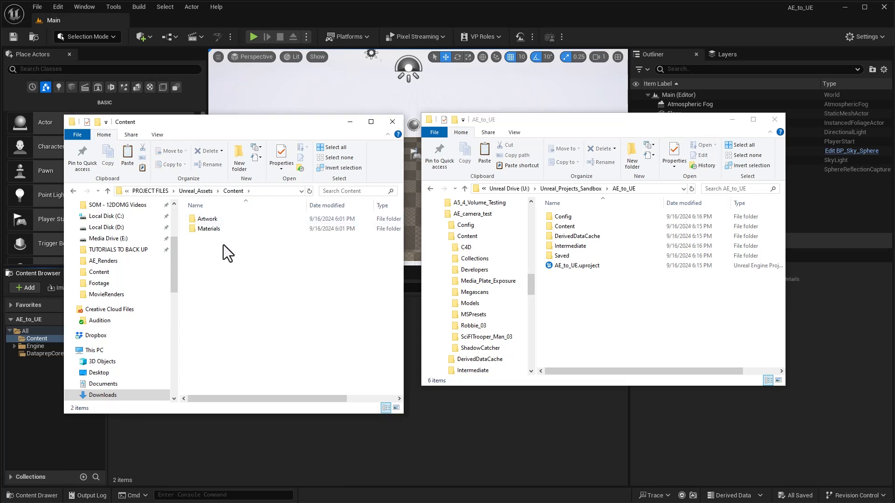
pyautogui.click(218, 222)
pyautogui.keyDown('shift'); pyautogui.click(217, 232); pyautogui.keyUp('shift')
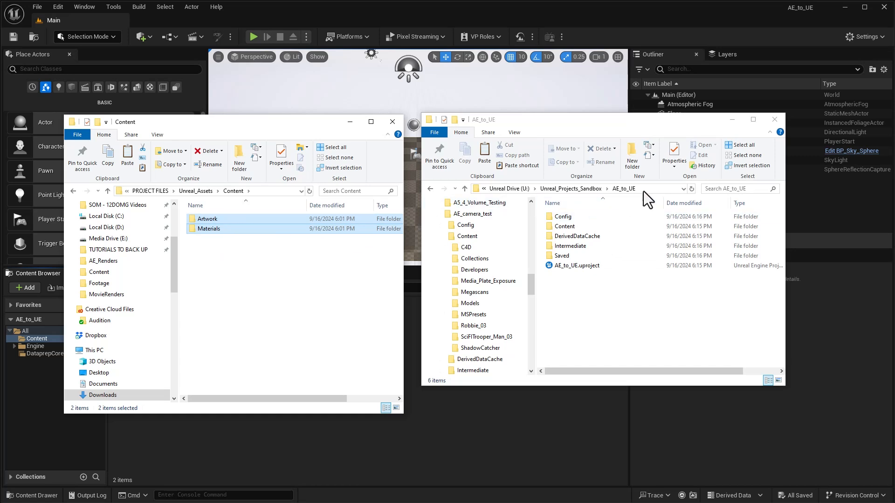
pyautogui.doubleClick(555, 225)
pyautogui.rightClick(199, 224)
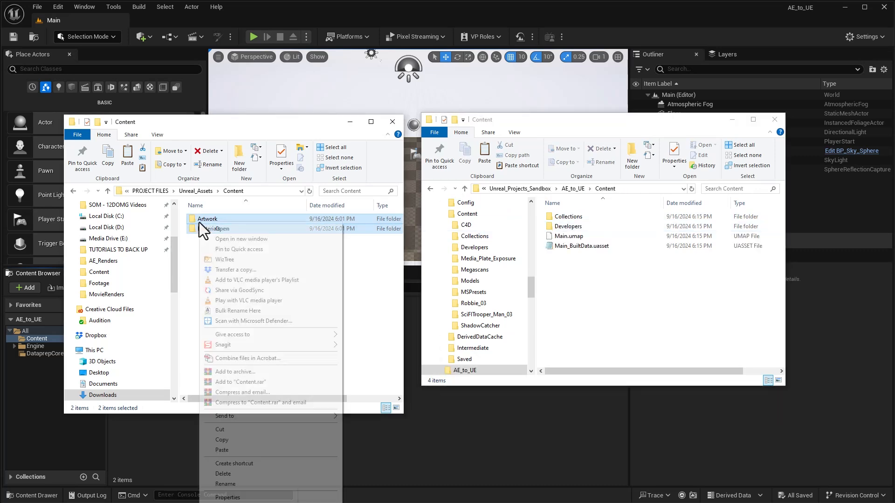
pyautogui.click(227, 439)
pyautogui.click(567, 289)
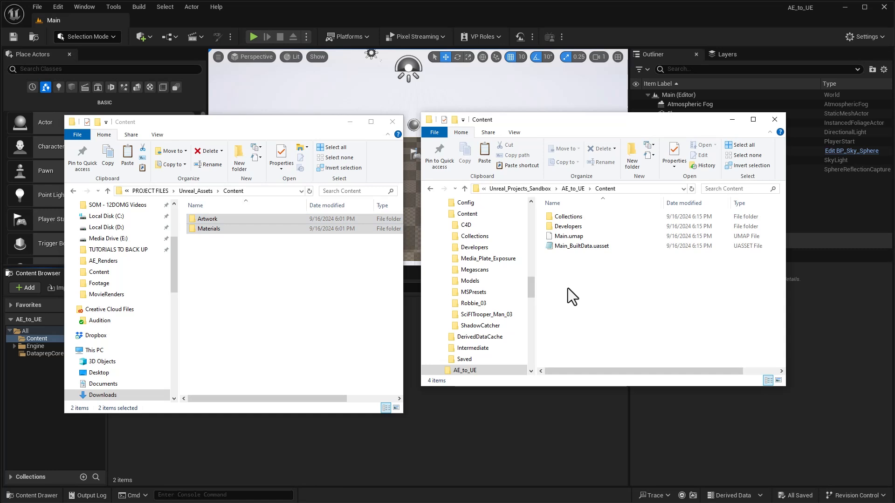
pyautogui.rightClick(568, 288)
pyautogui.click(603, 353)
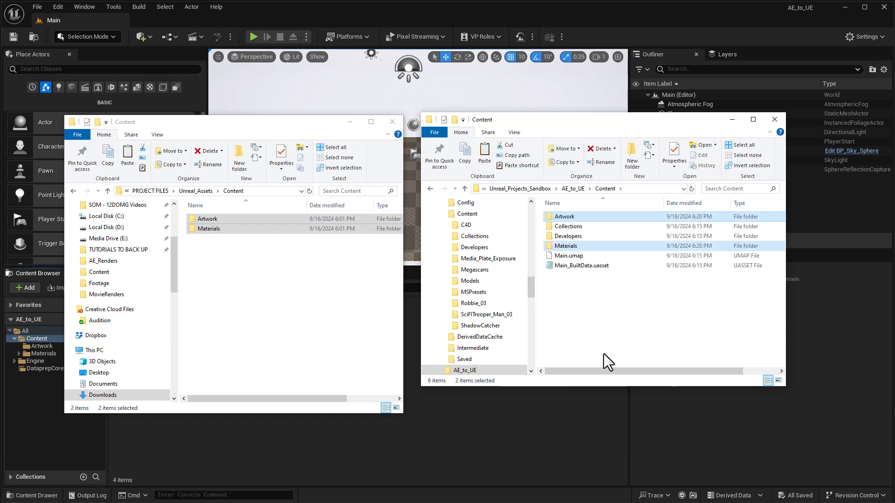
# Step: Return to the Unreal editor and examine the contents of the project's Artwork and Materials folders
pyautogui.click(52, 427)
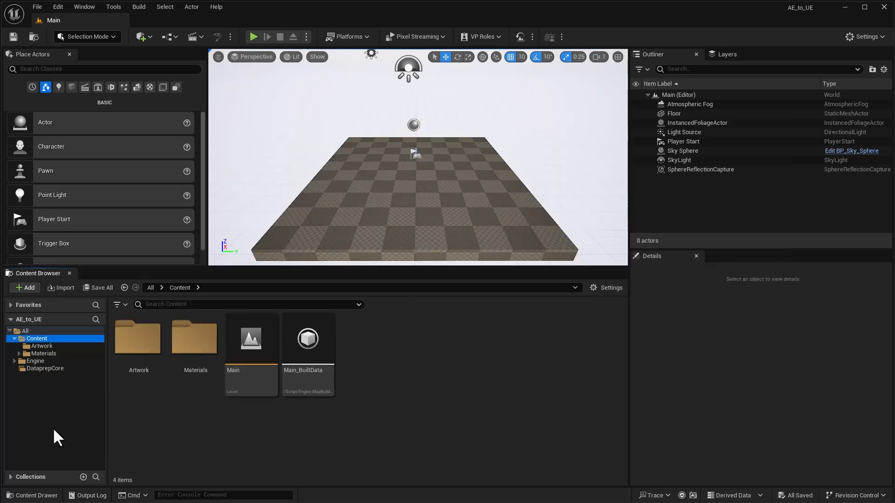
pyautogui.click(37, 346)
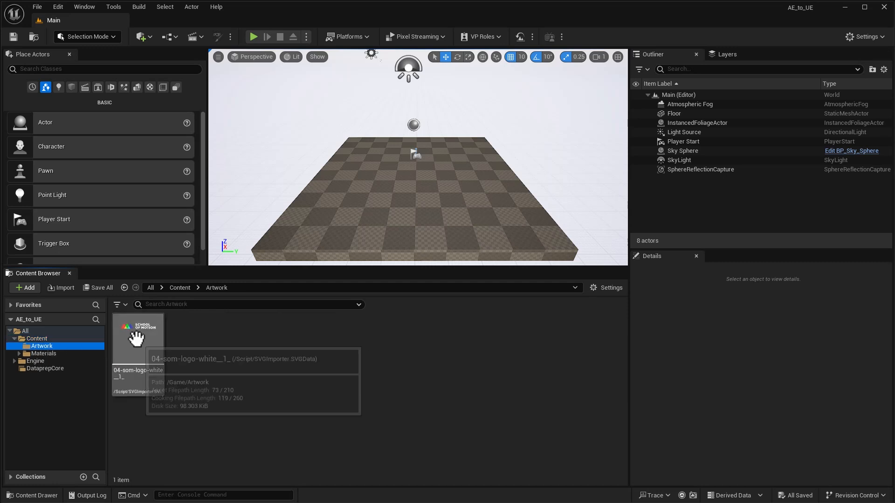
pyautogui.click(36, 353)
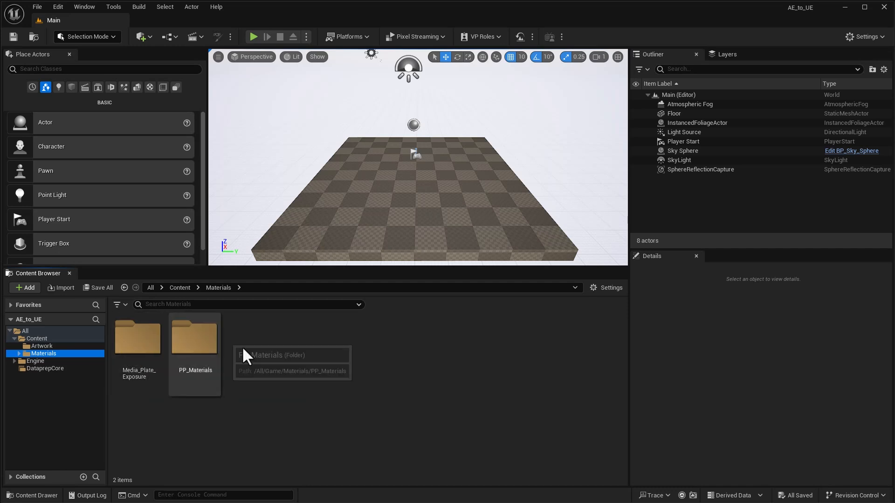
pyautogui.click(415, 387)
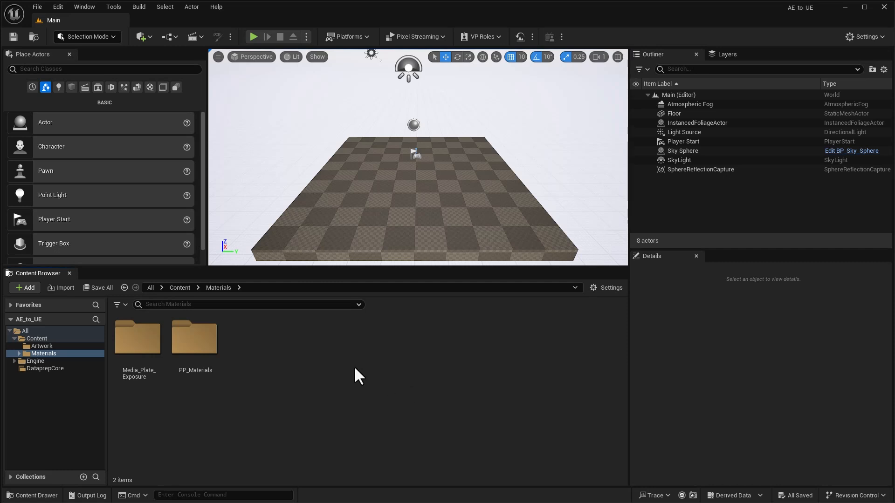
# Step: In the project settings, set alpha channel support in post processing to Allow through tonemapper
pyautogui.click(58, 7)
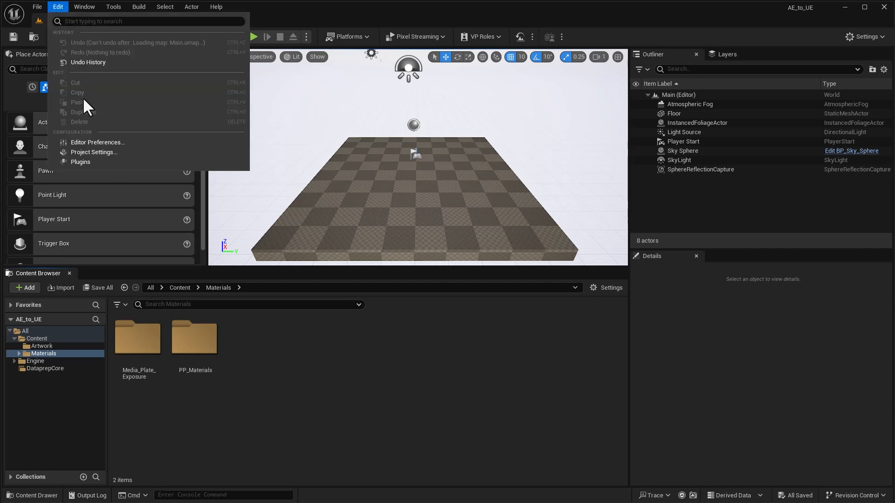
pyautogui.click(96, 152)
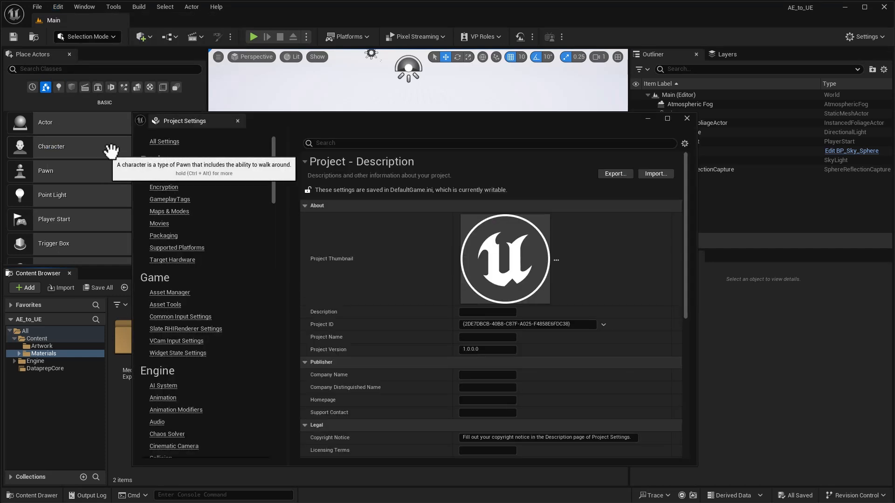
pyautogui.click(342, 144)
pyautogui.write('al')
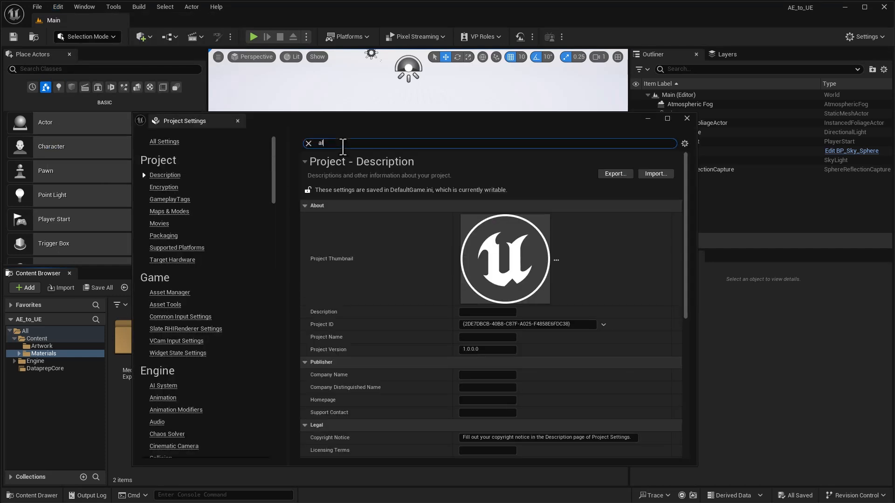
pyautogui.write('pha channe')
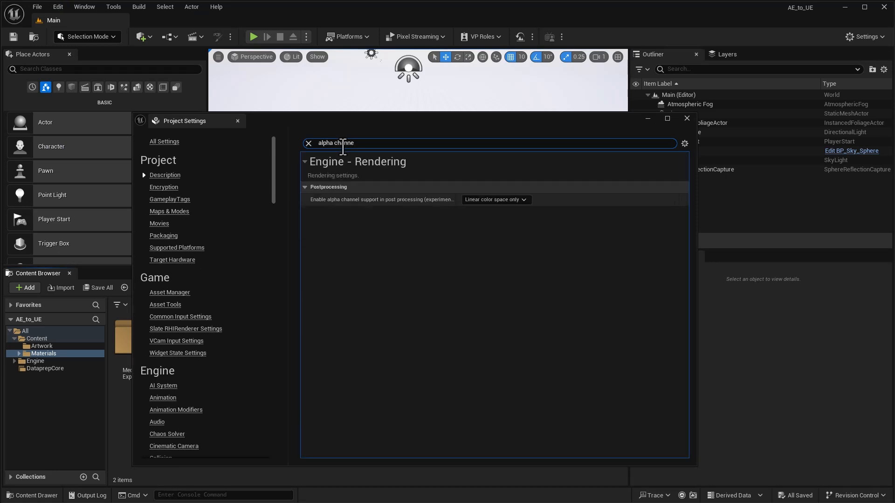
pyautogui.moveTo(354, 205)
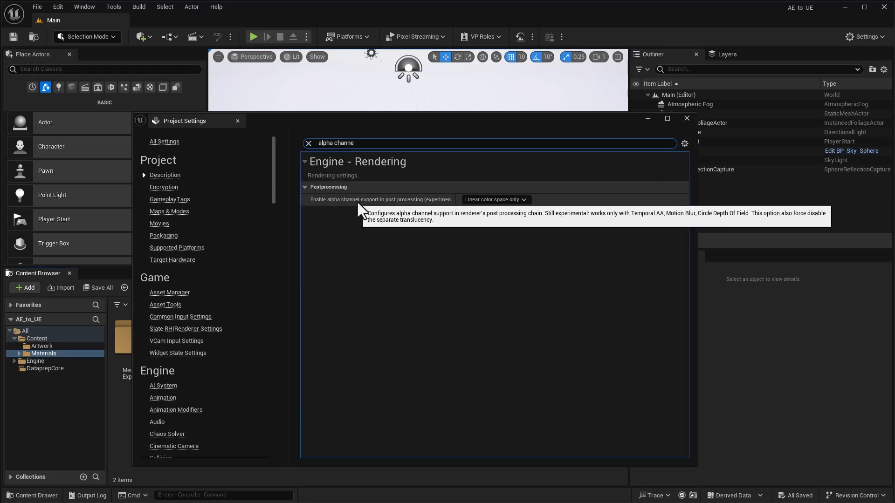
pyautogui.click(497, 200)
pyautogui.click(502, 228)
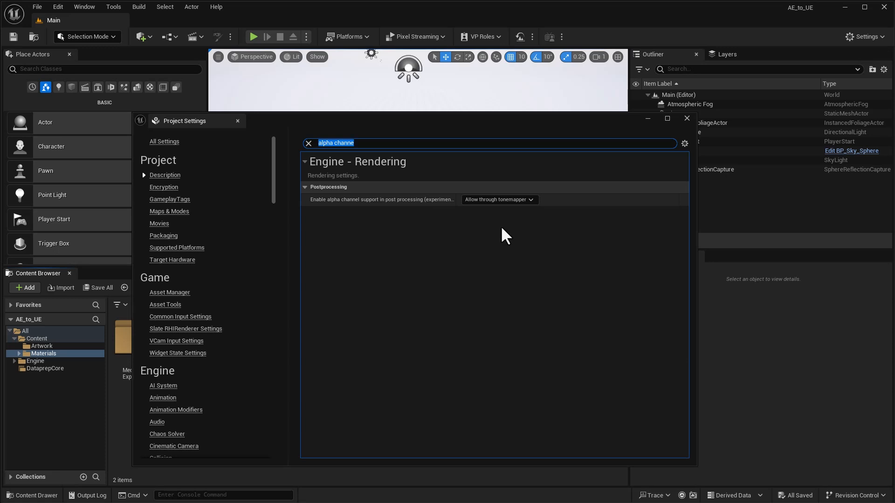
# Step: Search the project settings for "ray trac", enable Ray Traced Shadows and close the settings
pyautogui.write('ray trac')
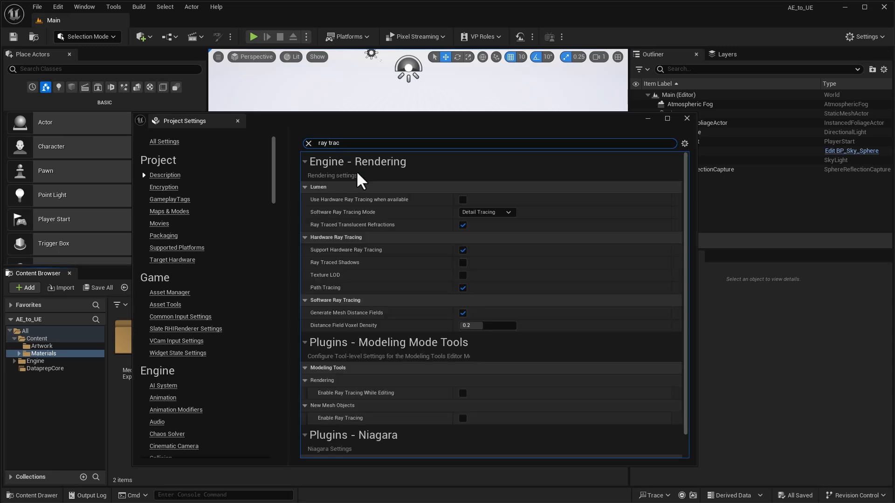
pyautogui.click(462, 263)
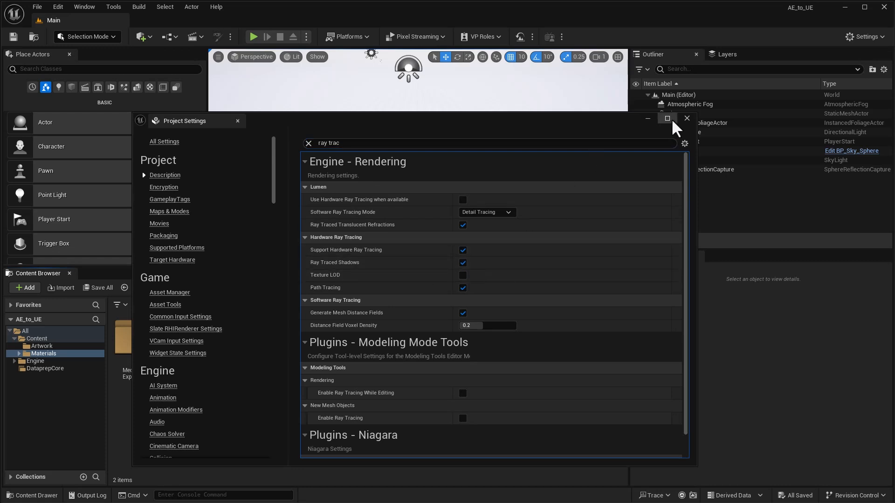
pyautogui.click(686, 118)
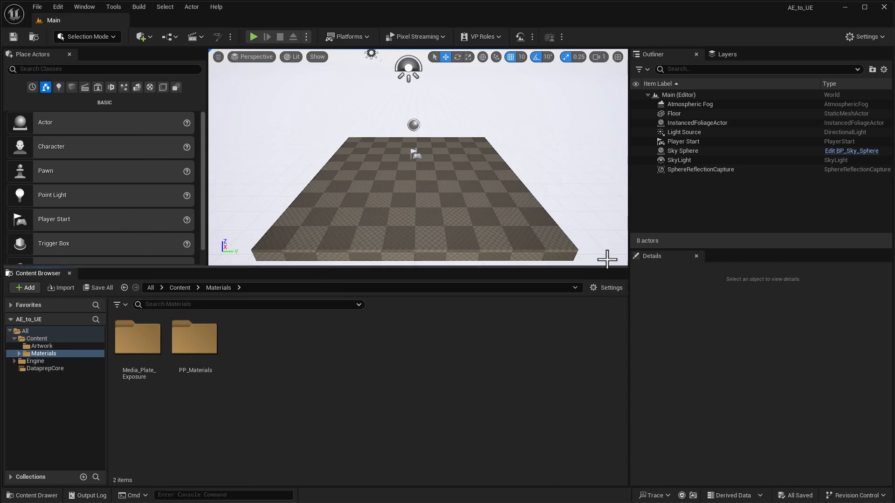
# Step: Find the Motion Design plugin by searching for "motion" and enable it, accepting its experimental status
pyautogui.click(58, 5)
pyautogui.click(99, 161)
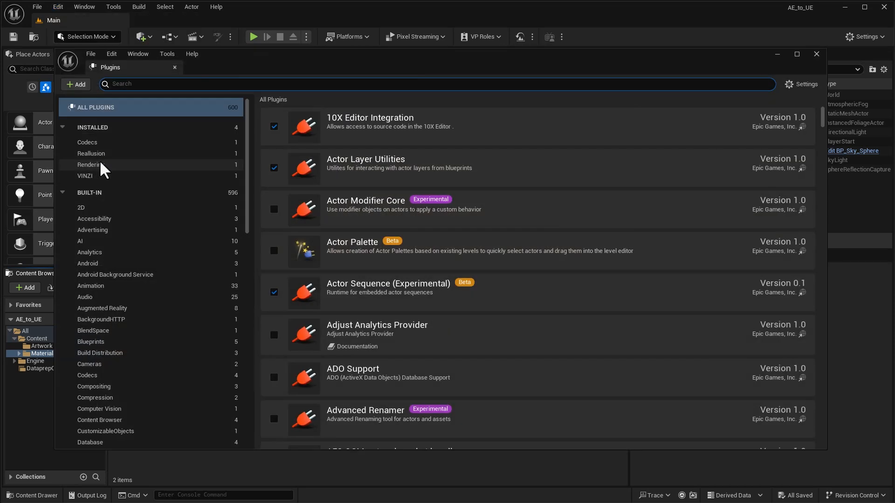
pyautogui.write('motion')
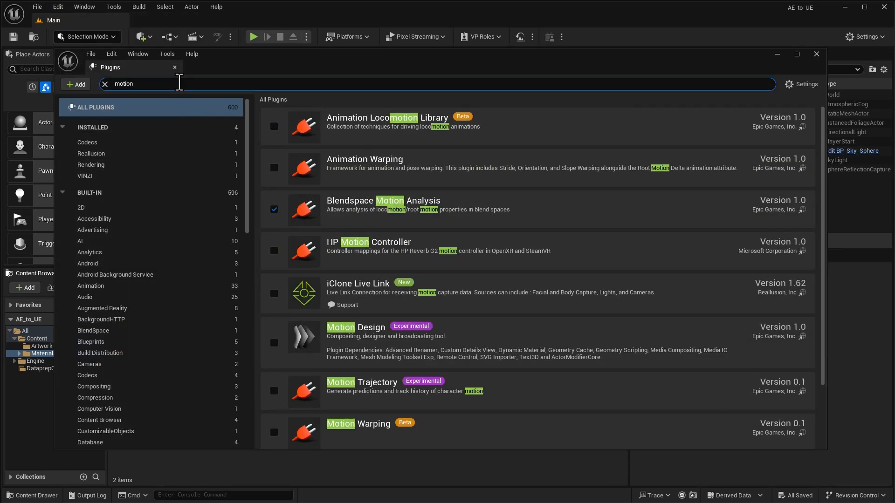
pyautogui.click(273, 342)
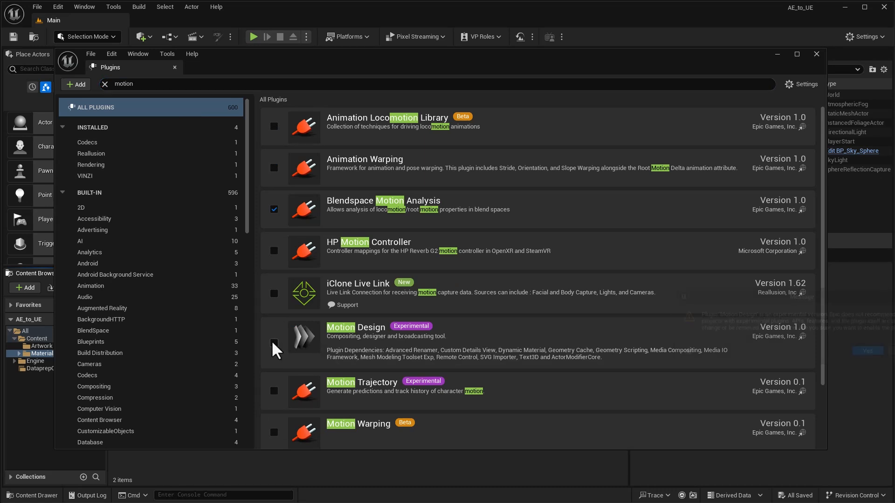
pyautogui.click(869, 352)
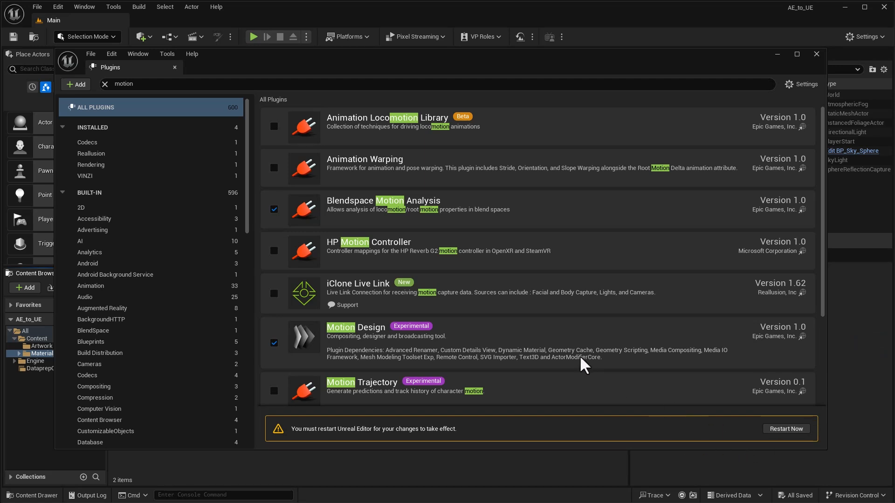
# Step: Look up the Cineware by Maxon and Movie Render Queue plugins to check whether they are enabled
pyautogui.click(149, 86)
pyautogui.write('cinewar')
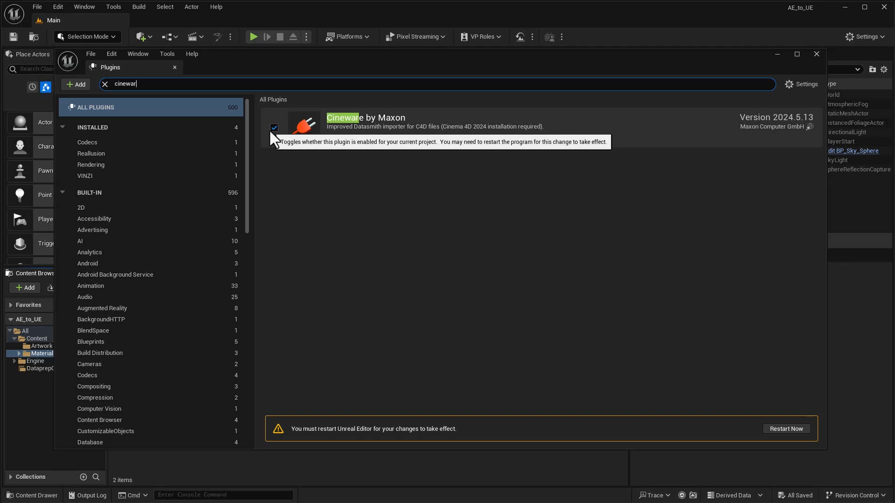
pyautogui.click(139, 84)
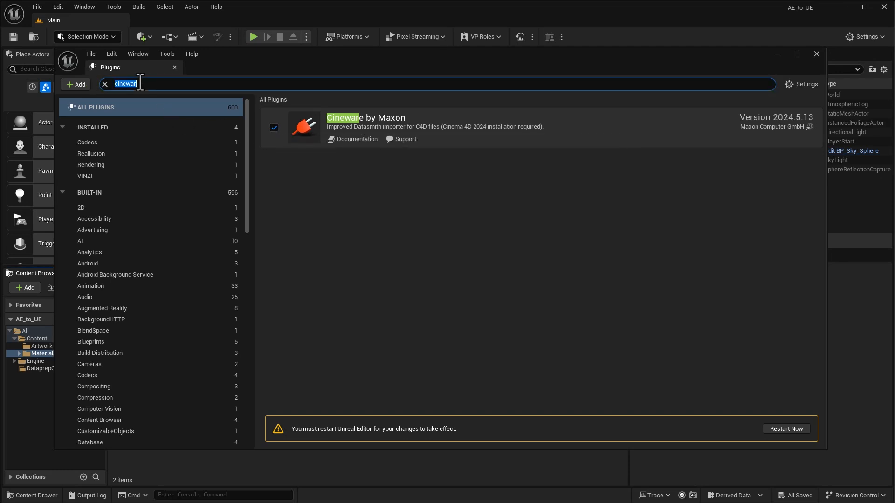
pyautogui.write('movie rende')
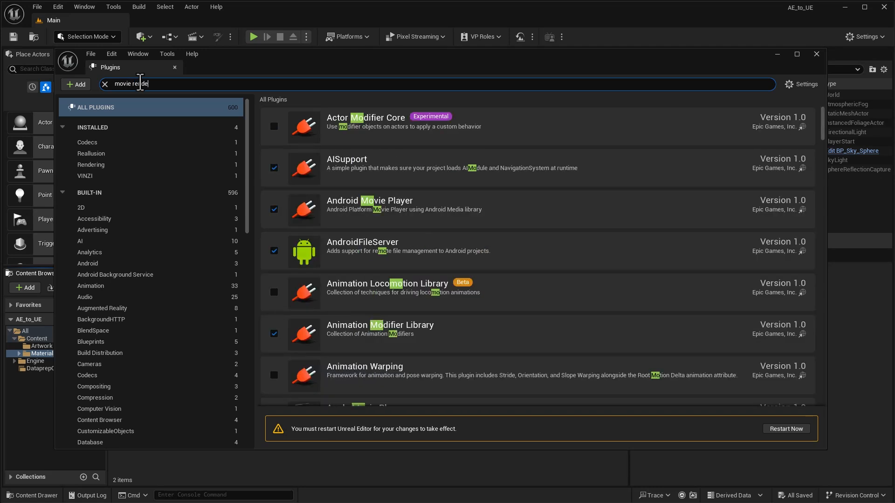
pyautogui.write('r')
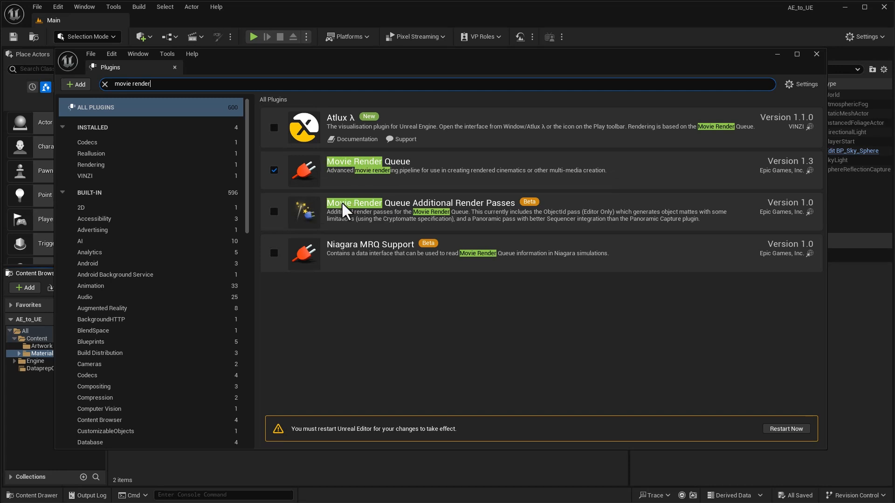
# Step: Enable the Movie Render Queue Additional Render Passes plugin, accept its beta status and restart the editor
pyautogui.click(274, 212)
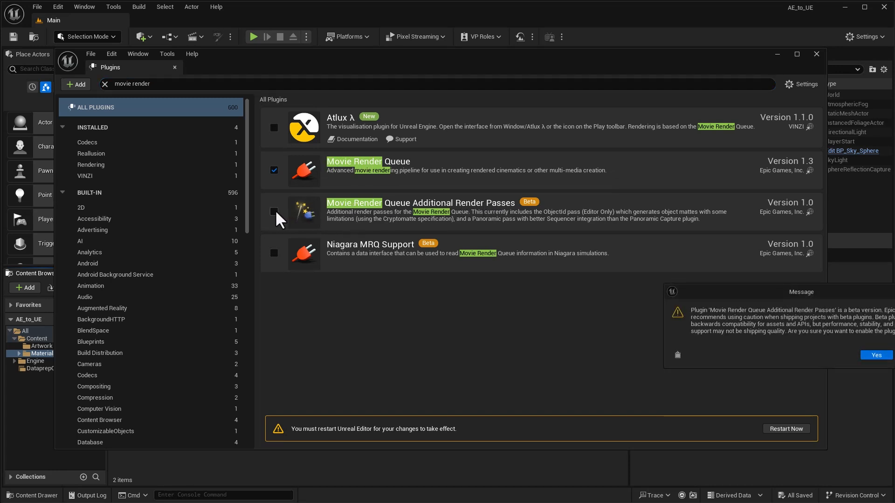
pyautogui.click(877, 355)
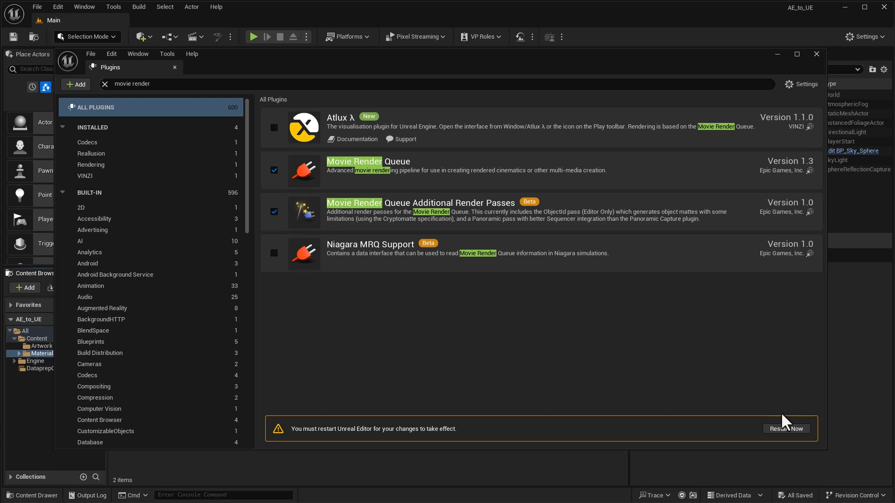
pyautogui.click(785, 429)
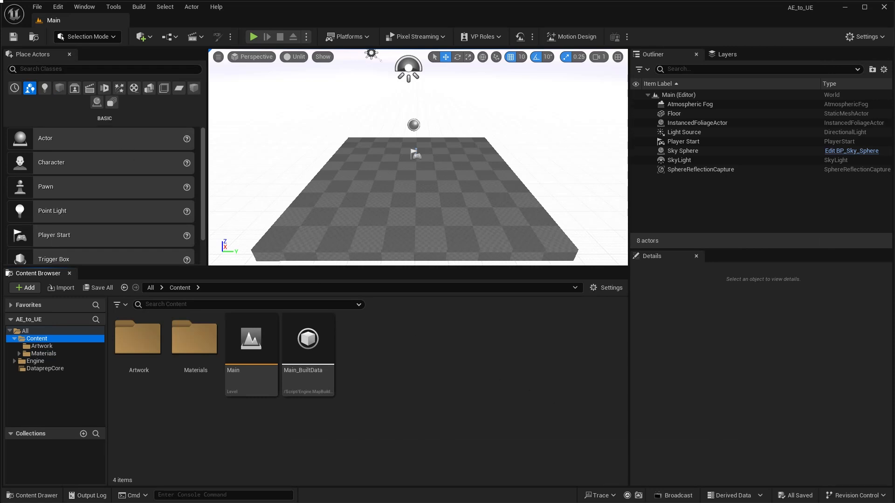
# Step: Create a new level from the Empty Level template
pyautogui.click(37, 8)
pyautogui.click(59, 42)
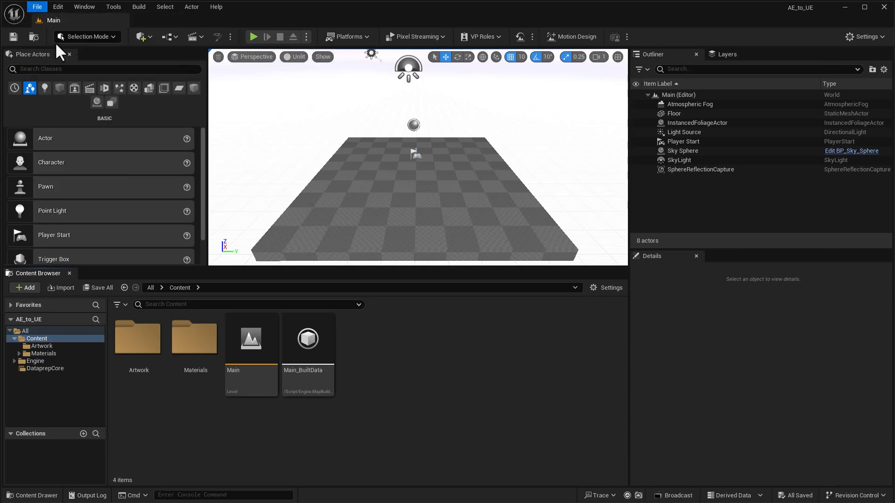
pyautogui.moveTo(713, 228); pyautogui.dragTo(433, 210)
pyautogui.click(425, 316)
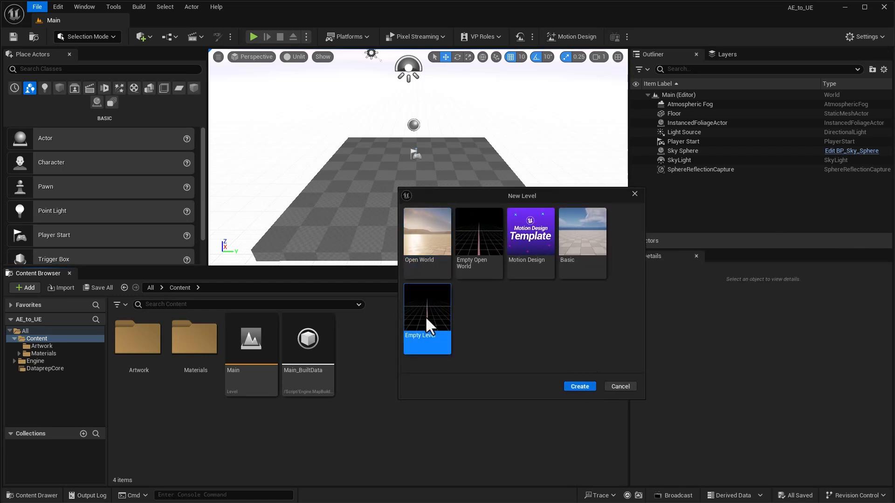
pyautogui.click(575, 386)
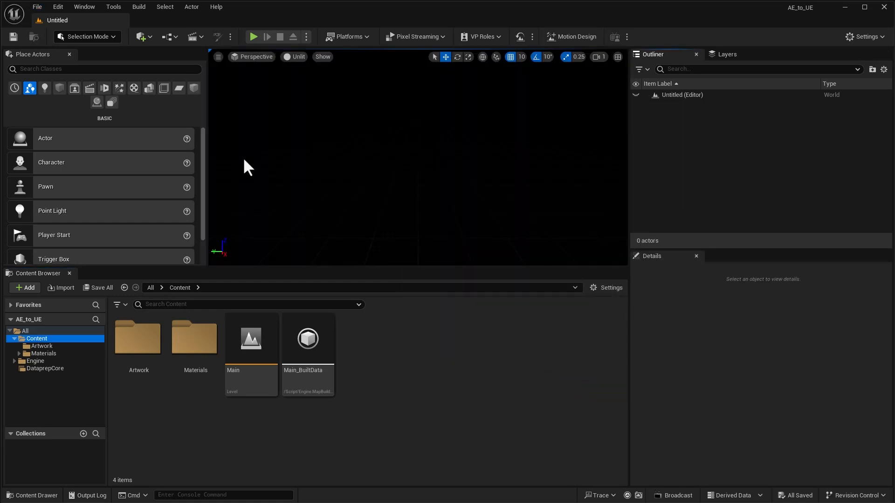
# Step: Start a Datasmith file import with Alley_Slowmo.c4d from the AE_Stuff folder
pyautogui.click(150, 37)
pyautogui.moveTo(169, 124)
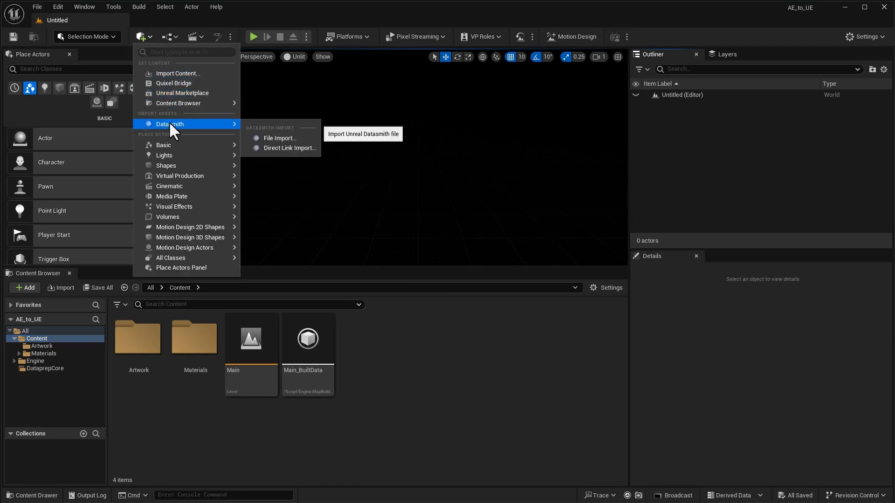
pyautogui.click(274, 137)
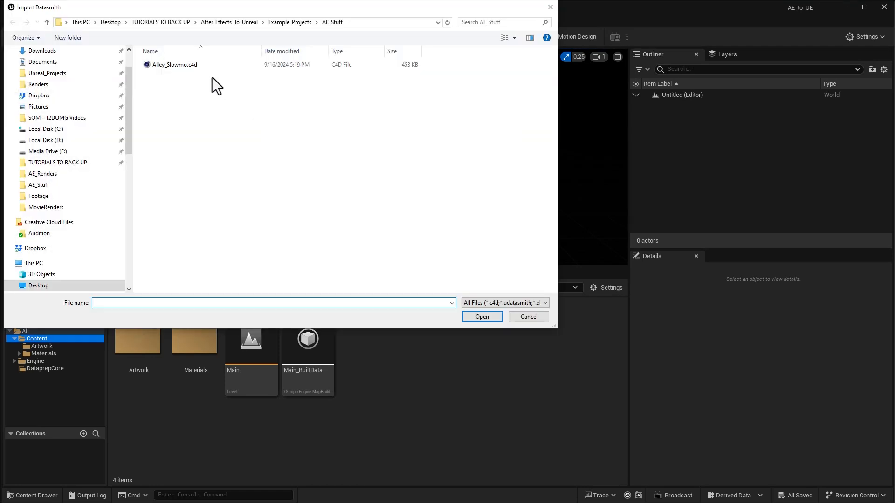
pyautogui.click(166, 65)
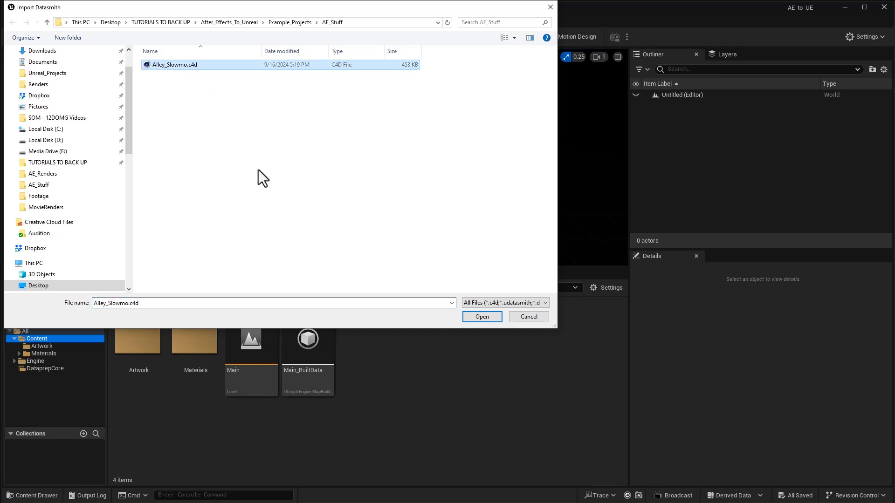
pyautogui.click(482, 317)
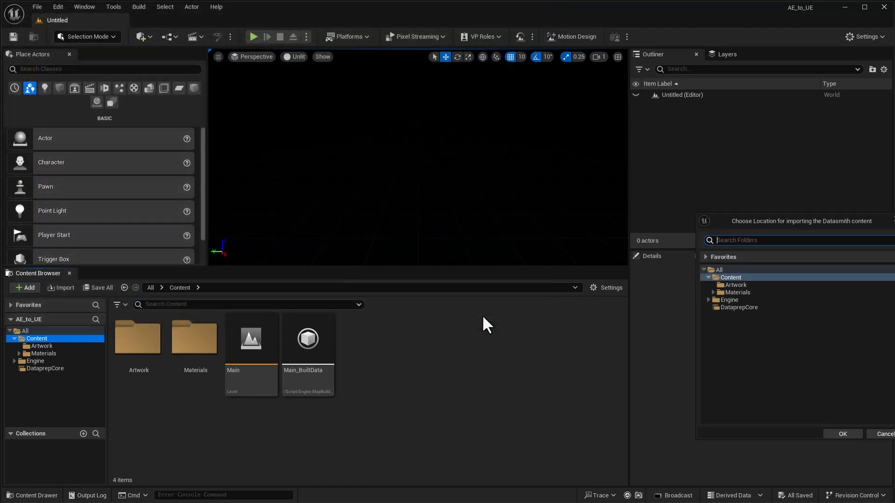
# Step: Create an AE_Projects folder under Content and choose it as the location for the Datasmith content
pyautogui.moveTo(753, 217); pyautogui.dragTo(577, 210)
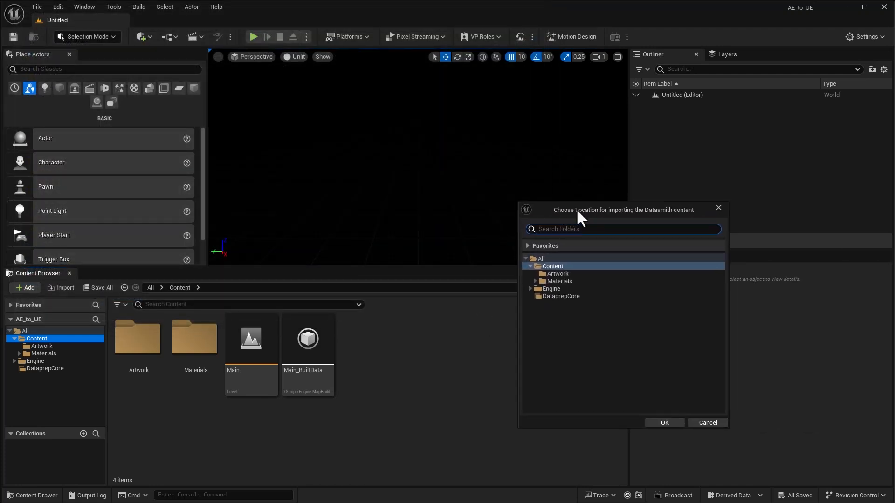
pyautogui.rightClick(552, 267)
pyautogui.click(571, 276)
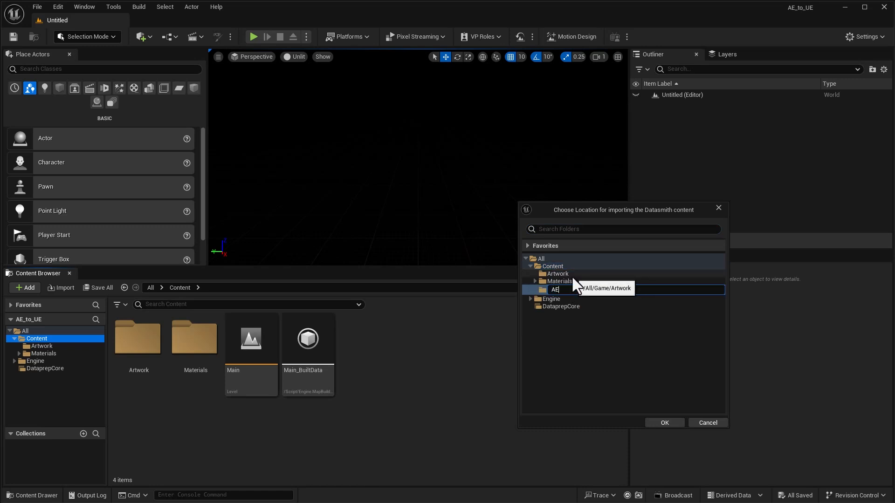
pyautogui.write('AE_Projects')
pyautogui.press('Return')
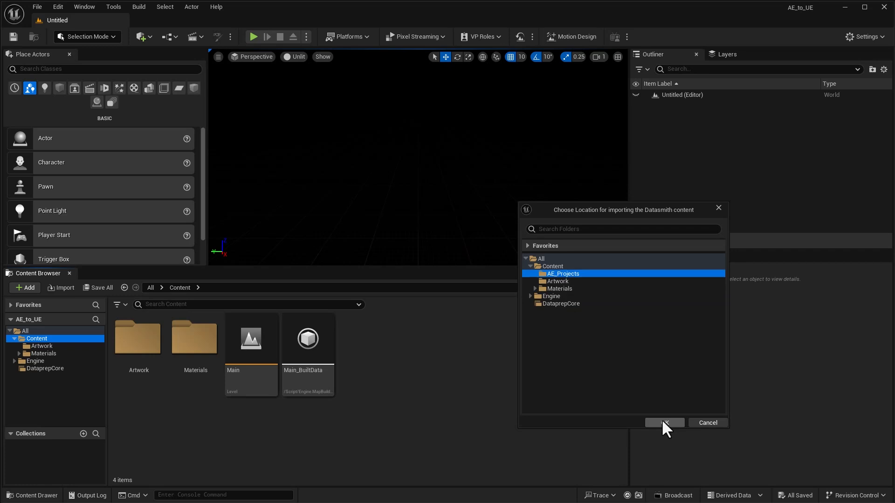
pyautogui.click(674, 422)
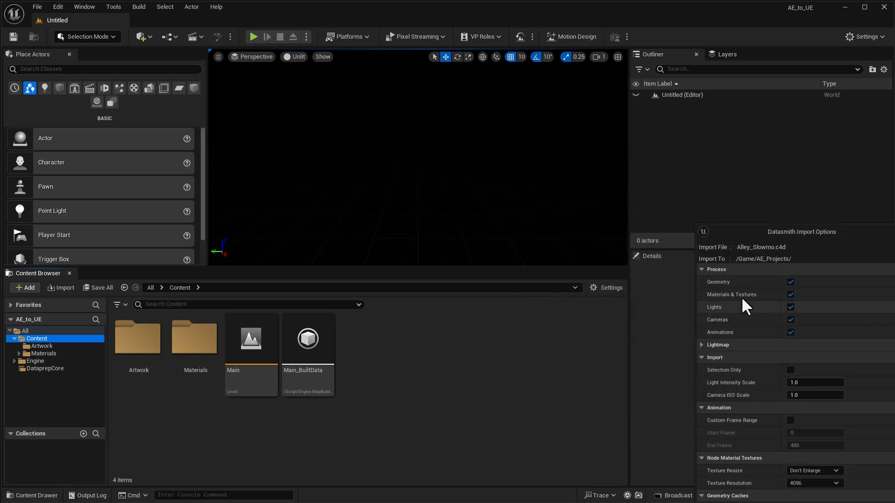
# Step: Import with geometry, materials, lights, cameras and animations enabled, and accept the geometry cache object selection
pyautogui.moveTo(760, 236); pyautogui.dragTo(500, 94)
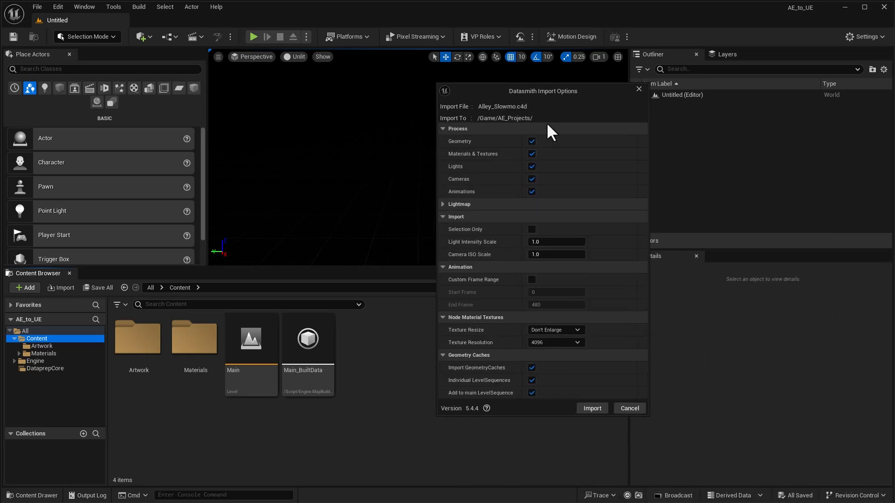
pyautogui.click(592, 408)
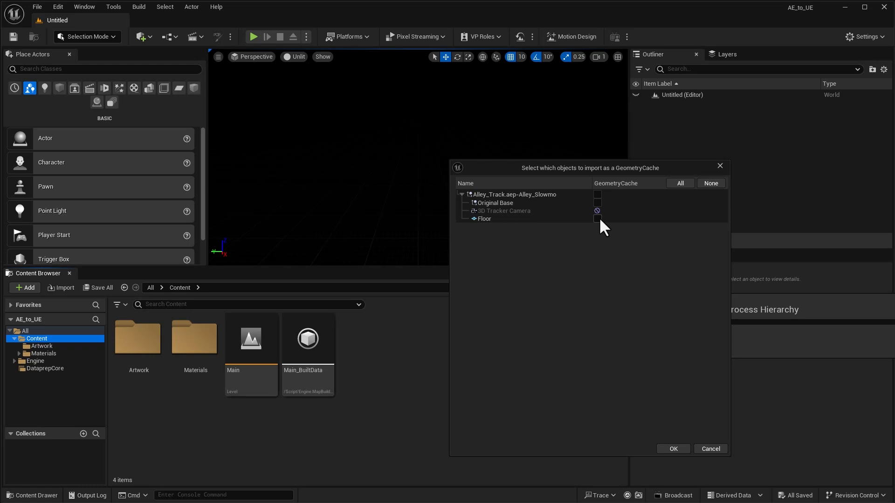
pyautogui.click(671, 450)
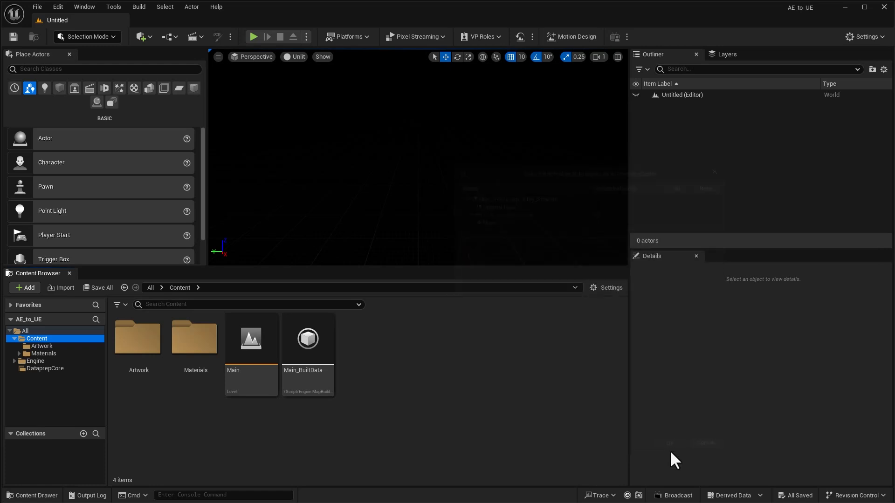
# Step: Try the Lit view mode in the viewport and switch it back to Unlit
pyautogui.click(295, 57)
pyautogui.click(310, 90)
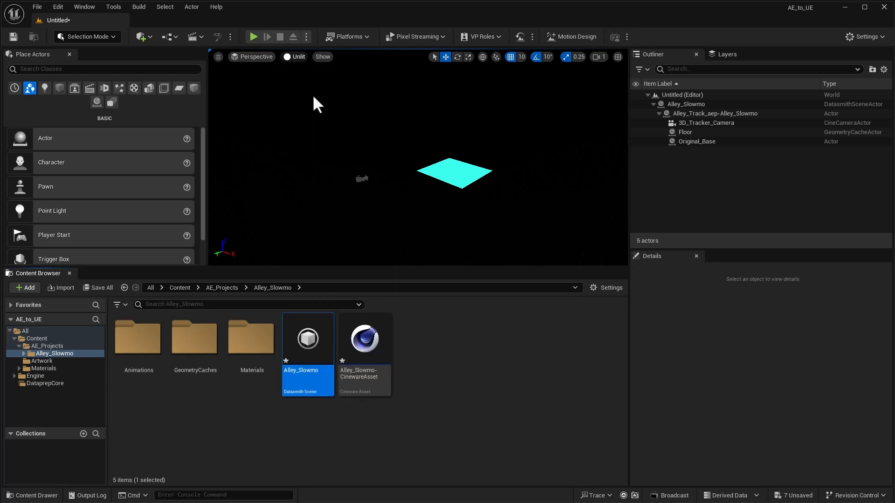
pyautogui.click(294, 56)
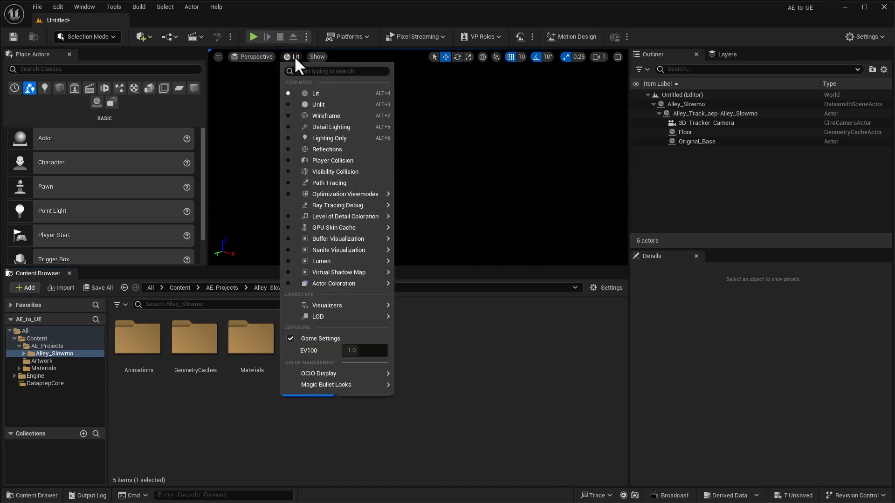
pyautogui.click(312, 108)
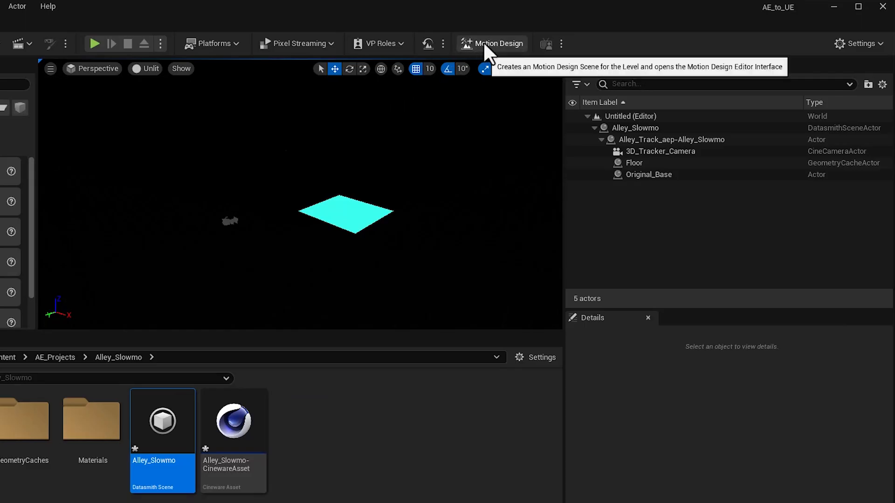
# Step: Create a Motion Design scene for the level and add the Alley_Slowmo level sequence from its Animations folder as a subsequence
pyautogui.click(483, 43)
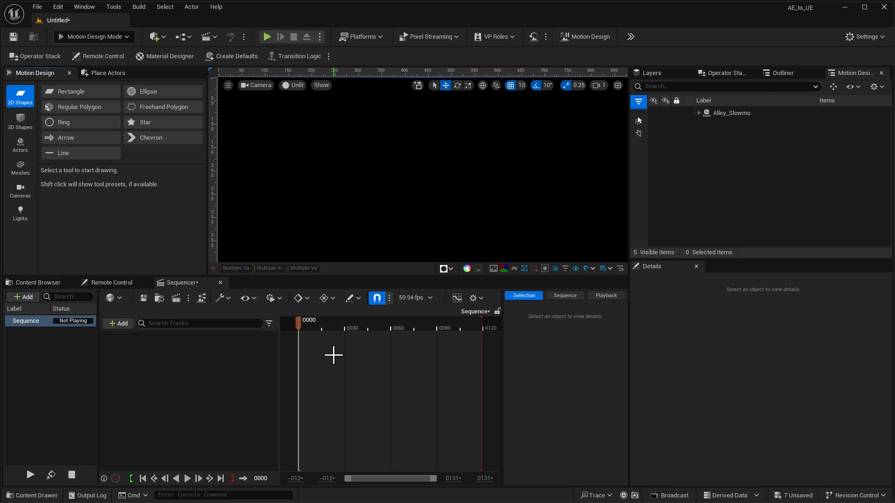
pyautogui.click(46, 283)
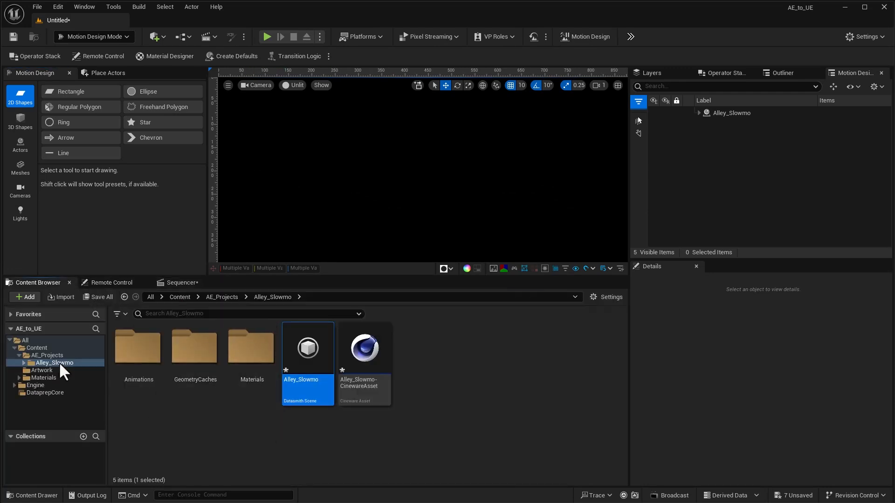
pyautogui.doubleClick(138, 348)
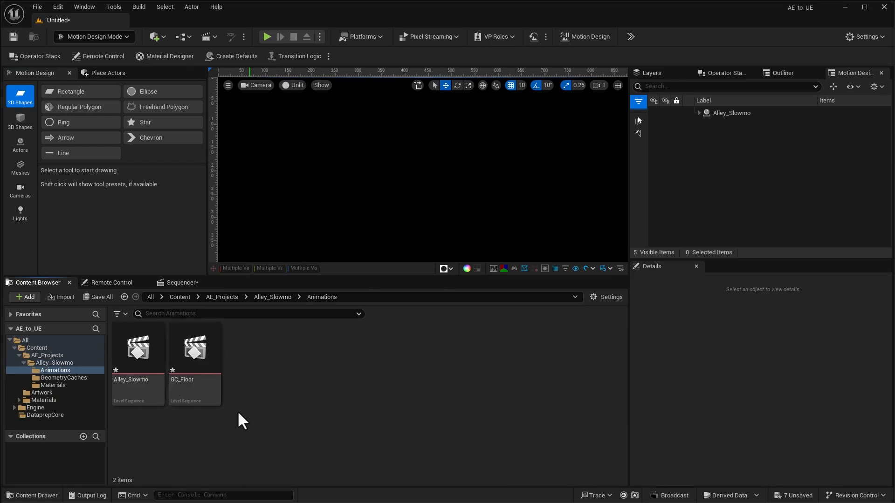
pyautogui.moveTo(142, 357)
pyautogui.mouseDown()
pyautogui.moveTo(180, 341)
pyautogui.moveTo(179, 284)
pyautogui.moveTo(158, 363)
pyautogui.mouseUp()
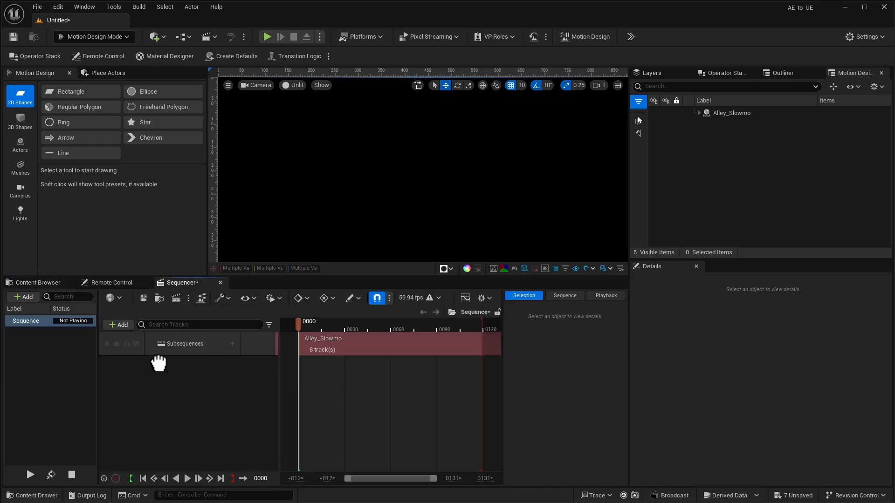
# Step: Set the sequence's frame rate to 24 fps (film) and its playback end to frame 364, matching the After Effects composition
pyautogui.click(438, 298)
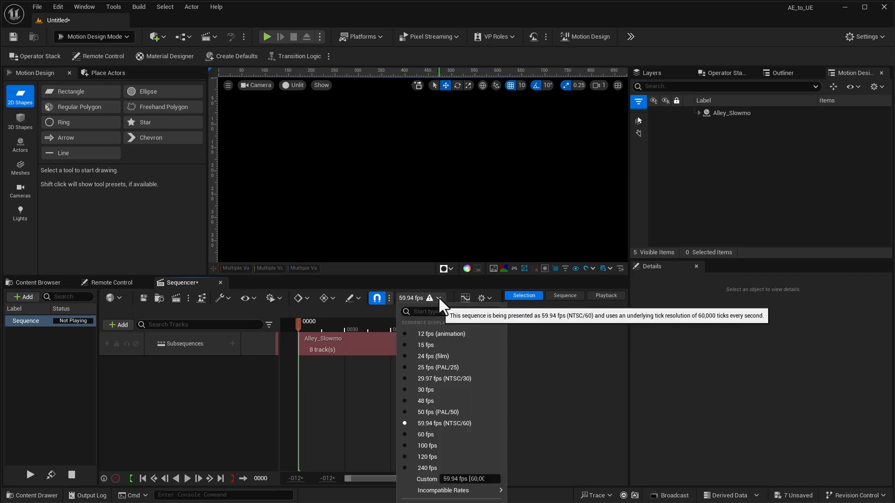
pyautogui.click(427, 357)
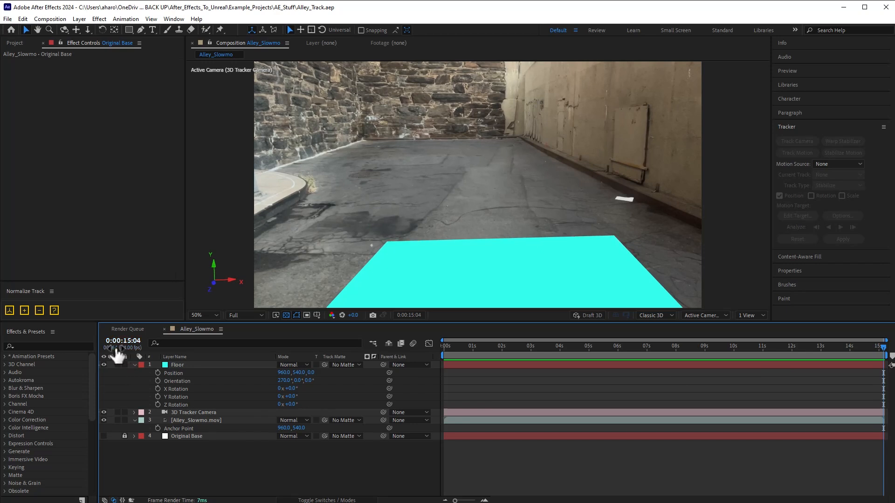
pyautogui.click(844, 7)
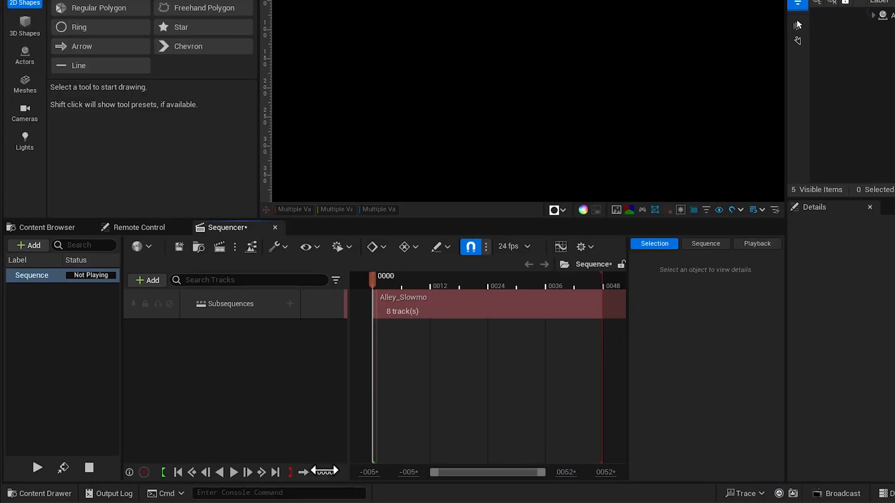
pyautogui.click(325, 471)
pyautogui.write('364')
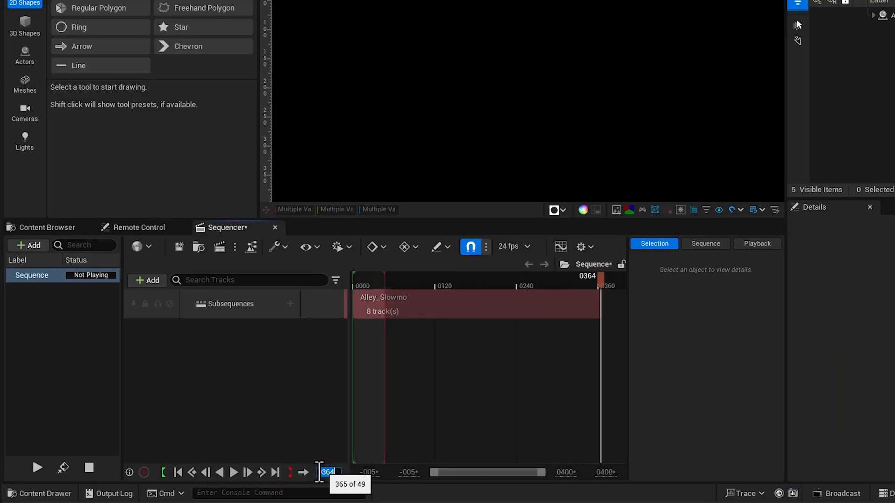
pyautogui.click(290, 472)
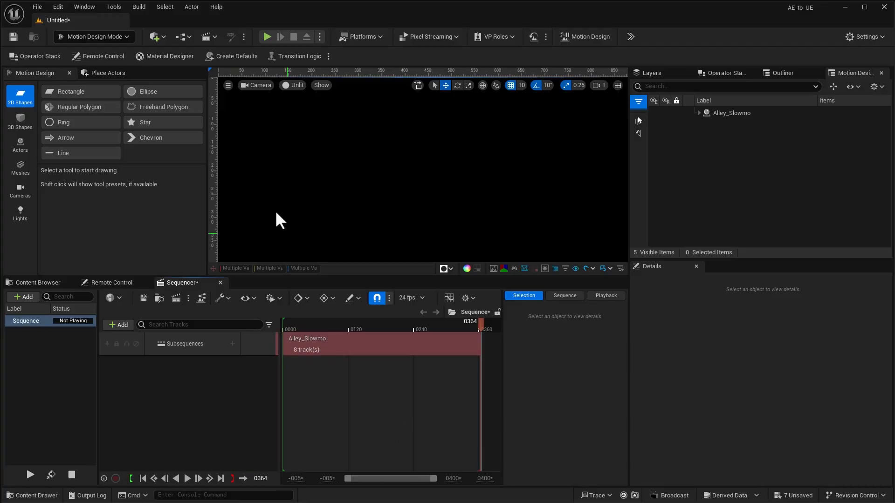
# Step: View the scene through 3D_Tracker_Camera and play the sequence from frame 0
pyautogui.click(257, 85)
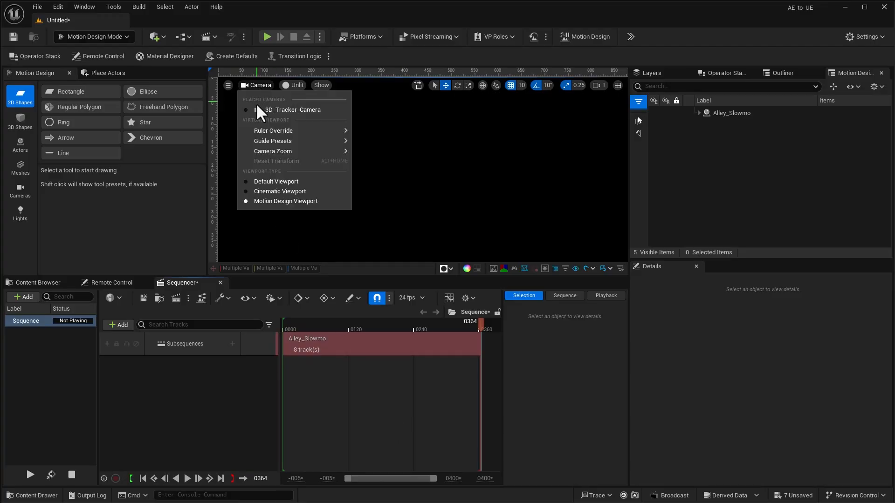
pyautogui.click(256, 106)
pyautogui.moveTo(293, 326); pyautogui.dragTo(281, 329)
pyautogui.press('space')
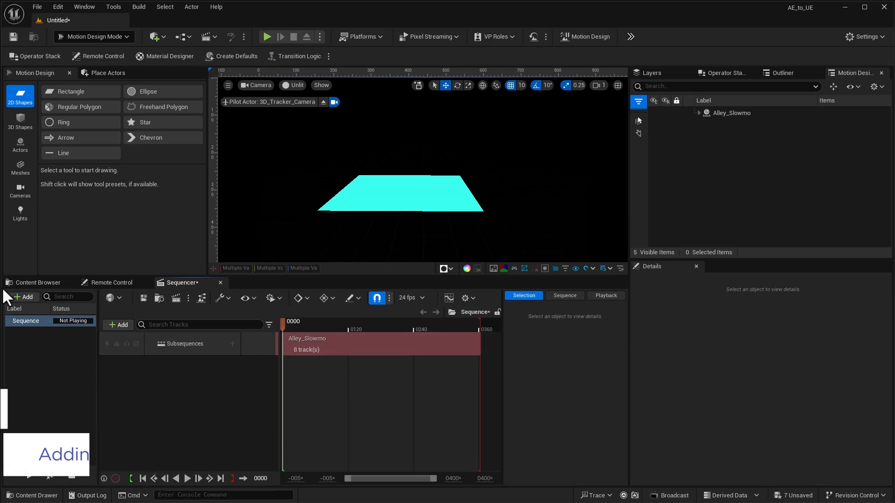
# Step: Save all modified content and save the untitled level in the Content folder as Alley_Slowmo_Level
pyautogui.click(24, 283)
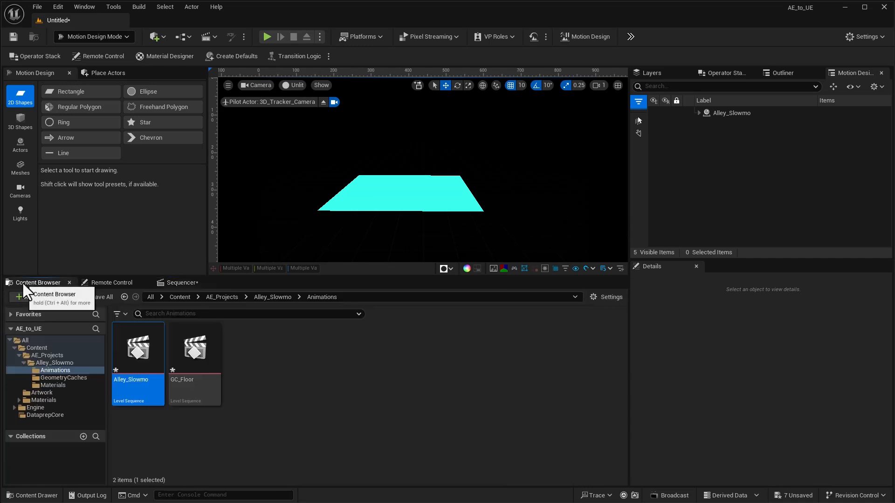
pyautogui.click(99, 299)
pyautogui.moveTo(766, 213); pyautogui.dragTo(561, 181)
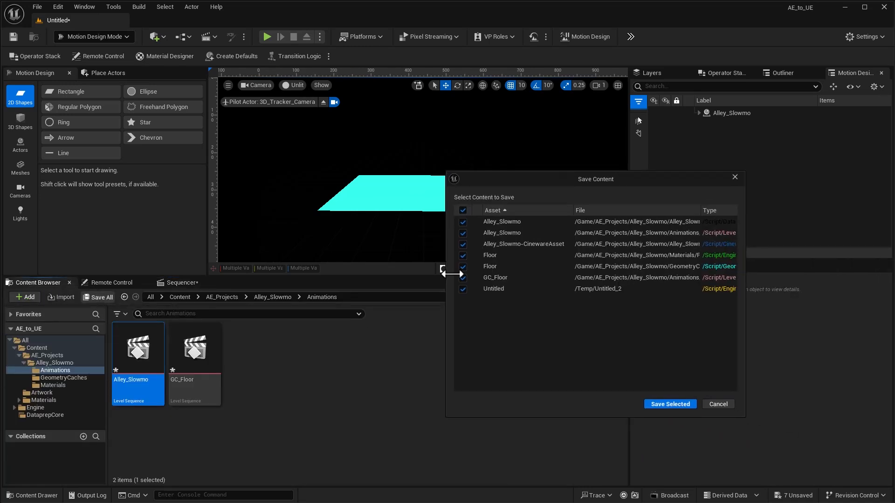
pyautogui.click(672, 402)
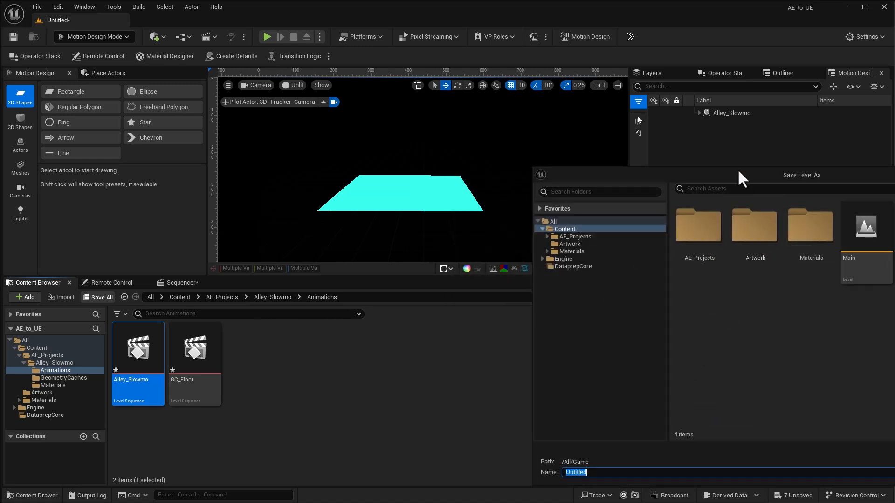
pyautogui.moveTo(738, 172); pyautogui.dragTo(522, 156)
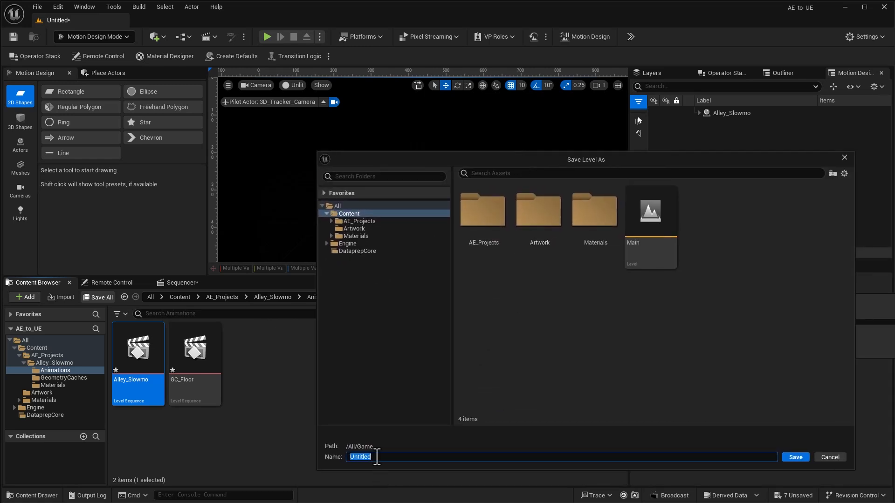
pyautogui.write('Alley_Slowmo_Level')
pyautogui.click(799, 460)
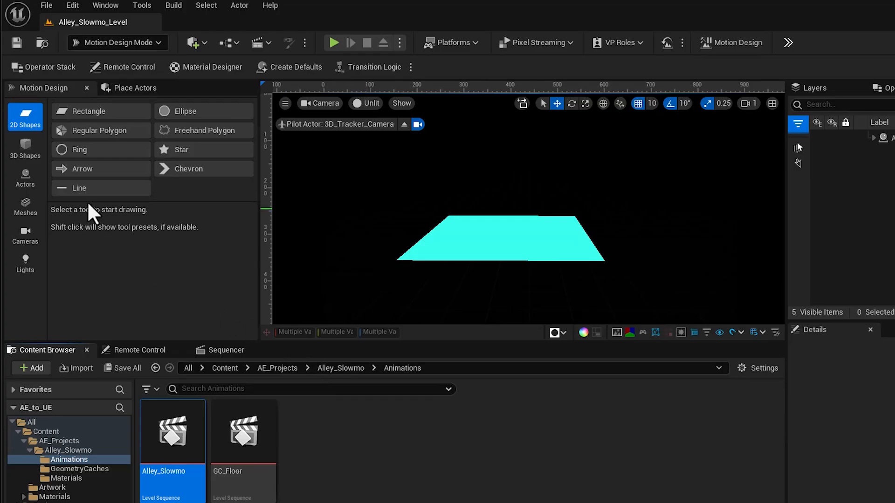
# Step: Add a default Media Plate actor to the level
pyautogui.click(14, 183)
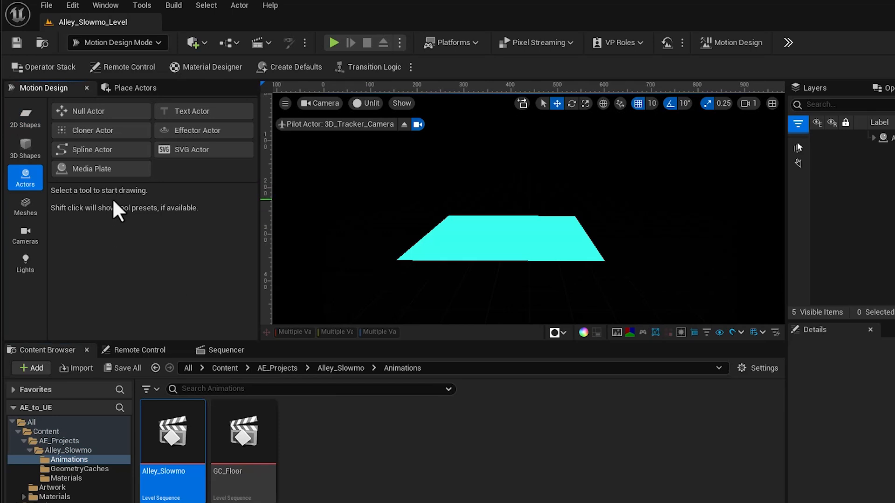
pyautogui.click(100, 170)
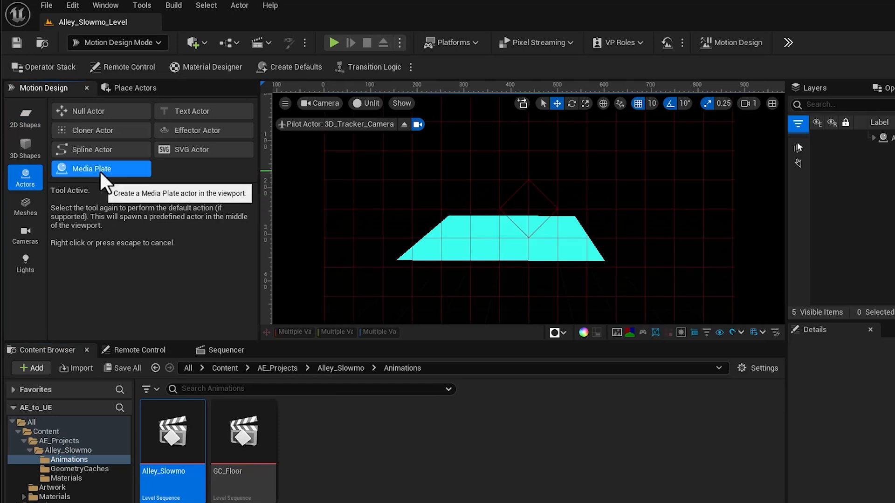
pyautogui.click(99, 170)
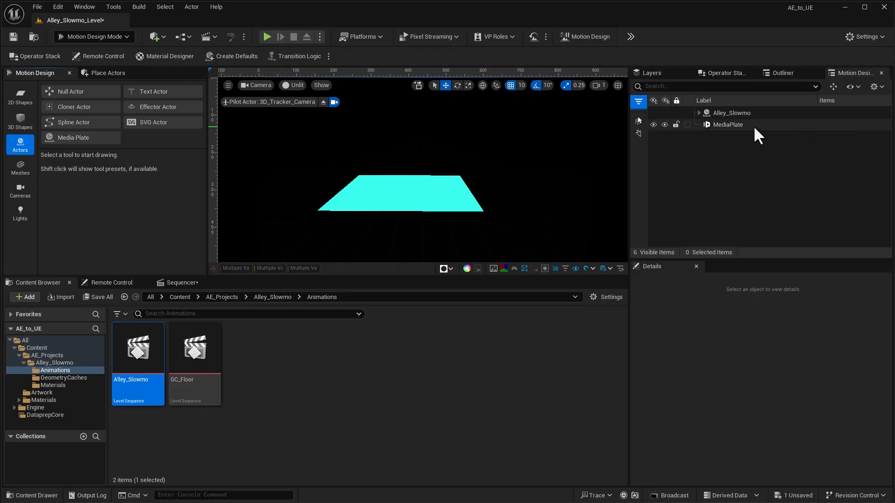
# Step: Reset the MediaPlate's location to the world origin and rotate it 70° about the Z axis
pyautogui.click(775, 72)
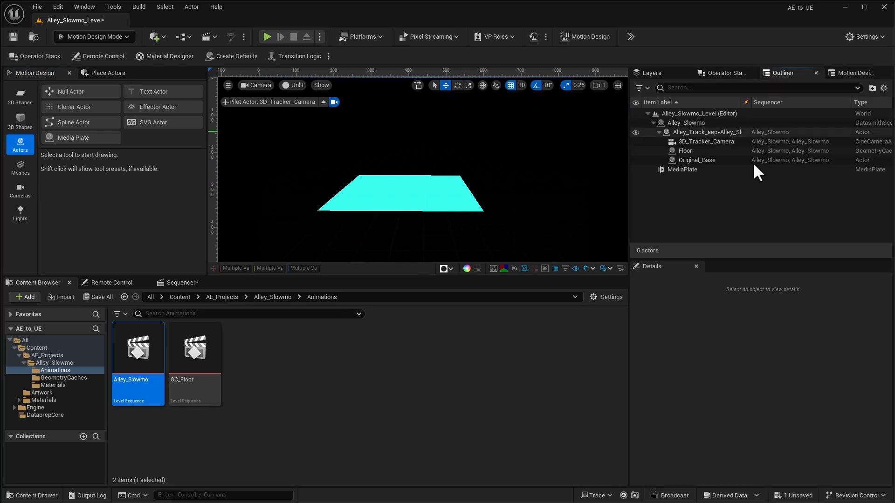
pyautogui.click(690, 169)
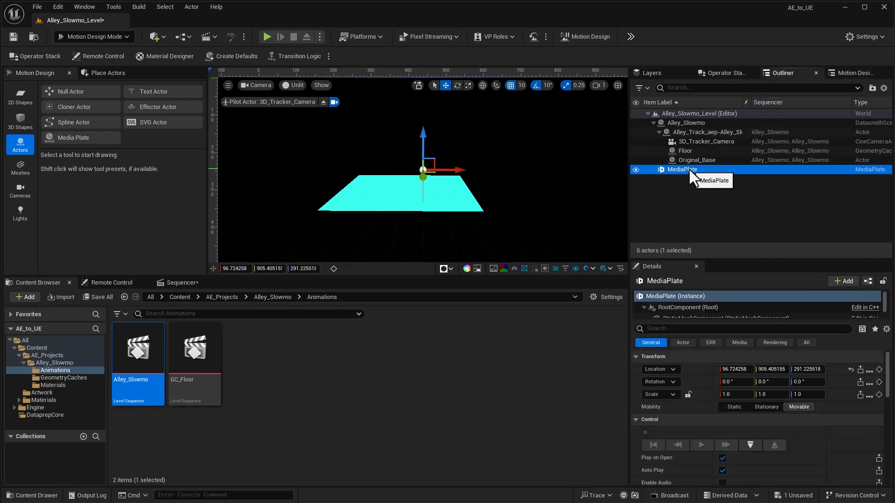
pyautogui.click(851, 369)
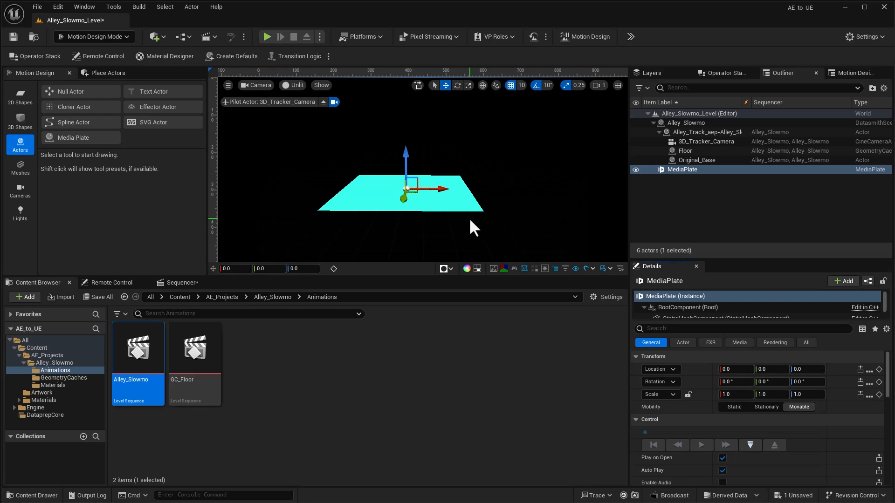
pyautogui.press('e')
pyautogui.moveTo(436, 205); pyautogui.dragTo(449, 213)
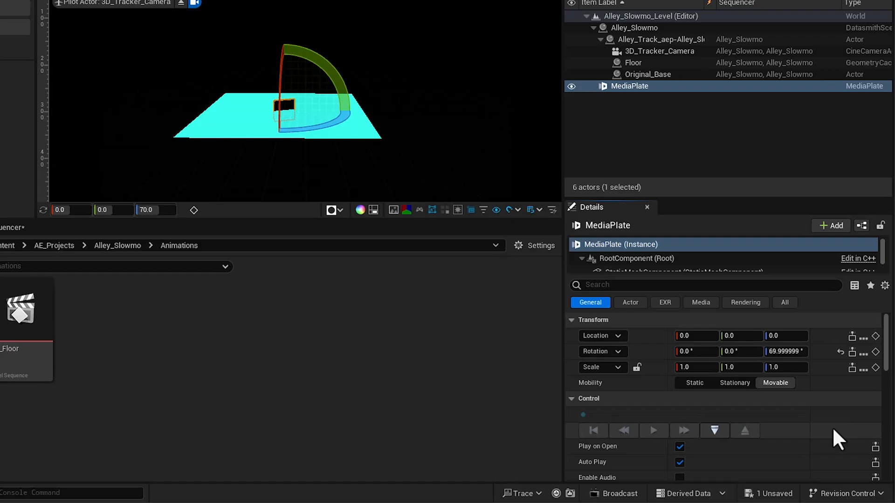
# Step: Set the MediaPlate's media path to Alley_Slowmo.mov from the AE_Stuff folder
pyautogui.scroll(-6, 831, 427)
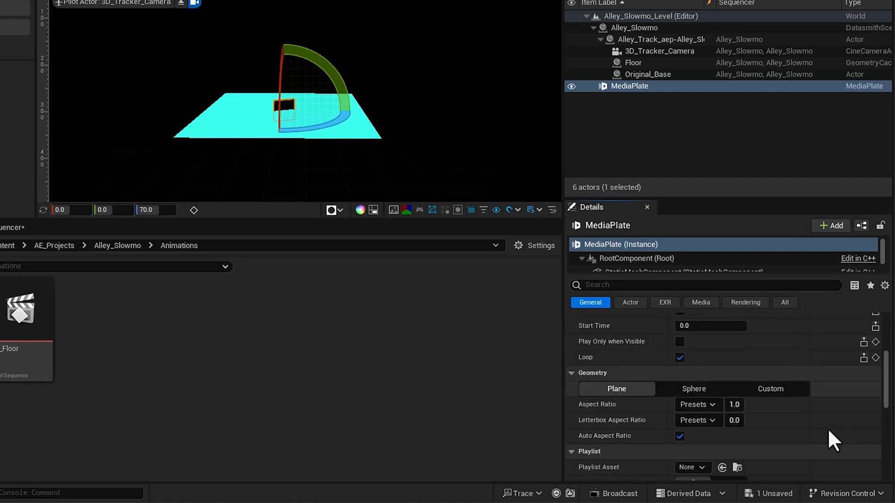
pyautogui.scroll(-1, 829, 431)
pyautogui.scroll(-3, 829, 431)
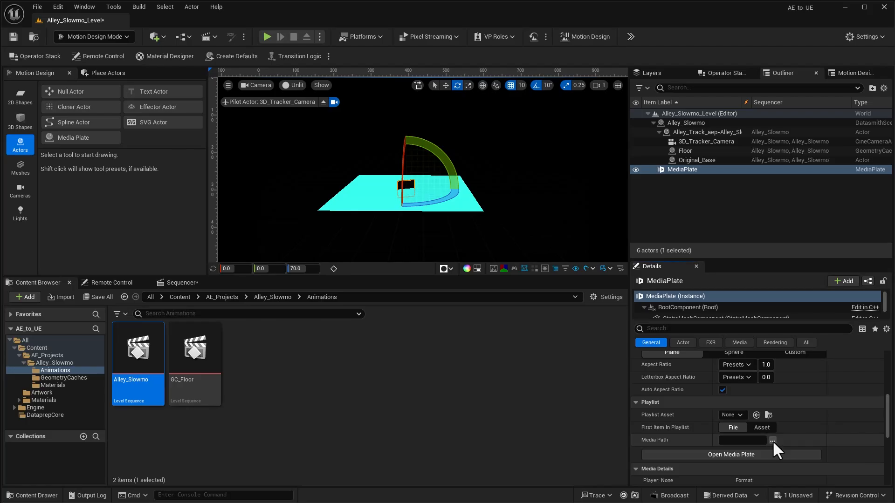
pyautogui.click(743, 425)
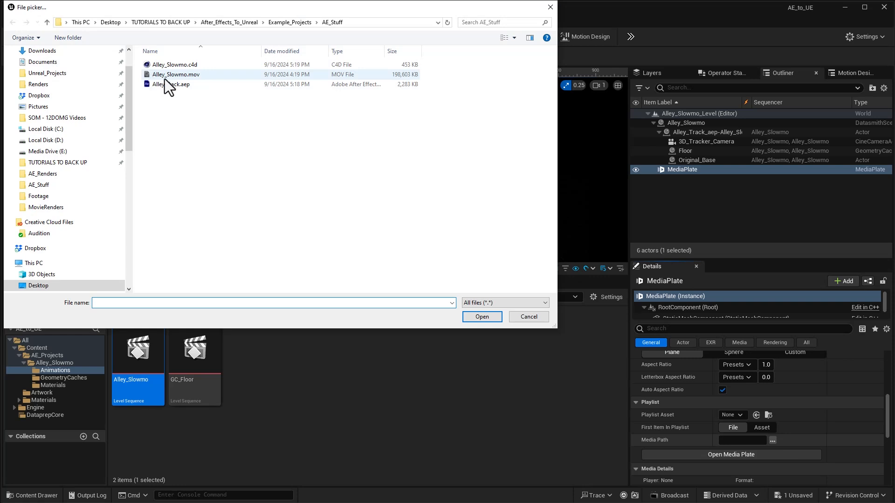
pyautogui.click(196, 78)
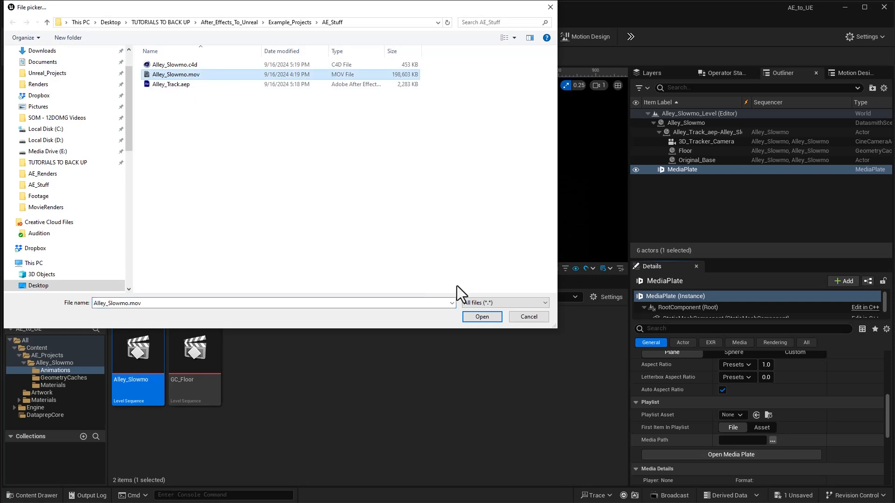
pyautogui.click(473, 318)
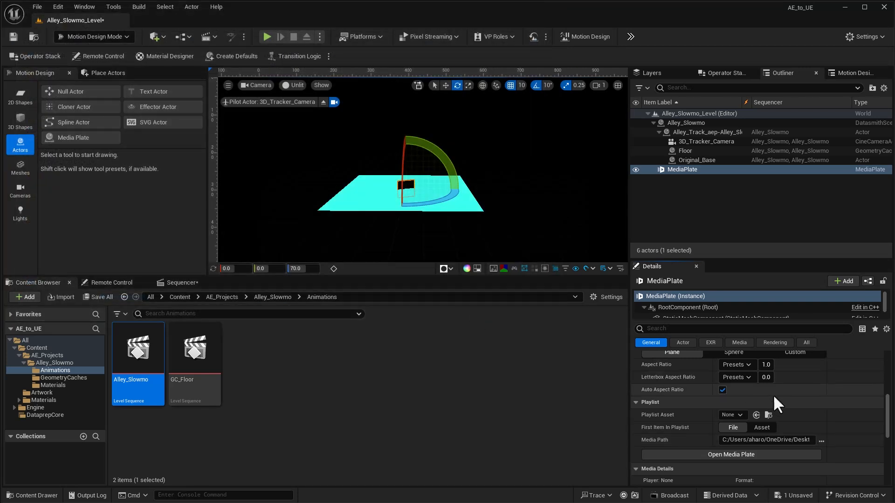
# Step: Open the current media on the MediaPlate so the footage plays
pyautogui.scroll(5, 824, 430)
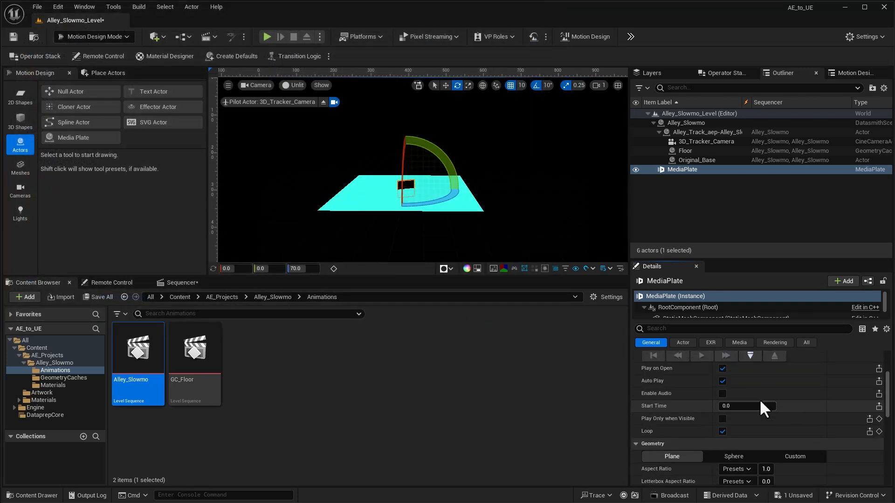
pyautogui.scroll(1, 767, 390)
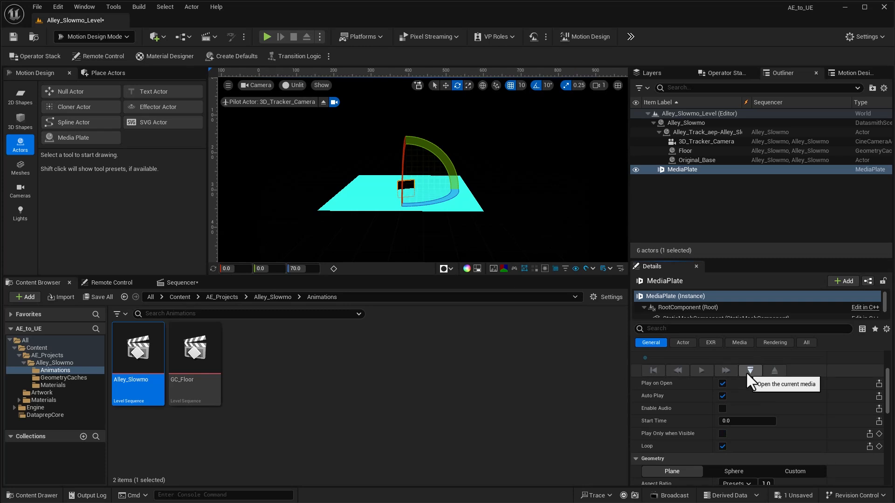
pyautogui.click(748, 371)
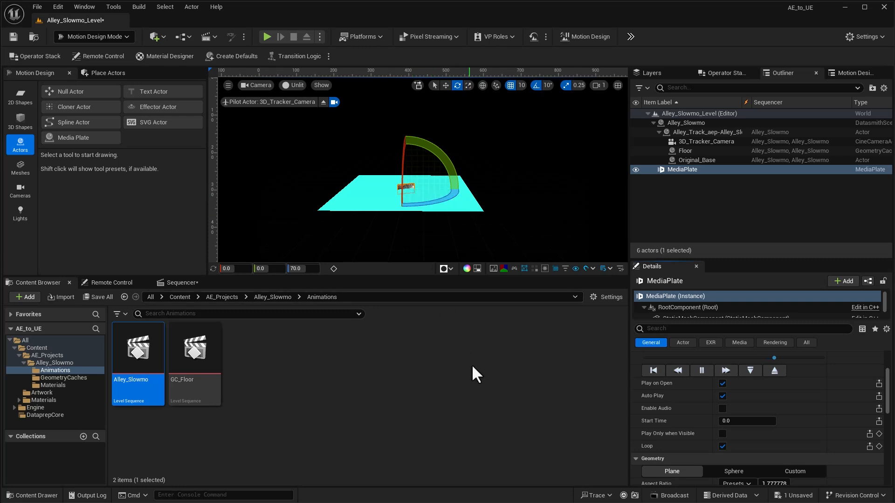
# Step: Add the MediaPlate to the sequence as a track and disable autoplay on the actor
pyautogui.click(170, 284)
pyautogui.click(693, 170)
pyautogui.moveTo(692, 169); pyautogui.dragTo(191, 387)
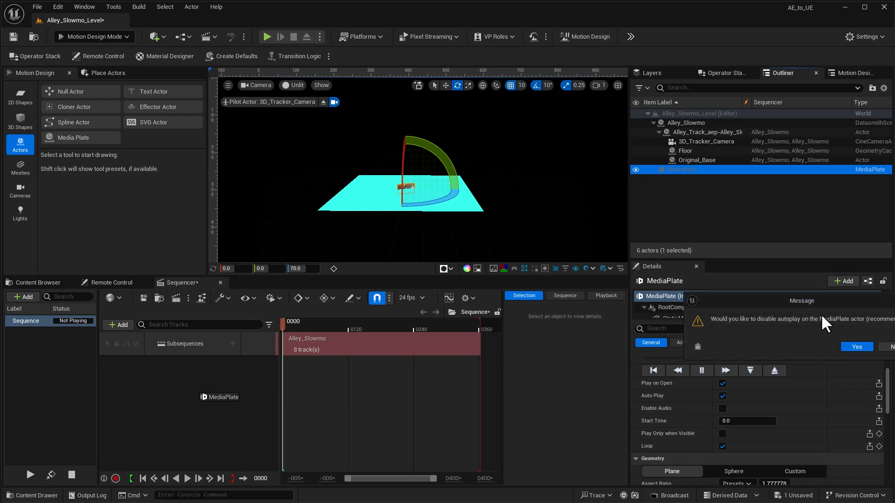
pyautogui.moveTo(821, 301); pyautogui.dragTo(681, 300)
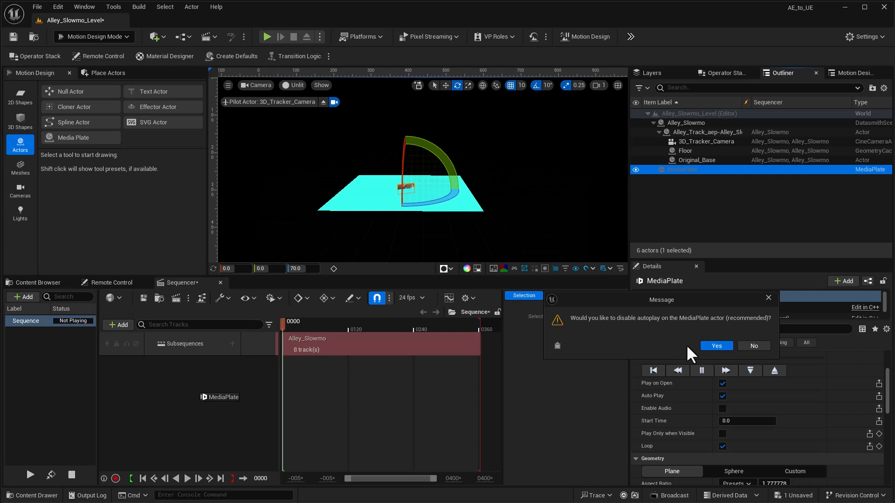
pyautogui.click(716, 346)
# Step: Play the sequence from near its start to check the media plate's footage and stop at frame 72
pyautogui.click(286, 323)
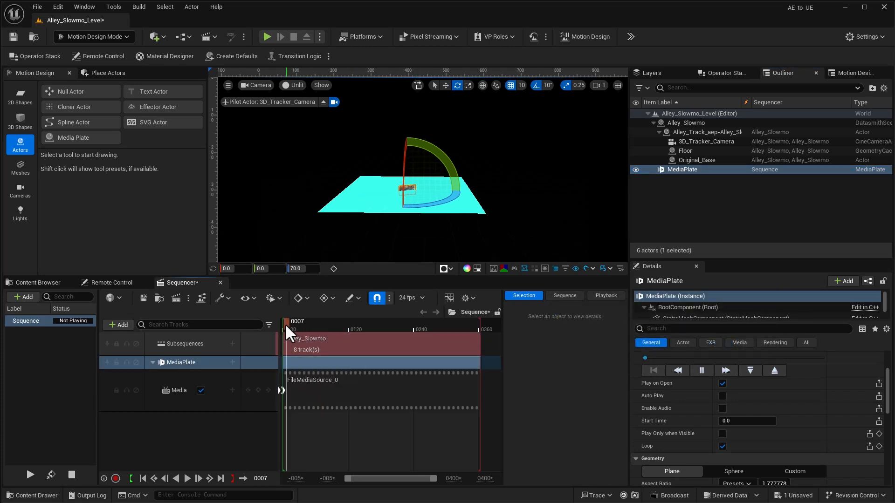
pyautogui.press('space')
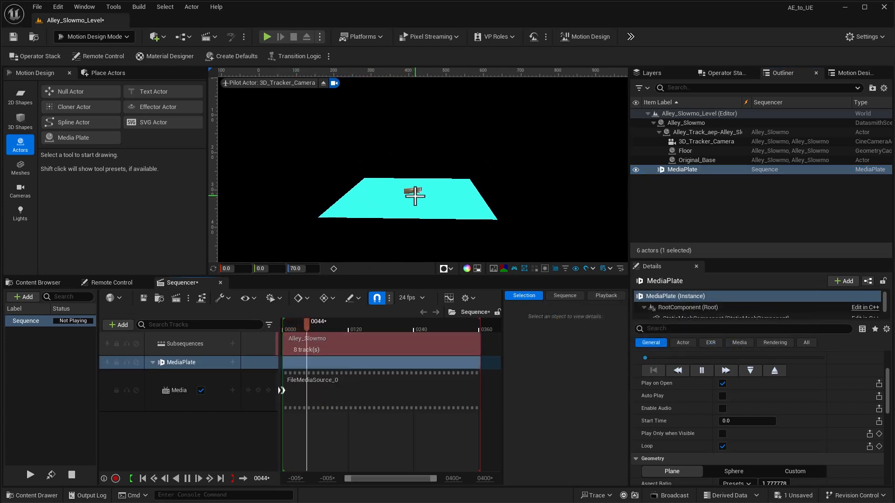
pyautogui.press('space')
pyautogui.click(366, 406)
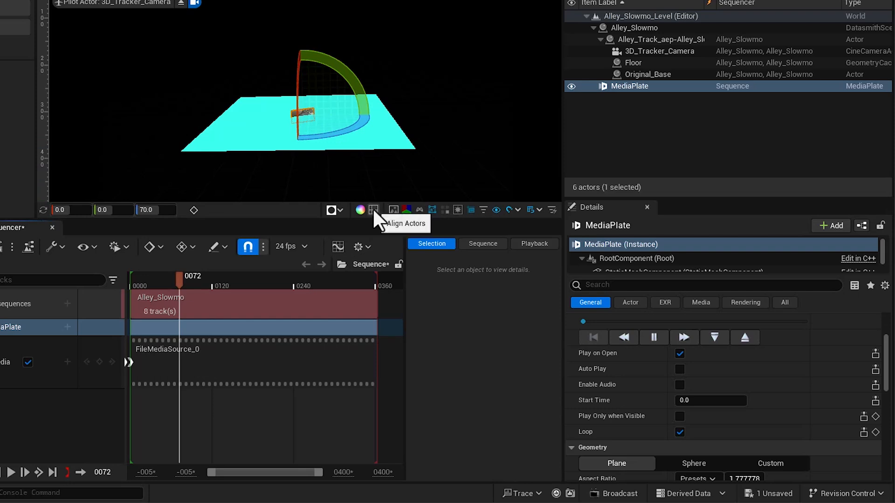
# Step: Try stretching the MediaPlate to the camera's screen at its current distance, and undo the stretch
pyautogui.click(373, 209)
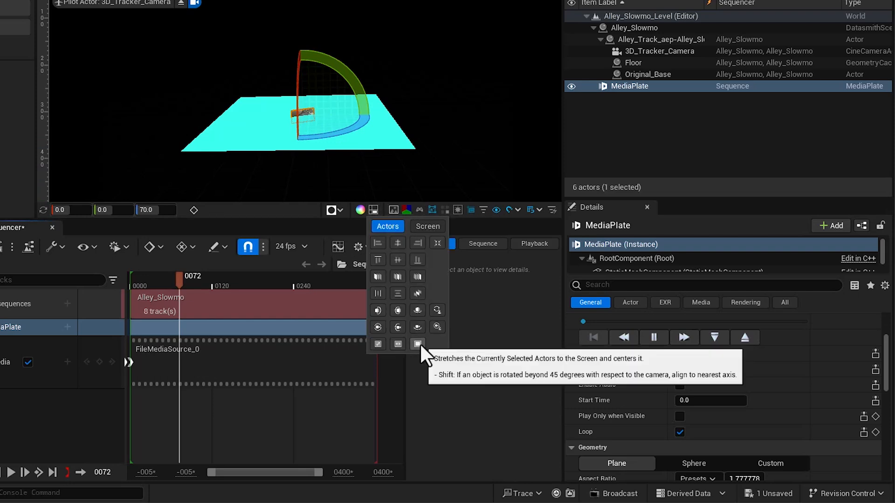
pyautogui.click(418, 345)
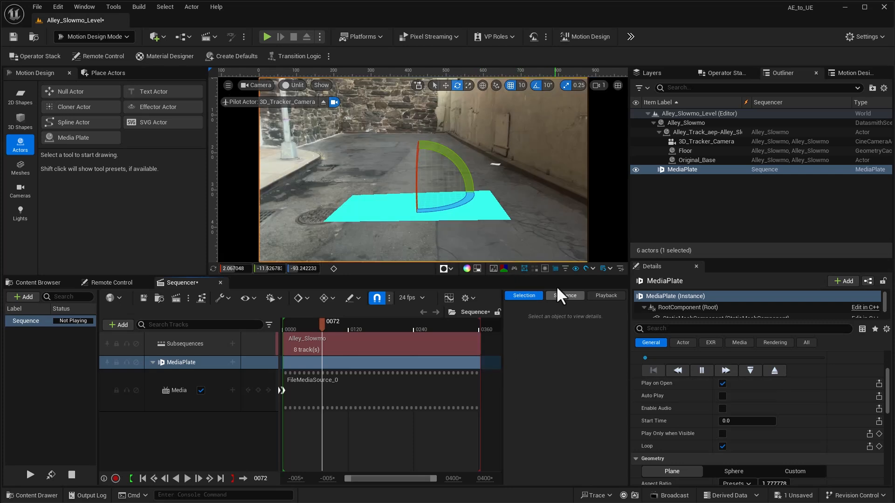
pyautogui.hotkey('ctrl', 'z')
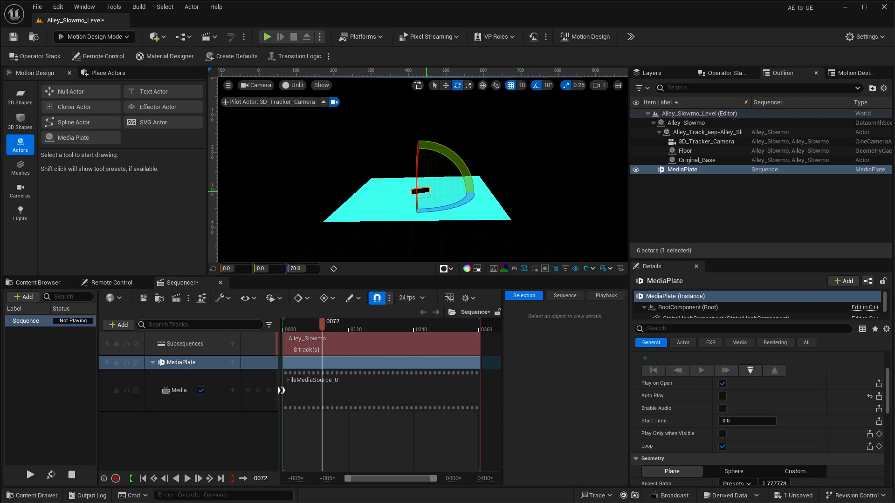
# Step: Move the MediaPlate far behind the floor to Y -22883, and stretch it to fill and center on the screen
pyautogui.press('w')
pyautogui.moveTo(417, 206); pyautogui.dragTo(457, 113)
pyautogui.moveTo(888, 375); pyautogui.dragTo(888, 355)
pyautogui.moveTo(775, 369); pyautogui.dragTo(764, 369)
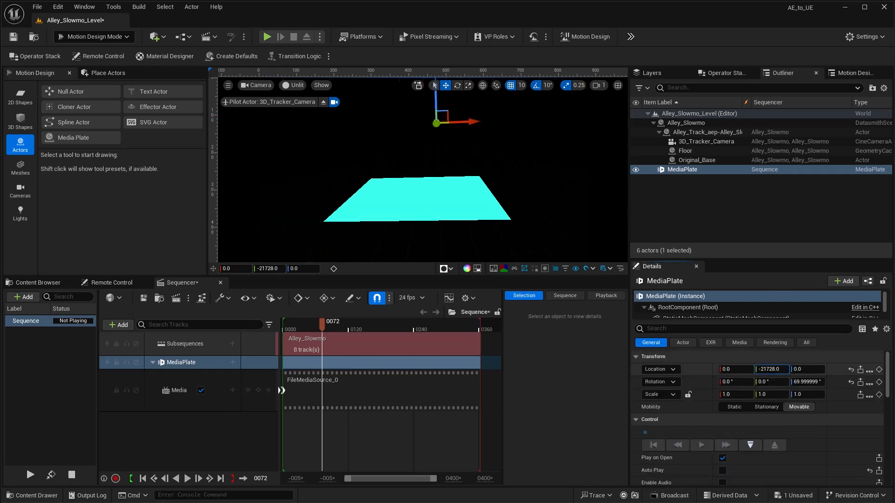
pyautogui.moveTo(647, 369); pyautogui.dragTo(567, 369)
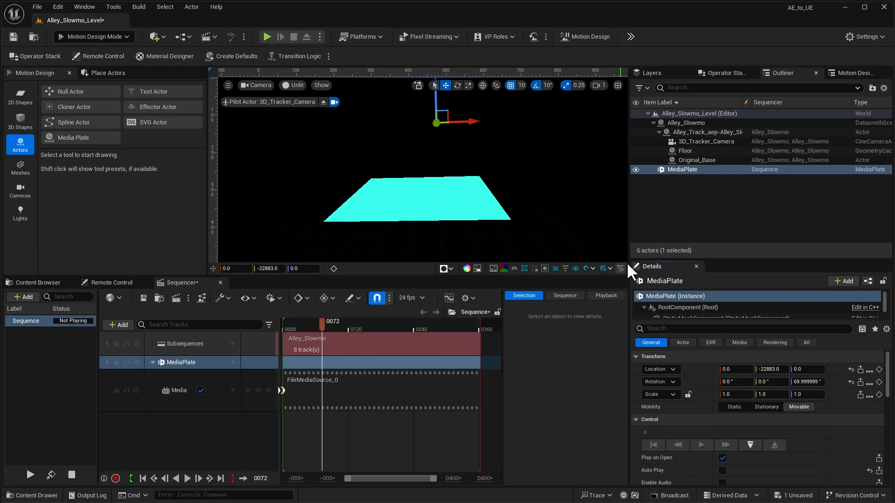
pyautogui.click(478, 269)
pyautogui.click(515, 373)
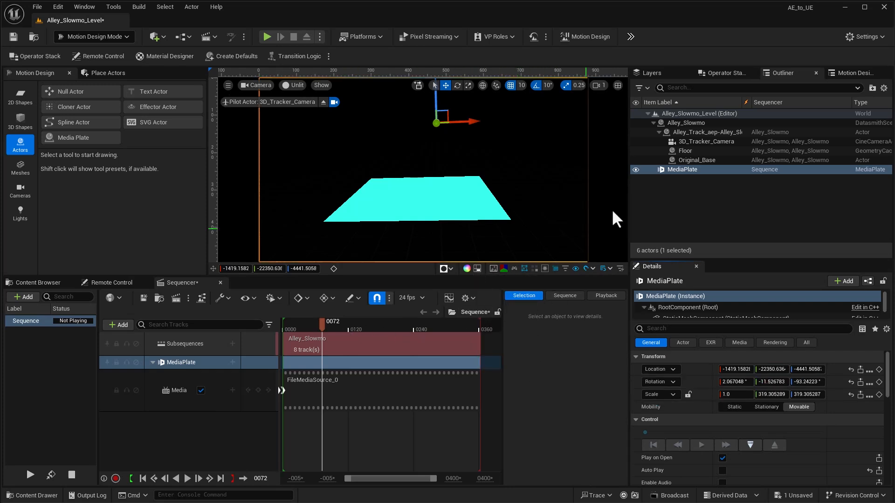
# Step: Parent the MediaPlate to 3D_Tracker_Camera and play the sequence from an earlier frame to check it
pyautogui.moveTo(676, 166); pyautogui.dragTo(689, 138)
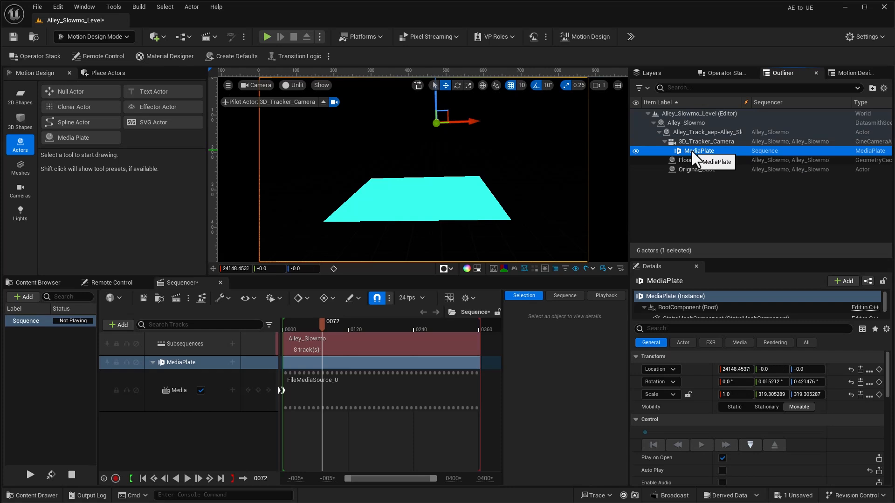
pyautogui.moveTo(323, 324); pyautogui.dragTo(296, 327)
pyautogui.press('space')
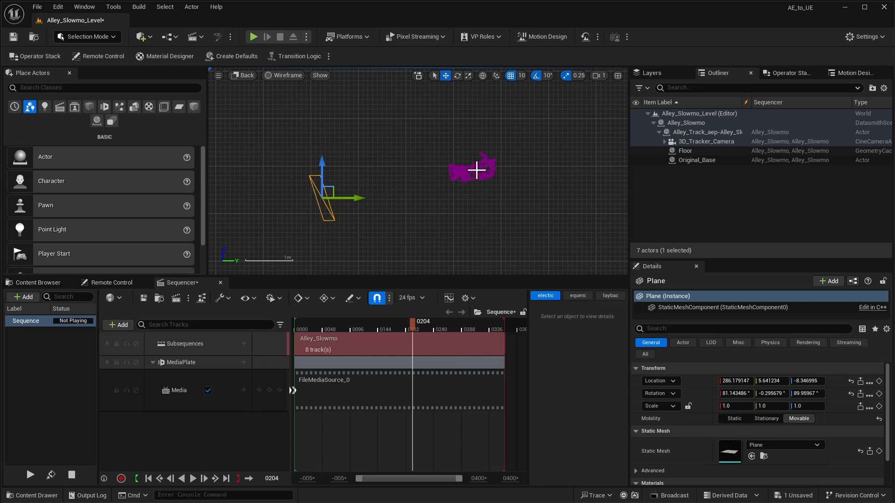
# Step: At frame 191, try moving the plane back along its Y direction and scaling it uniformly
pyautogui.moveTo(412, 323)
pyautogui.mouseDown()
pyautogui.moveTo(372, 325)
pyautogui.moveTo(453, 324)
pyautogui.moveTo(405, 323)
pyautogui.mouseUp()
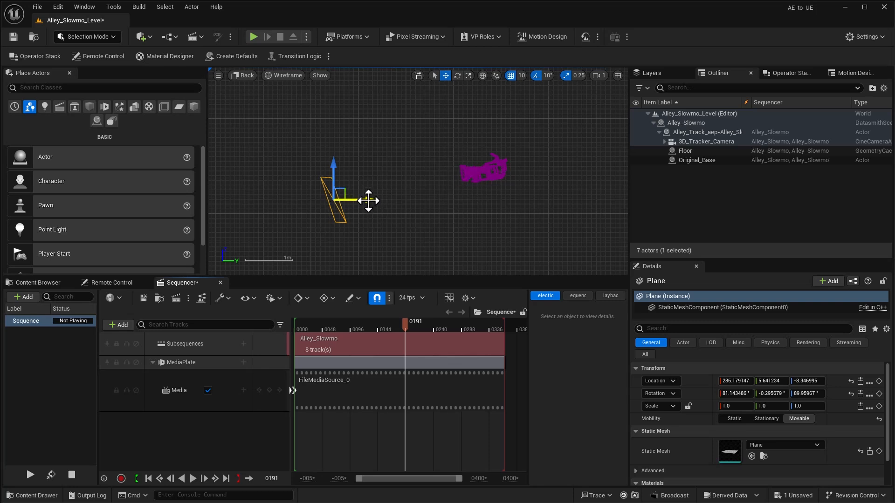
pyautogui.moveTo(369, 200); pyautogui.dragTo(298, 200)
pyautogui.press('e')
pyautogui.press('r')
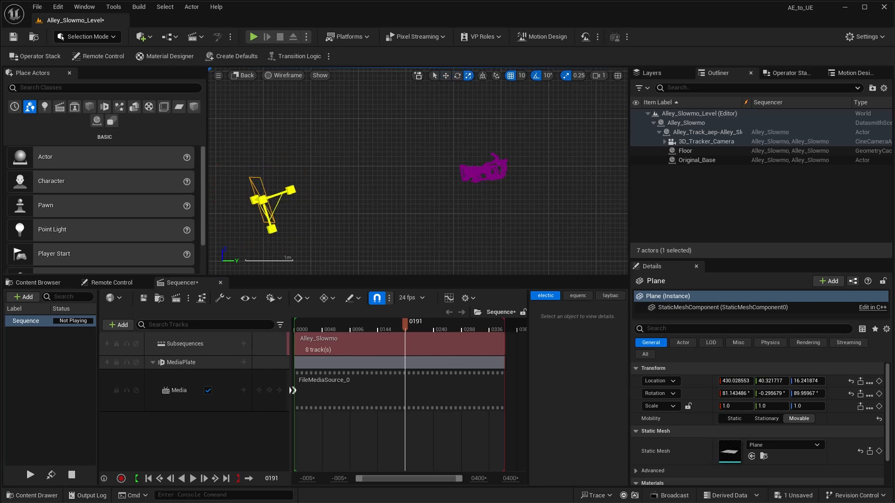
pyautogui.moveTo(262, 200); pyautogui.dragTo(425, 147)
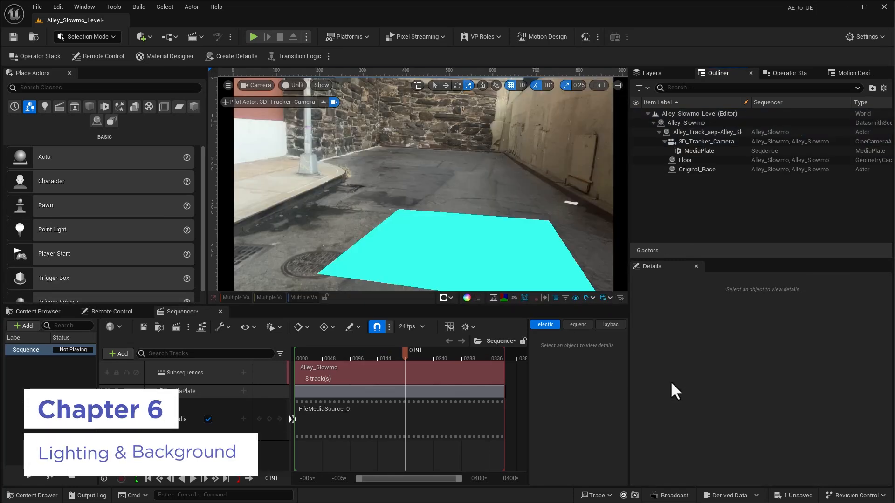
# Step: Switch the viewport shading to Lit and add a Sphere shape as a lighting reference
pyautogui.click(294, 86)
pyautogui.click(313, 121)
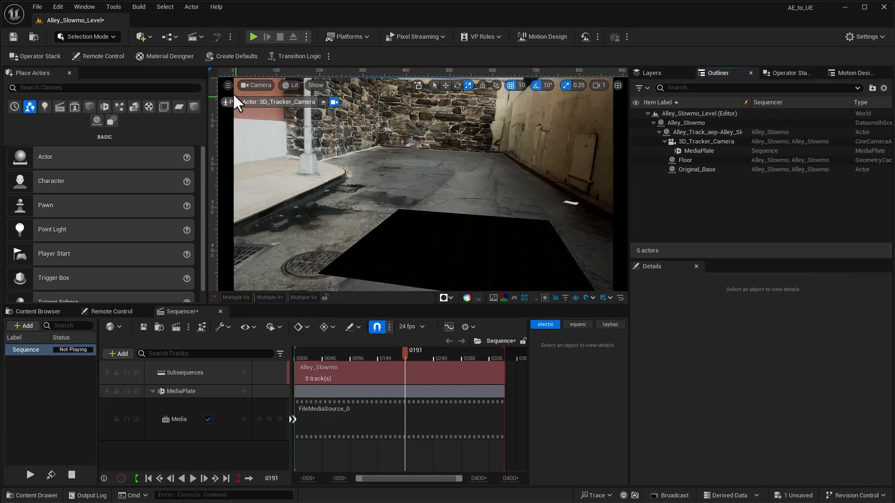
pyautogui.click(151, 36)
pyautogui.moveTo(163, 104)
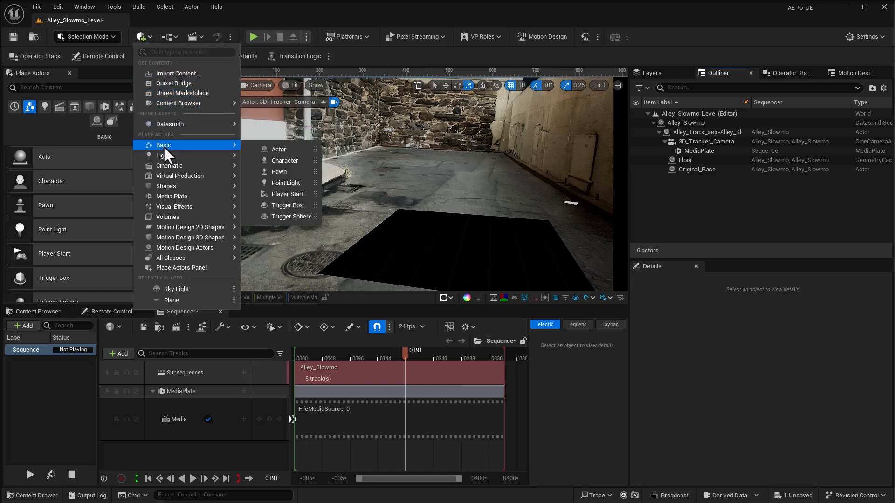
pyautogui.moveTo(169, 188)
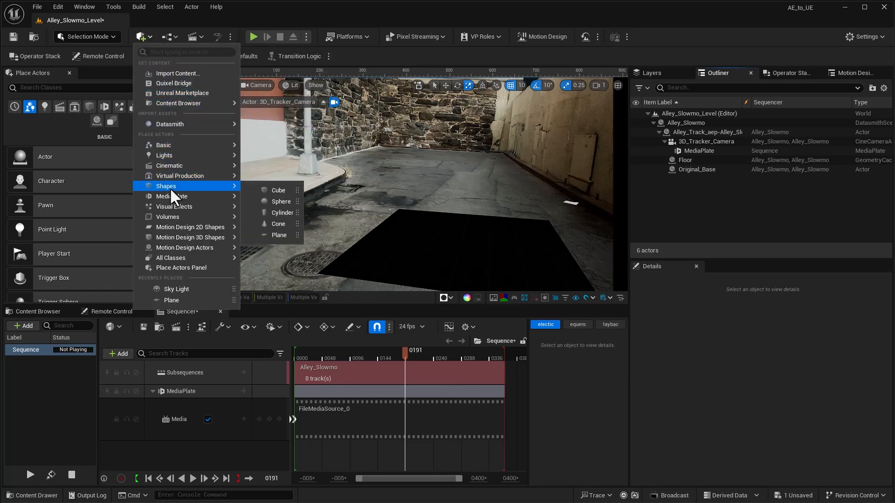
pyautogui.click(261, 196)
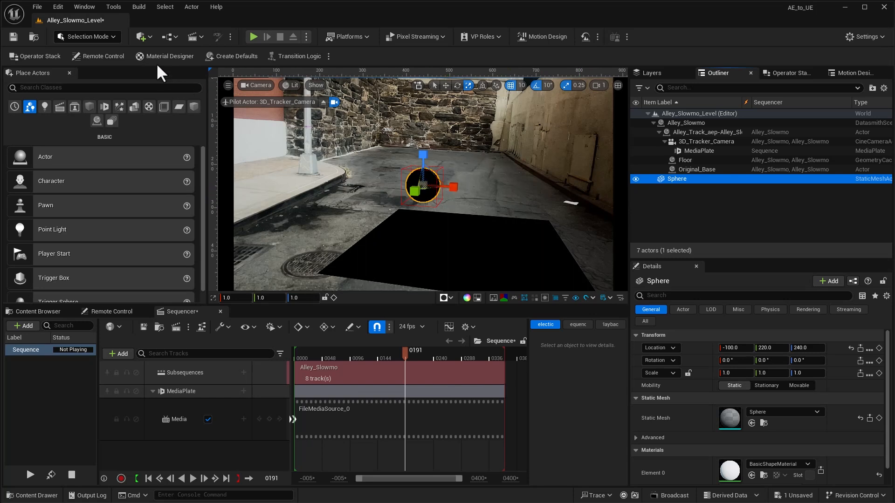
# Step: Add a Sky Light to the level and set its Source Type to SLS Specified Cubemap
pyautogui.click(151, 38)
pyautogui.moveTo(168, 144)
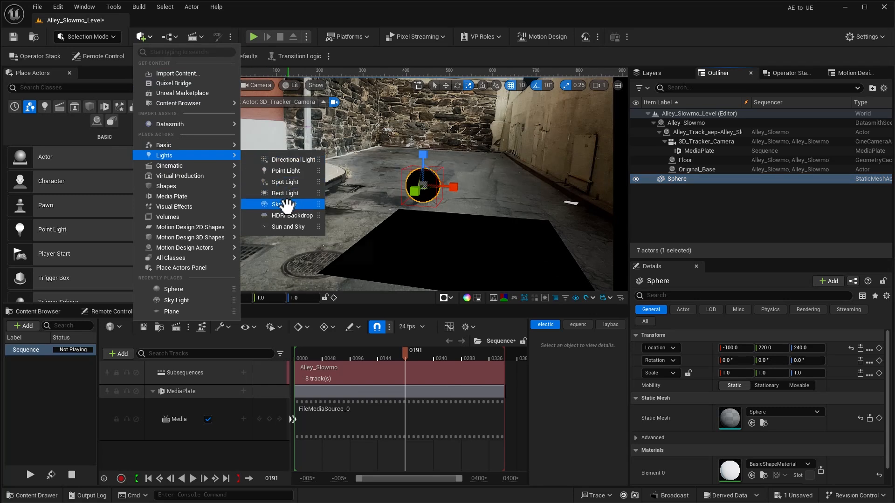
pyautogui.click(285, 205)
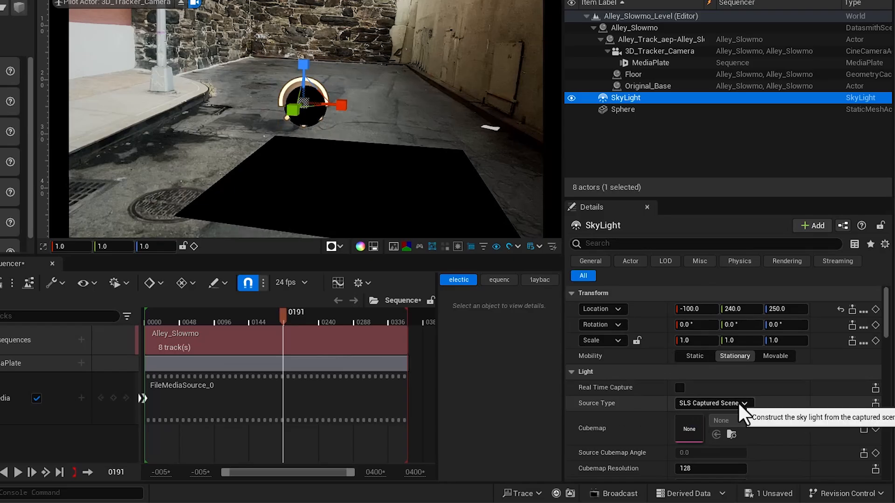
pyautogui.click(737, 402)
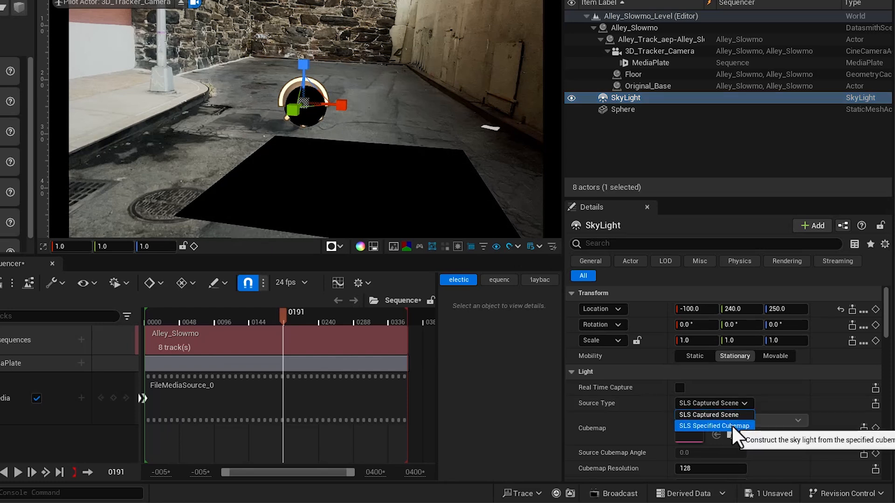
pyautogui.click(731, 425)
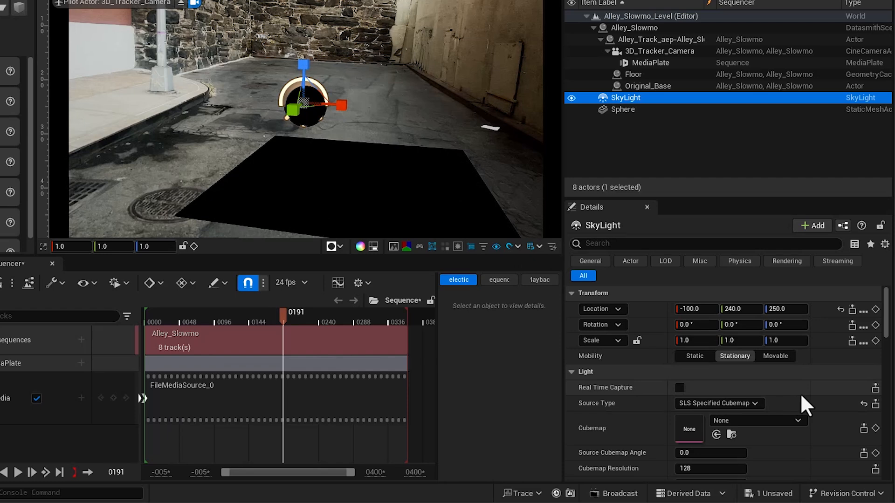
# Step: Assign circus_maximus_2_4k as the SkyLight's Cubemap, and preview the texture before returning to the level
pyautogui.scroll(-3, 801, 404)
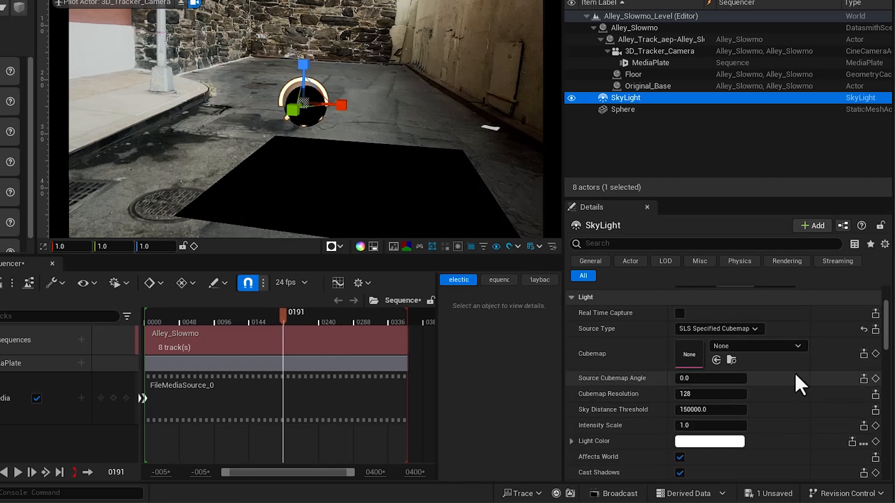
pyautogui.click(787, 348)
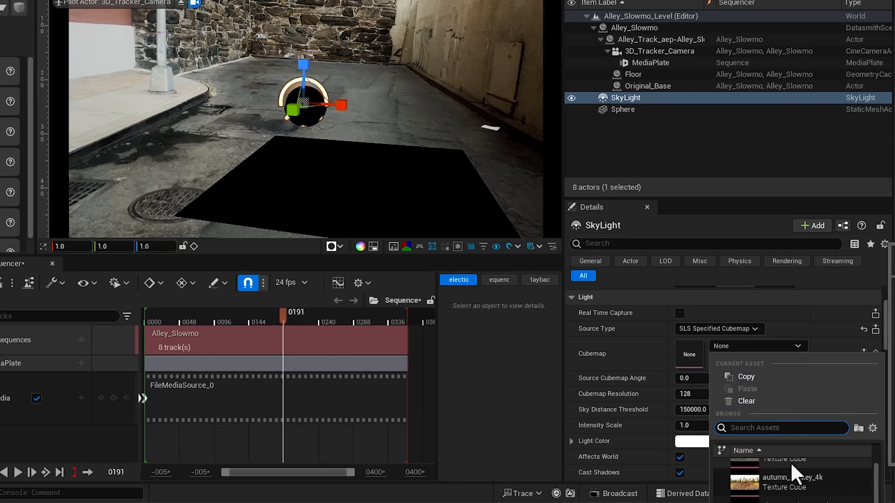
pyautogui.scroll(-1, 790, 462)
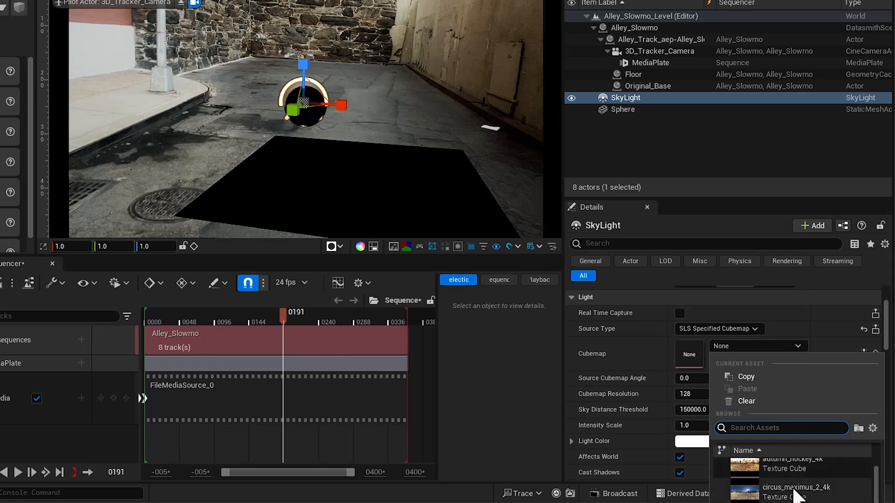
pyautogui.click(748, 498)
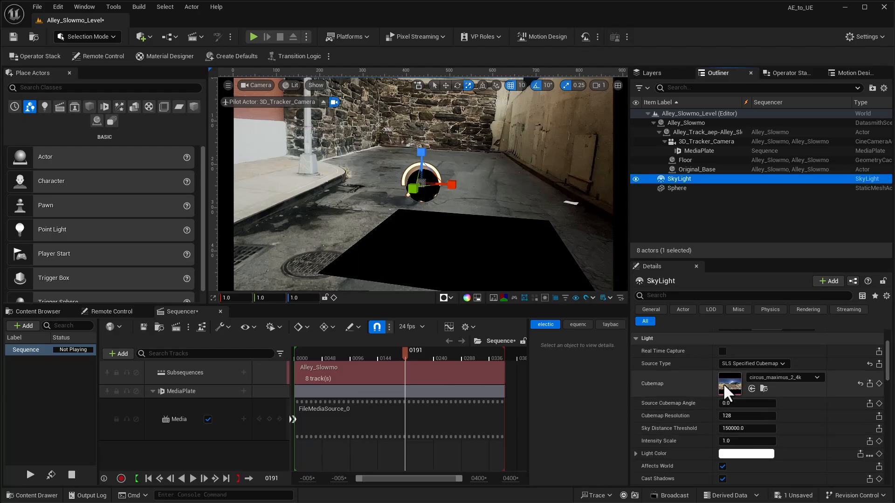
pyautogui.doubleClick(689, 354)
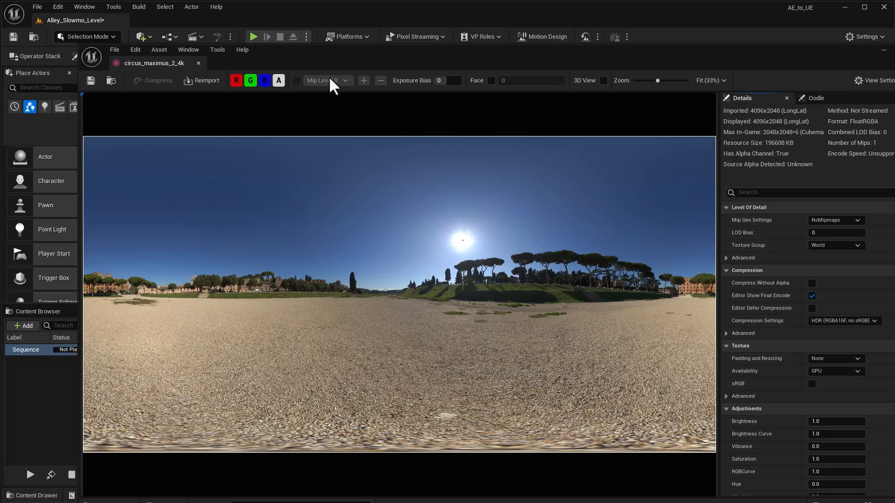
pyautogui.click(198, 64)
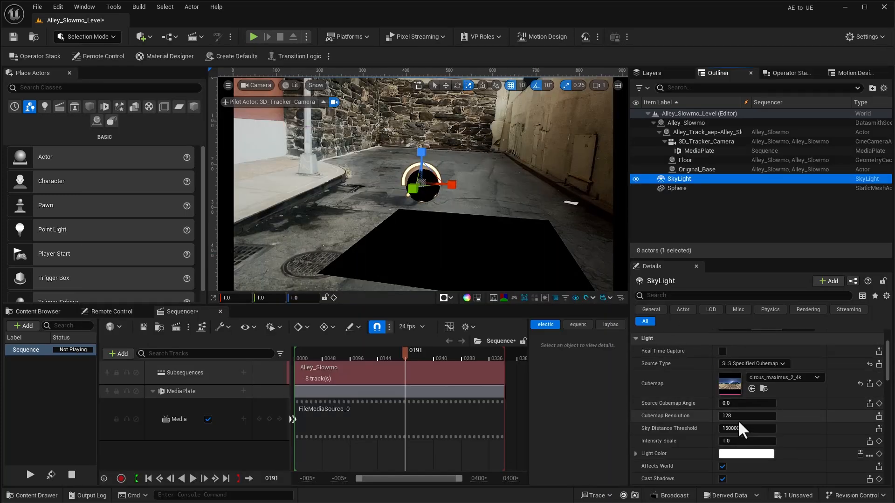
# Step: Try an Intensity Scale of 10 on the SkyLight, and settle on 2
pyautogui.click(726, 442)
pyautogui.write('10')
pyautogui.press('Return')
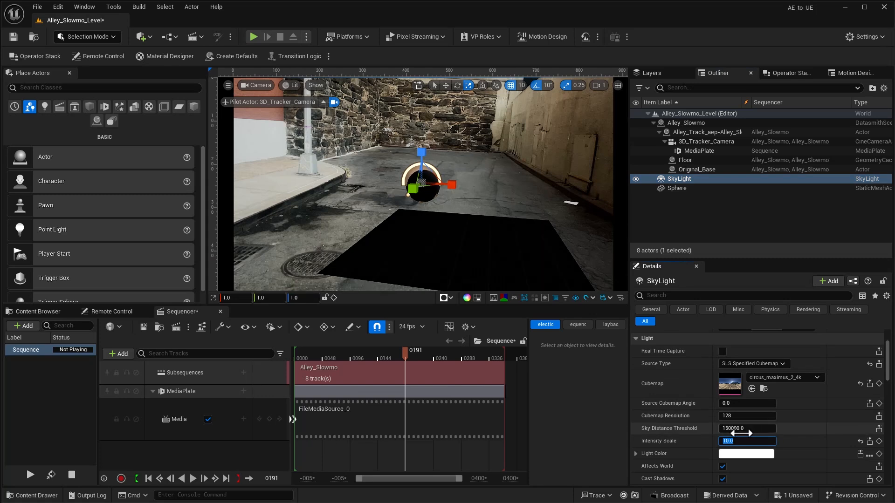
pyautogui.write('2')
pyautogui.press('Return')
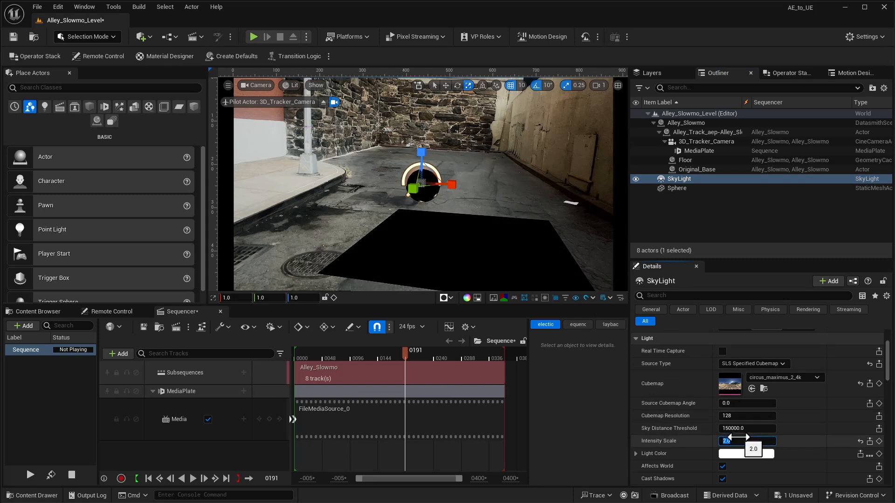
# Step: Set the exposure Metering Mode of 3D_Tracker_Camera to Auto Exposure Histogram
pyautogui.click(698, 142)
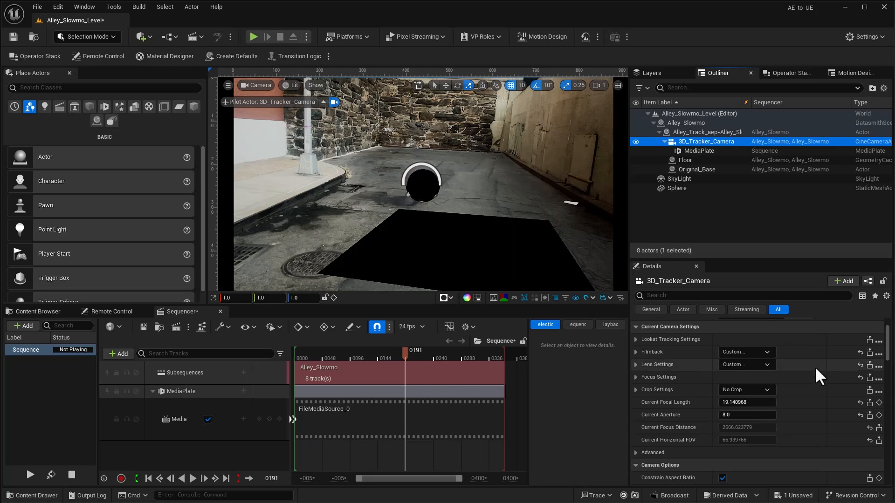
pyautogui.scroll(-4, 826, 401)
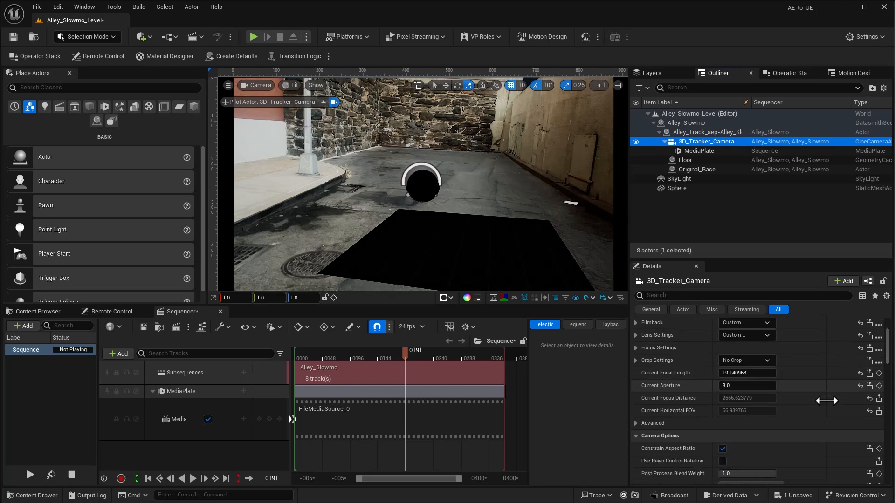
pyautogui.scroll(-8, 826, 401)
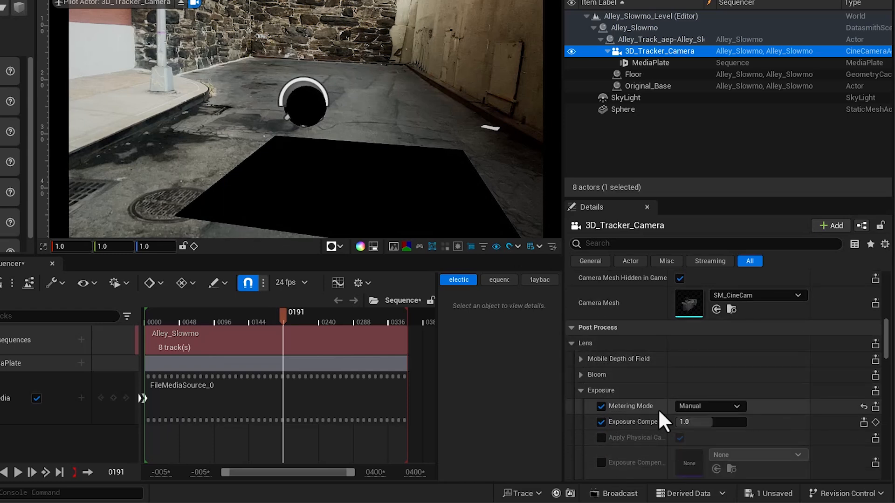
pyautogui.scroll(-1, 743, 402)
pyautogui.click(736, 388)
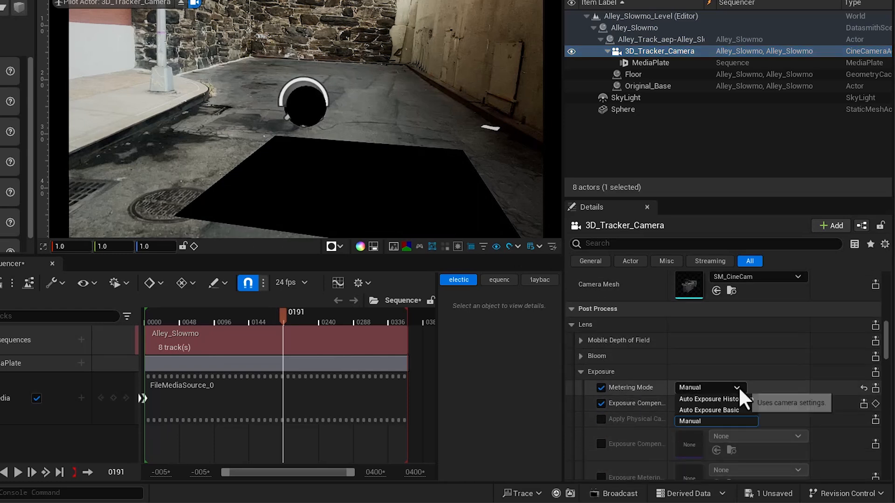
pyautogui.click(740, 403)
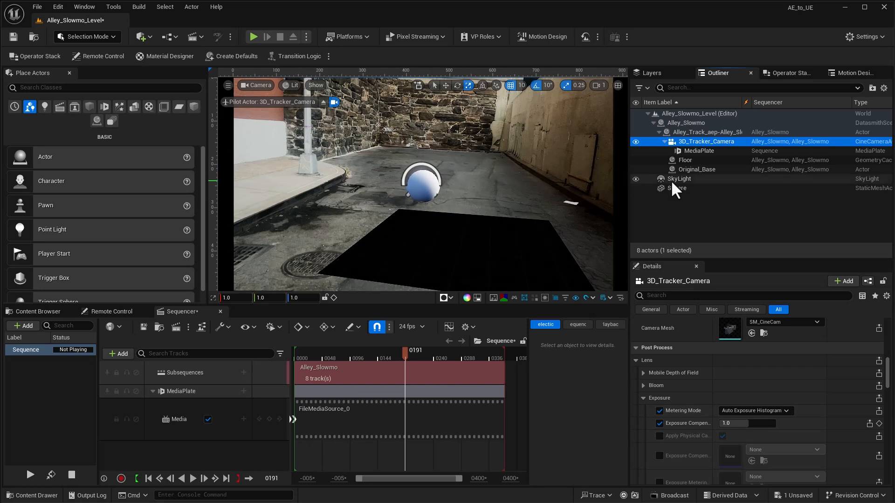
pyautogui.click(442, 245)
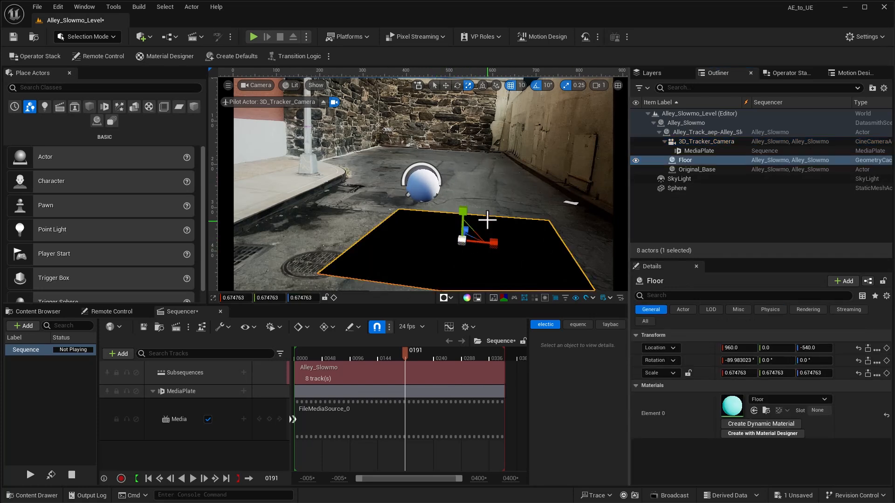
pyautogui.click(421, 186)
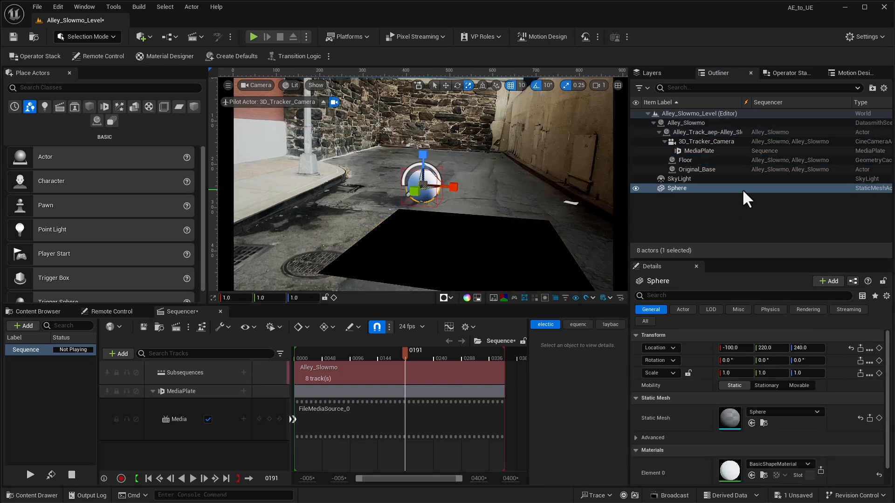
pyautogui.scroll(-1, 801, 440)
# Step: Test SkyLight Intensity Scale values of 10, 1 and 0.5, and set it back to 2
pyautogui.click(681, 179)
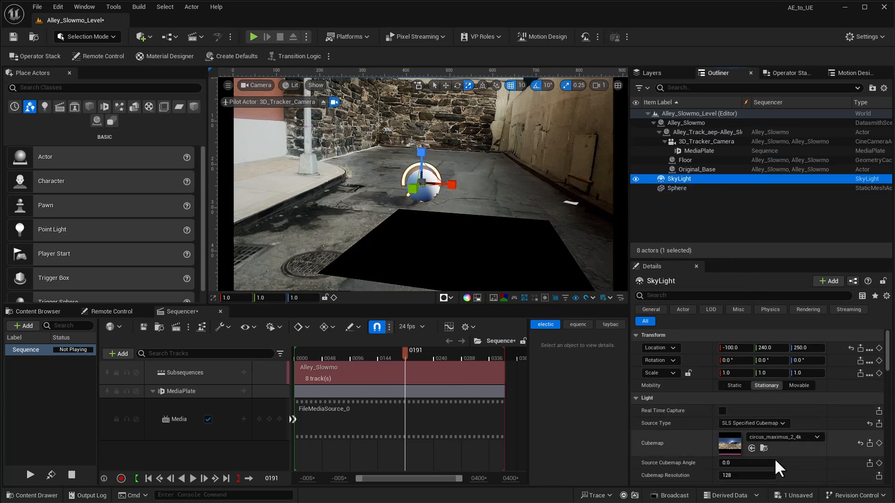
pyautogui.scroll(-3, 782, 462)
pyautogui.click(730, 442)
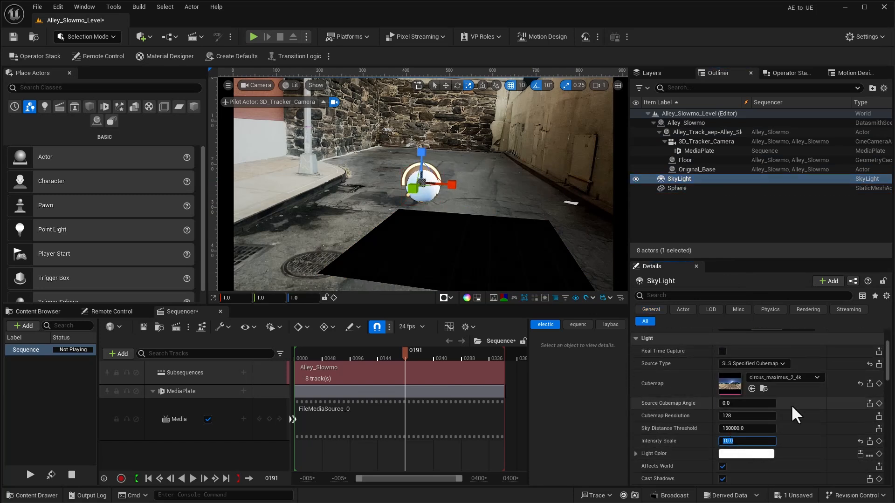
pyautogui.write('1')
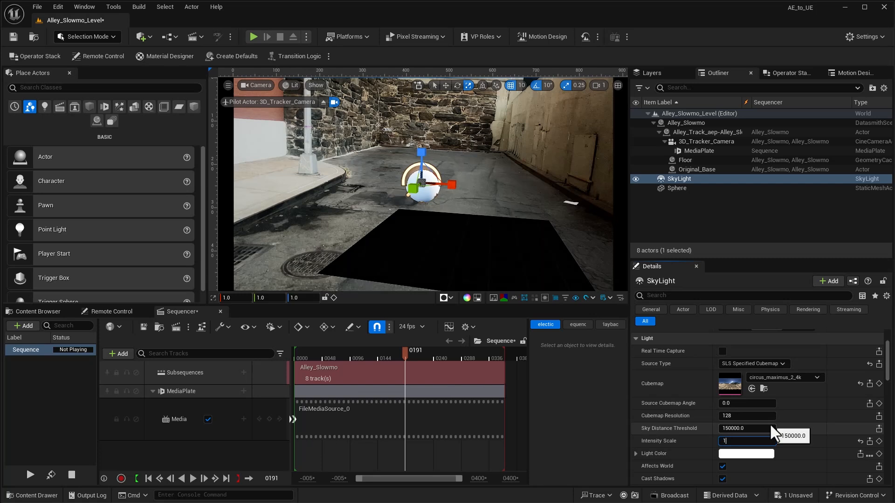
pyautogui.press('Return')
pyautogui.write('0.5')
pyautogui.press('Return')
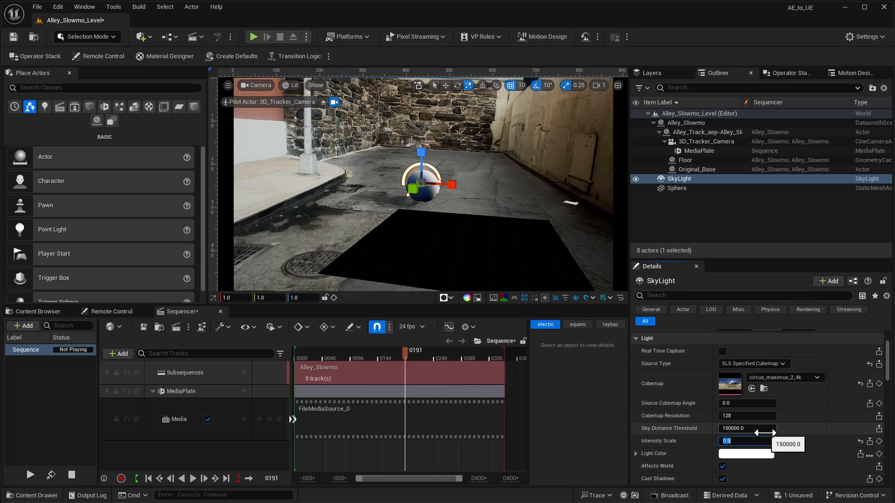
pyautogui.press('Return')
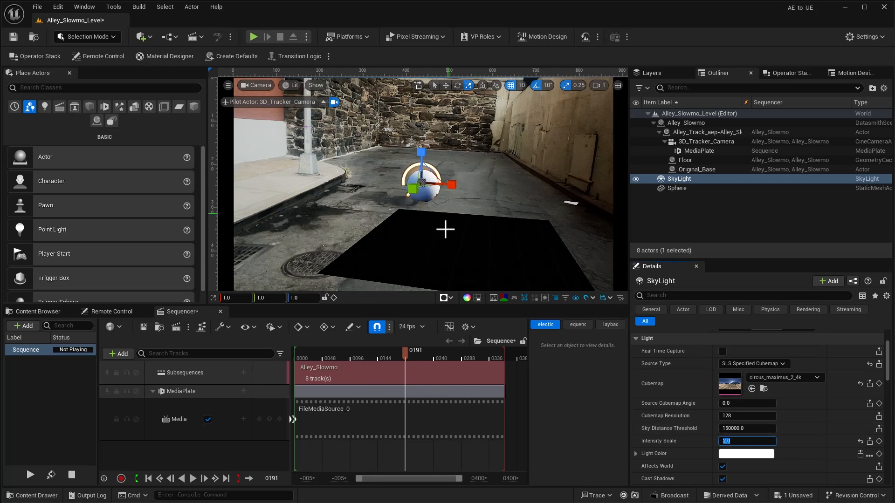
# Step: Delete the reference Sphere and slightly raise the Exposure Compensation of 3D_Tracker_Camera
pyautogui.click(676, 188)
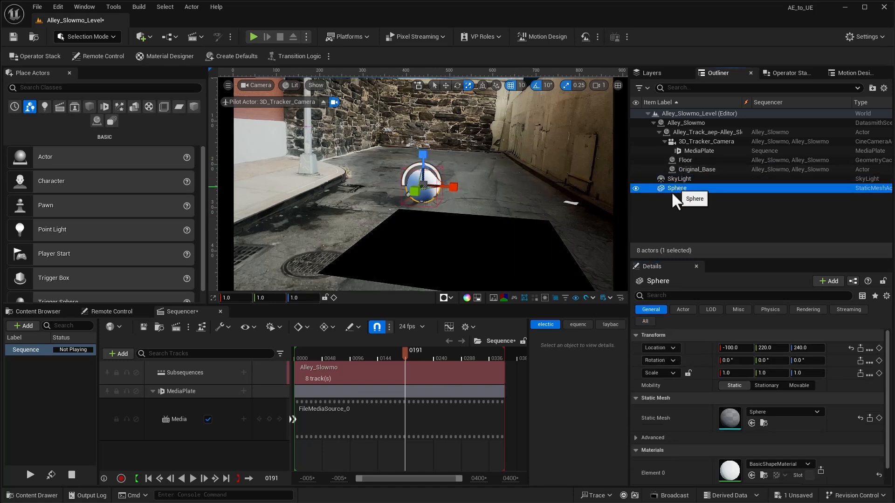
pyautogui.press('Delete')
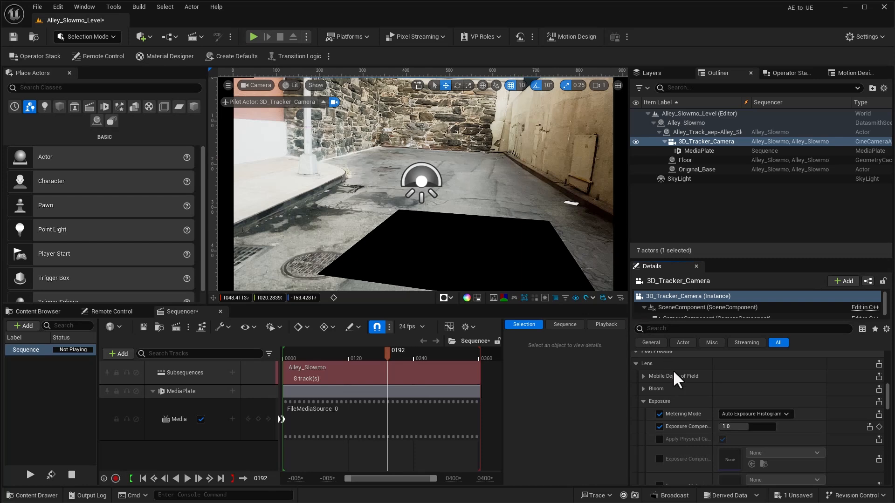
pyautogui.moveTo(743, 427)
pyautogui.mouseDown()
pyautogui.moveTo(773, 427)
pyautogui.moveTo(741, 427)
pyautogui.moveTo(749, 426)
pyautogui.mouseUp()
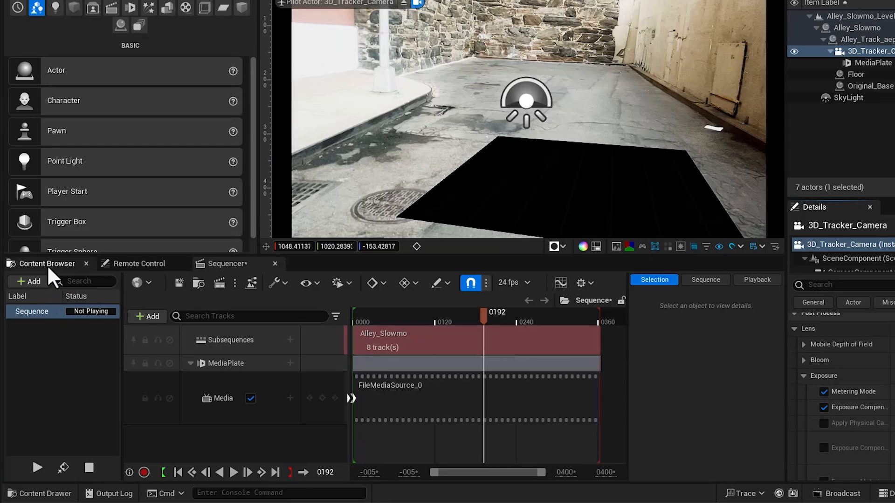
# Step: Examine the node graph of the M_MediaPlate_Exposure material in the Materials/Media_Plate_Exposure folder, and close it
pyautogui.click(49, 270)
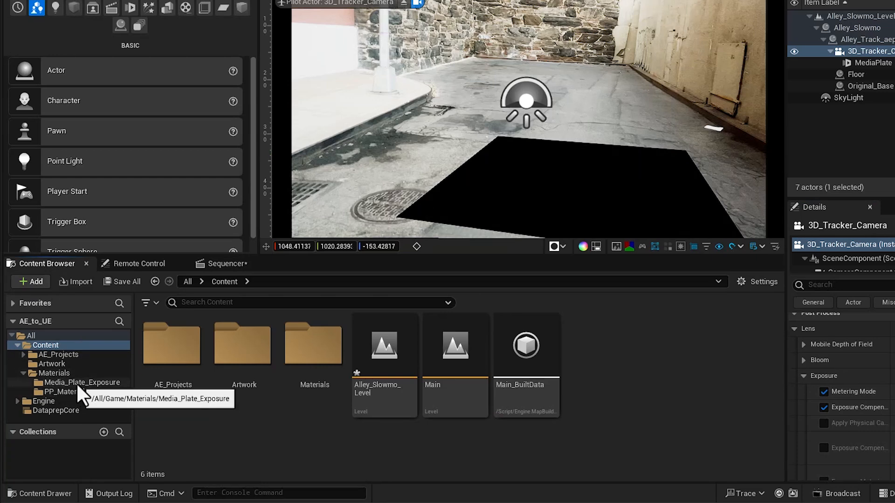
pyautogui.click(58, 372)
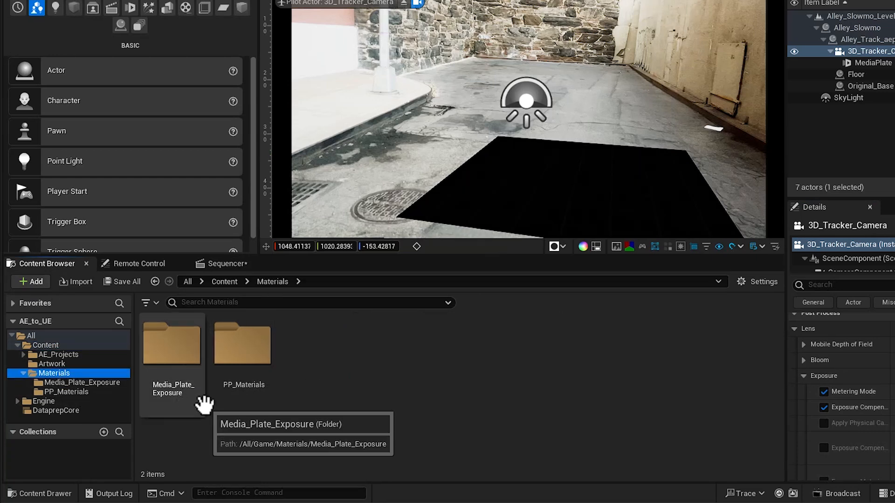
pyautogui.doubleClick(173, 385)
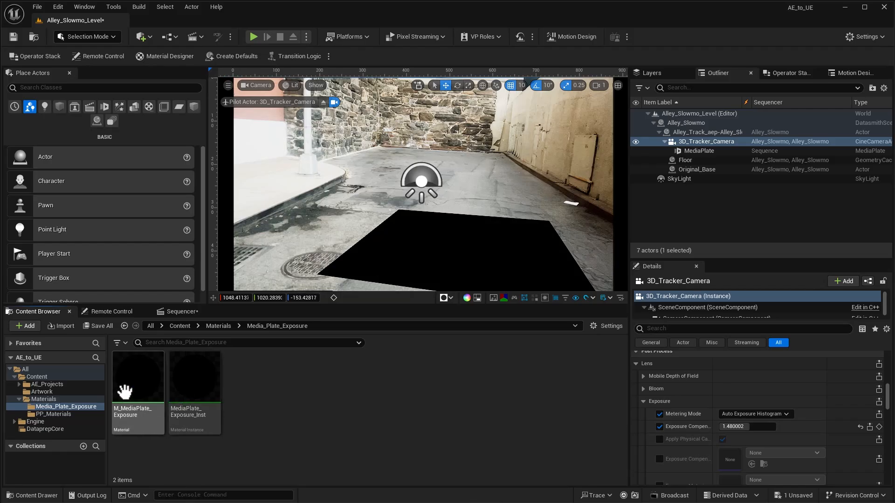
pyautogui.doubleClick(138, 384)
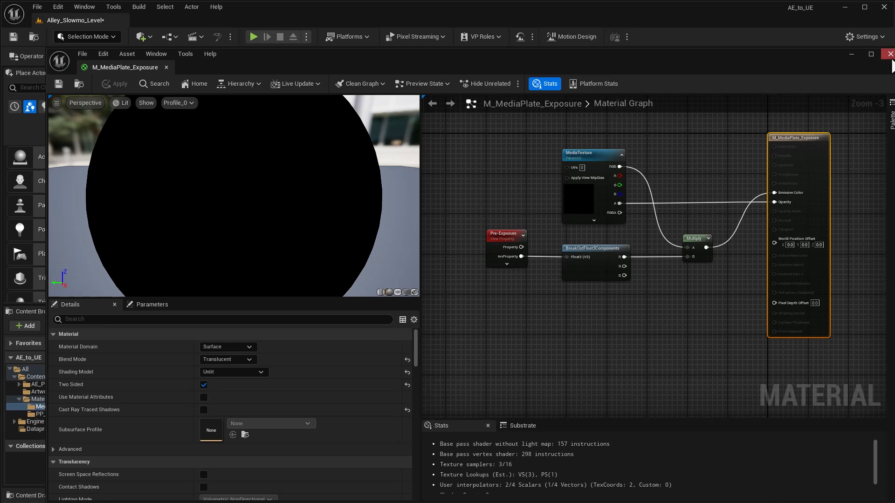
pyautogui.click(890, 54)
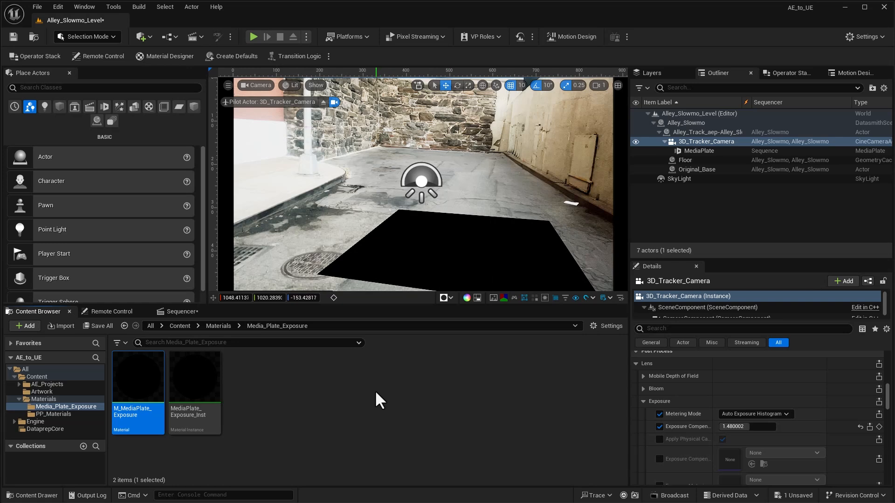
# Step: Assign the MediaPlate_Exposure_Inst material instance to the Element 0 material slot of the MediaPlate actor
pyautogui.click(211, 386)
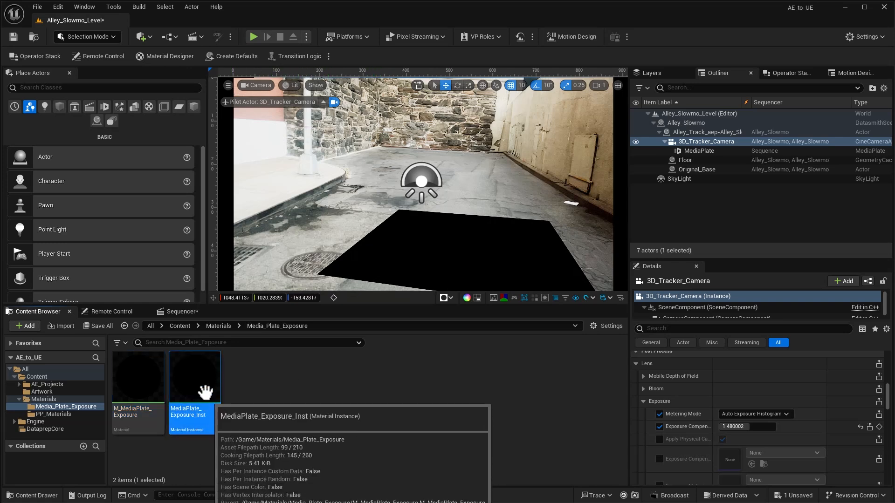
pyautogui.click(684, 150)
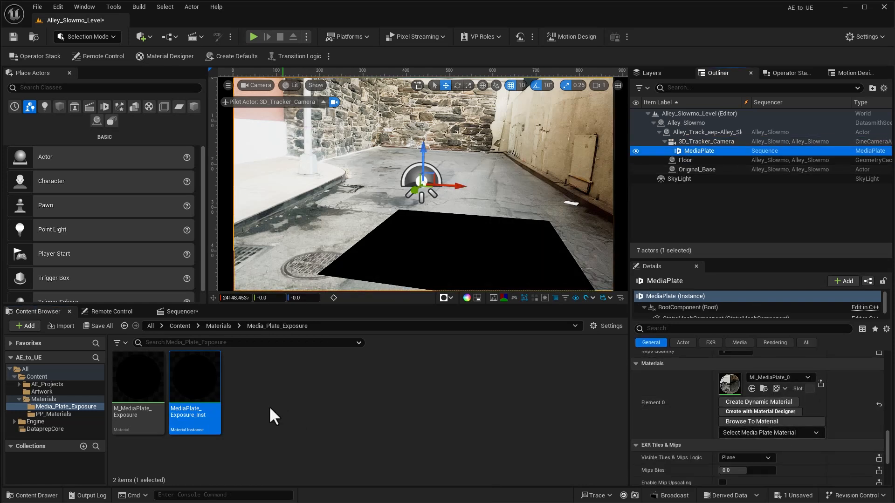
pyautogui.moveTo(187, 379); pyautogui.dragTo(741, 384)
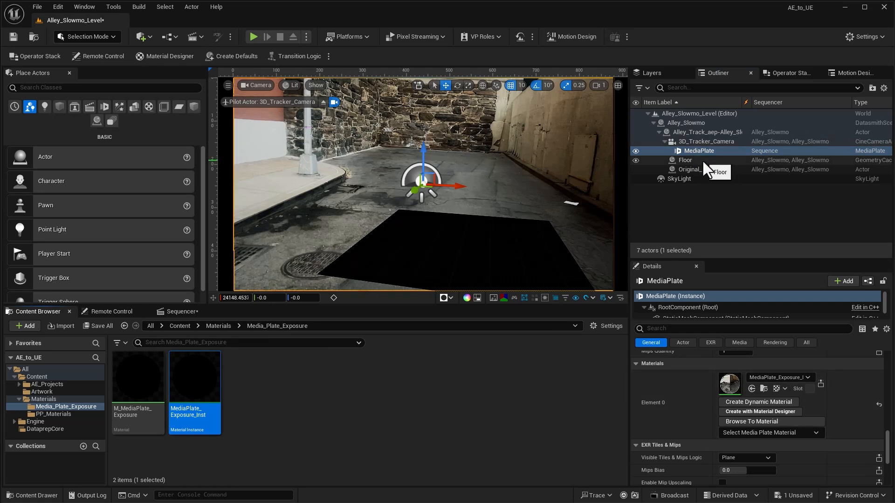
# Step: Try higher and lower Exposure Compensation values on 3D_Tracker_Camera with the new plate material
pyautogui.click(696, 143)
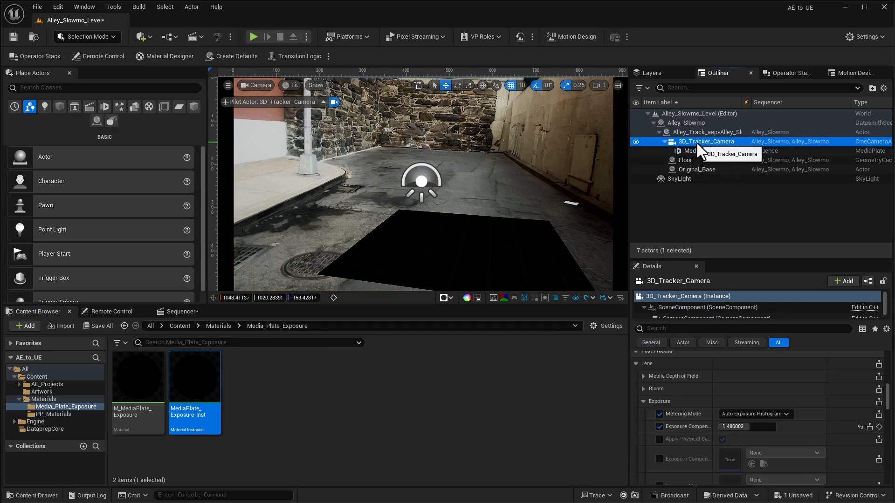
pyautogui.moveTo(771, 425); pyautogui.dragTo(825, 425)
pyautogui.moveTo(752, 426)
pyautogui.mouseDown()
pyautogui.moveTo(733, 425)
pyautogui.moveTo(743, 427)
pyautogui.mouseUp()
pyautogui.click(745, 427)
pyautogui.hotkey('alt', 'Tab')
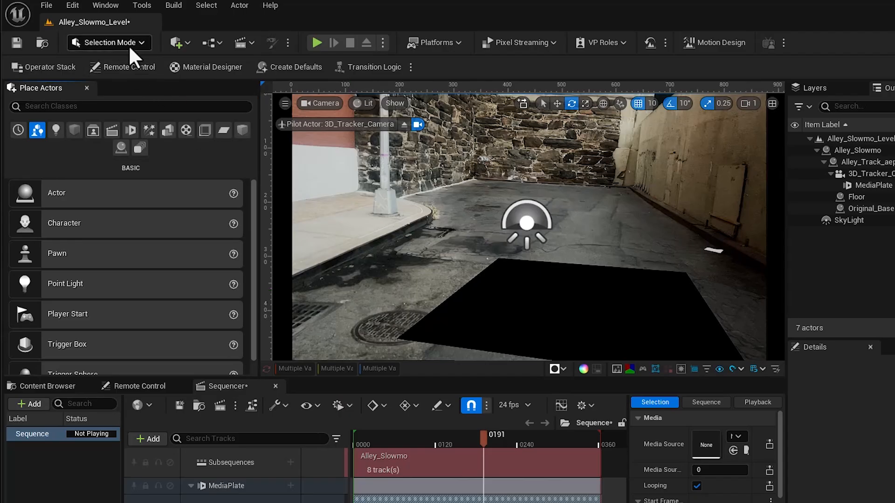
# Step: Switch to Motion Design mode and add an SVG Actor to the level
pyautogui.click(128, 44)
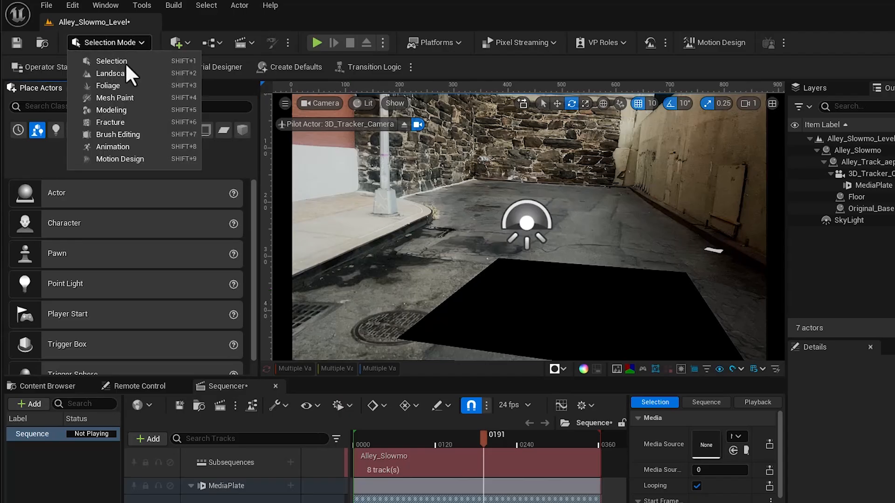
pyautogui.click(120, 159)
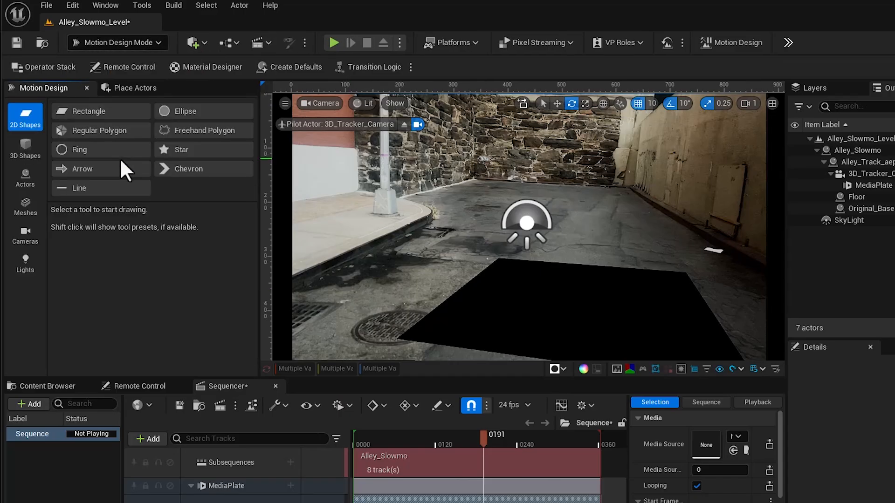
pyautogui.click(19, 182)
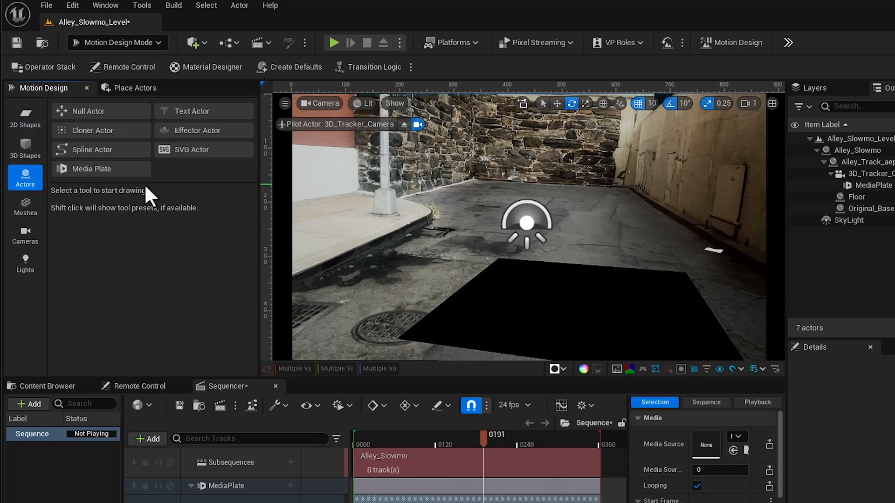
pyautogui.click(169, 153)
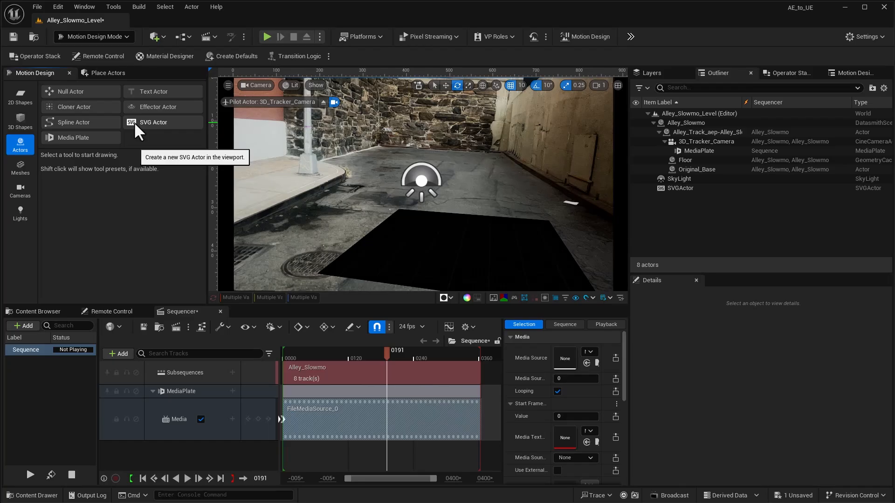
pyautogui.click(167, 149)
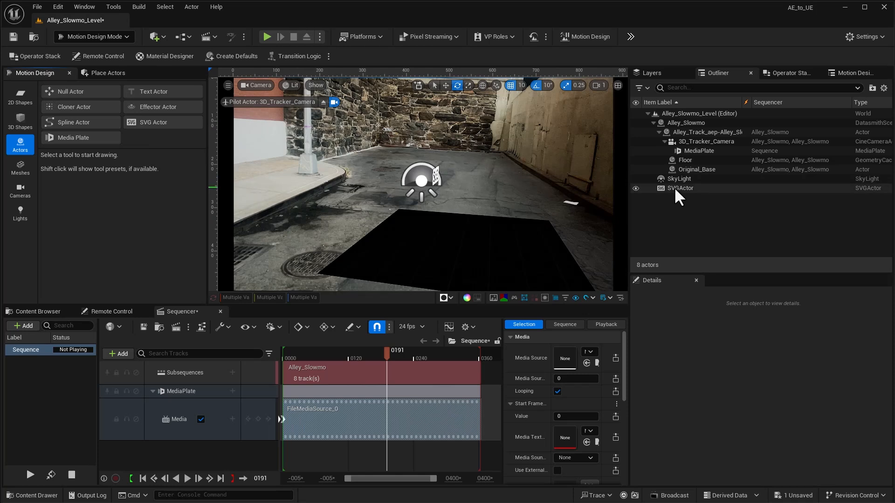
# Step: Return to Selection mode and rotate SVGActor to 270° about its vertical axis, facing the camera
pyautogui.click(78, 37)
pyautogui.click(79, 48)
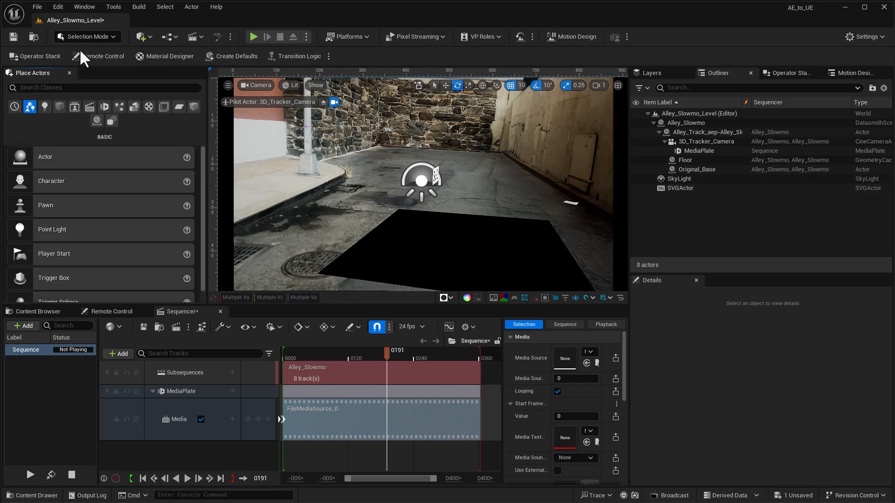
pyautogui.click(669, 191)
pyautogui.moveTo(459, 194); pyautogui.dragTo(438, 200)
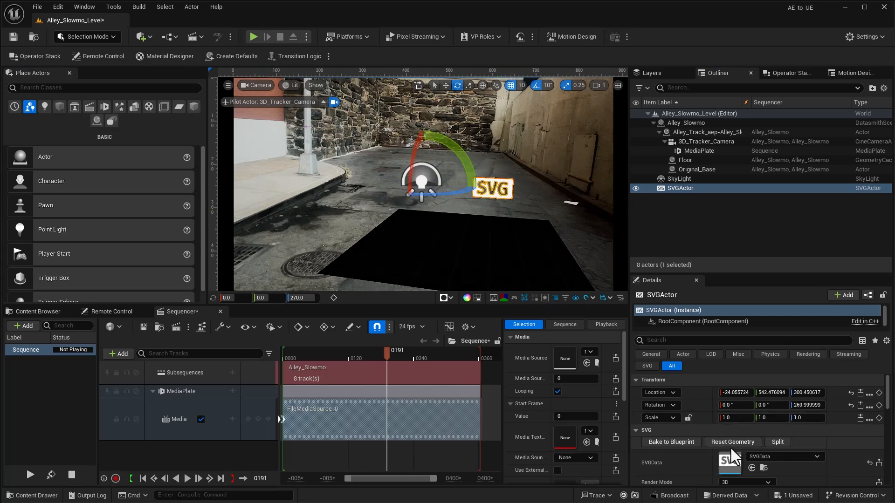
# Step: Assign the 04-som-logo-white__1_ asset from the Artwork folder as the SVGData of SVGActor
pyautogui.click(42, 313)
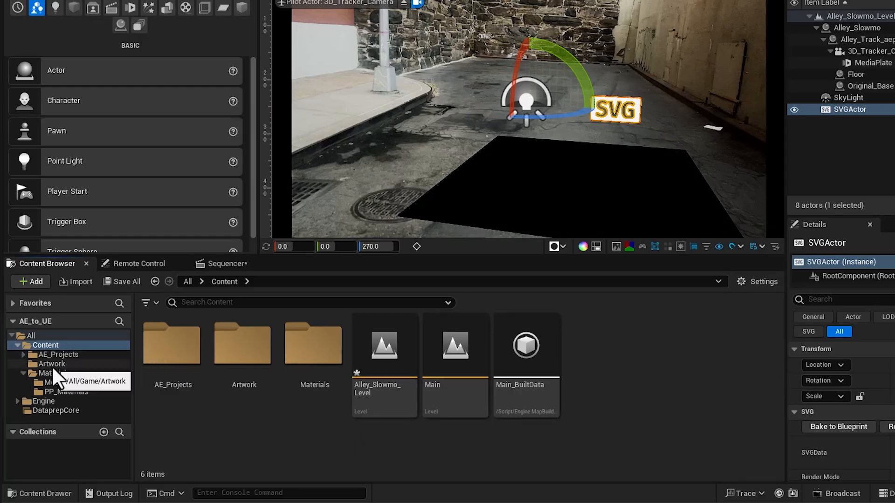
pyautogui.click(50, 365)
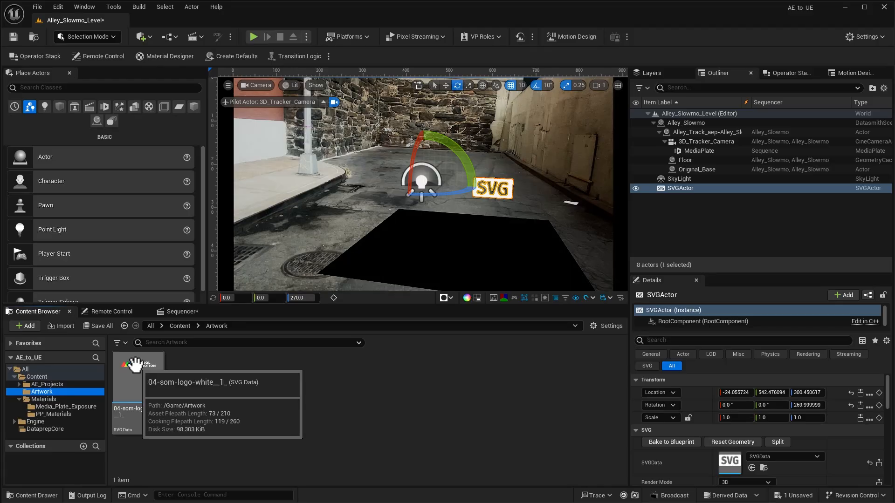
pyautogui.moveTo(135, 364); pyautogui.dragTo(729, 460)
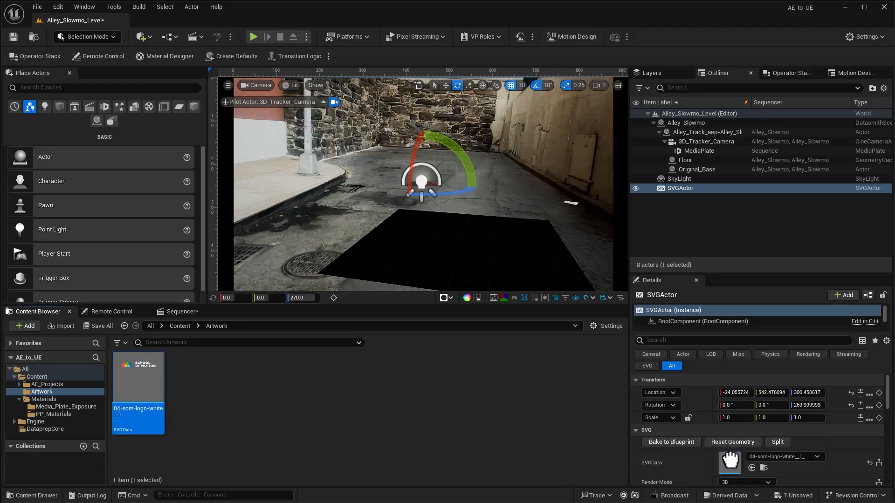
# Step: Set the SVG Scale of SVGActor to 10
pyautogui.scroll(-3, 803, 430)
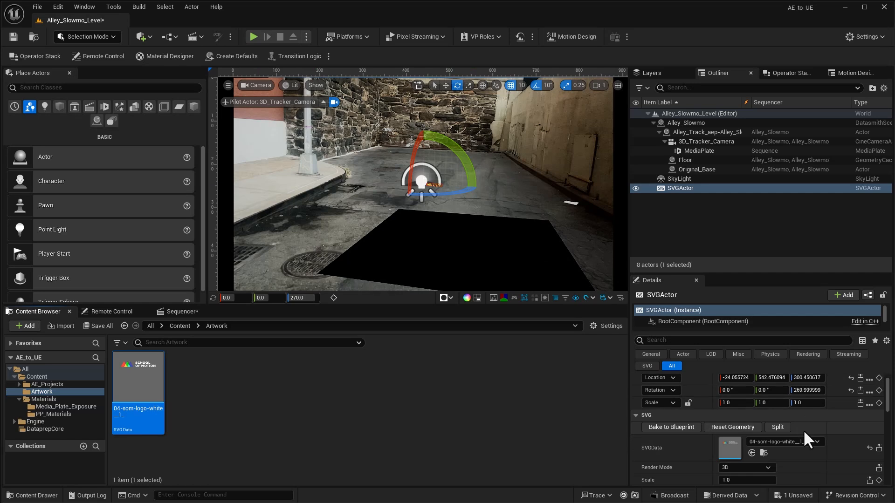
pyautogui.click(739, 436)
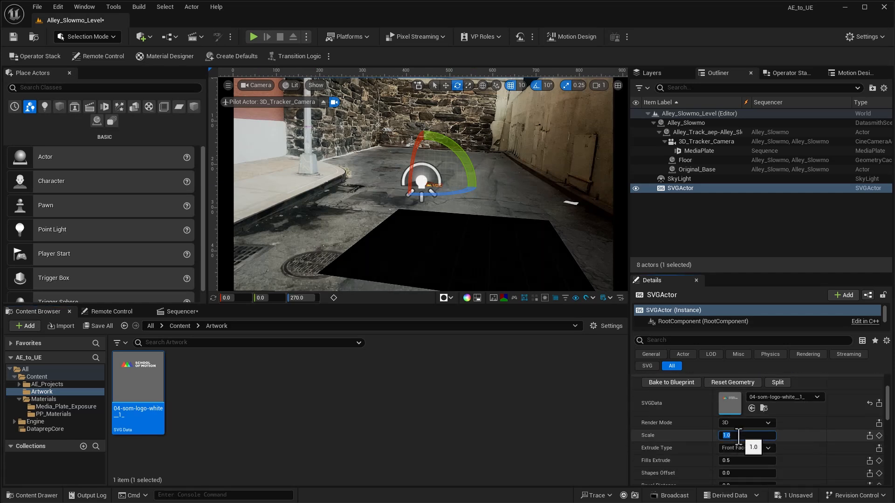
pyautogui.write('10')
pyautogui.press('Return')
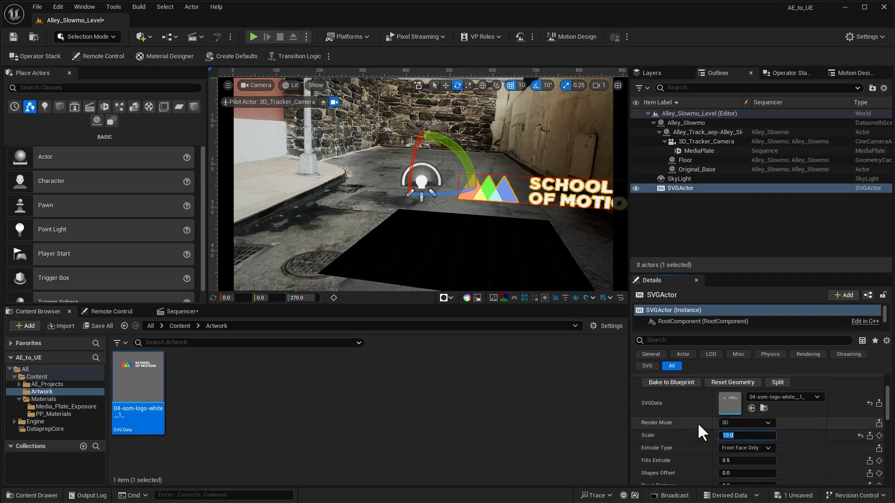
# Step: Move the SVG logo along X to about -181, centring it in the alley, and disable SVGIs Unlit
pyautogui.click(483, 194)
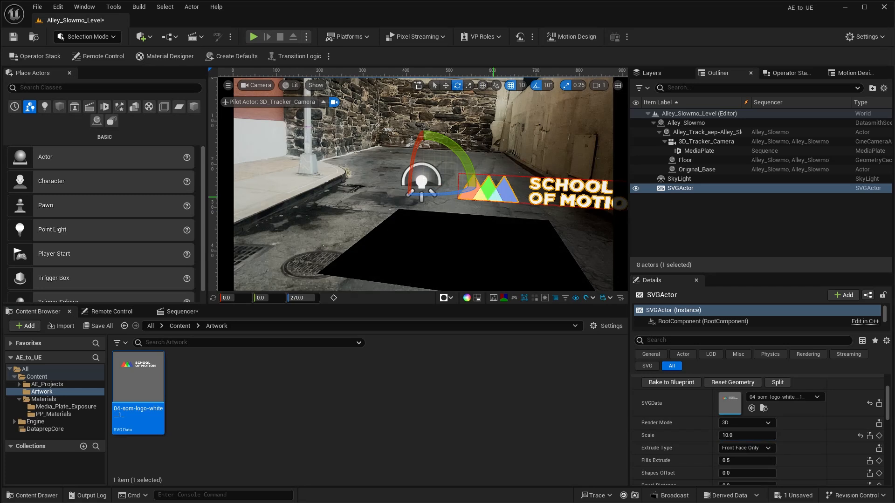
pyautogui.press('w')
pyautogui.moveTo(455, 188); pyautogui.dragTo(373, 182)
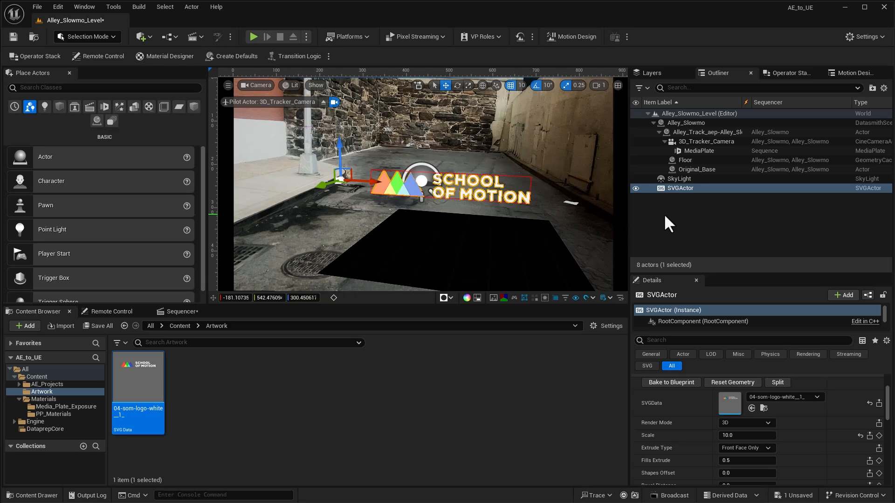
pyautogui.scroll(-5, 820, 417)
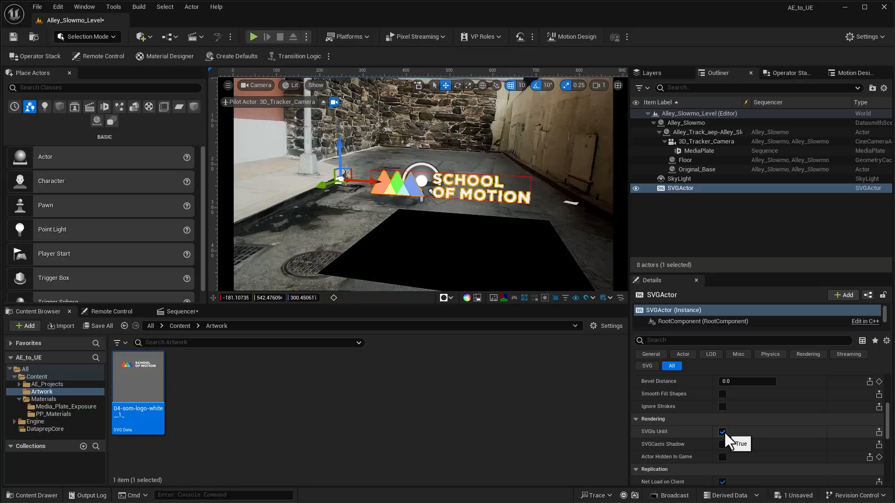
pyautogui.click(679, 414)
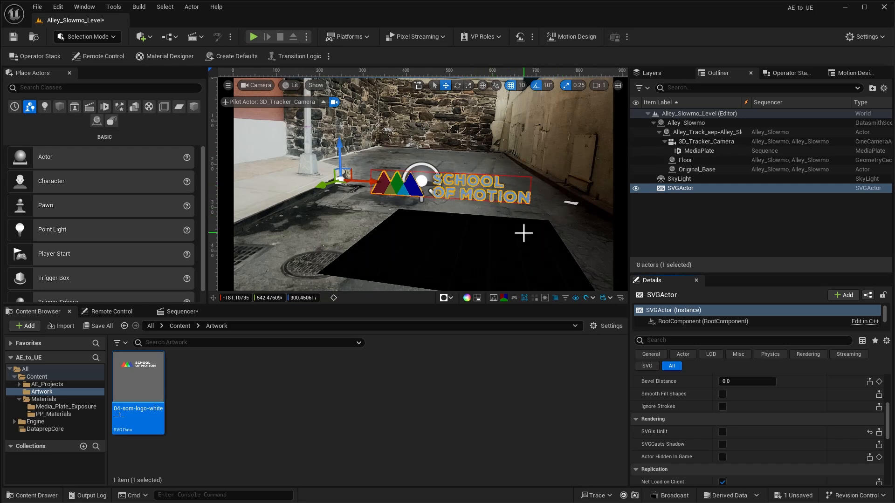
# Step: Disable Lower Hemisphere Is Solid Color in the advanced light settings of the SkyLight
pyautogui.click(688, 178)
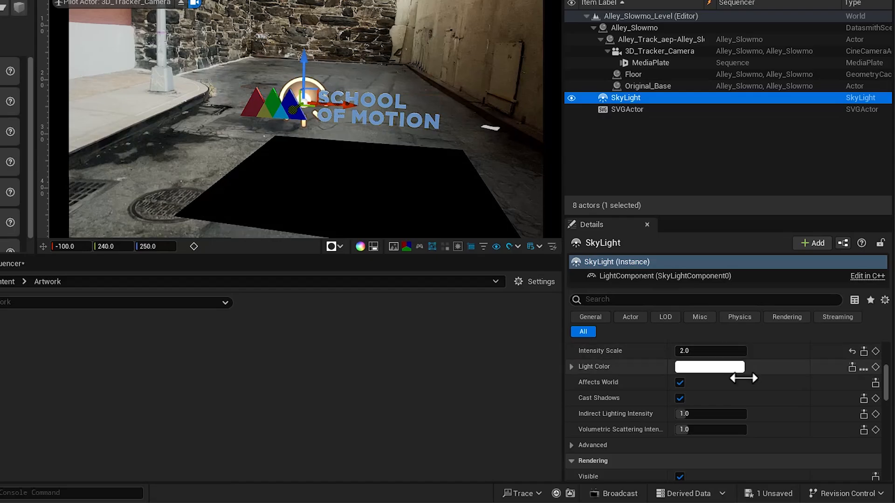
pyautogui.scroll(-1, 760, 396)
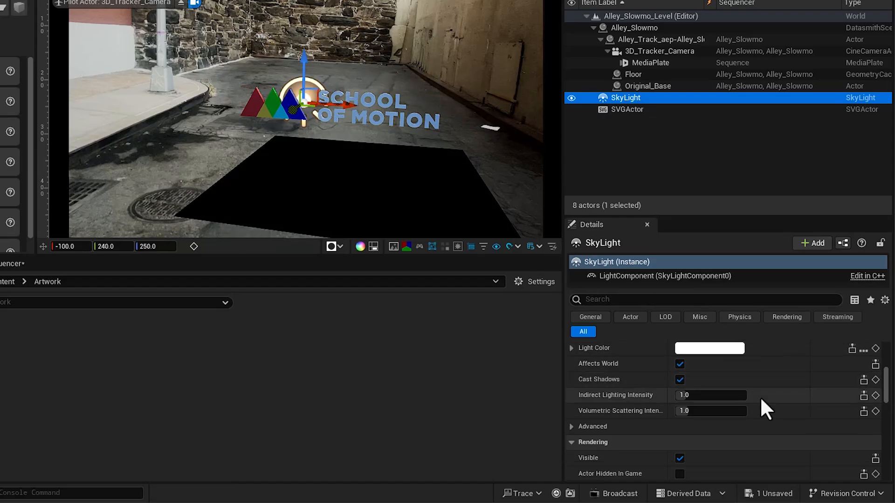
pyautogui.click(572, 426)
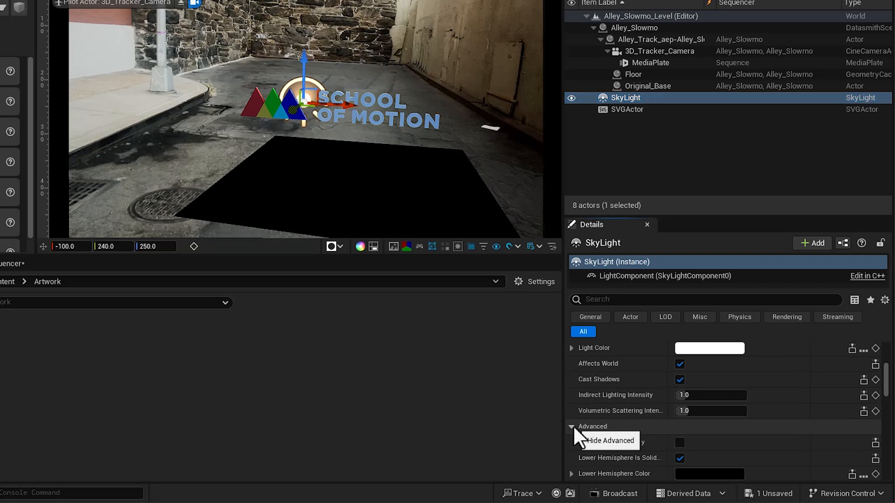
pyautogui.scroll(-3, 676, 419)
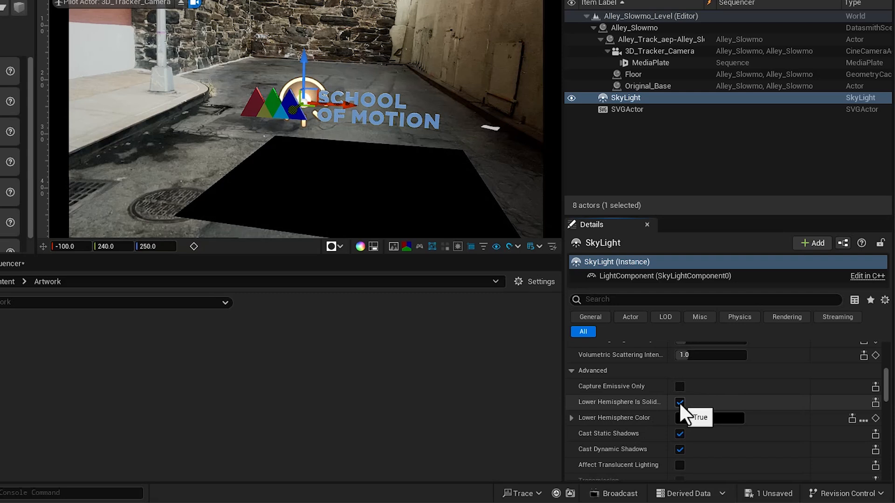
pyautogui.click(679, 401)
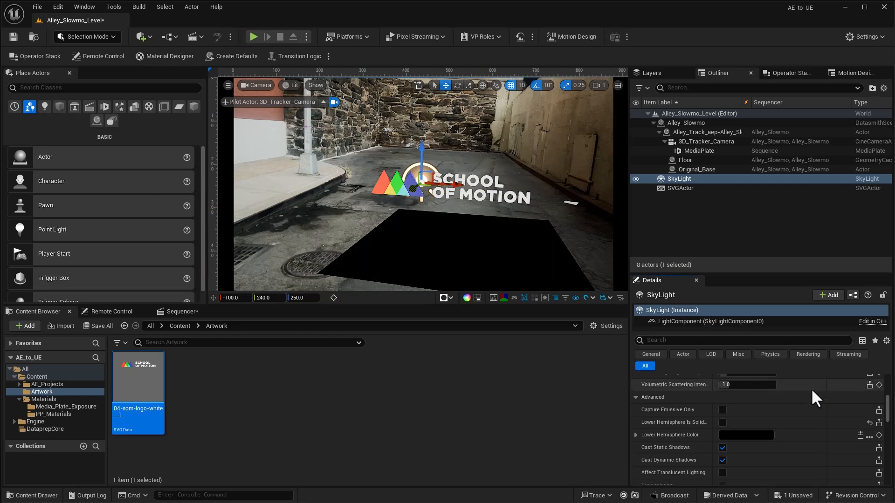
# Step: Sweep the SkyLight's Source Cubemap Angle up to 360 to preview the lighting, and return it to 0
pyautogui.moveTo(887, 406)
pyautogui.mouseDown()
pyautogui.moveTo(880, 384)
pyautogui.moveTo(881, 395)
pyautogui.mouseUp()
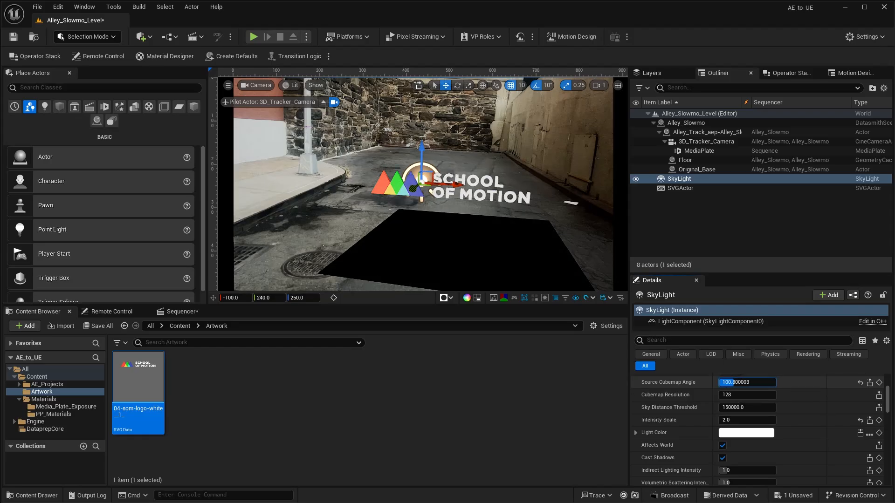
pyautogui.moveTo(733, 382)
pyautogui.mouseDown()
pyautogui.moveTo(754, 382)
pyautogui.moveTo(736, 382)
pyautogui.mouseUp()
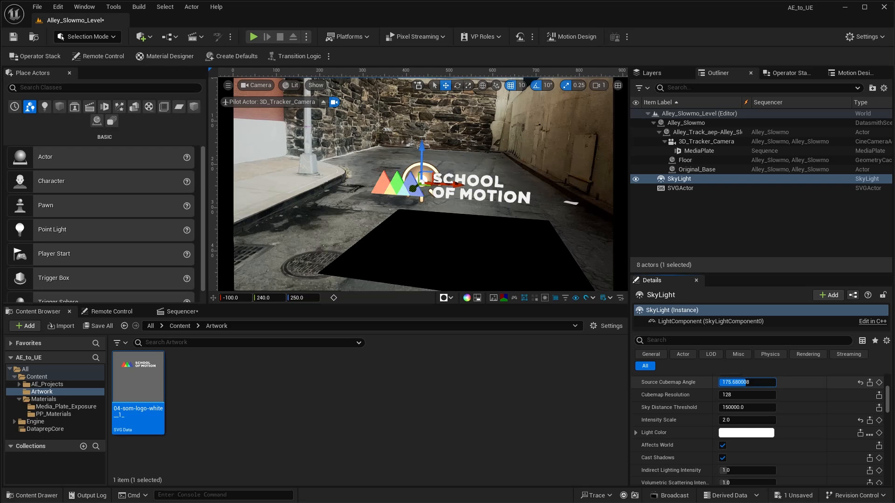
pyautogui.moveTo(736, 382); pyautogui.dragTo(774, 382)
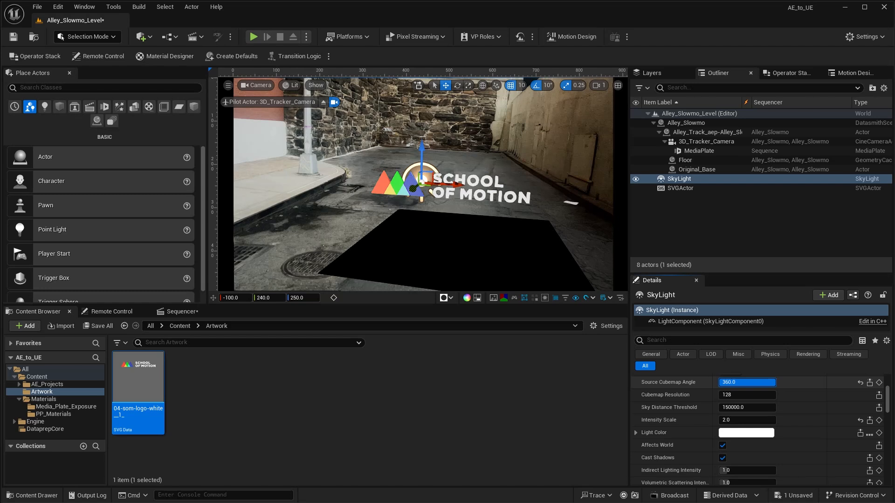
pyautogui.moveTo(775, 382); pyautogui.dragTo(776, 382)
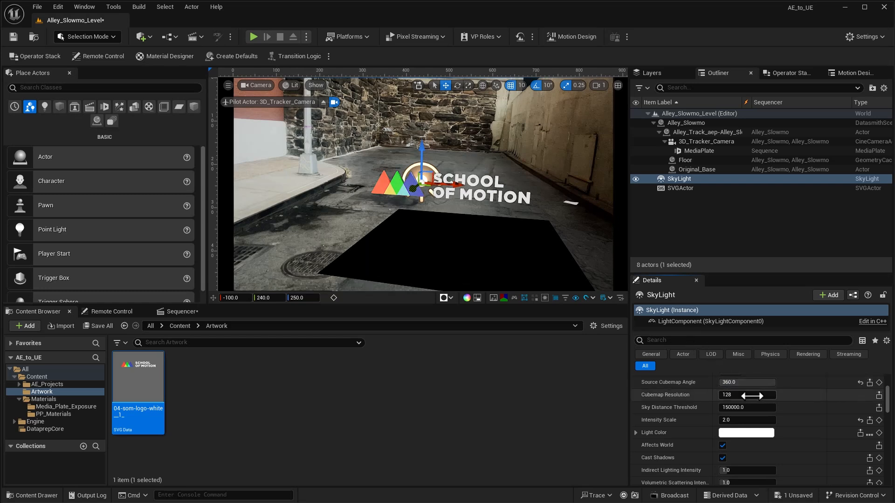
pyautogui.click(735, 386)
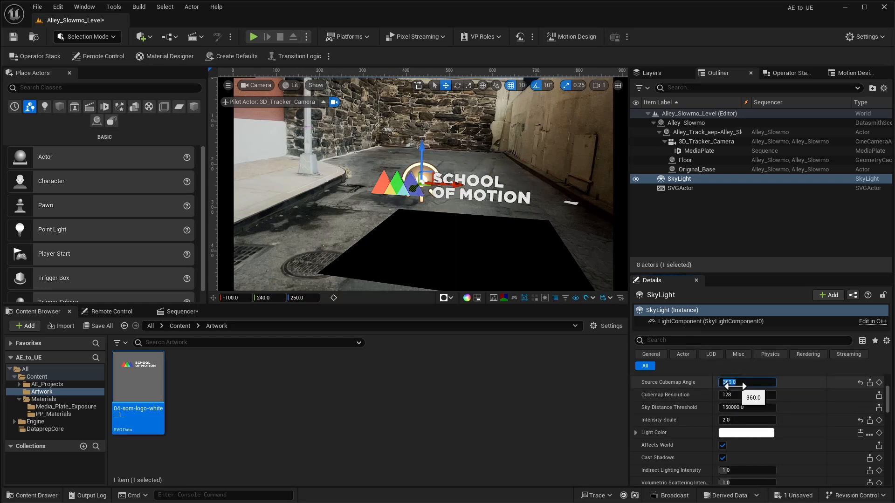
pyautogui.press('Return')
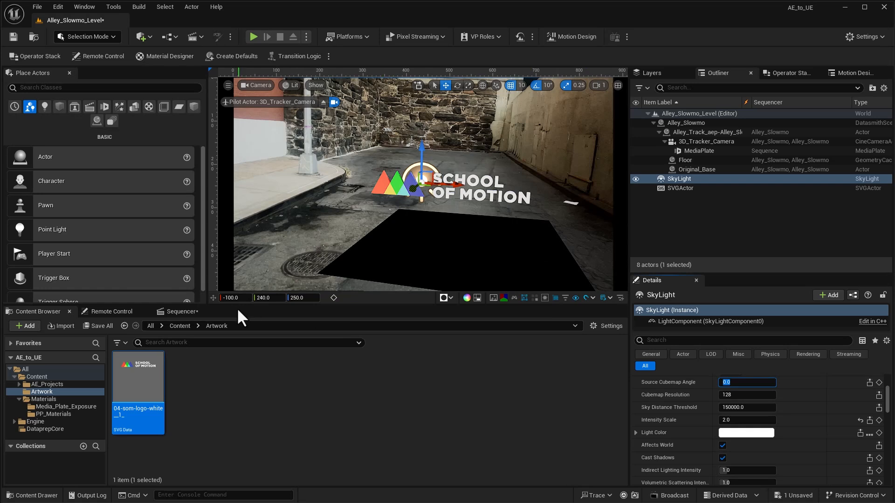
# Step: Move the sequence playhead to frame 191 and parent SVGActor to the Floor actor
pyautogui.click(183, 309)
pyautogui.moveTo(339, 351); pyautogui.dragTo(387, 352)
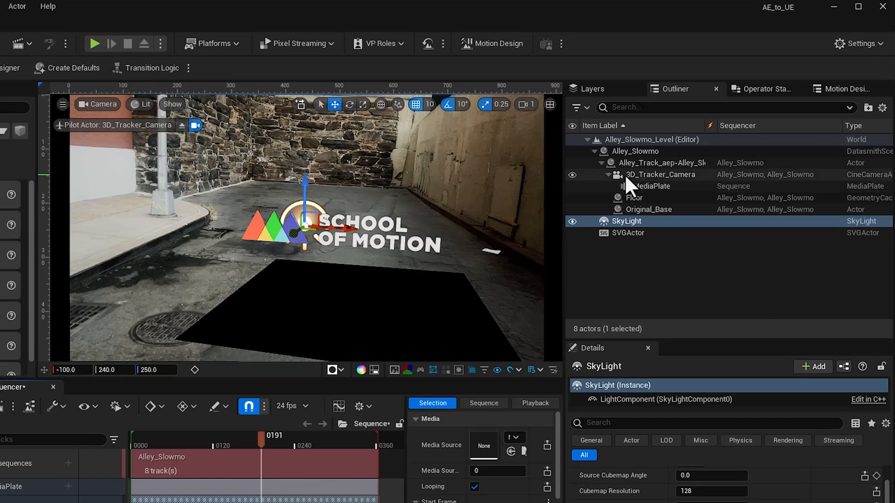
pyautogui.click(625, 173)
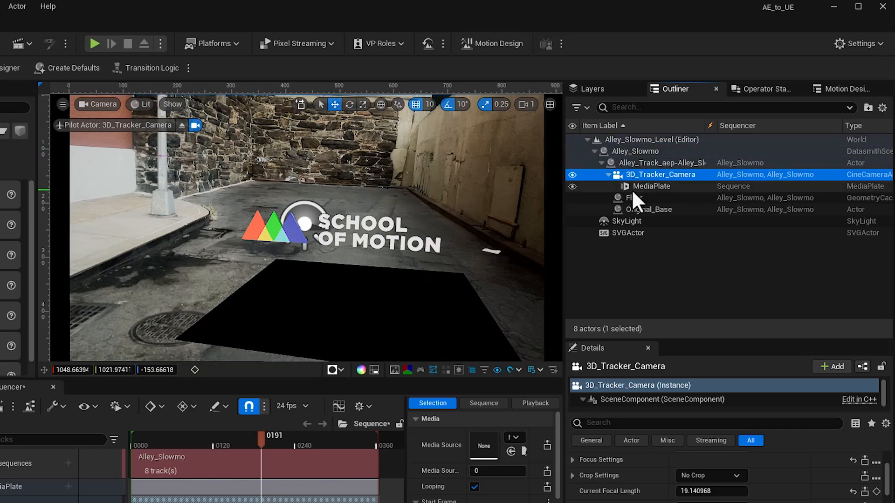
pyautogui.click(619, 233)
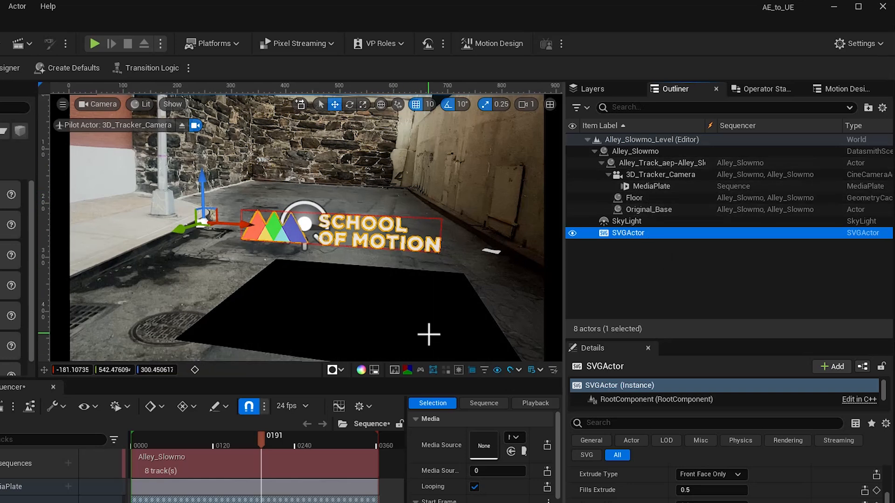
pyautogui.moveTo(623, 238); pyautogui.dragTo(634, 196)
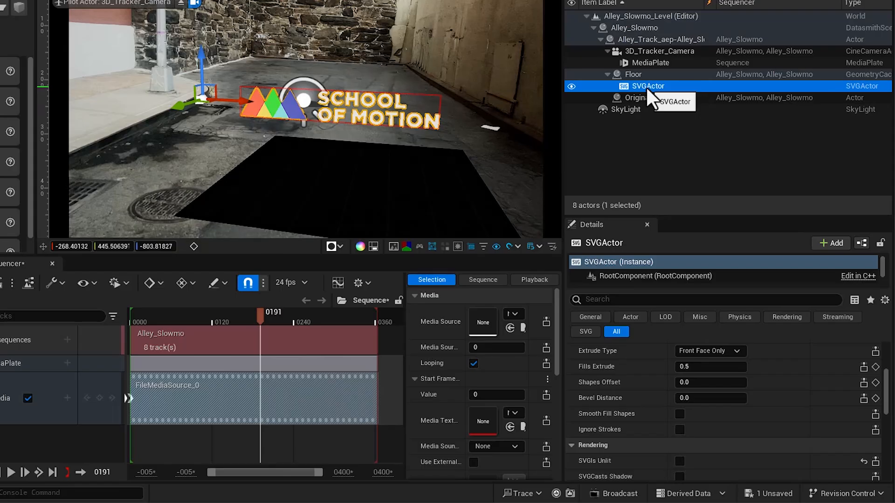
# Step: Reset the location and rotation of SVGActor to zero relative to the Floor
pyautogui.scroll(5, 798, 373)
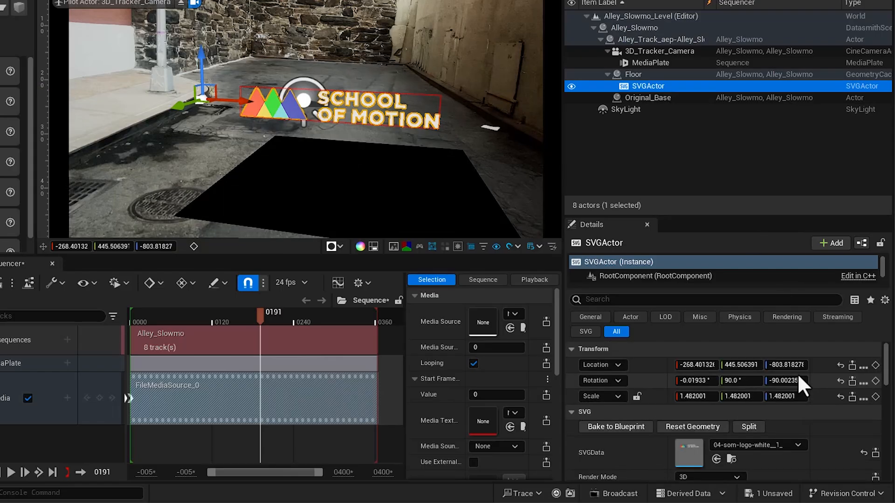
pyautogui.click(840, 365)
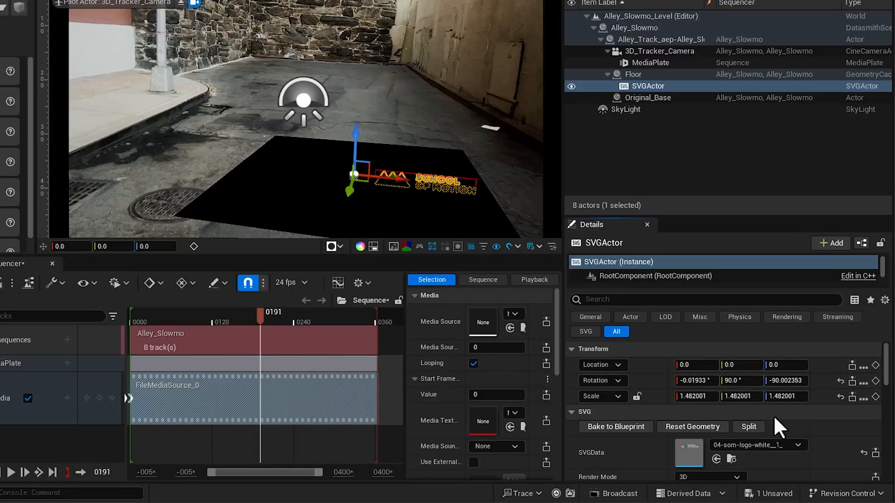
pyautogui.click(840, 381)
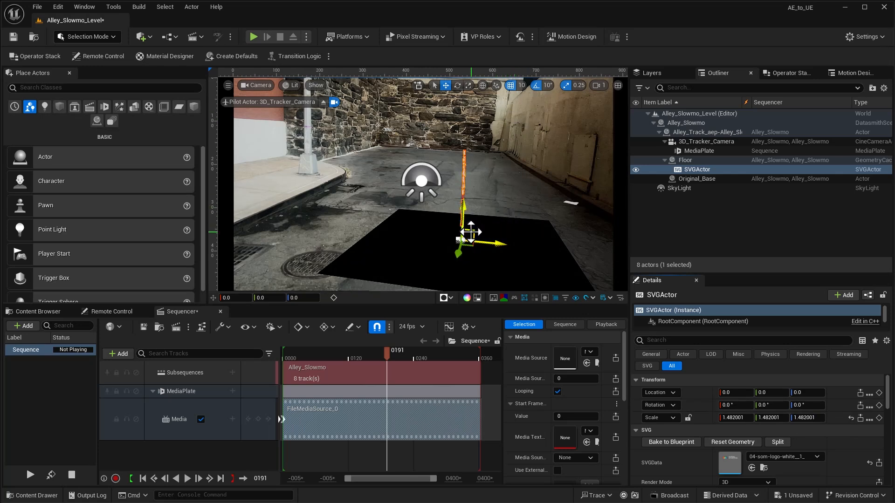
# Step: Rotate the SVG logo 90° to face the camera and move it to about X -415, Y 286
pyautogui.press('e')
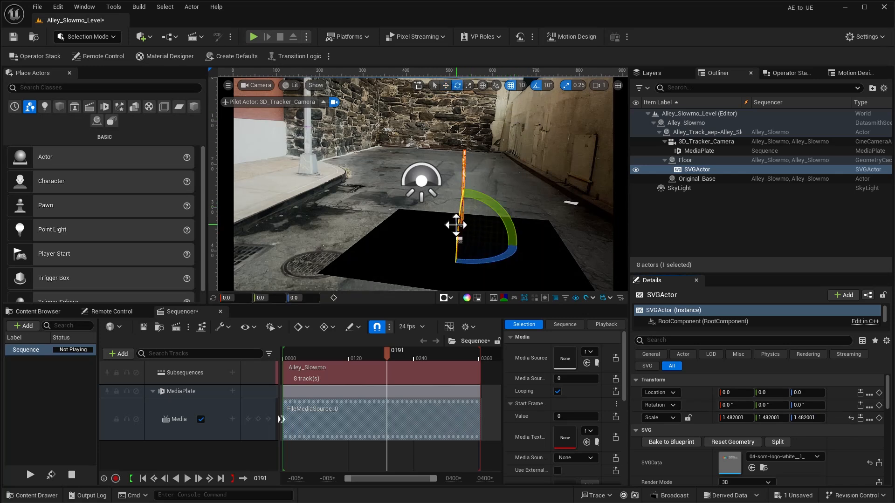
pyautogui.moveTo(457, 224)
pyautogui.mouseDown()
pyautogui.moveTo(480, 255)
pyautogui.moveTo(456, 236)
pyautogui.mouseUp()
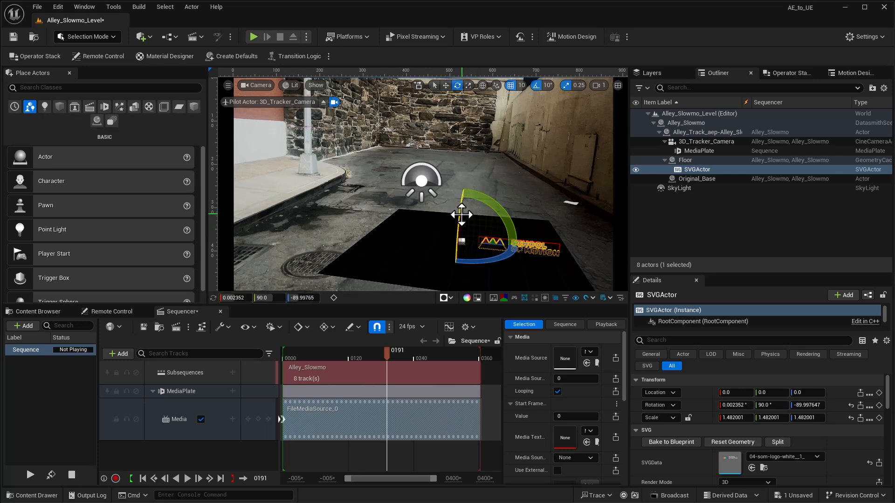
pyautogui.press('w')
pyautogui.moveTo(462, 214); pyautogui.dragTo(463, 162)
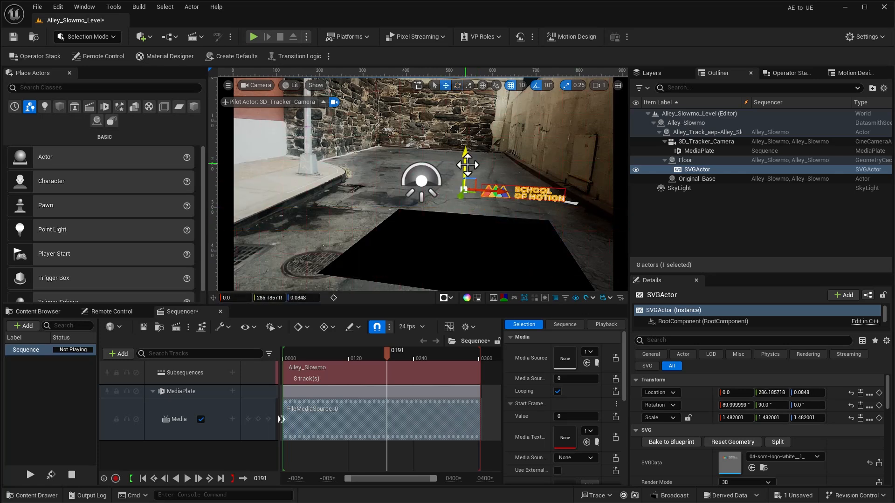
pyautogui.moveTo(492, 191); pyautogui.dragTo(392, 186)
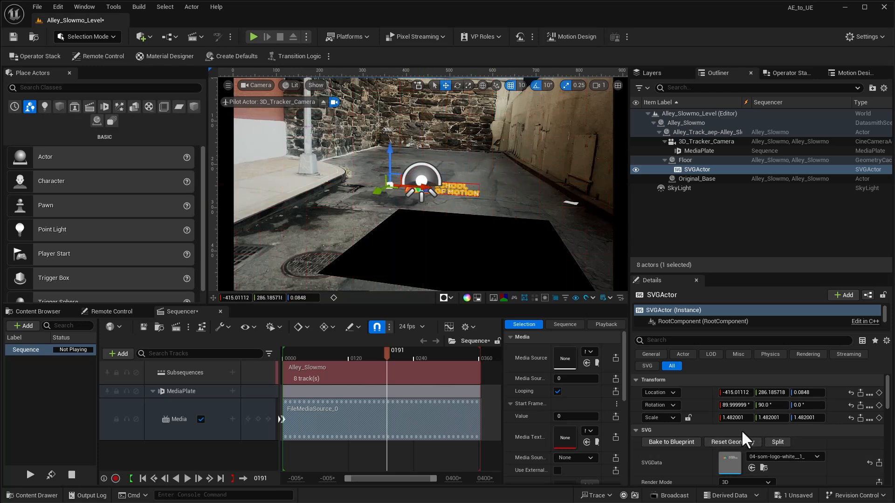
# Step: Set the SVG Scale of SVGActor to 30 and move the logo along X to about -966
pyautogui.scroll(-2, 766, 446)
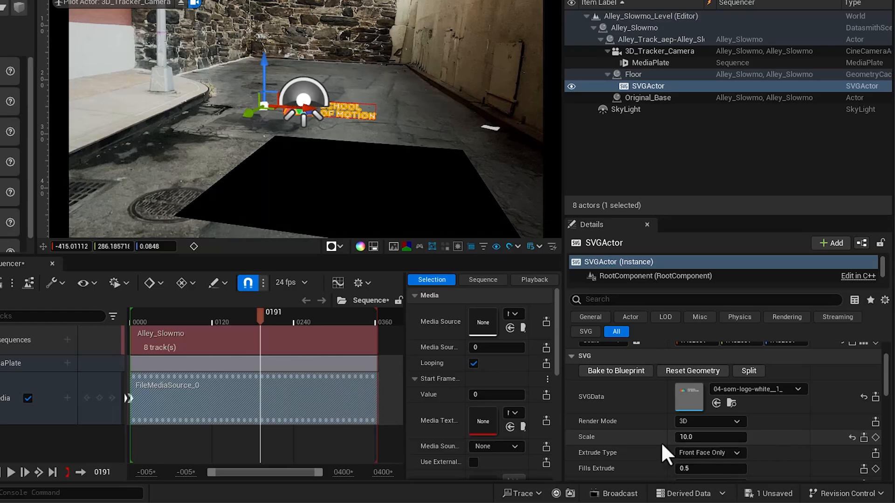
pyautogui.click(763, 449)
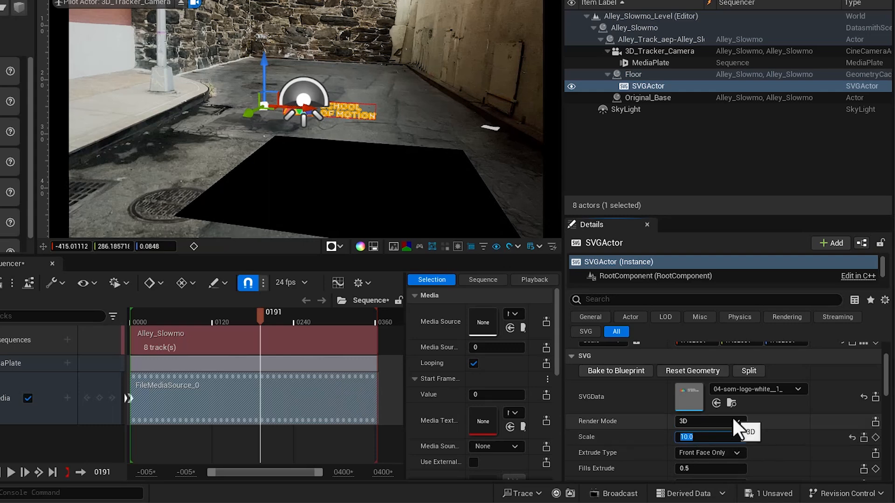
pyautogui.write('20')
pyautogui.press('Return')
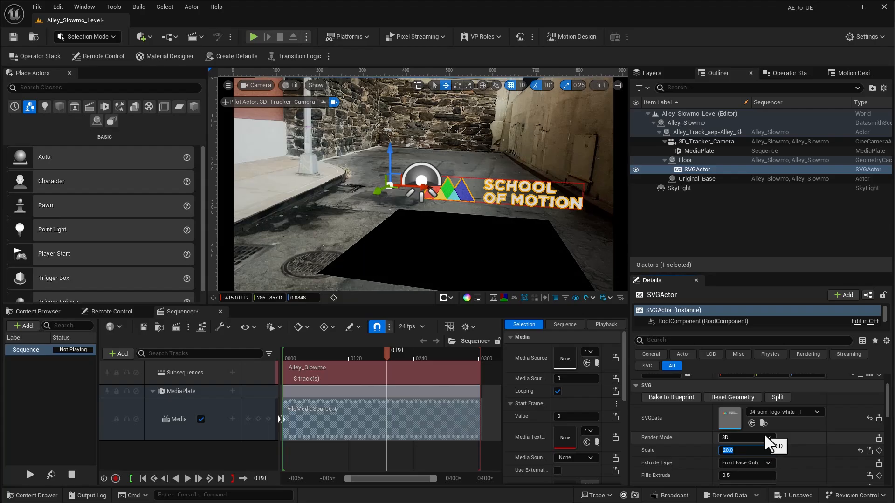
pyautogui.write('30')
pyautogui.press('Return')
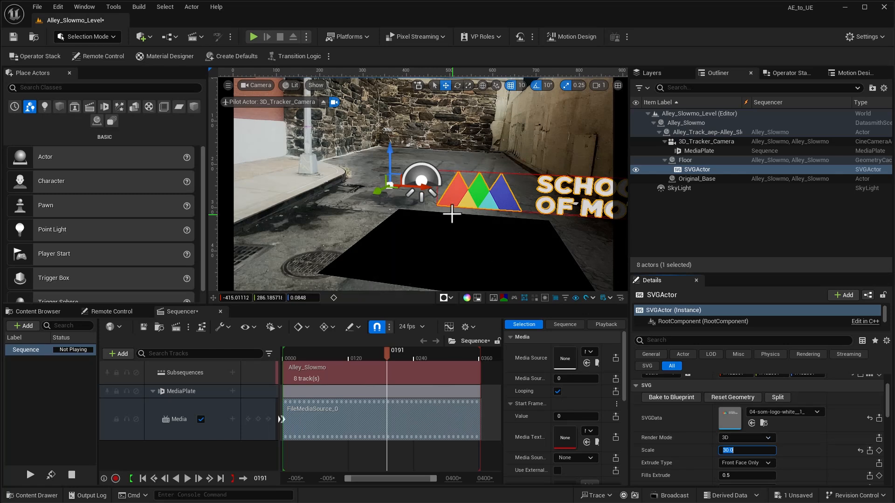
pyautogui.moveTo(410, 186); pyautogui.dragTo(336, 187)
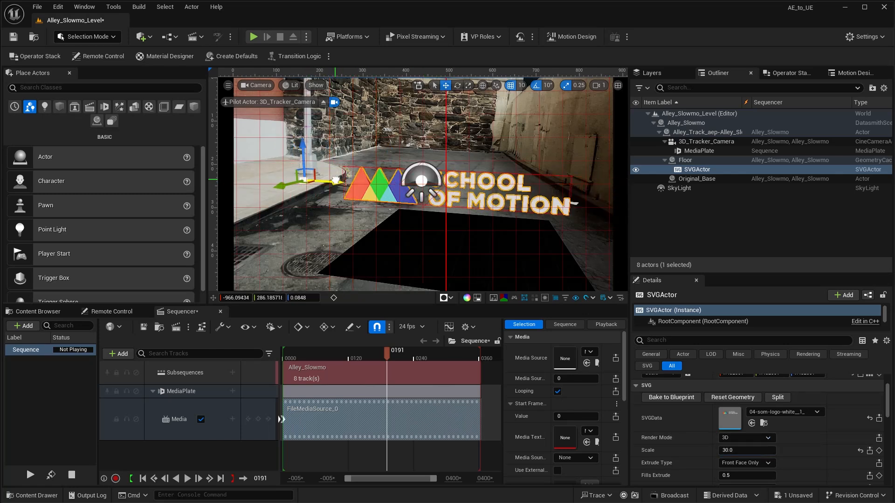
# Step: Play the sequence from near its start to examine how the logo tracks with the footage
pyautogui.moveTo(370, 355); pyautogui.dragTo(301, 358)
pyautogui.press('space')
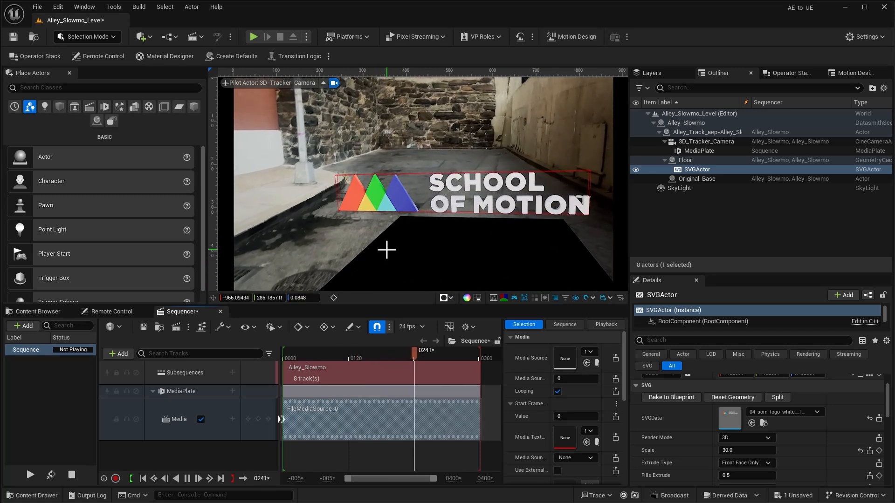
pyautogui.press('space')
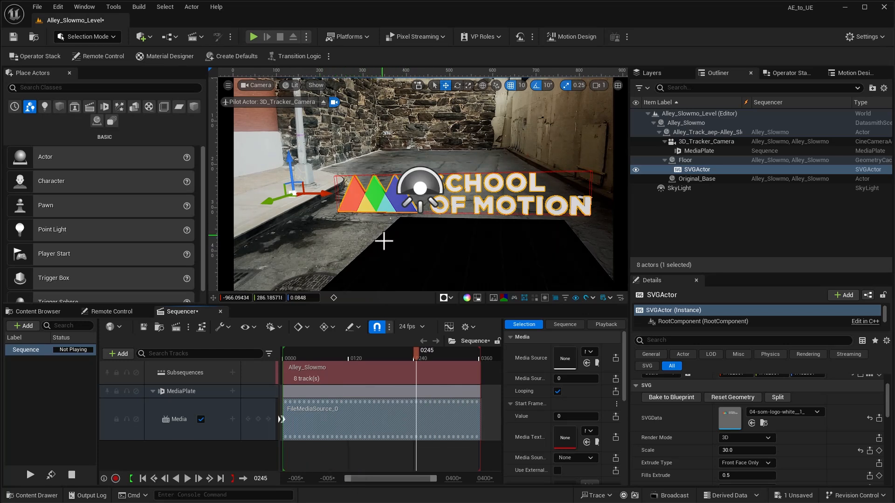
# Step: Trim the end of the FileMediaSource_0 clip to match the end of the Alley_Slowmo subsequence
pyautogui.moveTo(349, 478); pyautogui.dragTo(413, 477)
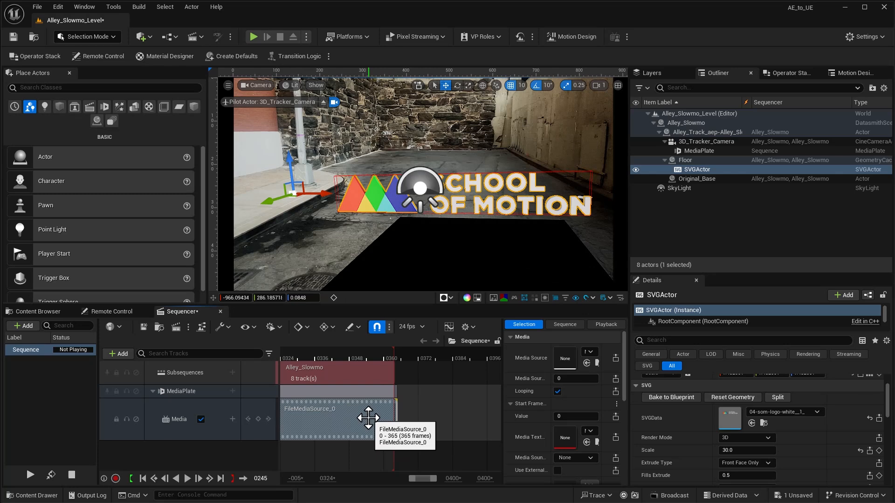
pyautogui.moveTo(379, 419); pyautogui.dragTo(366, 419)
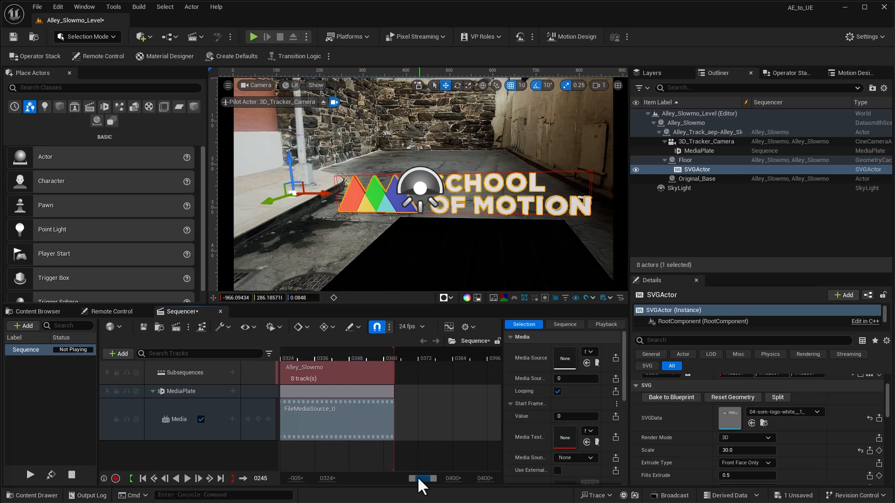
pyautogui.moveTo(410, 477); pyautogui.dragTo(366, 477)
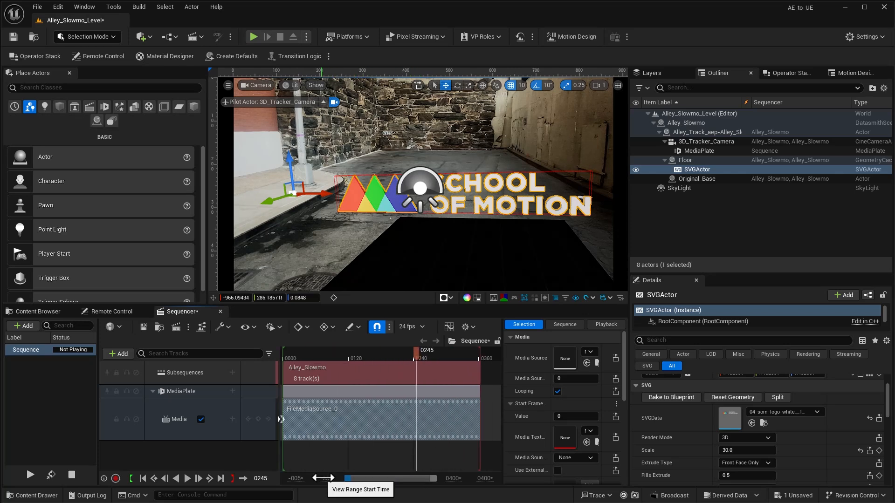
pyautogui.moveTo(433, 477)
pyautogui.mouseDown()
pyautogui.moveTo(360, 476)
pyautogui.moveTo(439, 477)
pyautogui.mouseUp()
# Step: Disable the Visible rendering option of the black Floor plane in the alley
pyautogui.moveTo(315, 351)
pyautogui.mouseDown()
pyautogui.moveTo(286, 353)
pyautogui.moveTo(311, 354)
pyautogui.mouseUp()
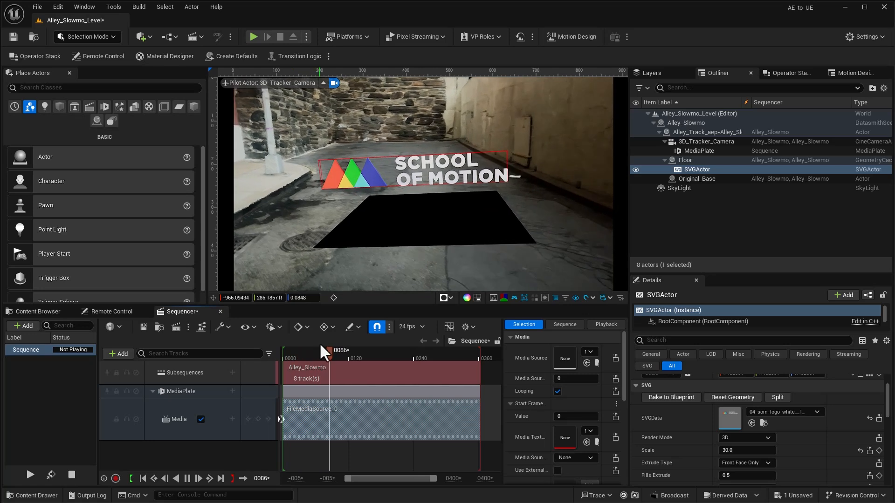
pyautogui.press('space')
pyautogui.click(416, 234)
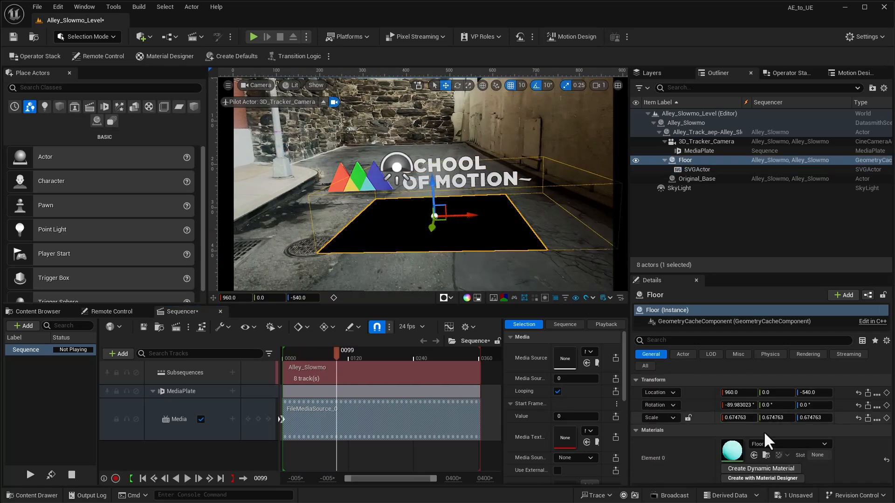
pyautogui.click(670, 340)
pyautogui.write('visib')
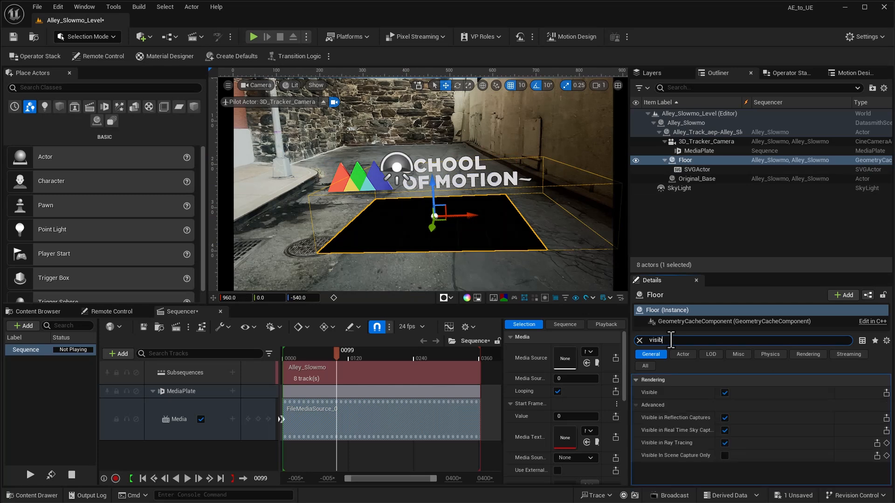
pyautogui.click(724, 391)
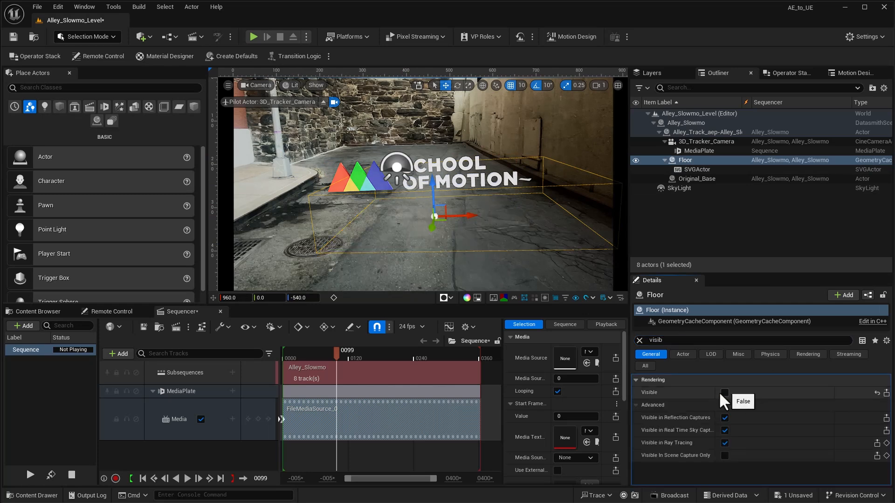
# Step: Play the sequence from near its start to review the logo in the alley with the floor hidden
pyautogui.moveTo(336, 351); pyautogui.dragTo(292, 356)
pyautogui.press('space')
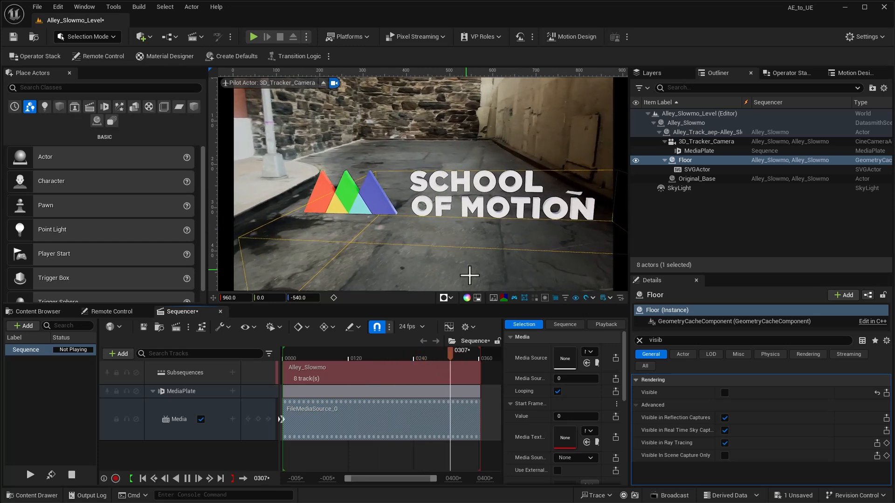
pyautogui.press('space')
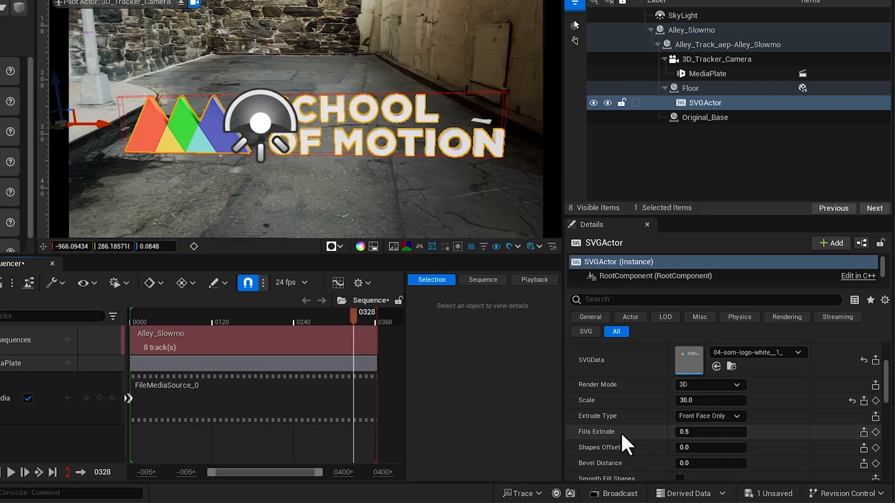
# Step: Set the Fills Extrude of SVGActor to 2
pyautogui.click(685, 432)
pyautogui.write('3')
pyautogui.press('Return')
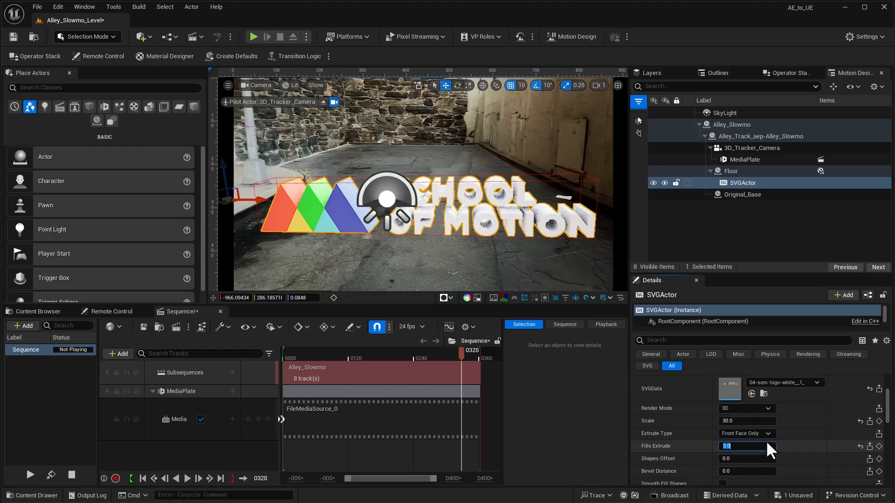
pyautogui.write('2')
pyautogui.press('Return')
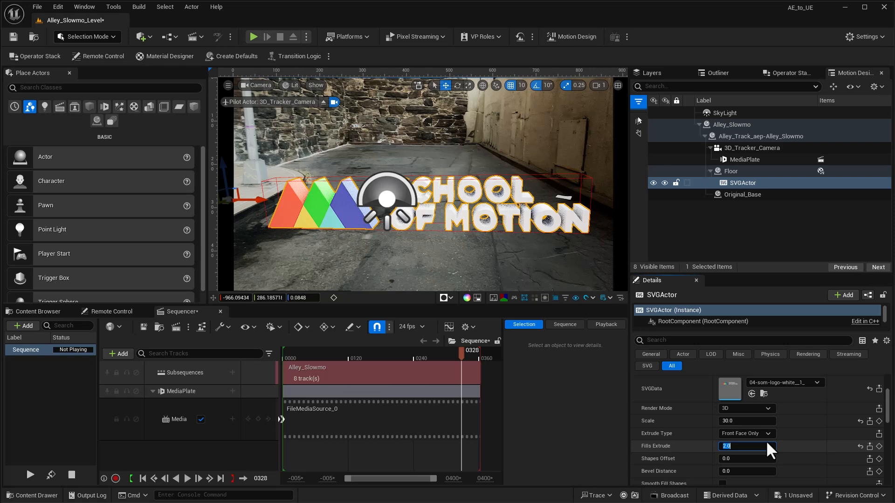
# Step: Reduce the Fills Extrude of SVGActor to 1.18
pyautogui.write('1.5')
pyautogui.press('Return')
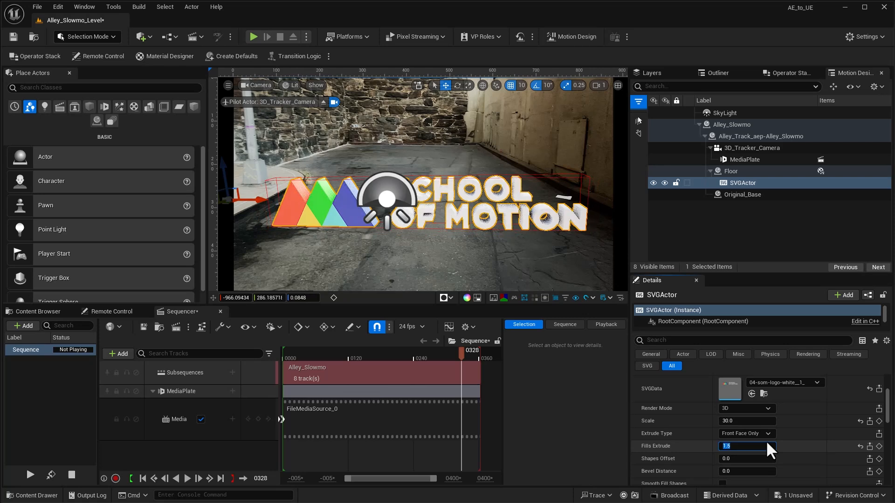
pyautogui.write('1.')
pyautogui.moveTo(728, 445); pyautogui.dragTo(722, 446)
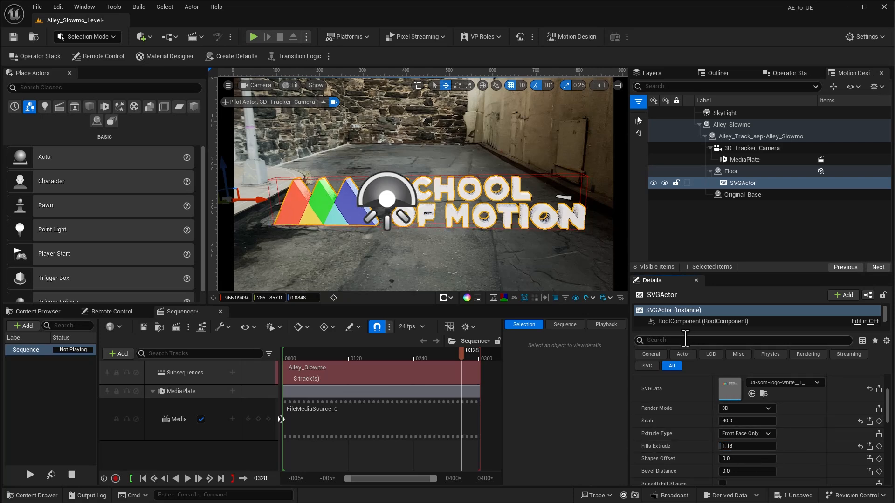
# Step: Play the sequence from near its start to review the logo with the thinner extrusion
pyautogui.click(296, 351)
pyautogui.press('space')
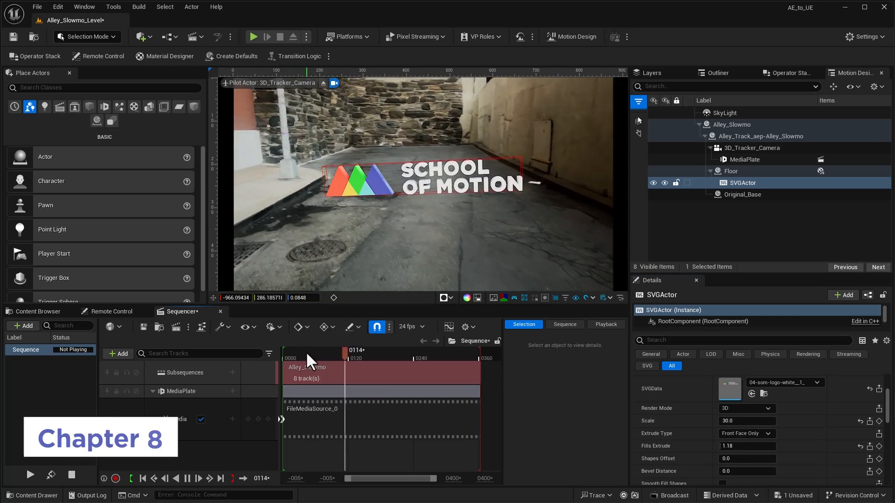
pyautogui.press('space')
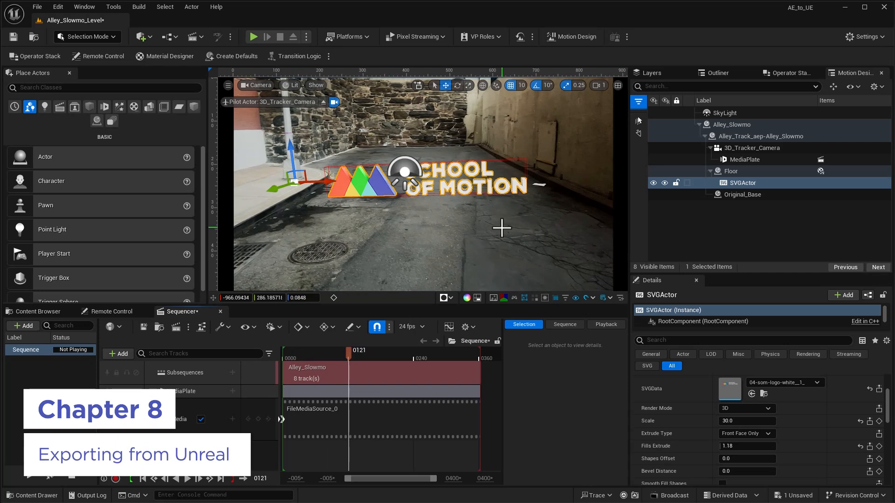
# Step: Disable the Visible rendering option of MediaPlate and play the sequence to check the logo without the footage
pyautogui.click(773, 161)
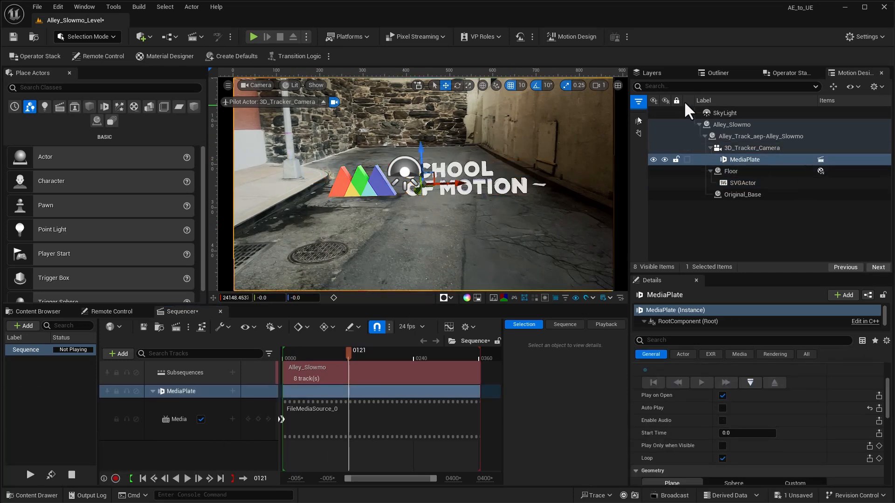
pyautogui.click(707, 75)
pyautogui.click(693, 170)
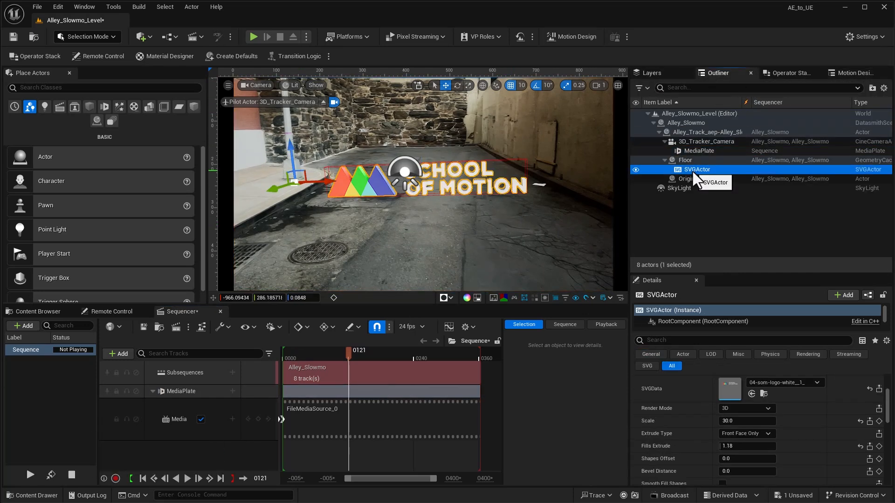
pyautogui.click(689, 151)
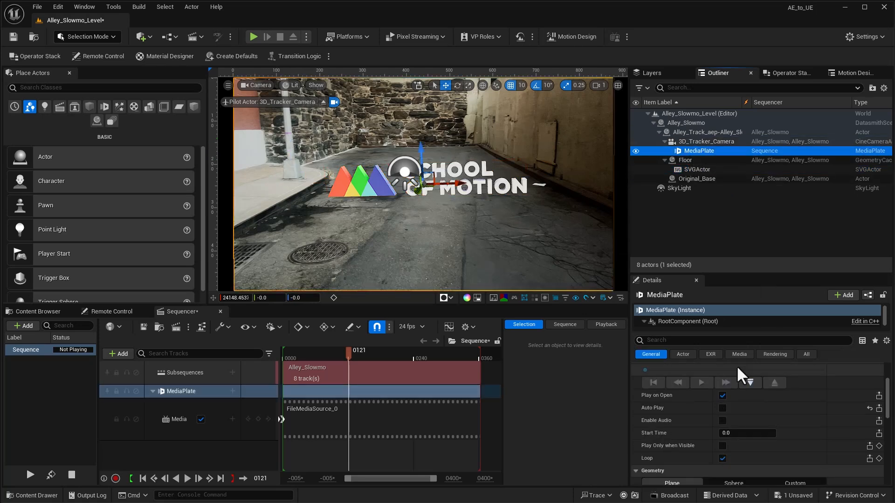
pyautogui.click(682, 340)
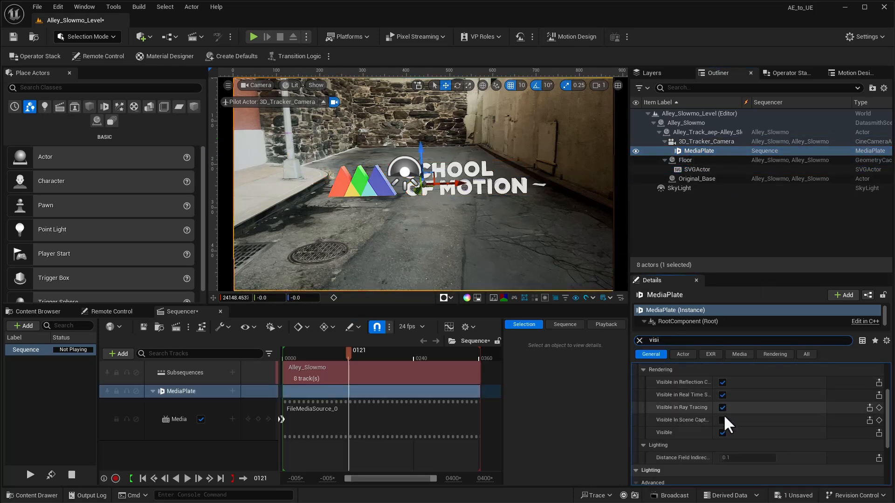
pyautogui.click(723, 431)
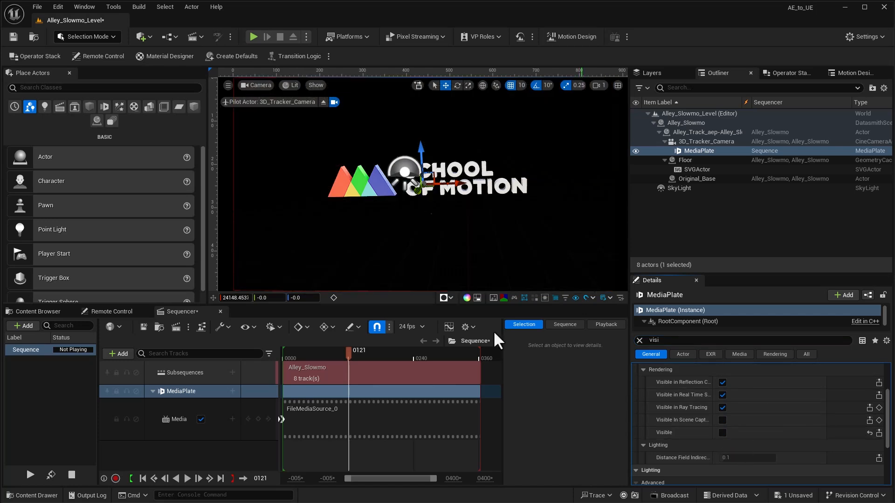
pyautogui.click(308, 352)
pyautogui.press('space')
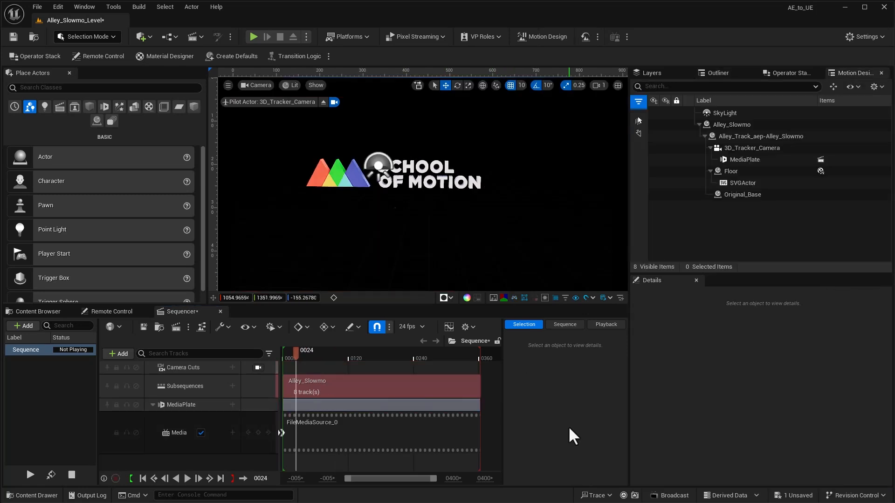
# Step: Add 3D_Tracker_Camera to the sequence as its camera cut and send the sequence to the Movie Render Queue
pyautogui.moveTo(728, 147); pyautogui.dragTo(255, 458)
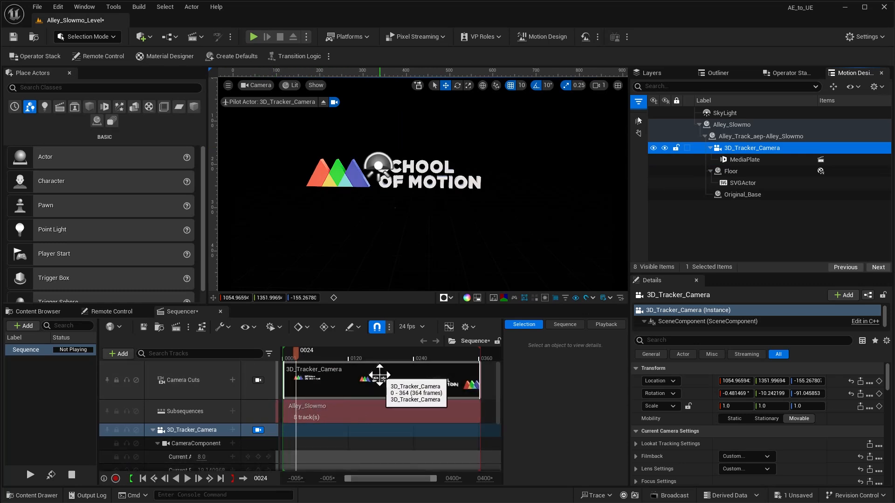
pyautogui.click(179, 328)
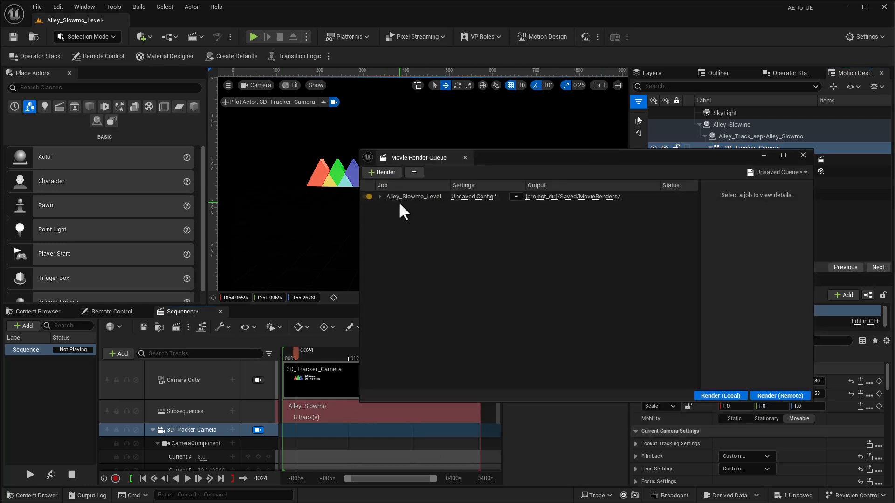
# Step: Add a .png Sequence [8bit] export to the Alley_Slowmo_Level render job and render it locally
pyautogui.click(475, 197)
pyautogui.moveTo(698, 188); pyautogui.dragTo(421, 147)
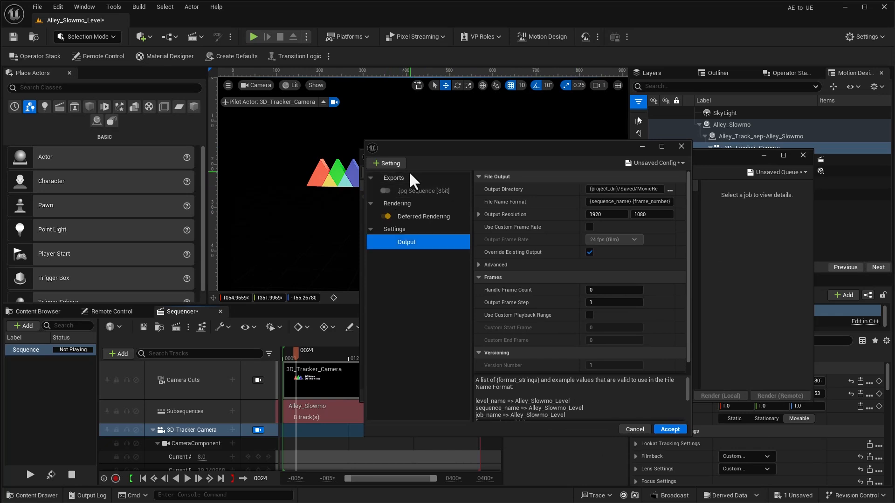
pyautogui.click(400, 165)
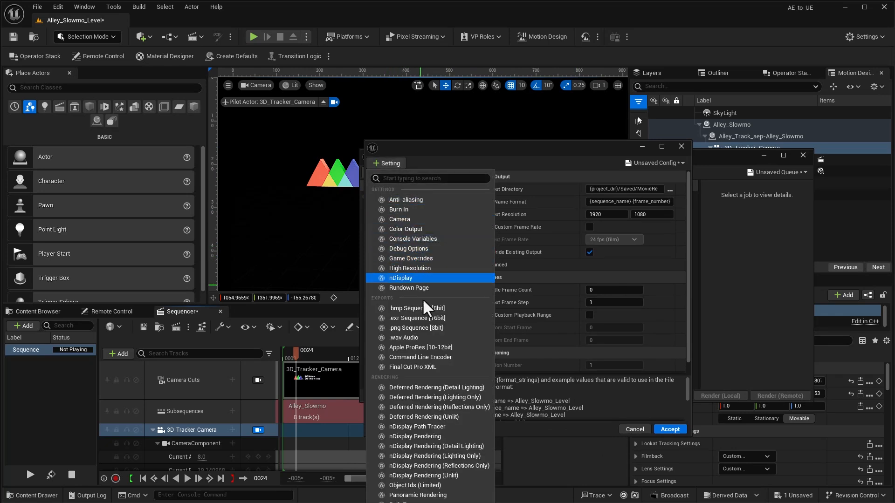
pyautogui.click(424, 327)
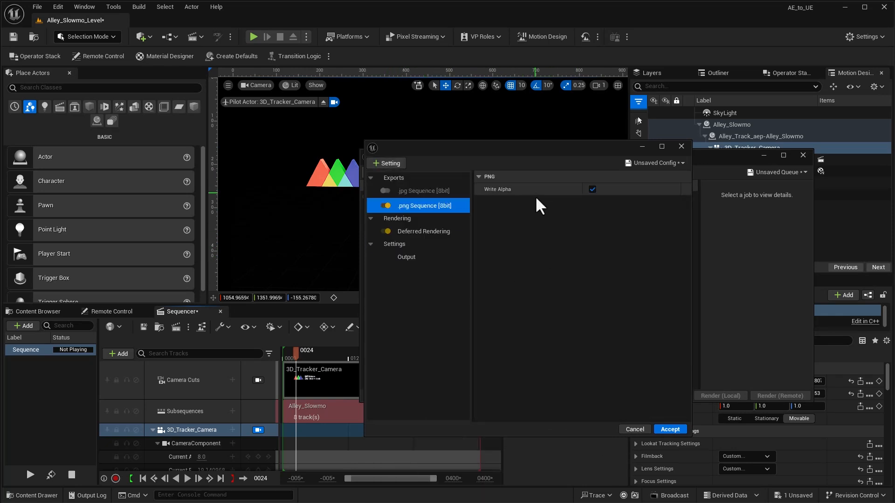
pyautogui.click(668, 429)
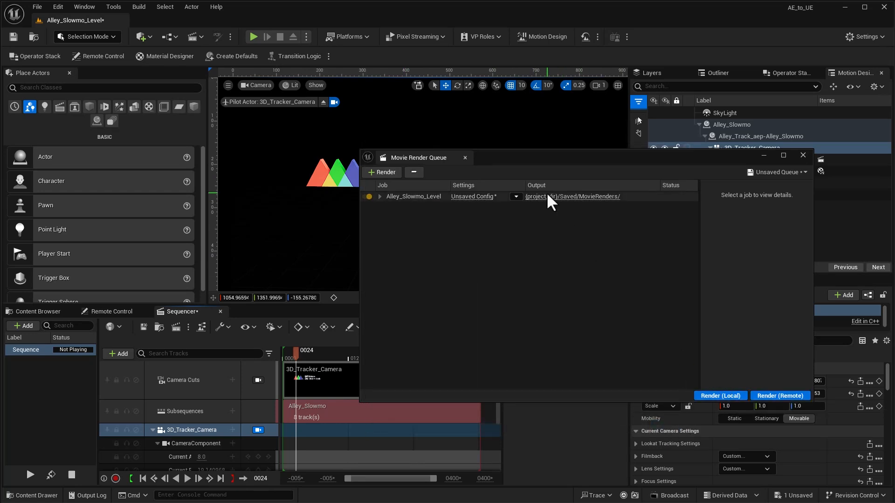
pyautogui.click(719, 396)
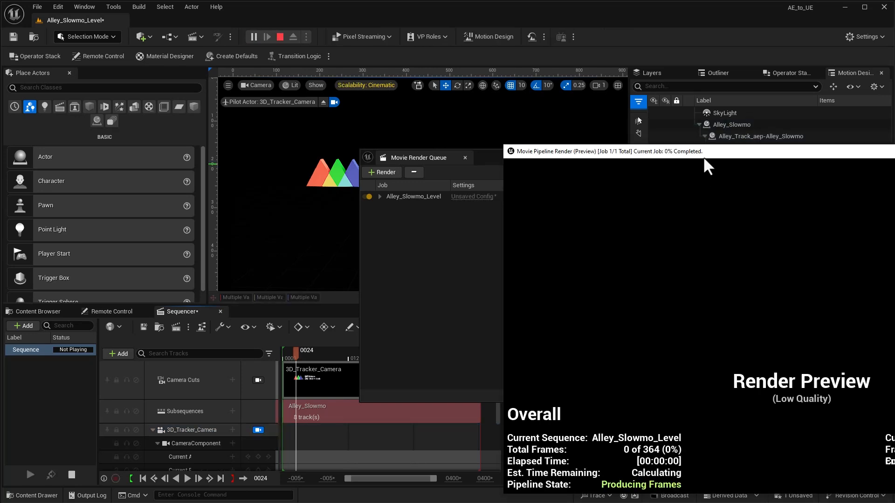
pyautogui.moveTo(702, 155); pyautogui.dragTo(429, 114)
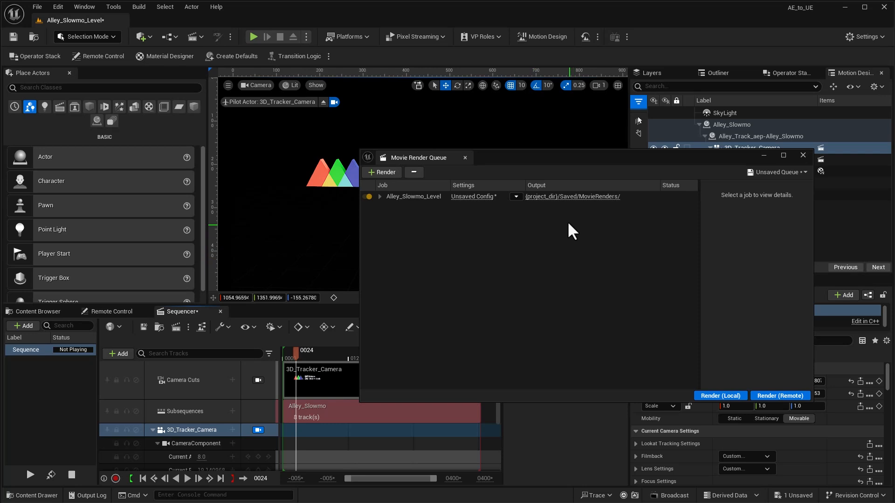
# Step: Open the MovieRenders output folder and inspect the rendered frame Alley_Slowmo_Level.0000.png for its transparent background
pyautogui.click(565, 196)
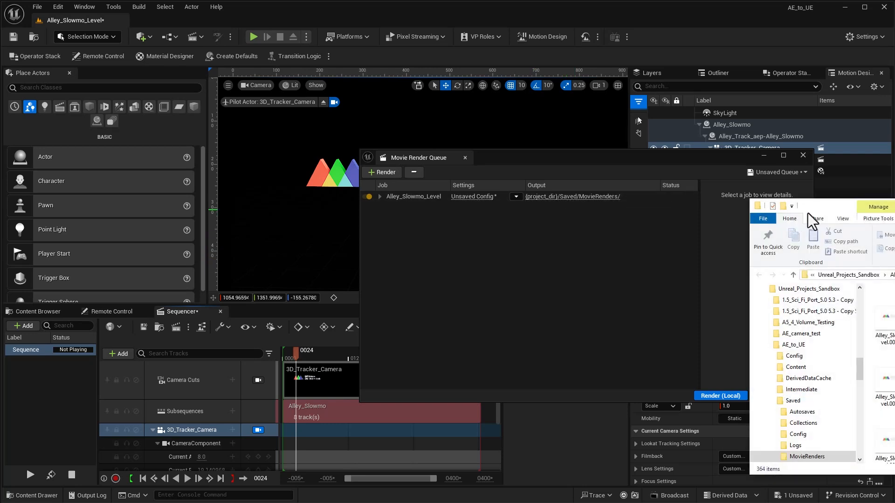
pyautogui.moveTo(828, 206); pyautogui.dragTo(409, 132)
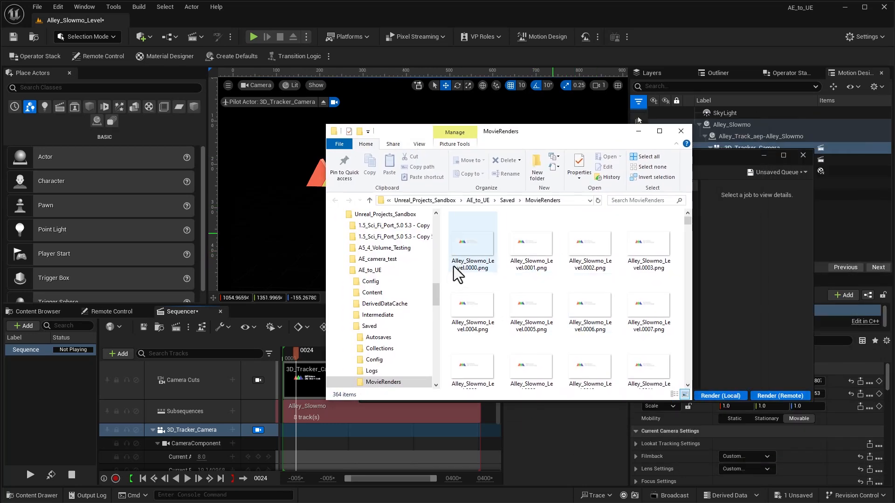
pyautogui.doubleClick(479, 253)
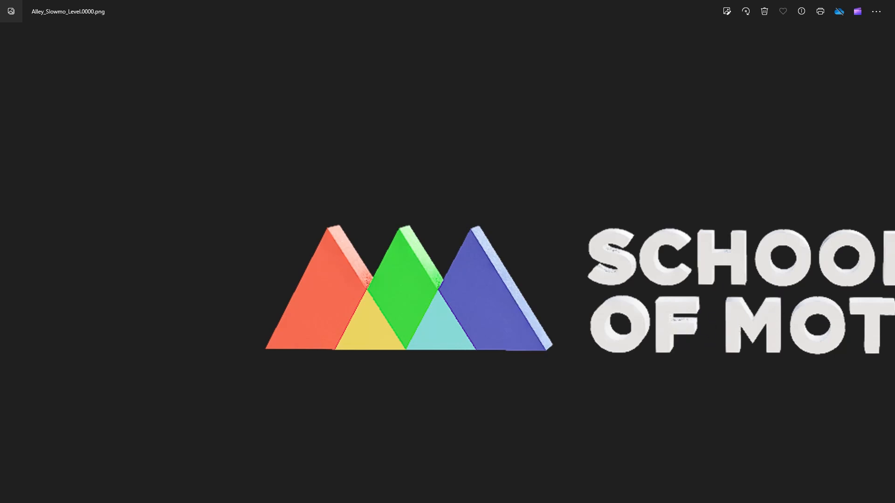
pyautogui.hotkey('alt', 'F4')
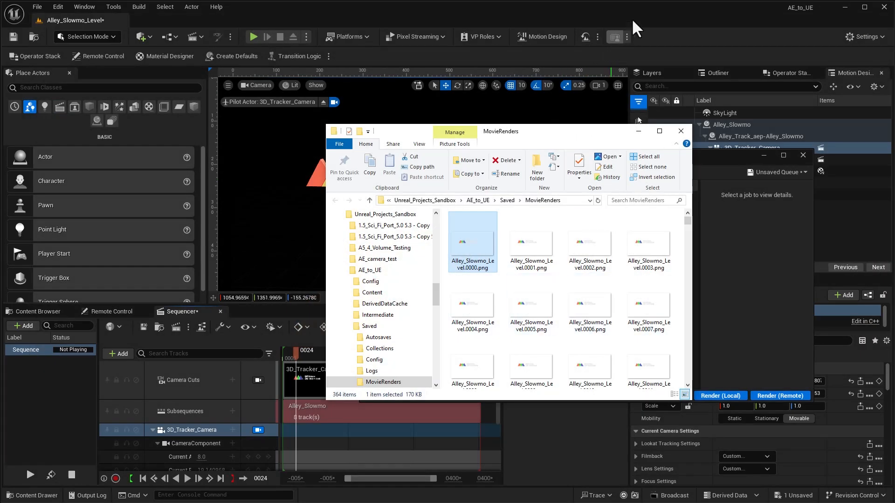
pyautogui.click(632, 20)
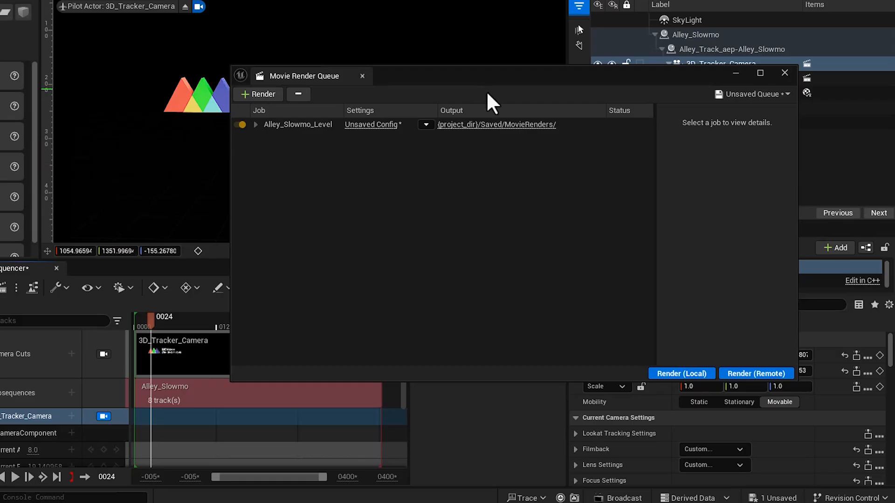
# Step: Add Anti-aliasing to the render job's settings with Spatial Sample Count 32 and Override Anti Aliasing enabled, method None
pyautogui.click(372, 125)
pyautogui.moveTo(674, 116); pyautogui.dragTo(431, 92)
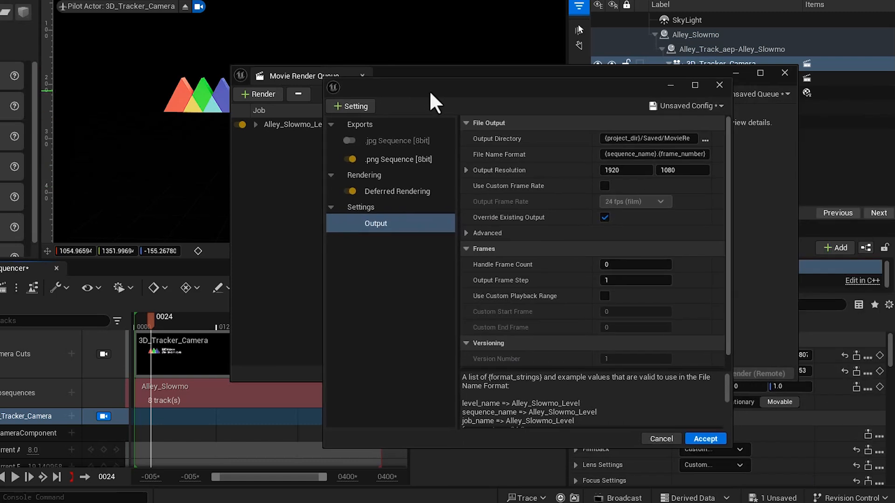
pyautogui.click(366, 112)
pyautogui.click(383, 152)
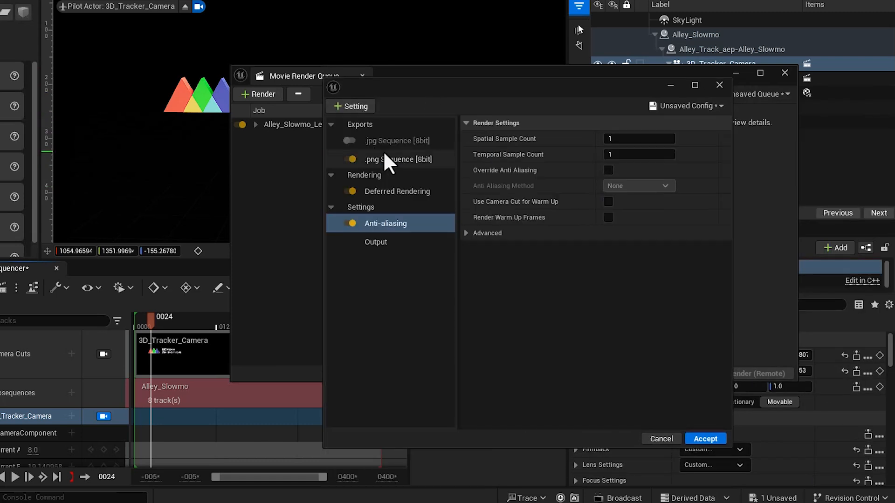
pyautogui.write('32')
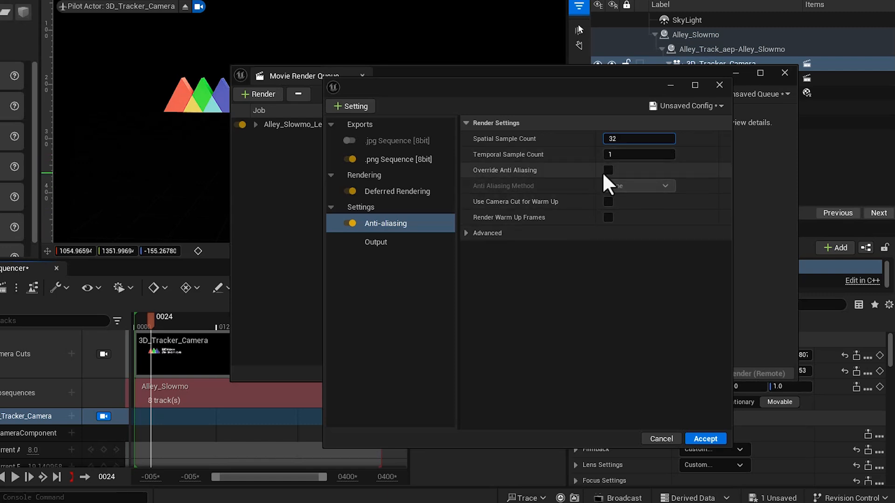
pyautogui.press('Return')
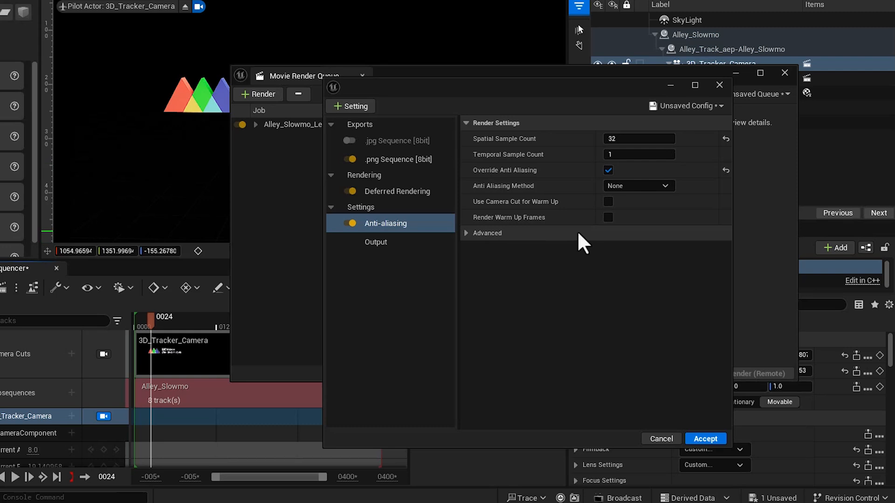
# Step: Switch off the .png Sequence export and add an .exr Sequence [16bit] export instead
pyautogui.click(352, 160)
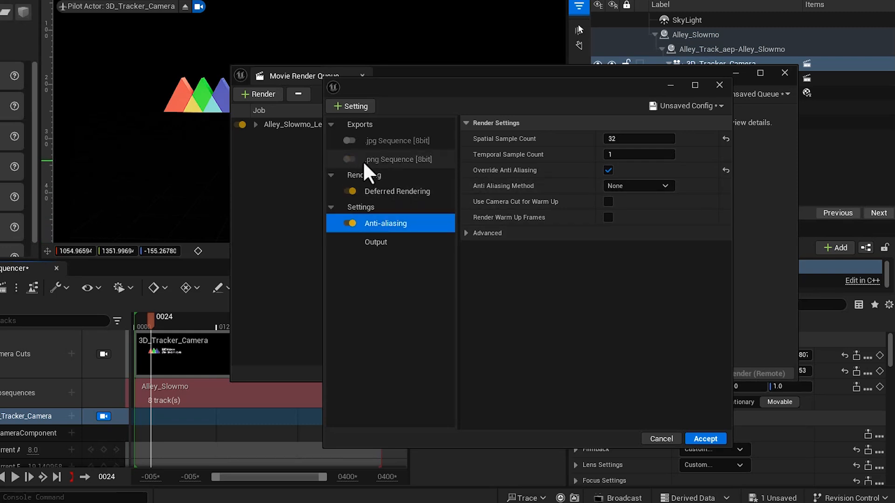
pyautogui.click(345, 106)
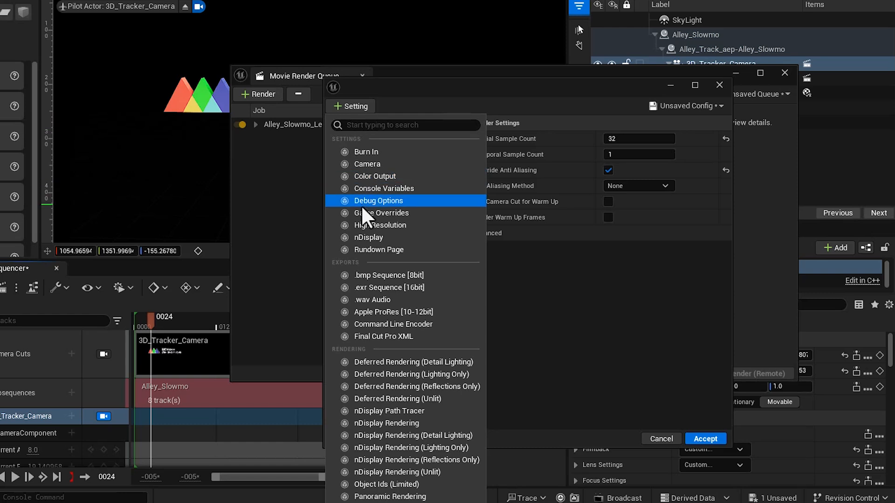
pyautogui.click(376, 288)
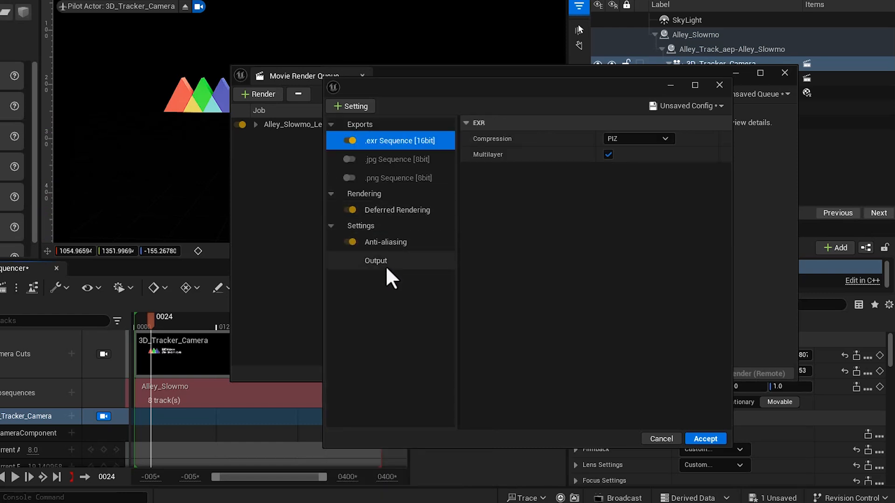
# Step: Add the Object Ids (Limited) rendering pass to the job and accept the render configuration
pyautogui.click(360, 107)
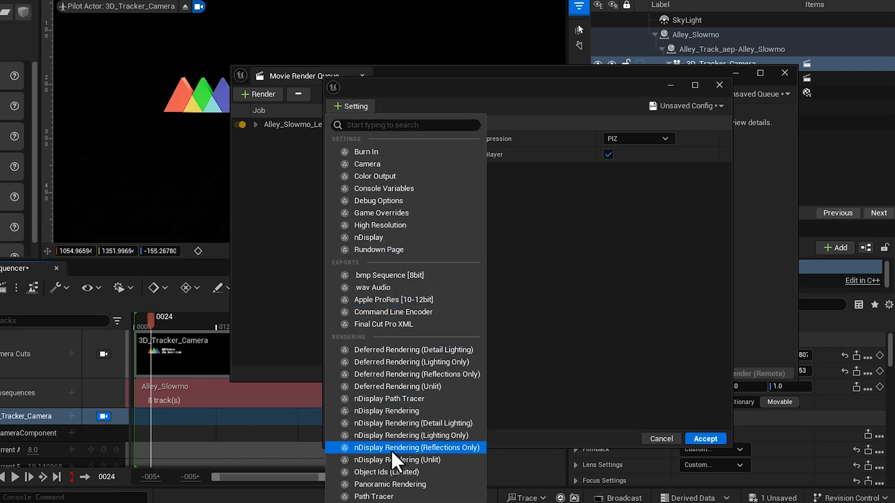
pyautogui.click(392, 472)
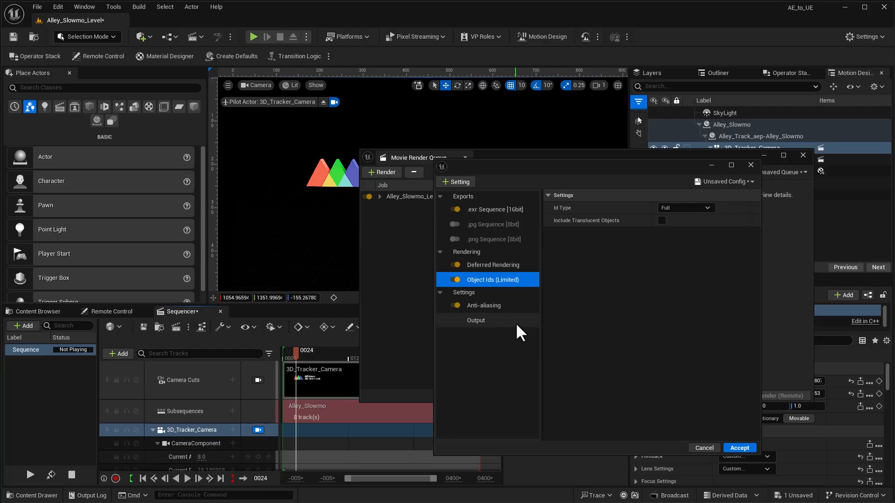
pyautogui.click(727, 446)
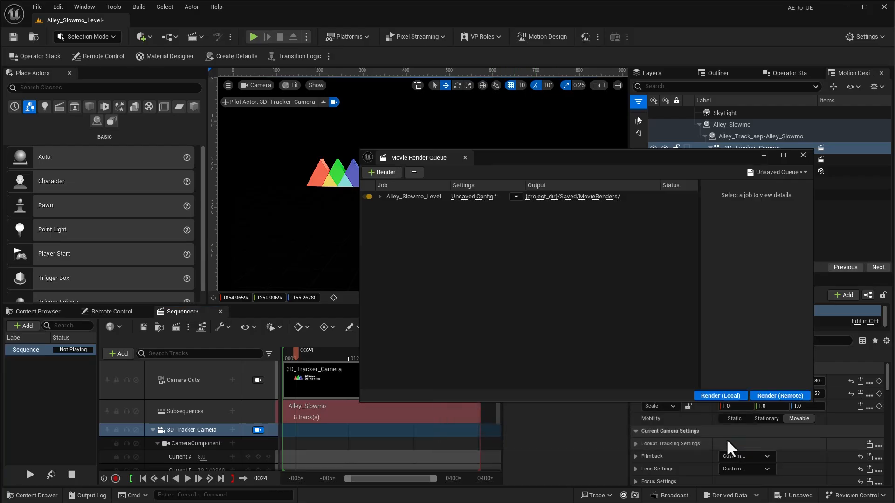
# Step: Render the queued Alley_Slowmo_Level job locally and open its MovieRenders output folder, selecting the folder path
pyautogui.click(723, 396)
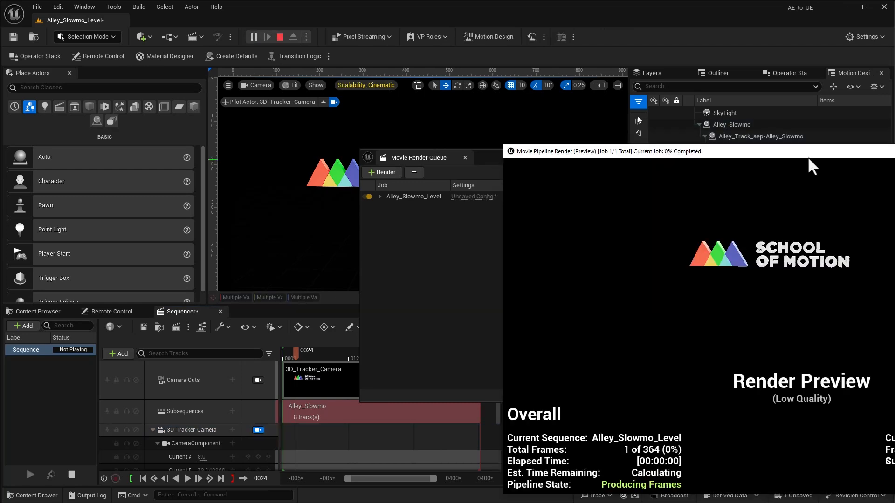
pyautogui.moveTo(806, 155); pyautogui.dragTo(547, 141)
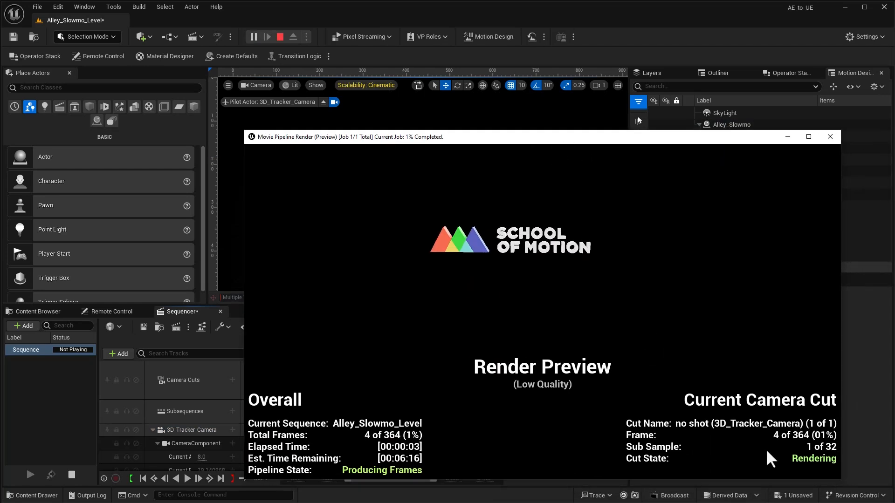
pyautogui.press('Escape')
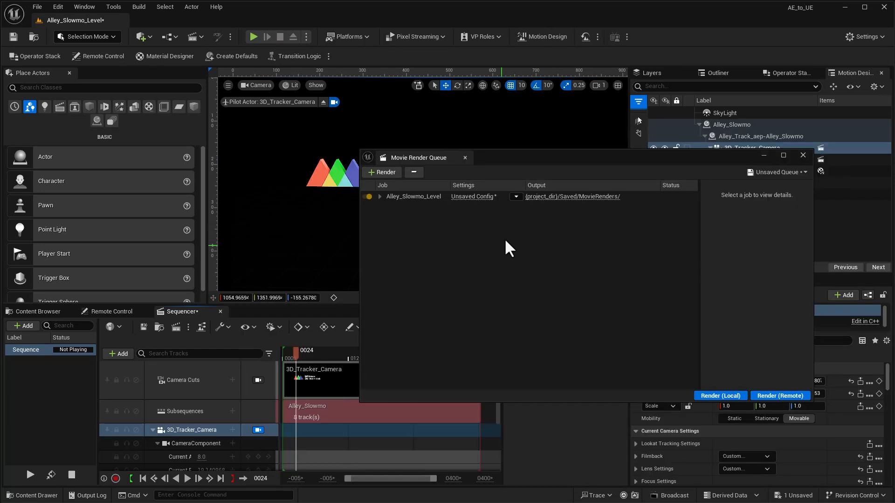
pyautogui.click(548, 199)
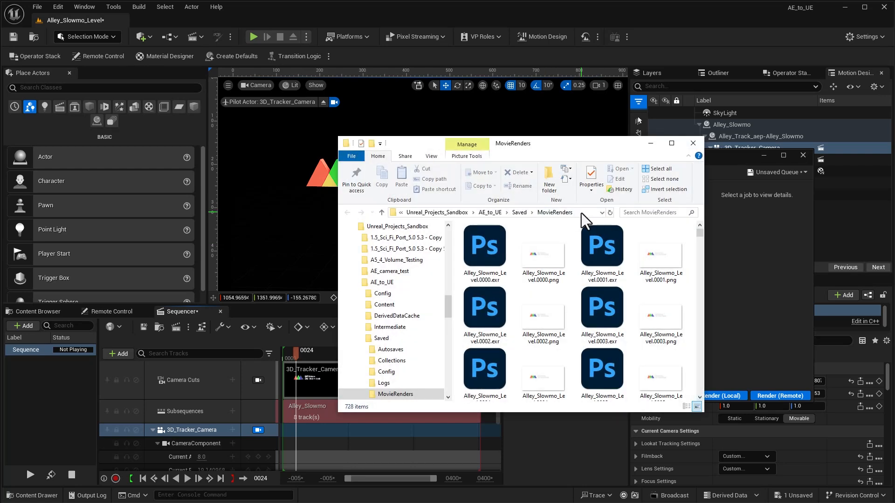
pyautogui.click(581, 214)
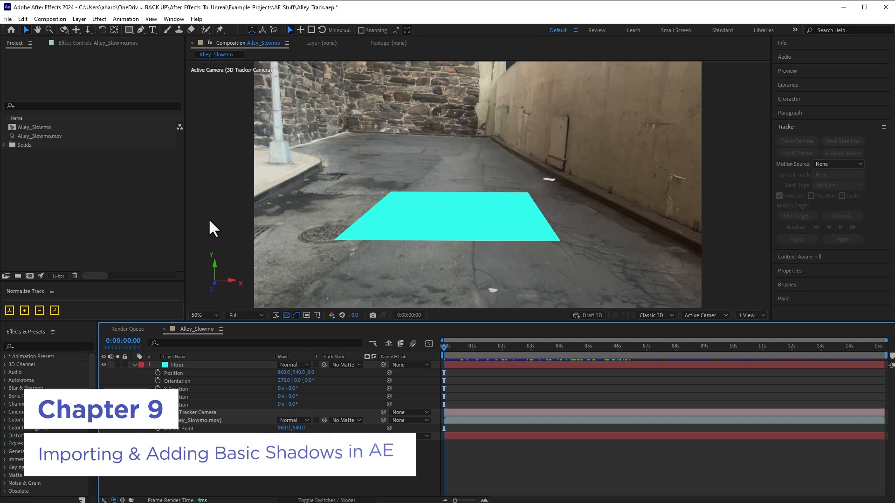
# Step: In After Effects, import the OpenEXR sequence starting at Alley_Slowmo_Level.0000.exr and place it as the top layer of the Alley_Slowmo composition
pyautogui.rightClick(42, 185)
pyautogui.moveTo(135, 229)
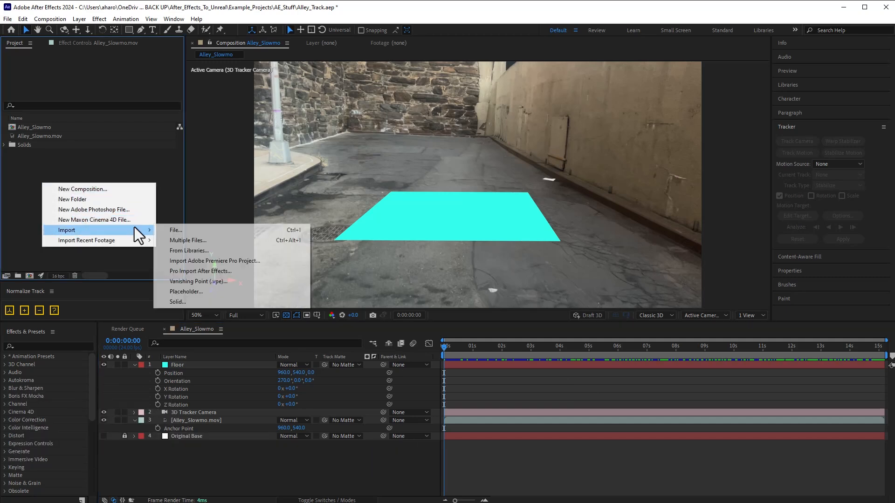
pyautogui.click(176, 229)
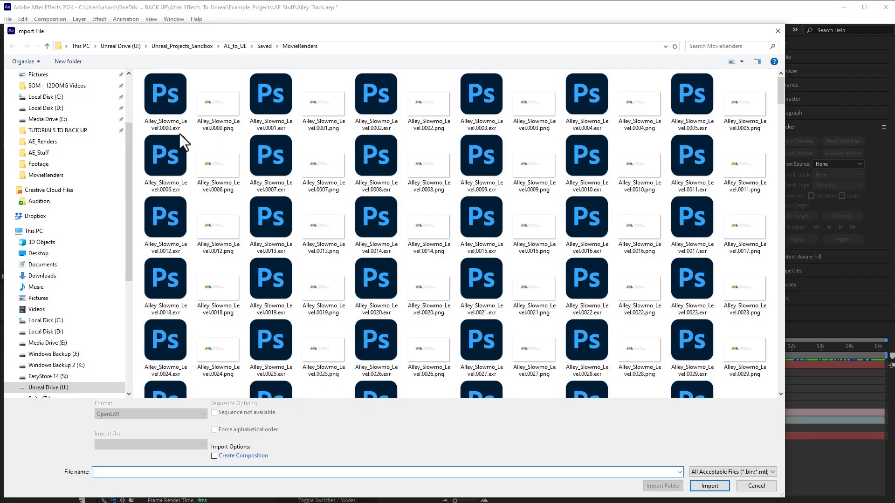
pyautogui.click(164, 96)
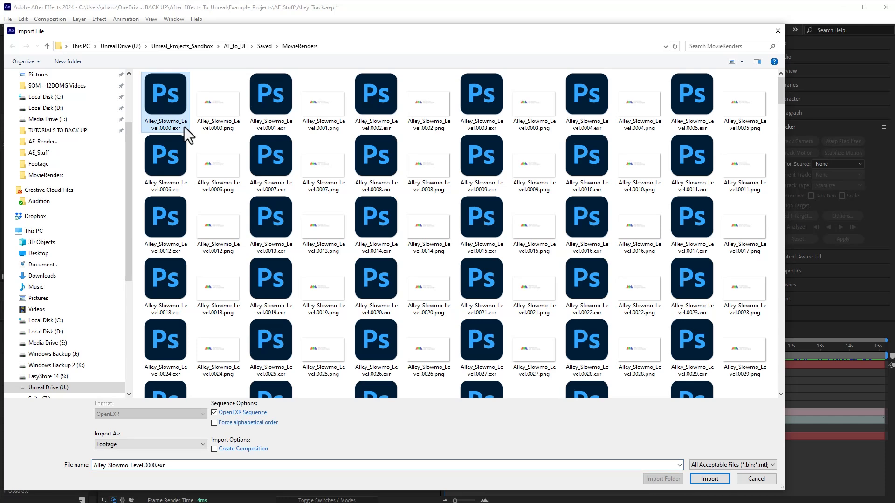
pyautogui.click(720, 478)
pyautogui.moveTo(41, 144); pyautogui.dragTo(148, 367)
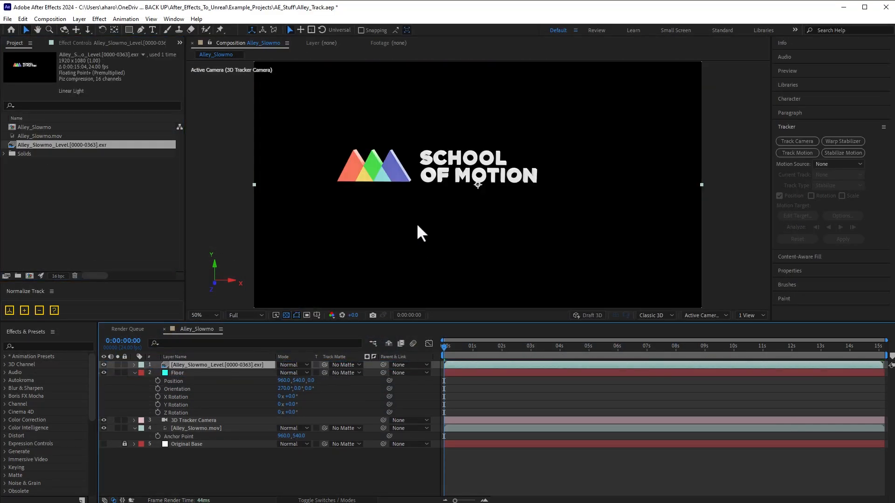
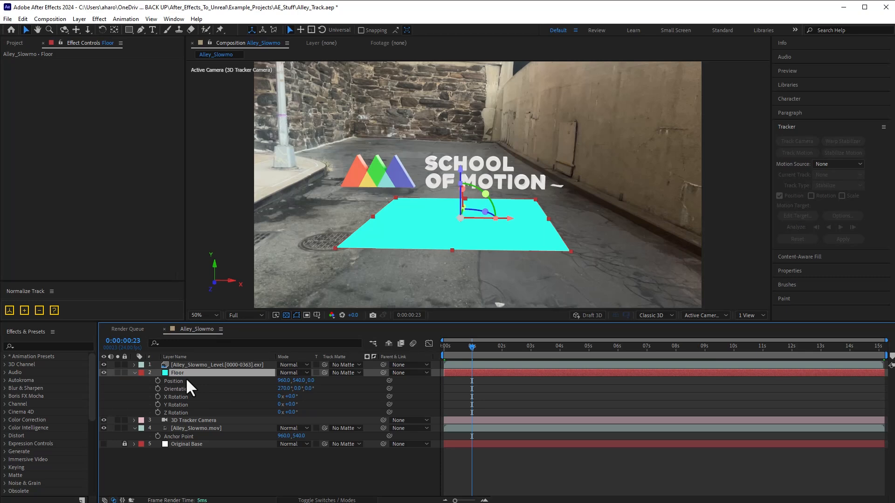
# Step: Duplicate the Floor layer, hide the original, and recolor the duplicate as a new black solid (000000)
pyautogui.hotkey('ctrl', 'd')
pyautogui.click(104, 381)
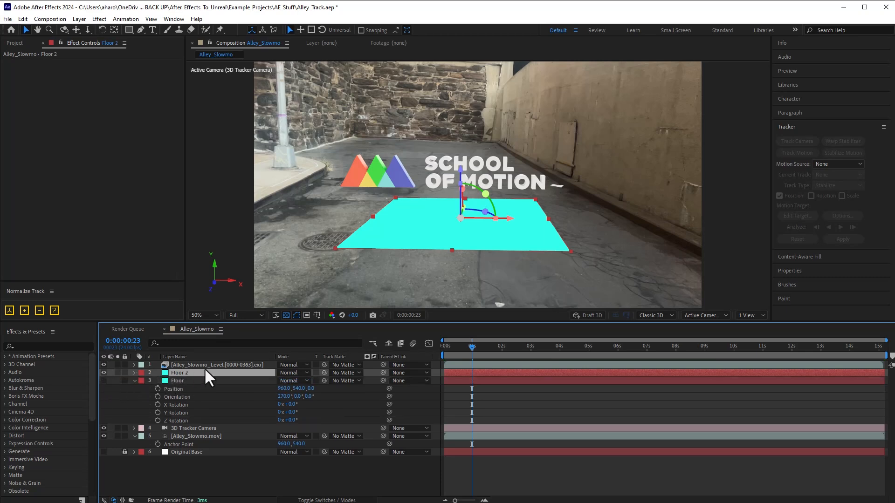
pyautogui.click(73, 19)
pyautogui.click(83, 40)
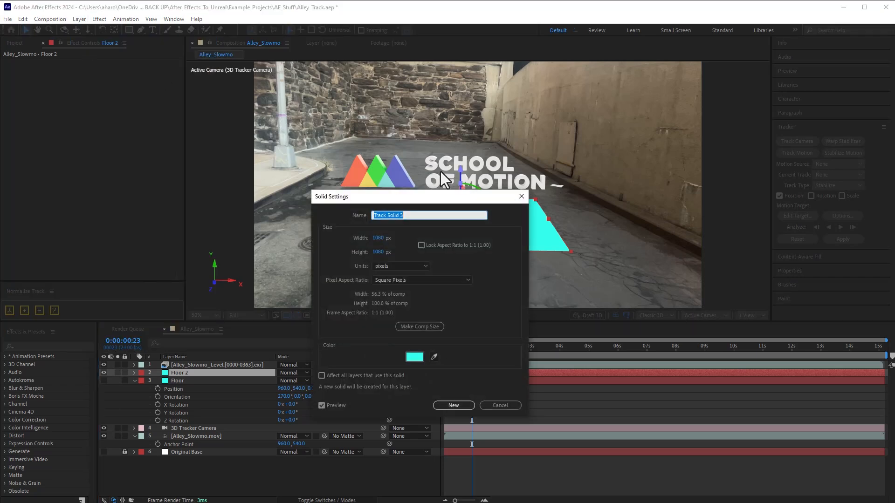
pyautogui.click(414, 357)
pyautogui.click(488, 313)
pyautogui.write('000000')
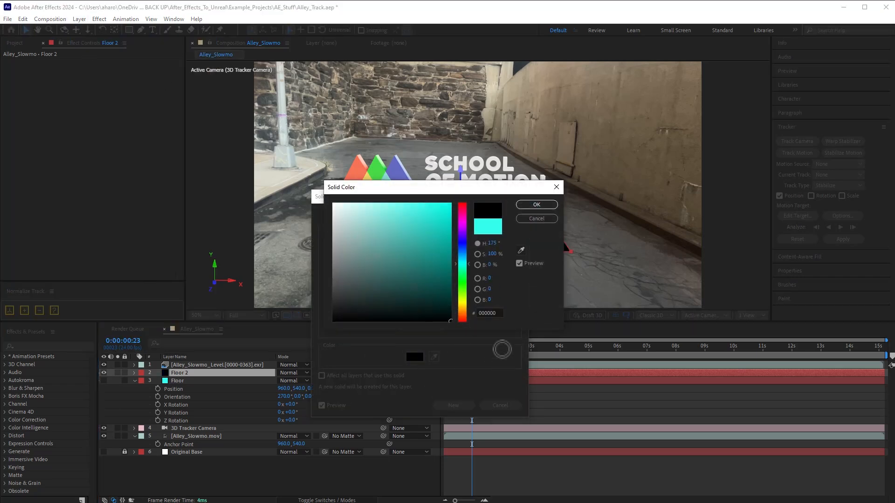
pyautogui.press('Return')
pyautogui.click(457, 405)
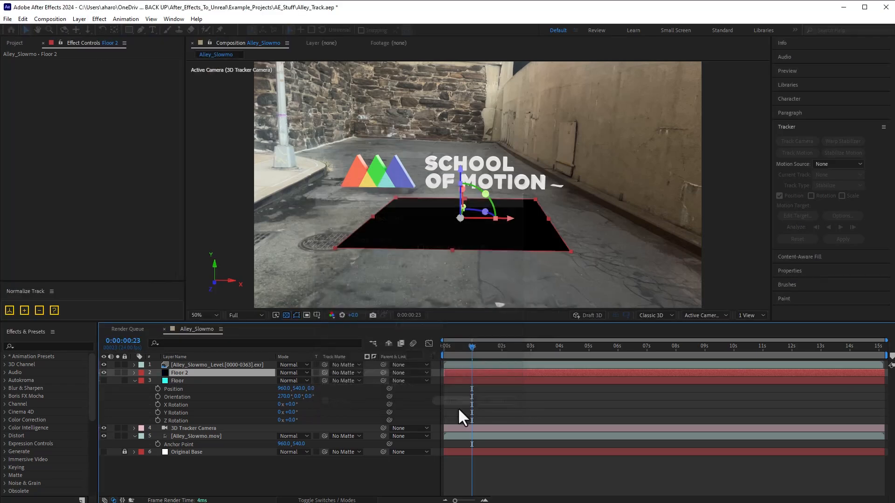
# Step: Scale the black Floor 2 solid up across the foreground pavement and give it a full-size rectangular mask
pyautogui.moveTo(569, 251); pyautogui.dragTo(727, 373)
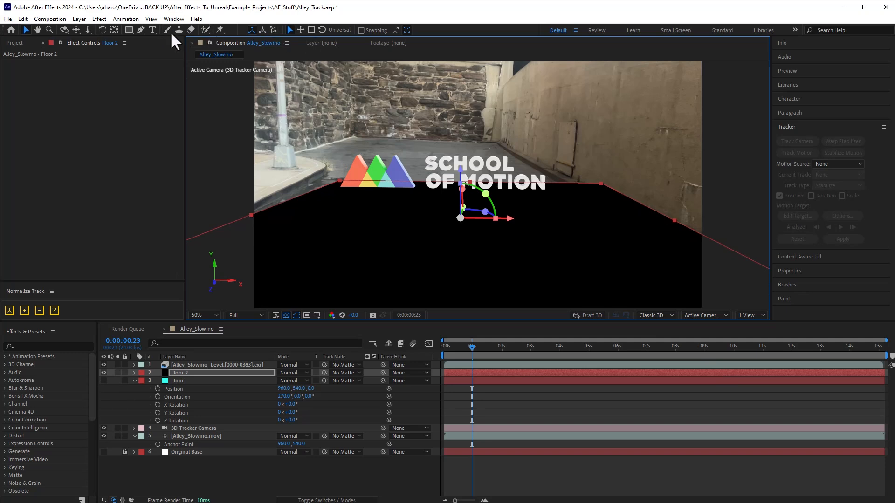
pyautogui.click(130, 31)
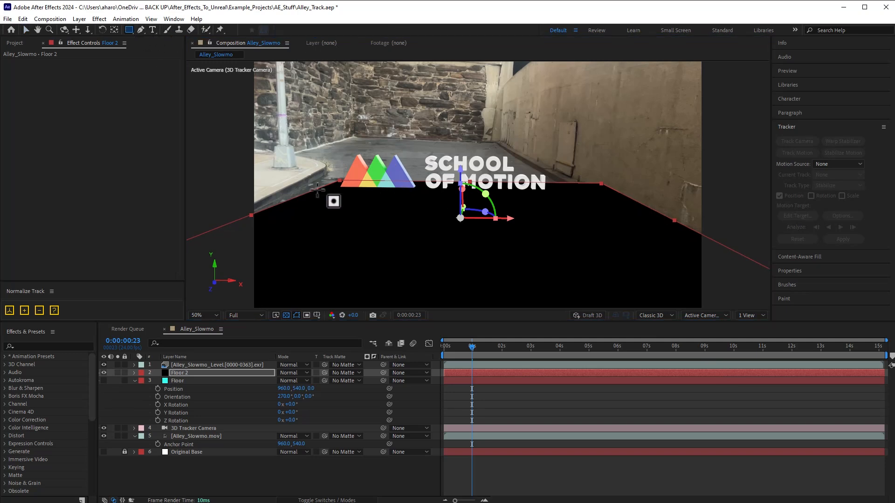
pyautogui.doubleClick(128, 30)
pyautogui.press('v')
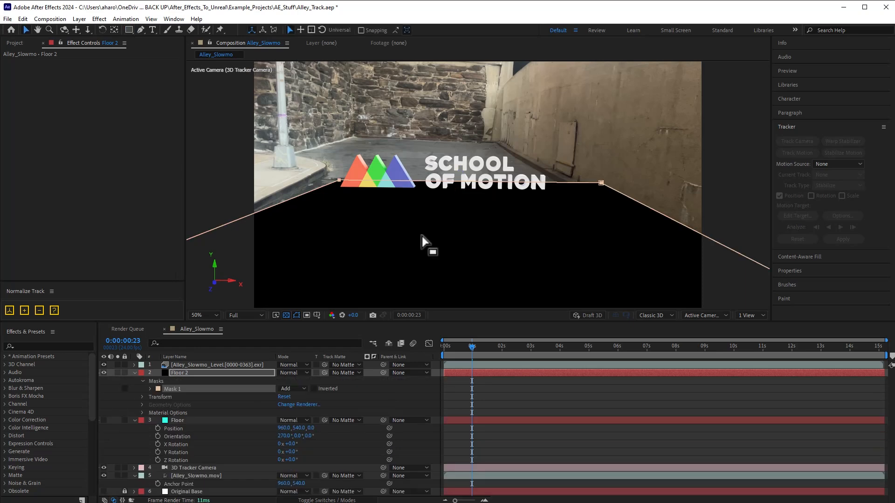
# Step: Shrink the Floor 2 mask to a narrow strip on the ground beneath the logo's colored triangles
pyautogui.click(600, 183)
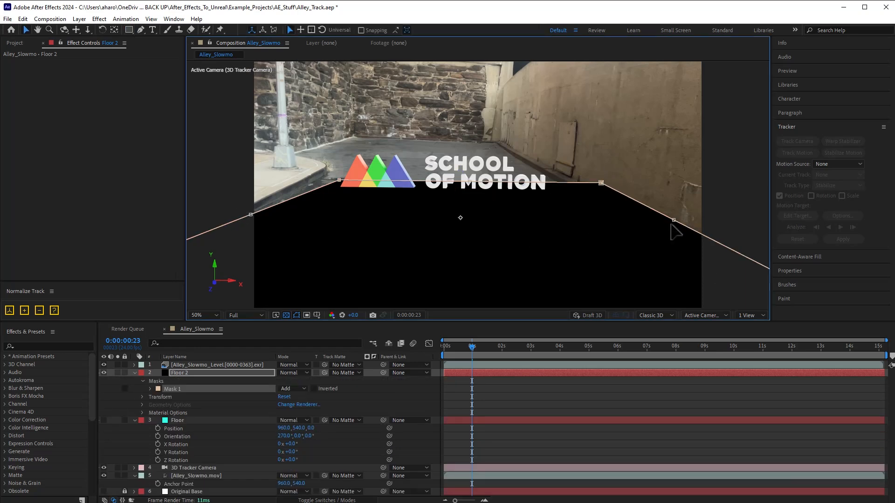
pyautogui.moveTo(673, 222); pyautogui.dragTo(456, 223)
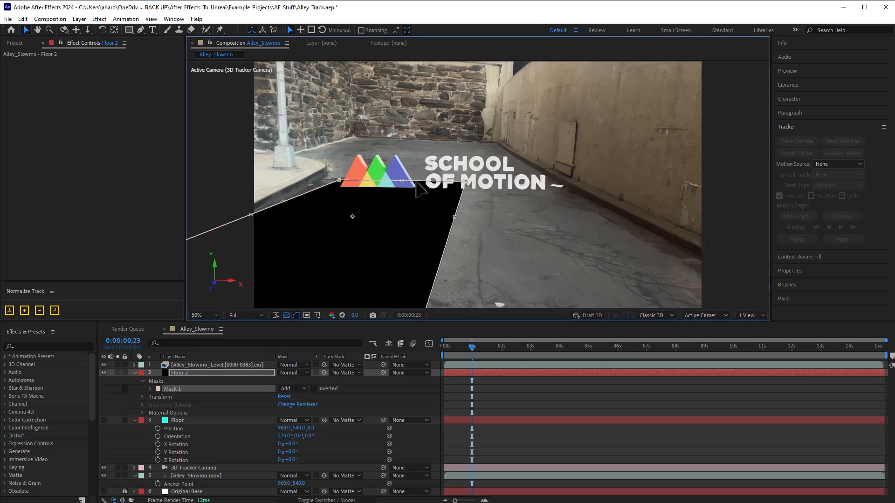
pyautogui.moveTo(402, 181); pyautogui.dragTo(316, 216)
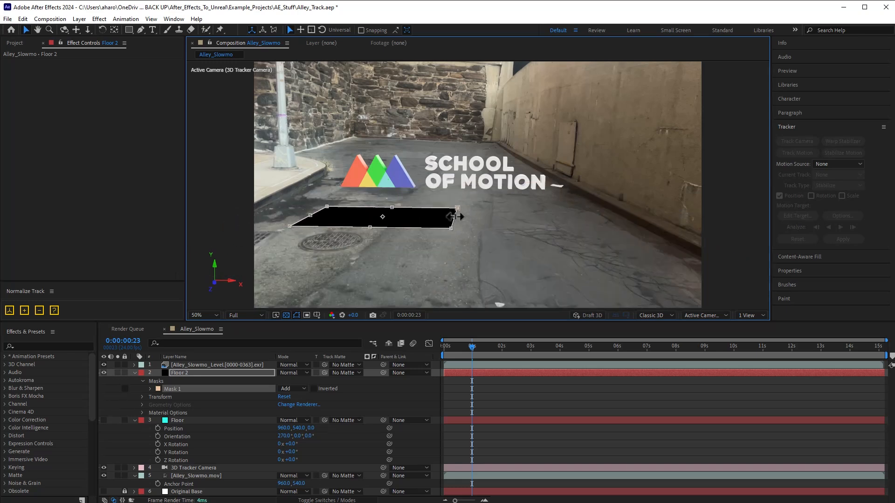
pyautogui.moveTo(455, 217); pyautogui.dragTo(411, 219)
pyautogui.moveTo(346, 229); pyautogui.dragTo(352, 228)
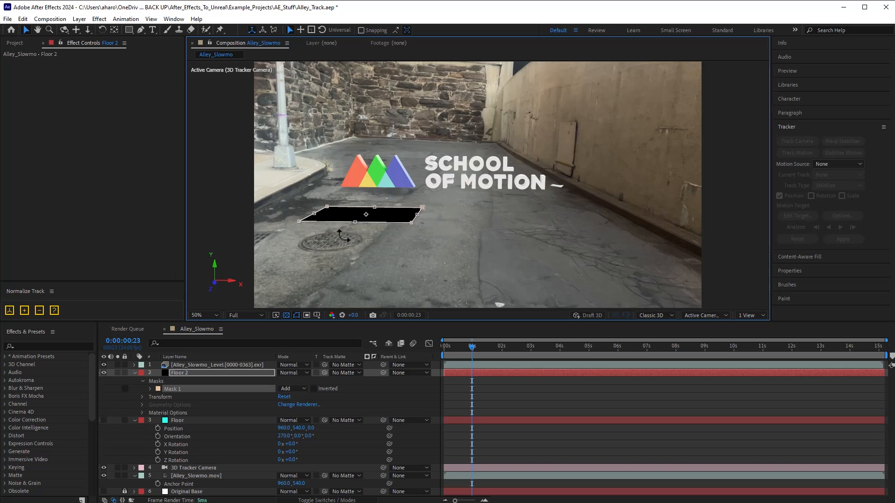
# Step: Feather the edges of the Floor 2 mask and set the layer's opacity to 40%
pyautogui.press('f')
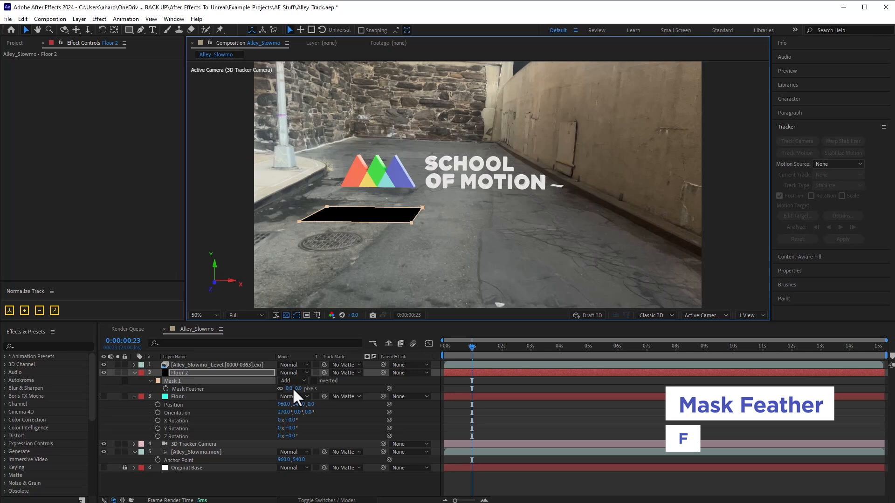
pyautogui.moveTo(295, 389); pyautogui.dragTo(311, 388)
pyautogui.press('t')
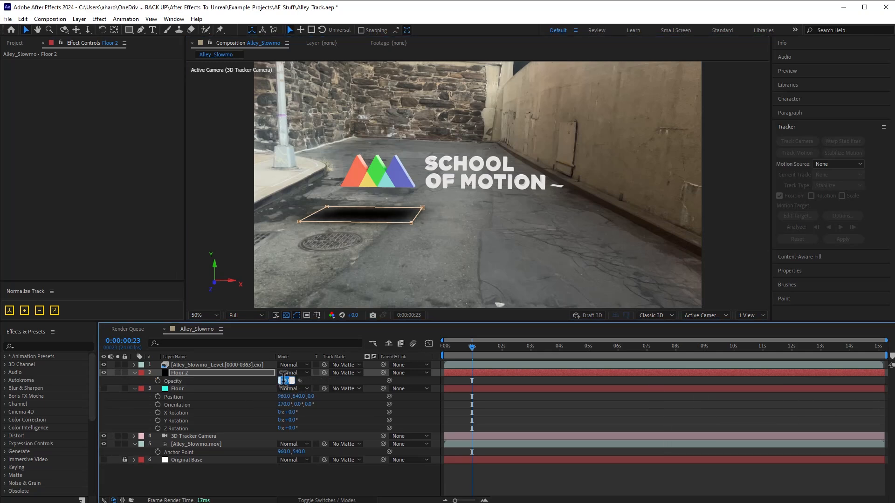
pyautogui.write('40')
pyautogui.press('Return')
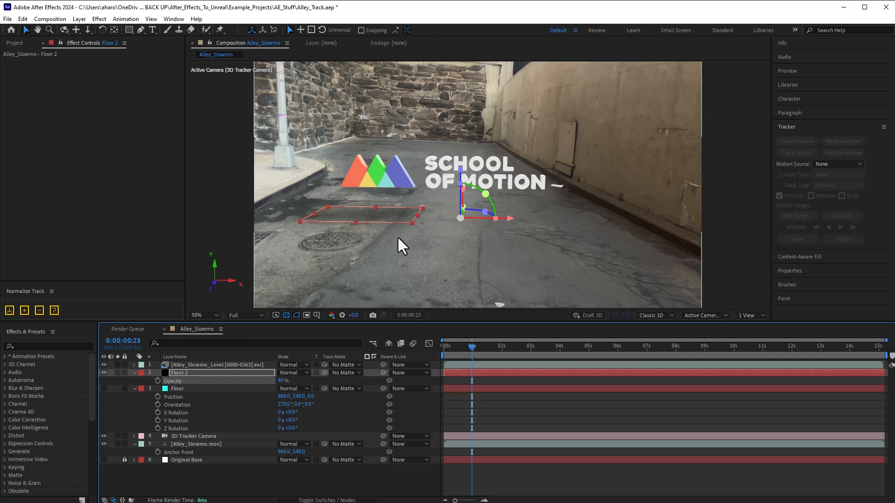
# Step: Widen Mask 1 slightly, and duplicate it as a second shadow strip beneath the SCHOOL OF MOTION text
pyautogui.click(422, 206)
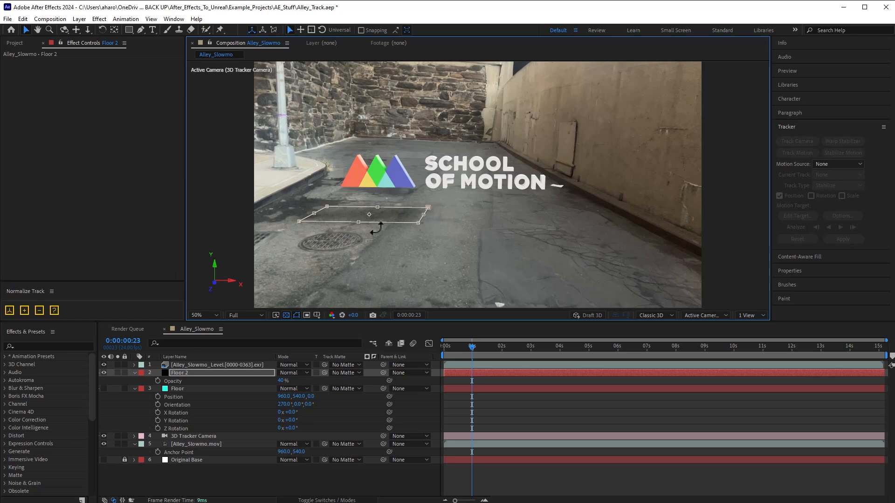
pyautogui.click(180, 373)
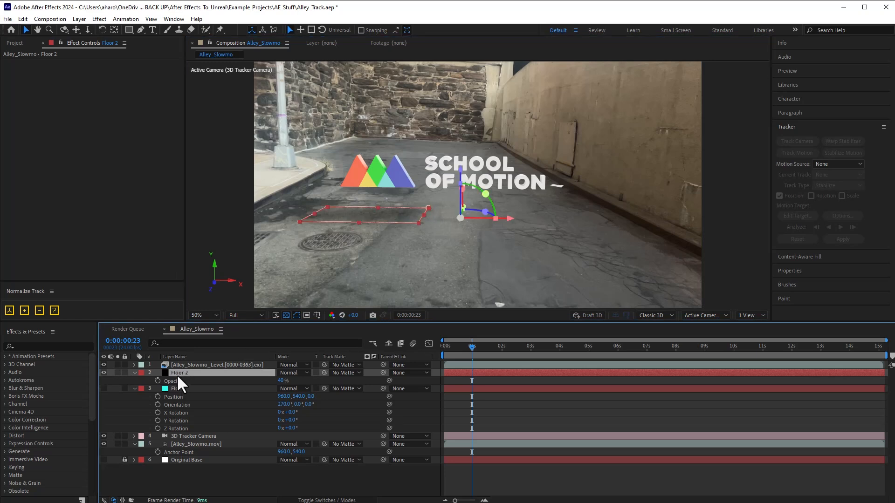
pyautogui.press('m')
pyautogui.click(174, 381)
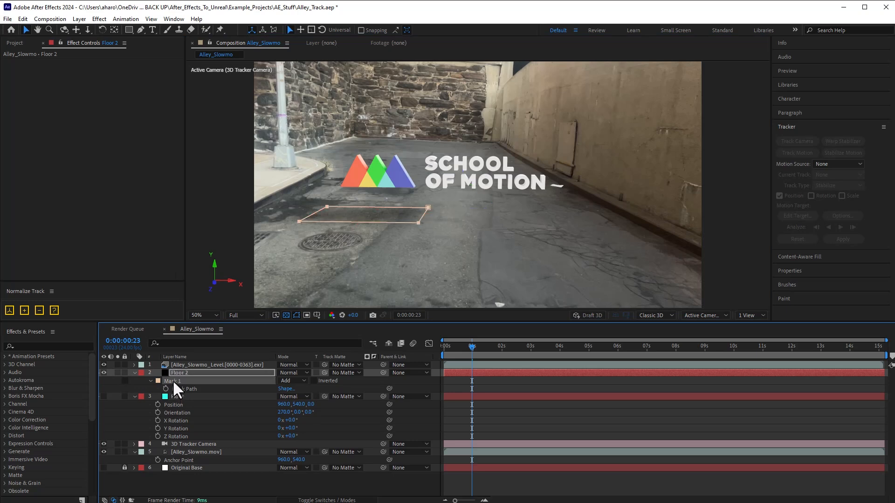
pyautogui.hotkey('ctrl', 'd')
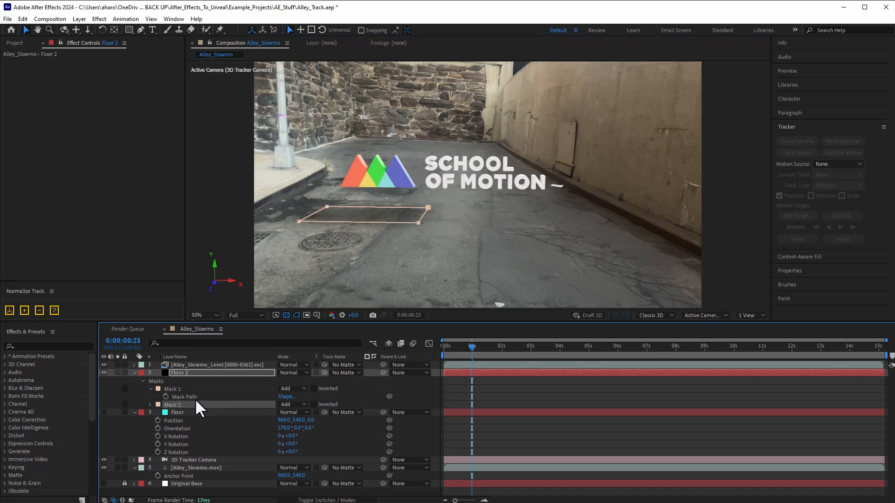
pyautogui.doubleClick(424, 208)
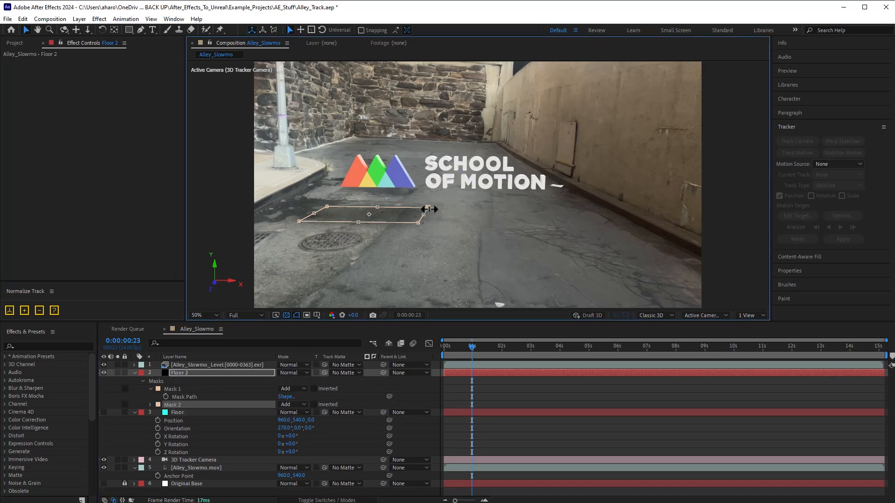
pyautogui.moveTo(399, 216); pyautogui.dragTo(523, 217)
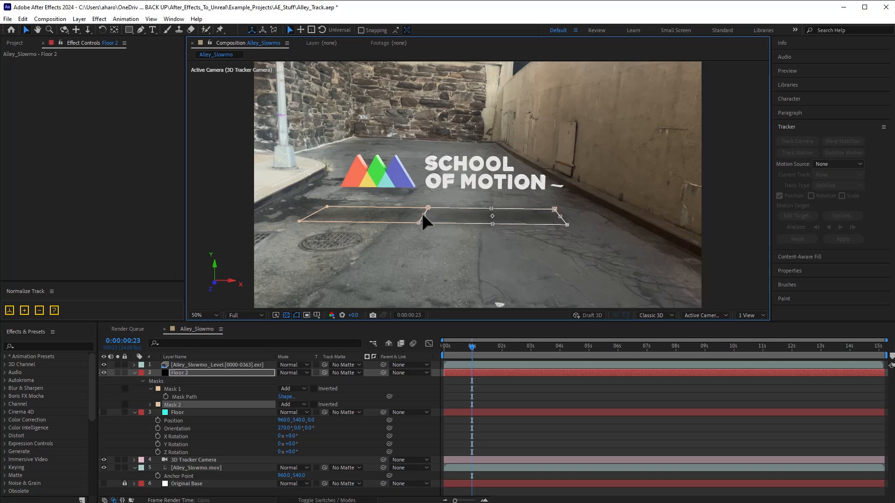
# Step: Play the composition from the first frame to check how the logo's shadow follows the ground
pyautogui.moveTo(458, 348); pyautogui.dragTo(414, 350)
pyautogui.press('space')
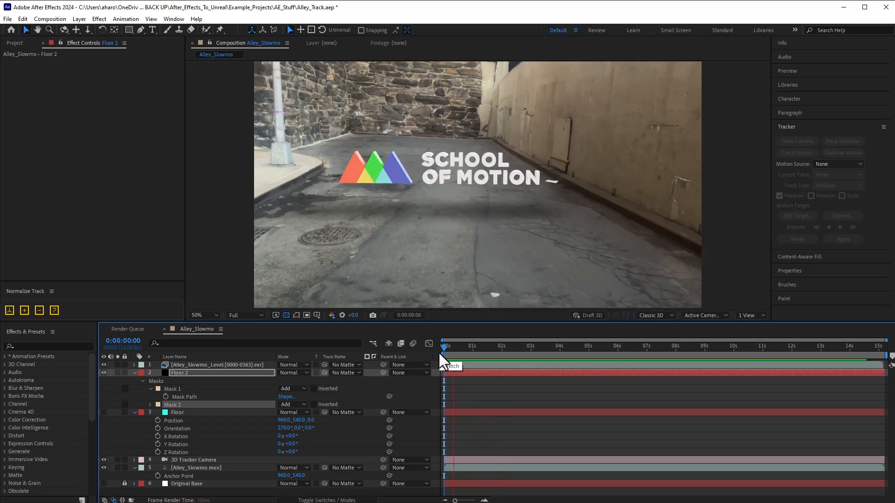
pyautogui.press('space')
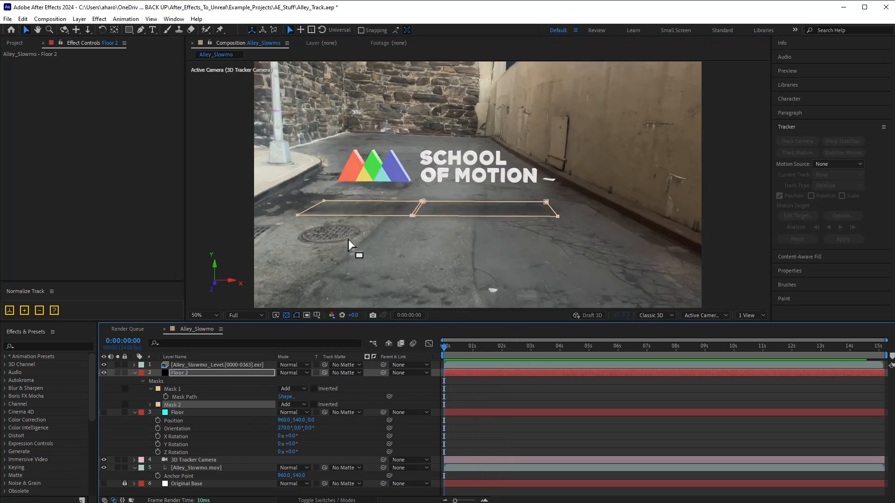
# Step: Nudge both sides of the shadow mask under the colored triangles slightly inward
pyautogui.click(312, 207)
pyautogui.moveTo(316, 205); pyautogui.dragTo(322, 205)
pyautogui.moveTo(419, 205); pyautogui.dragTo(414, 205)
# Step: Preview the barrel composite, and turn on the Robot render and Floor 4 shadow layers to play them with it
pyautogui.press('space')
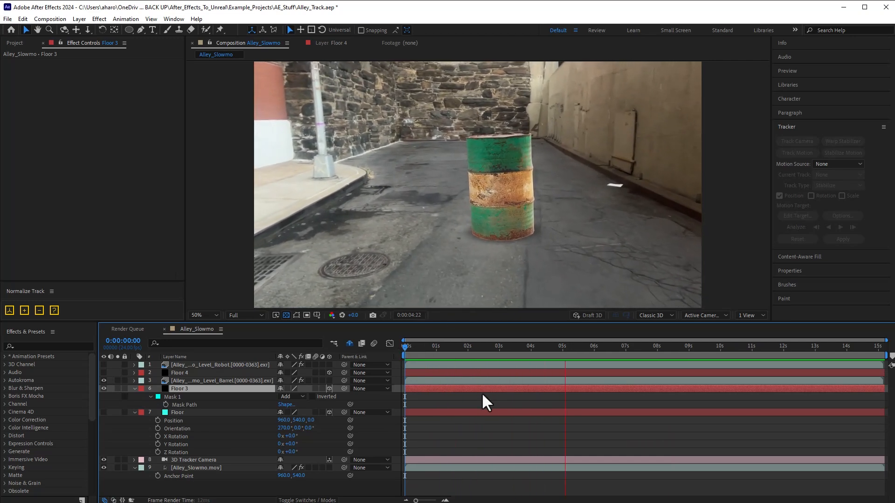
pyautogui.press('space')
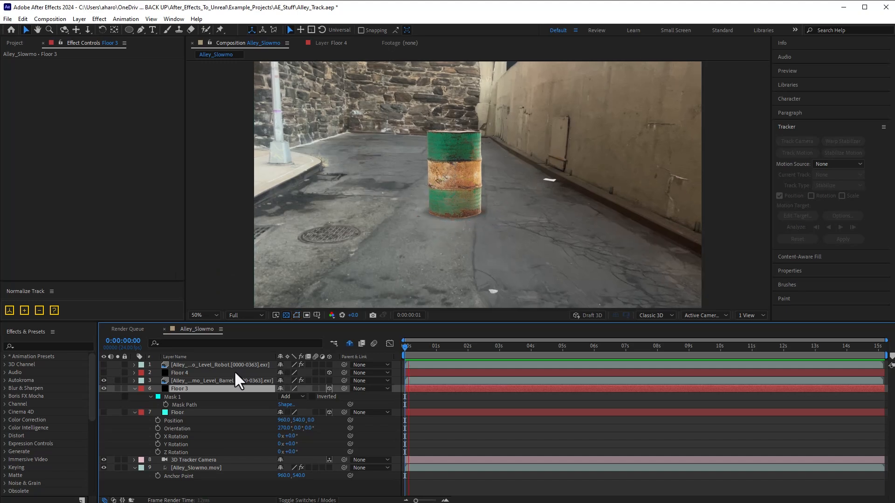
pyautogui.click(103, 365)
pyautogui.click(104, 372)
pyautogui.press('space')
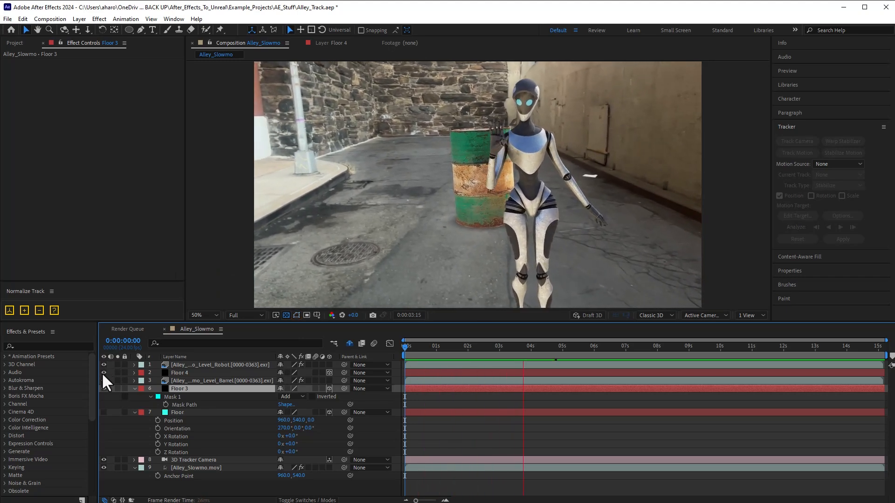
# Step: Reveal the shy layers hidden from the Alley_Slowmo timeline
pyautogui.click(349, 343)
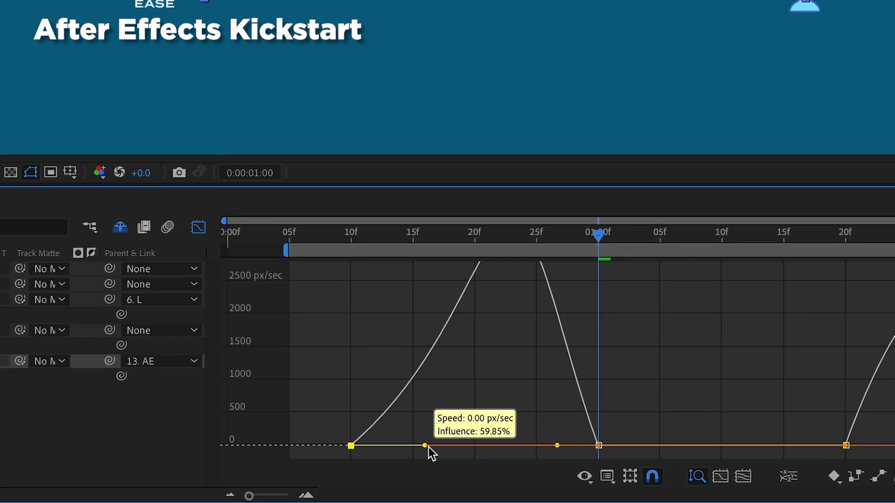
# Step: Shorten the outgoing influence handle of the speed graph's keyframe at 10f
pyautogui.moveTo(425, 450); pyautogui.dragTo(361, 455)
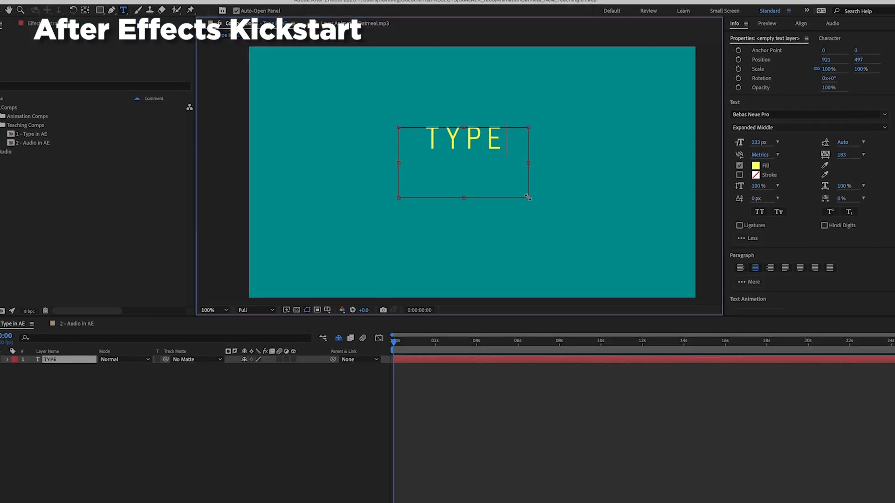
# Step: Add THINGS as a second line below TYPE in the paragraph text layer
pyautogui.press('Return')
pyautogui.write('THINGS')
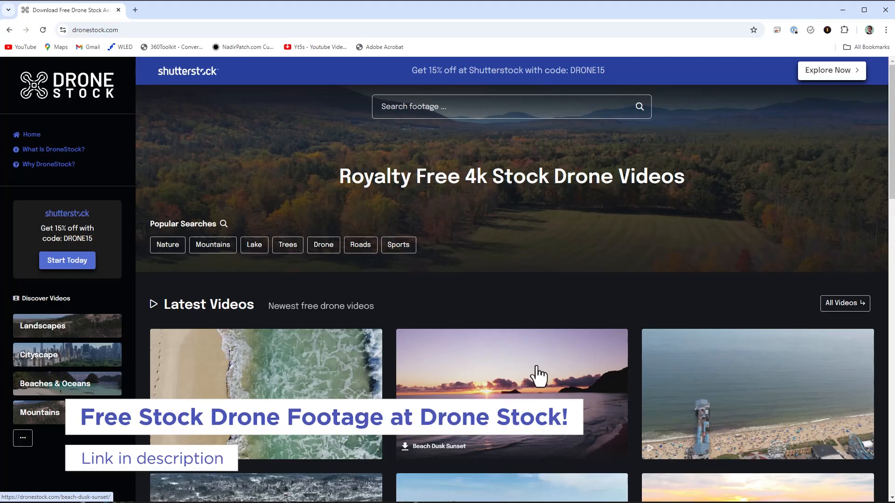
# Step: Browse the latest free drone videos on the first two pages of the Drone Stock website
pyautogui.scroll(-3, 538, 375)
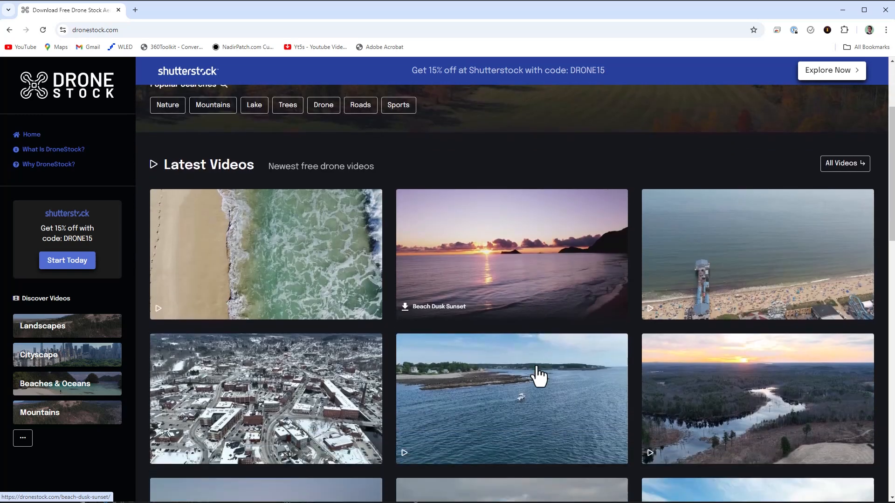
pyautogui.scroll(-4, 538, 375)
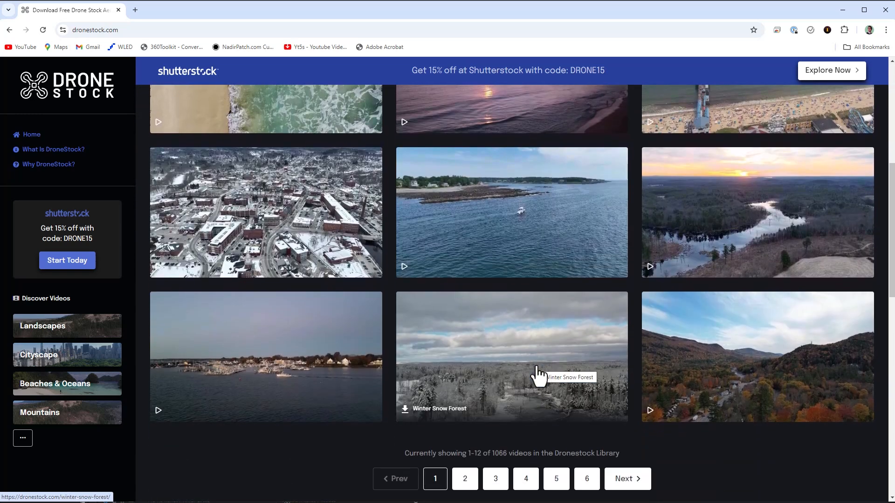
pyautogui.scroll(-2, 538, 373)
pyautogui.click(461, 385)
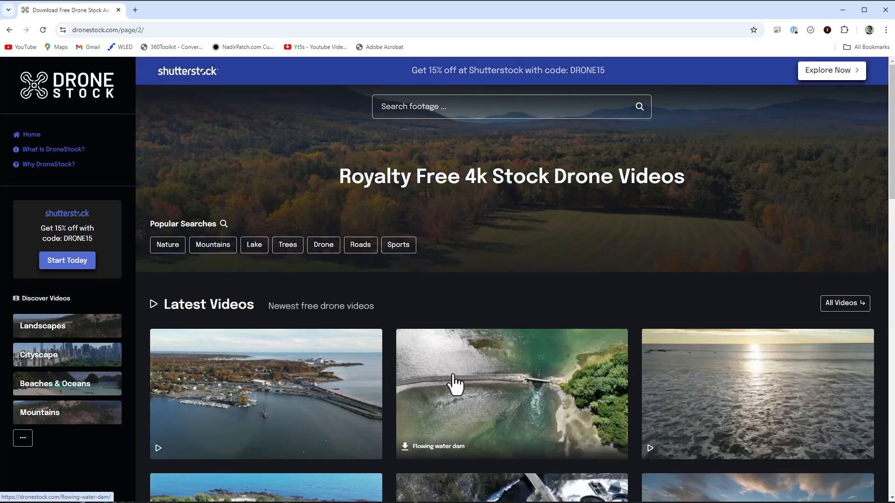
pyautogui.scroll(-4, 543, 389)
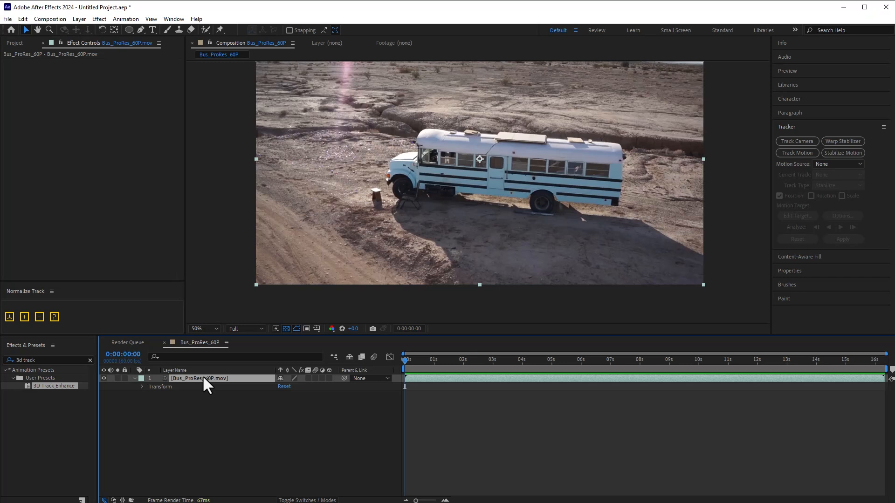
# Step: Run a 3D camera track on the Bus_ProRes_60P footage and scrub through the shot to check the track points
pyautogui.click(797, 142)
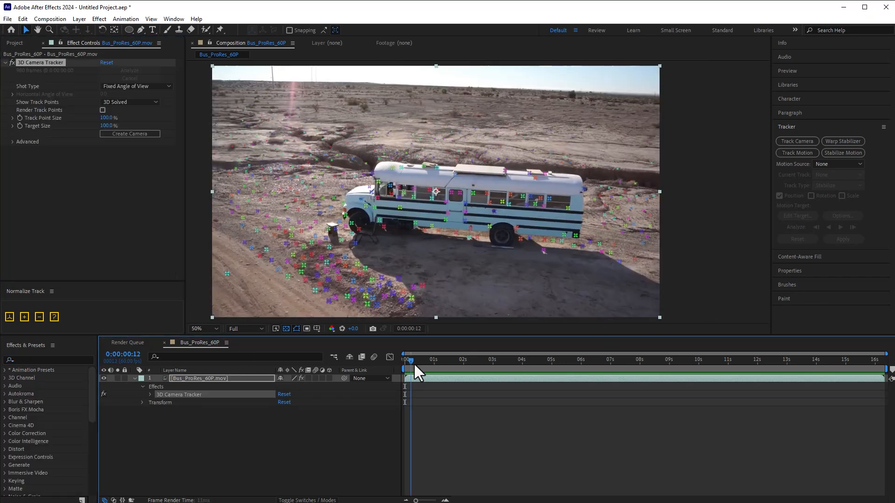
pyautogui.moveTo(413, 363); pyautogui.dragTo(614, 384)
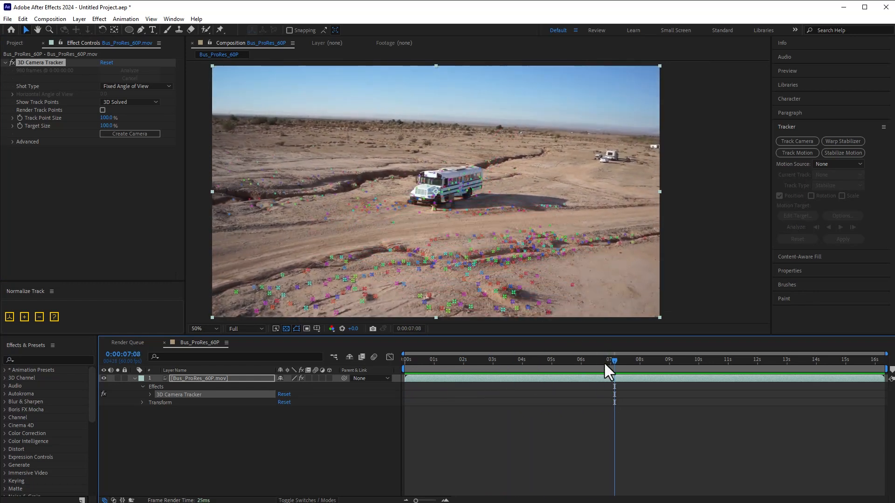
pyautogui.moveTo(605, 364); pyautogui.dragTo(385, 371)
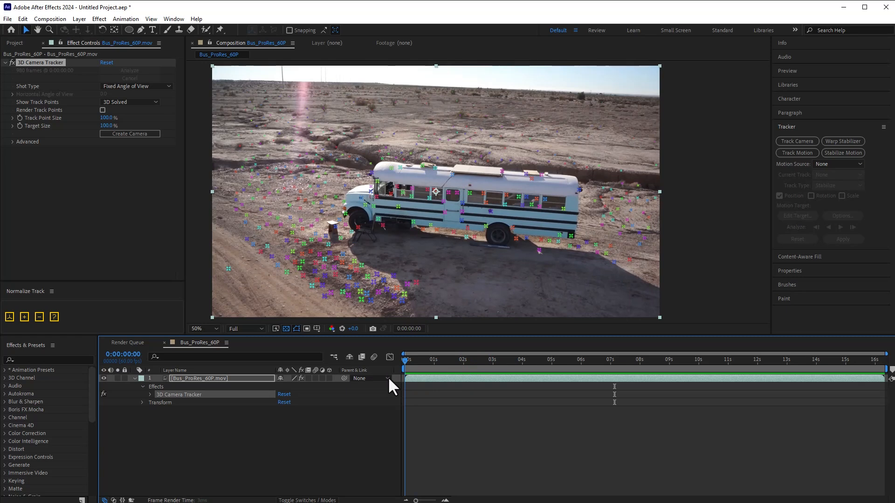
pyautogui.moveTo(403, 379); pyautogui.dragTo(521, 373)
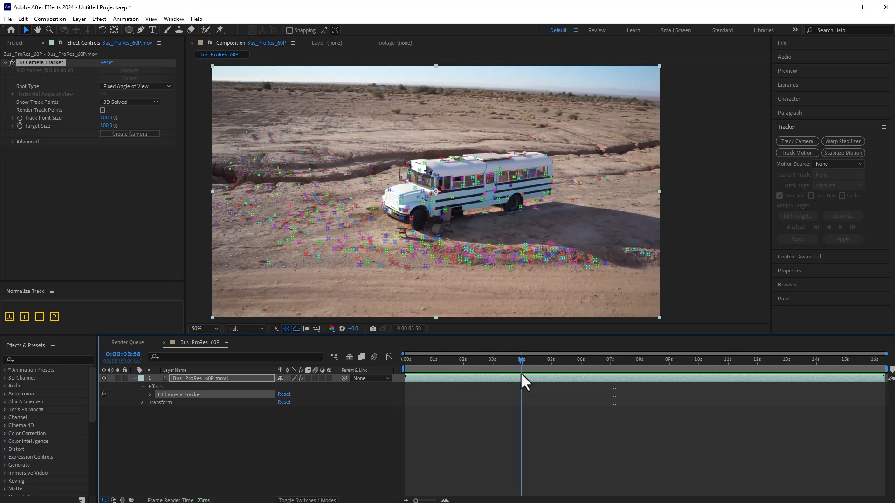
pyautogui.moveTo(521, 373); pyautogui.dragTo(515, 373)
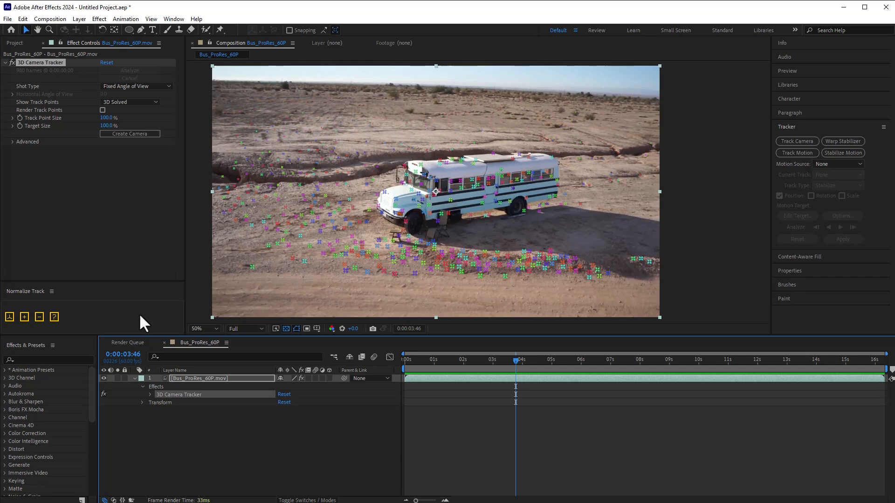
# Step: Apply the Lens Distortion Matcher effect to the Bus_ProRes_60P layer and set its lens type to Fisheye
pyautogui.click(211, 409)
pyautogui.moveTo(210, 379); pyautogui.dragTo(80, 49)
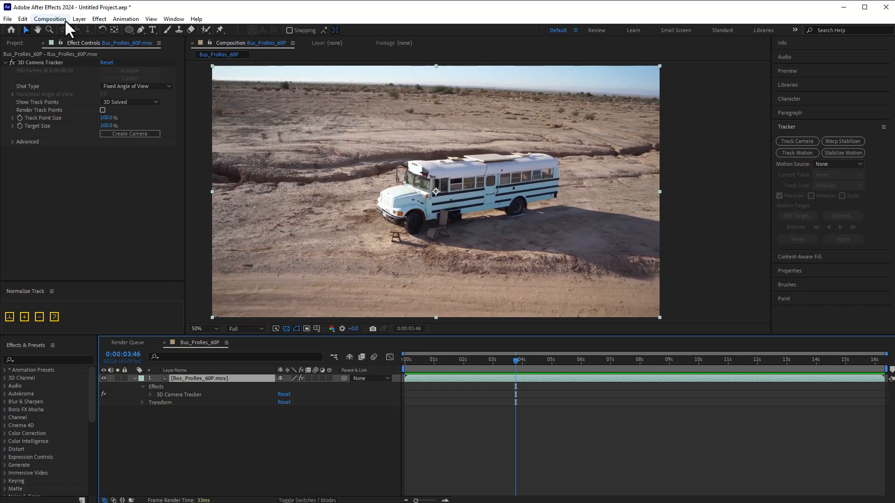
pyautogui.click(97, 18)
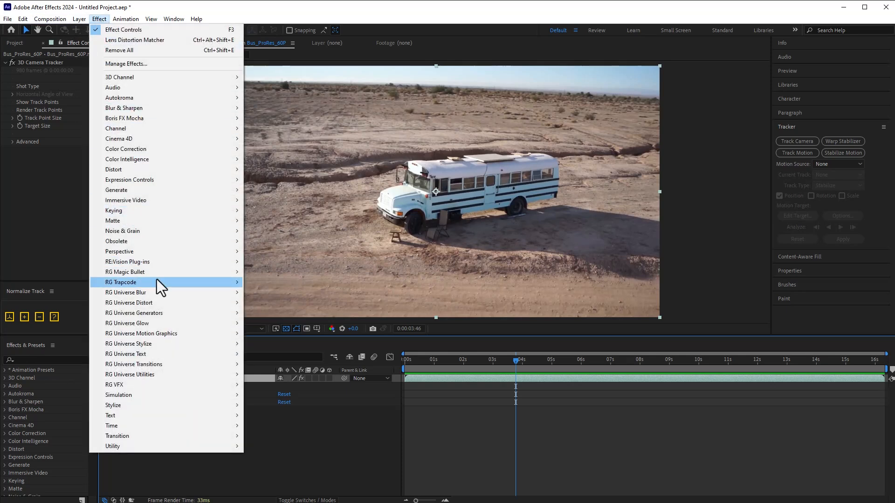
pyautogui.moveTo(143, 386)
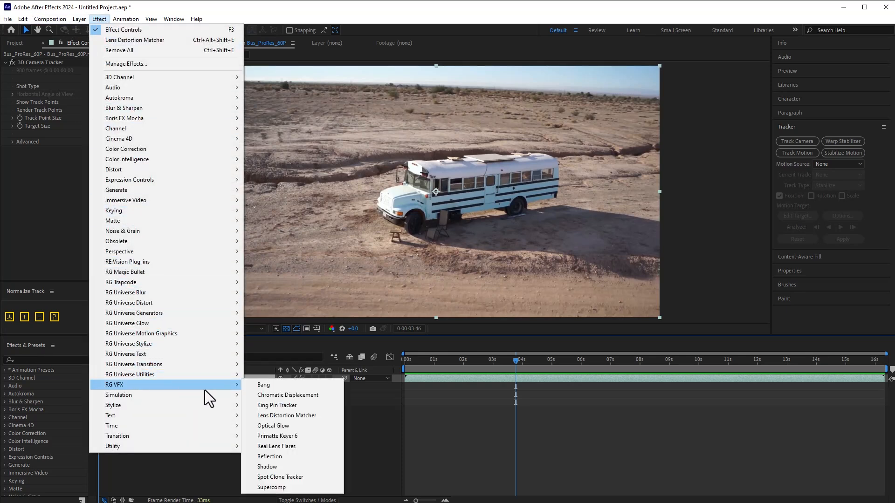
pyautogui.click(276, 413)
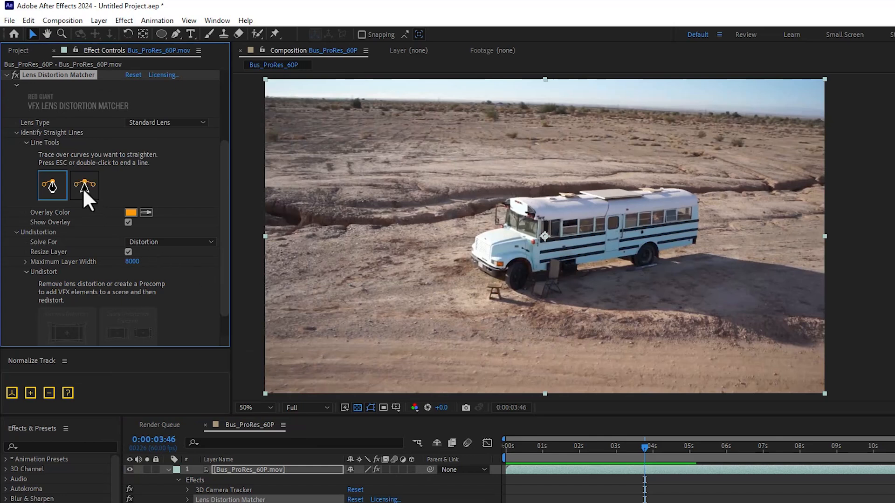
pyautogui.click(135, 123)
pyautogui.click(141, 145)
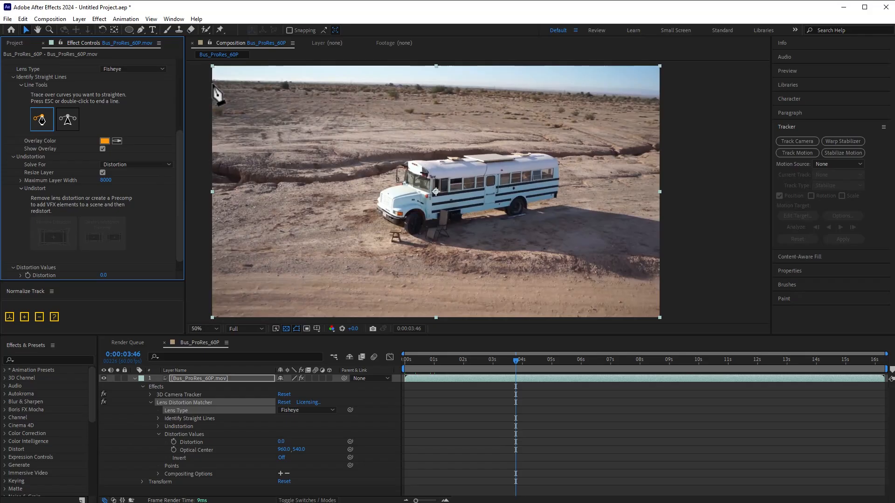
# Step: Trace the curved horizon with a three-point line and remove the lens distortion from the bus footage
pyautogui.click(213, 81)
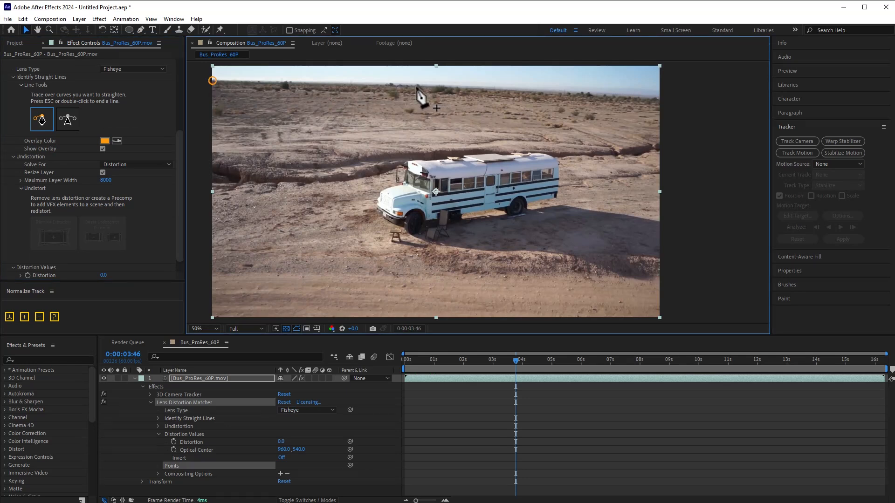
pyautogui.click(382, 84)
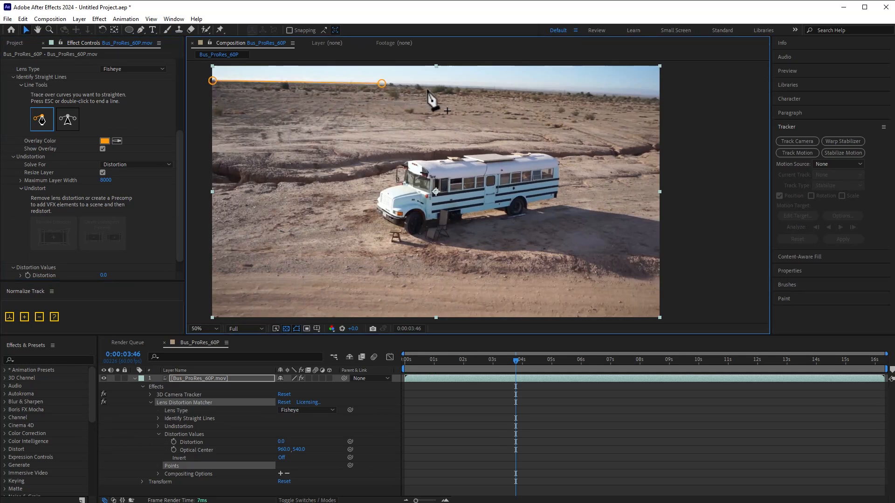
pyautogui.click(553, 93)
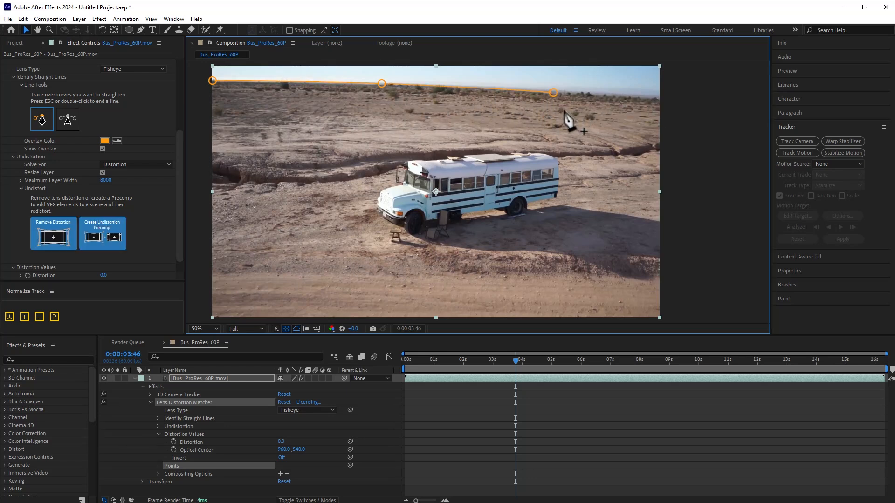
pyautogui.click(46, 236)
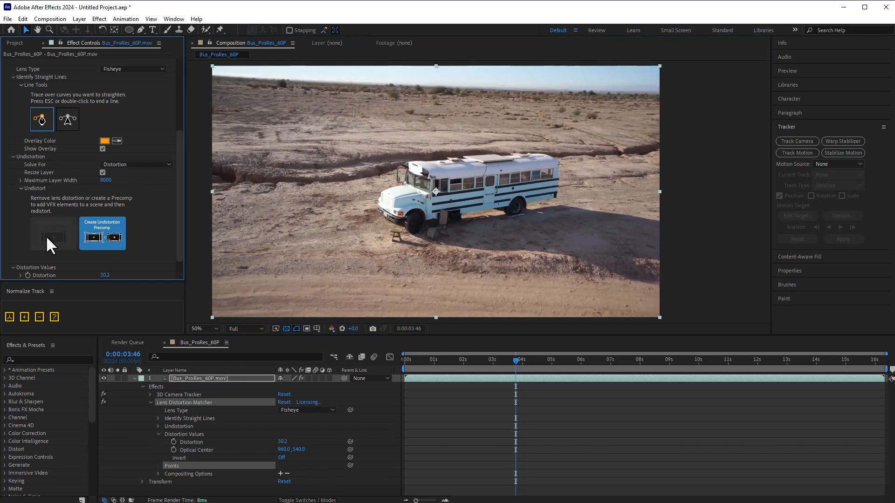
# Step: Compare the bus footage with and without Lens Distortion Matcher at an earlier frame around 0:00:01:30
pyautogui.moveTo(512, 364); pyautogui.dragTo(448, 363)
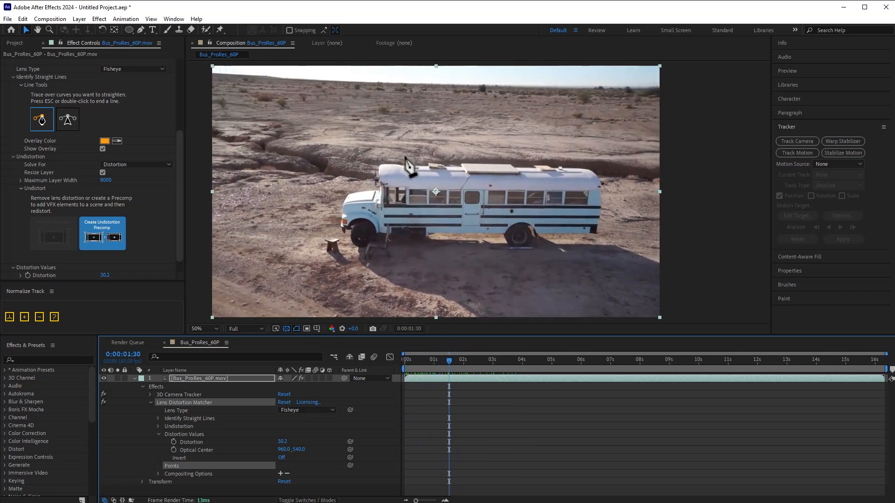
pyautogui.scroll(2, 43, 112)
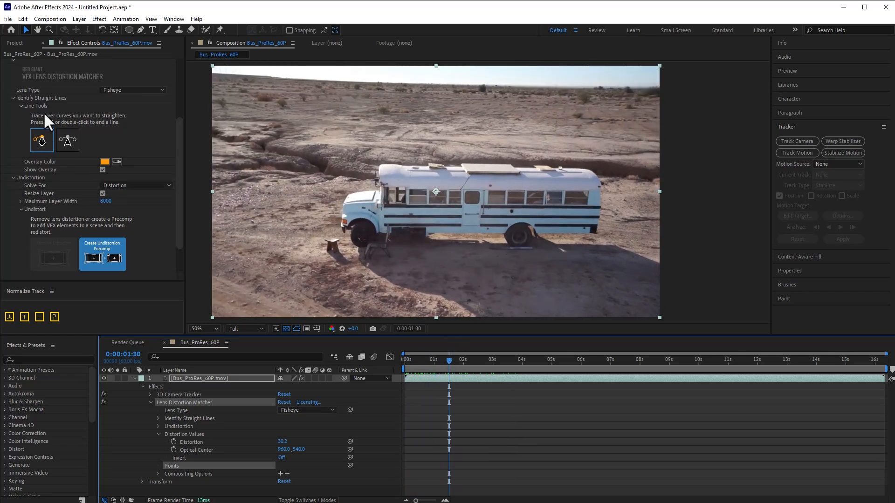
pyautogui.click(12, 73)
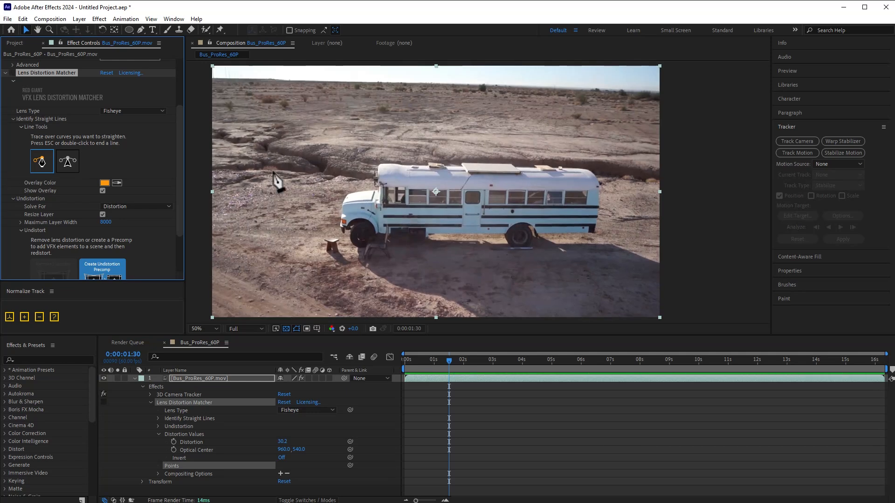
pyautogui.click(11, 73)
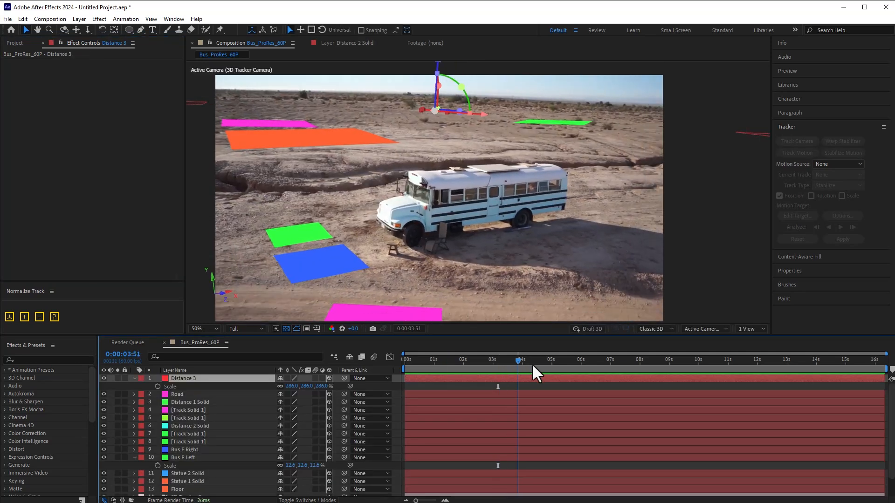
# Step: Normalize the camera track with all layers from Distance 3 through Floor selected, and scrub to check the solids' placement
pyautogui.moveTo(532, 363); pyautogui.dragTo(511, 360)
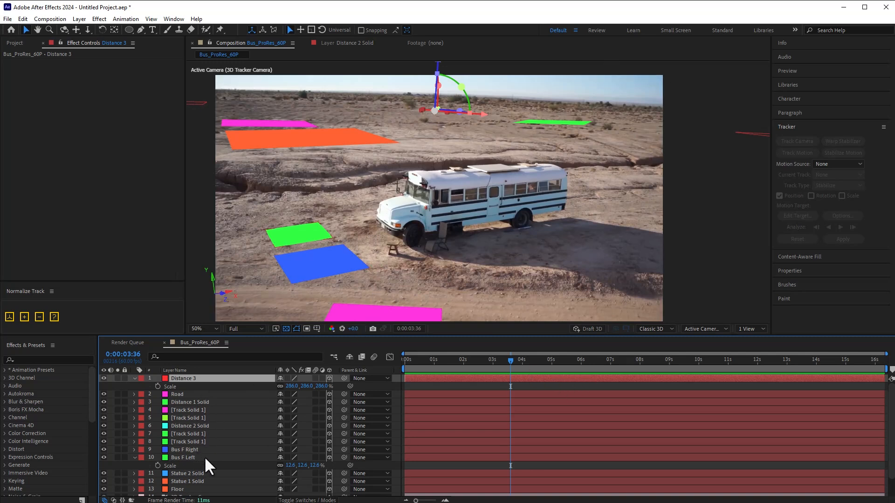
pyautogui.scroll(-1, 204, 457)
pyautogui.click(180, 468)
pyautogui.scroll(1, 180, 432)
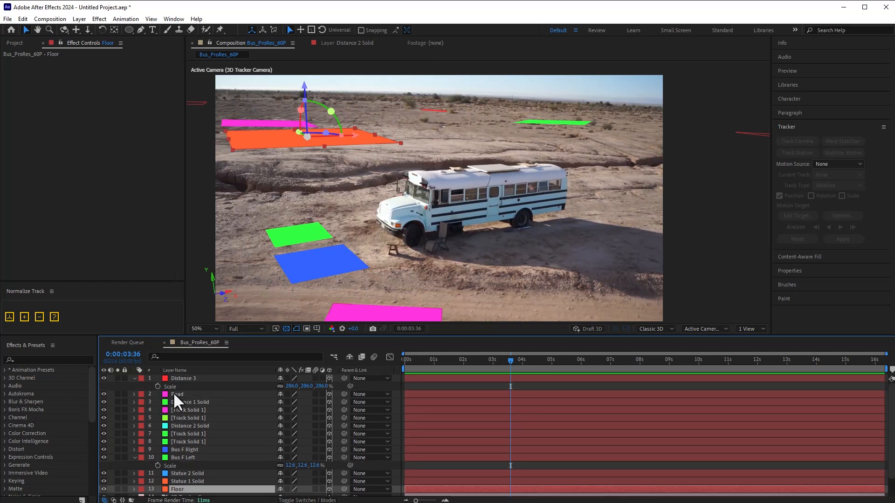
pyautogui.keyDown('shift'); pyautogui.click(178, 378); pyautogui.keyUp('shift')
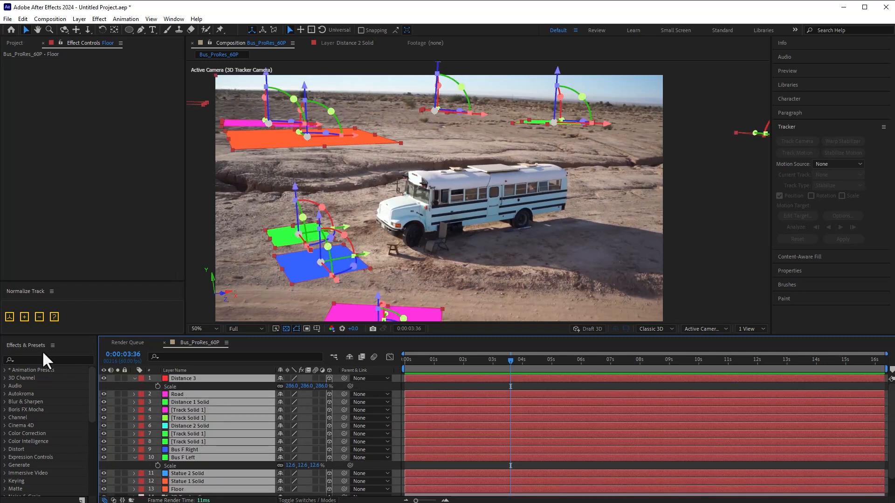
pyautogui.click(9, 317)
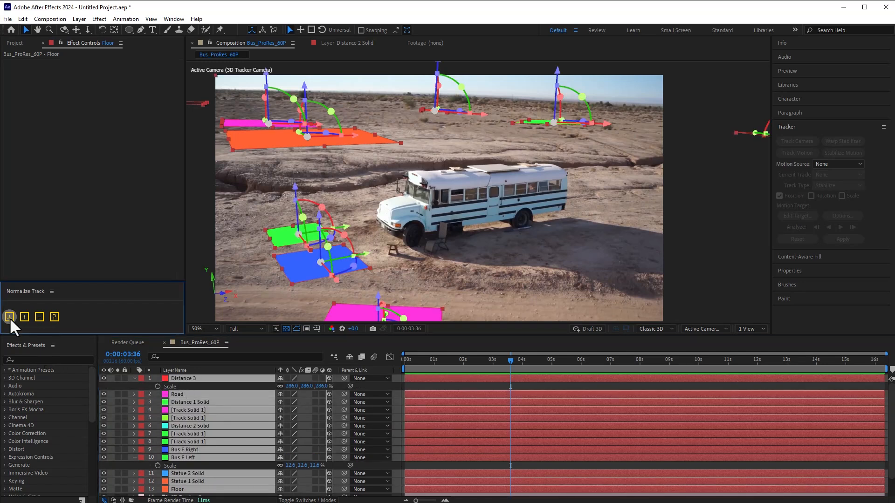
pyautogui.moveTo(450, 364); pyautogui.dragTo(506, 366)
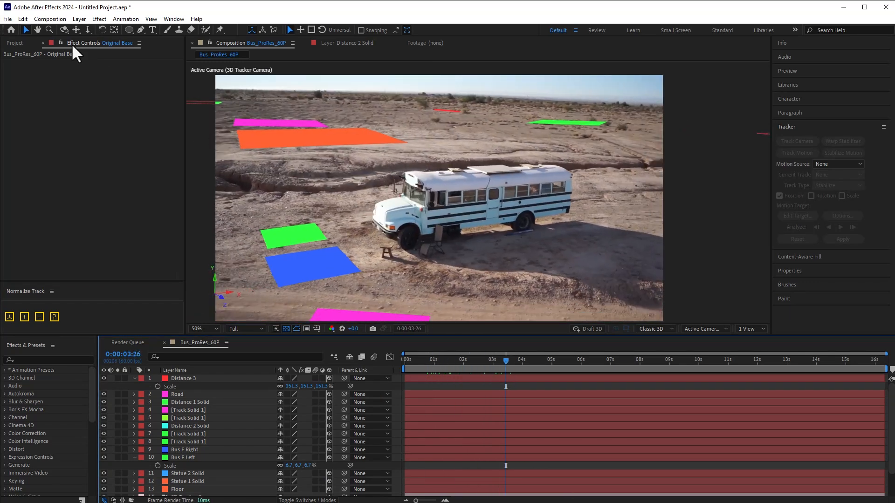
# Step: Open the export options for the bus project
pyautogui.click(8, 19)
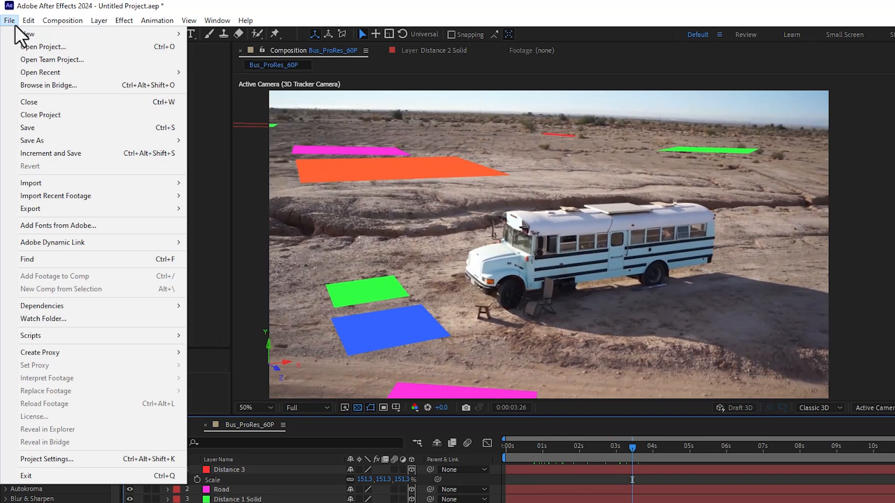
pyautogui.moveTo(48, 209)
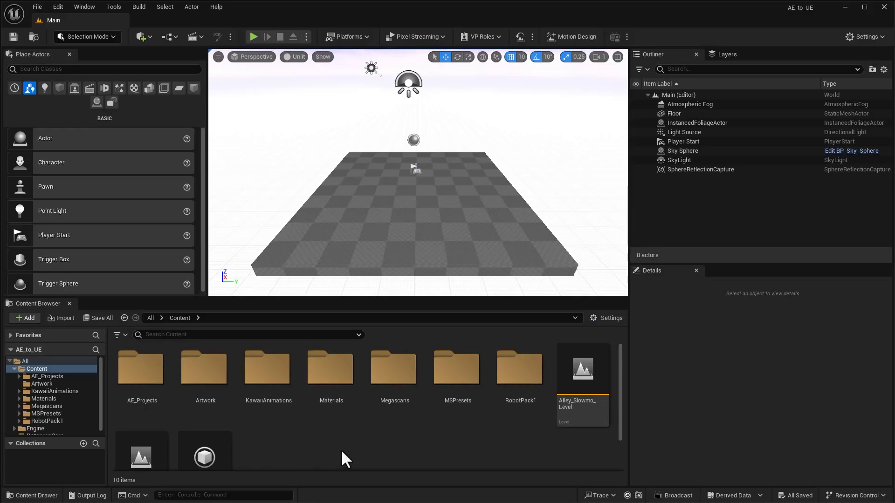
# Step: Create a new level from the Empty Level template
pyautogui.click(38, 7)
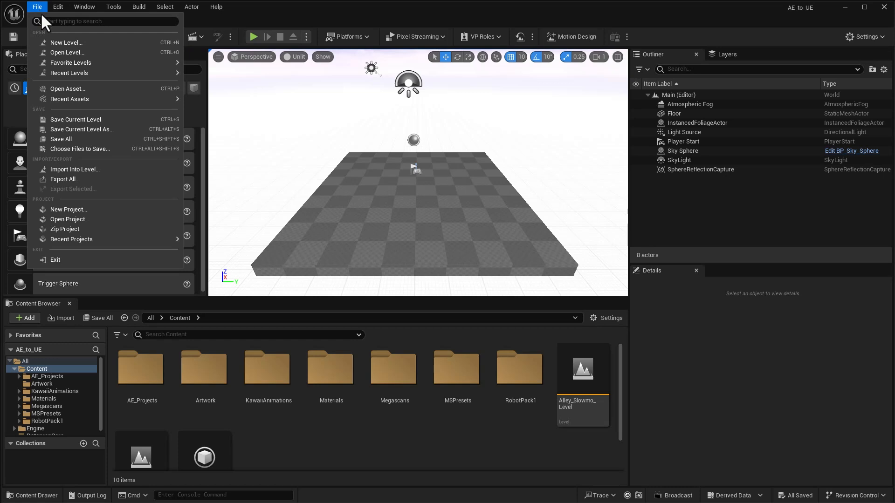
pyautogui.click(64, 43)
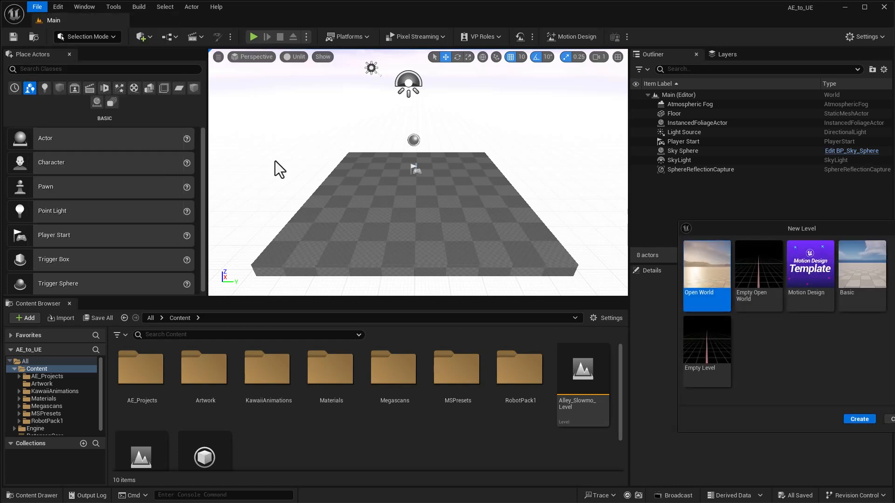
pyautogui.moveTo(718, 233); pyautogui.dragTo(487, 192)
pyautogui.click(460, 328)
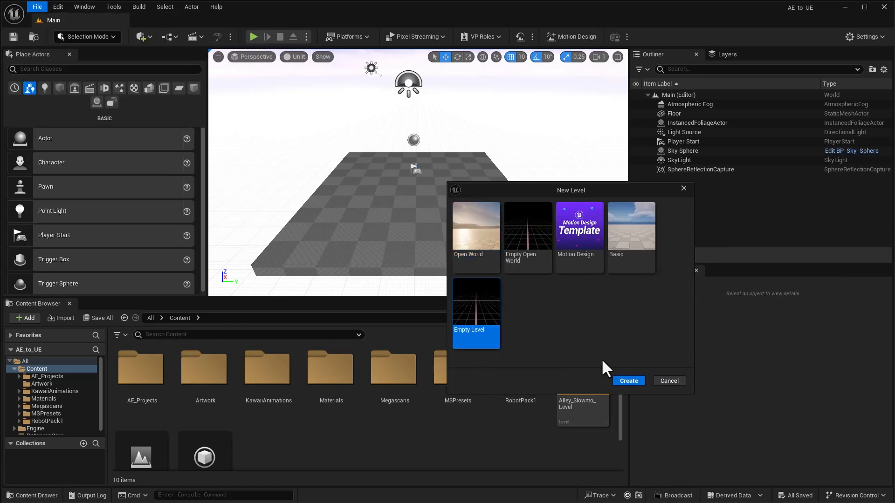
pyautogui.click(624, 380)
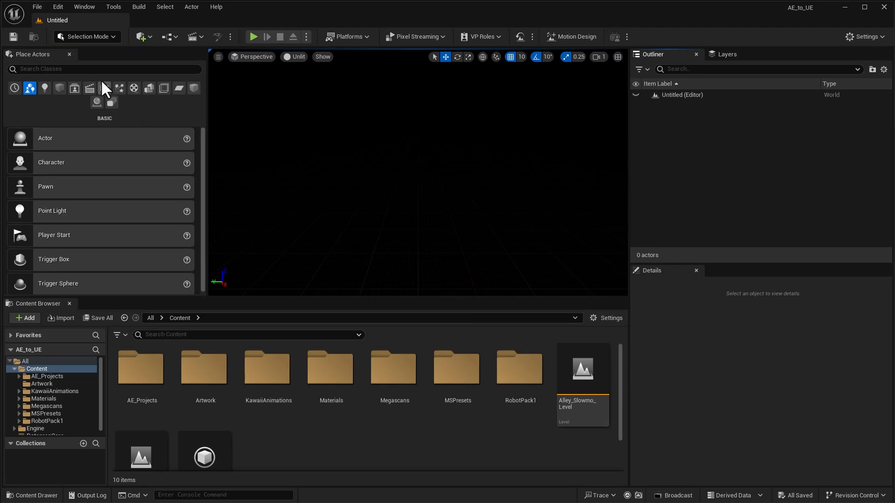
# Step: Start a Datasmith file import of Bus_Track.c4d with the AE_Projects content folder as its destination
pyautogui.click(138, 36)
pyautogui.moveTo(173, 124)
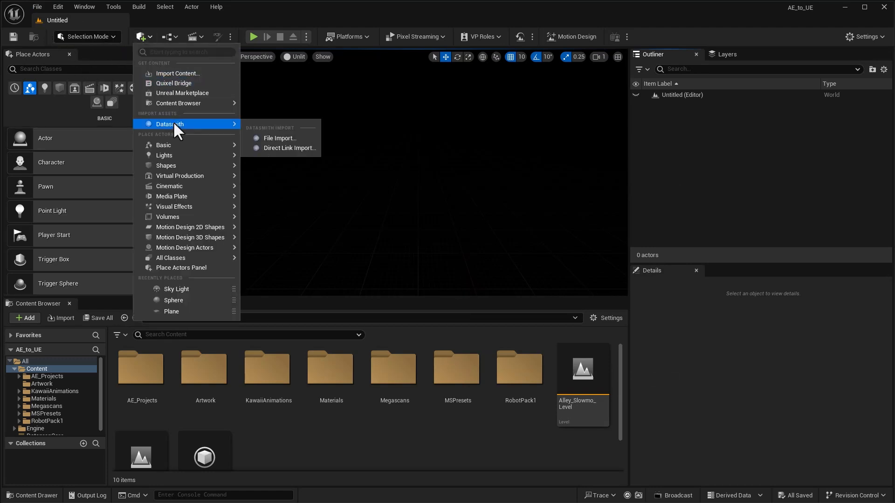
pyautogui.click(304, 138)
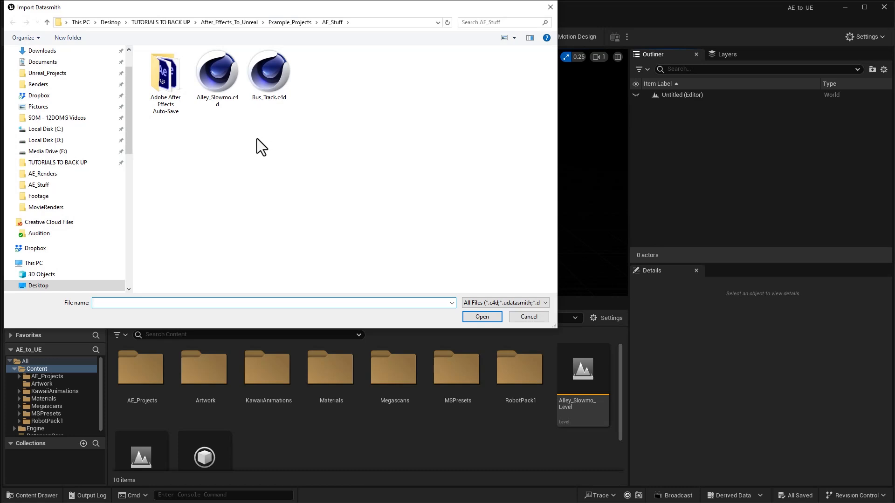
pyautogui.click(274, 78)
pyautogui.click(482, 317)
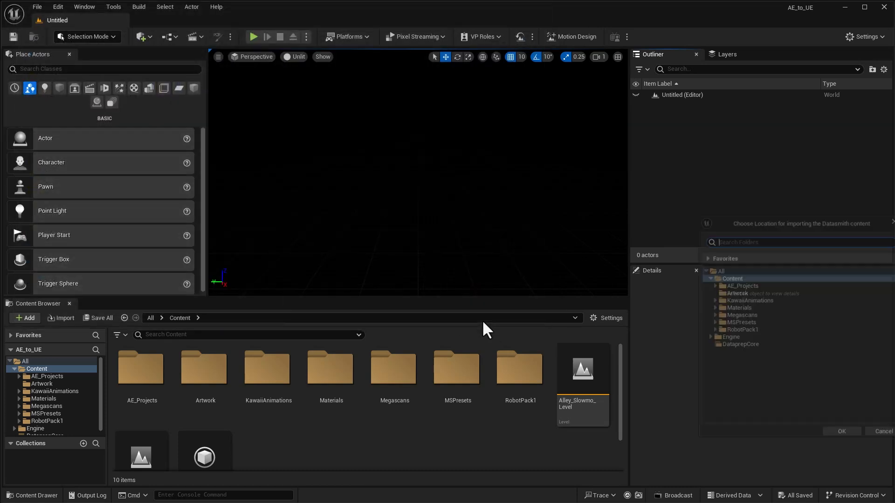
pyautogui.moveTo(748, 225); pyautogui.dragTo(627, 218)
pyautogui.click(621, 279)
pyautogui.click(708, 428)
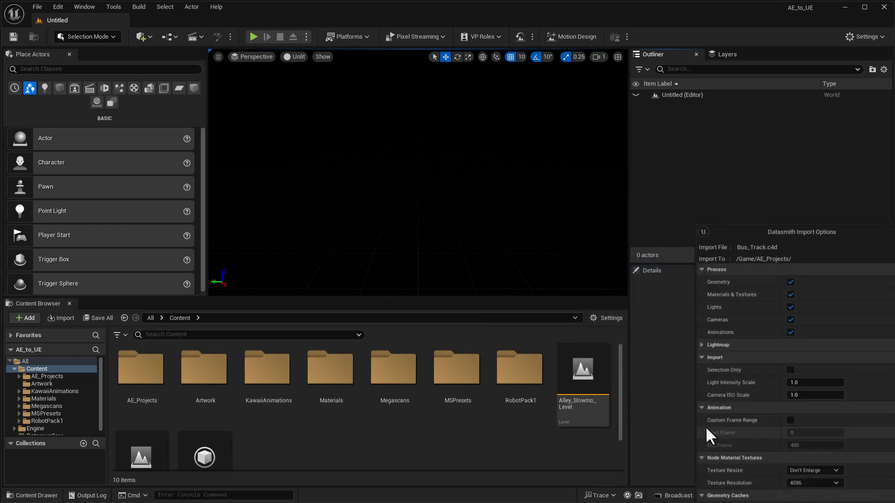
# Step: Import with the default Datasmith options, bringing in every solid from Floor through Distance 3 as a GeometryCache, excluding the root and Original Base
pyautogui.moveTo(765, 236); pyautogui.dragTo(455, 108)
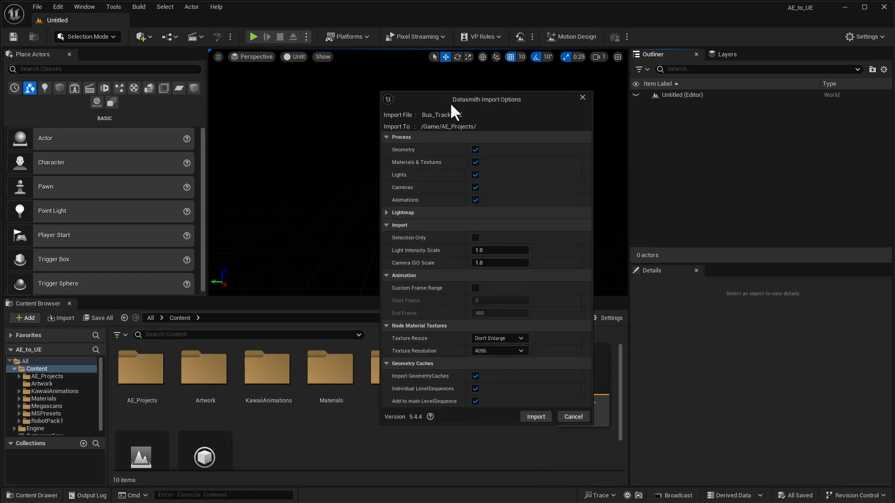
pyautogui.click(538, 417)
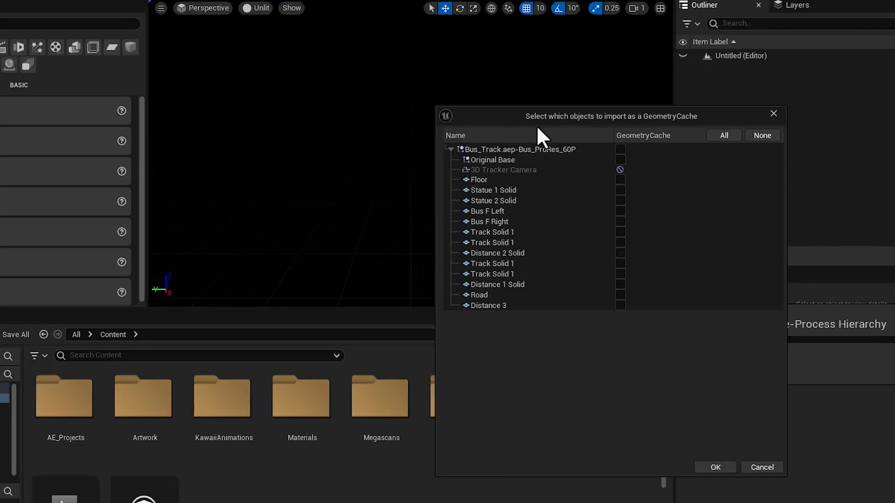
pyautogui.click(723, 136)
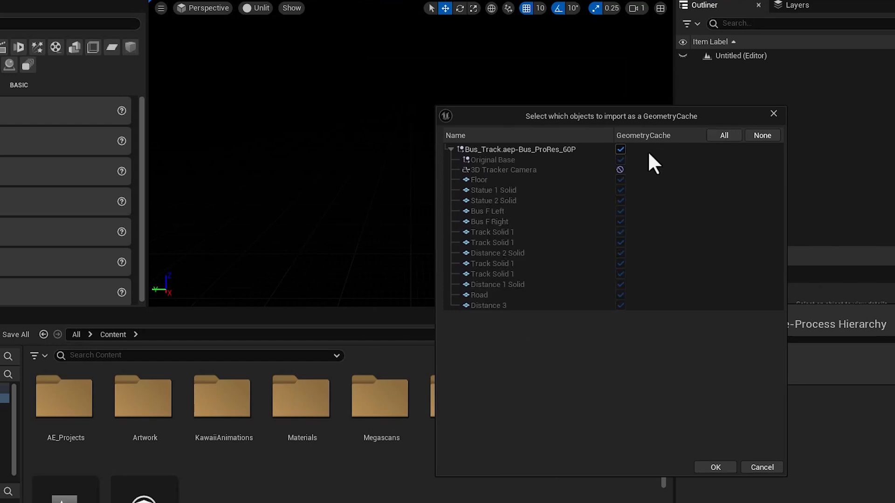
pyautogui.click(621, 149)
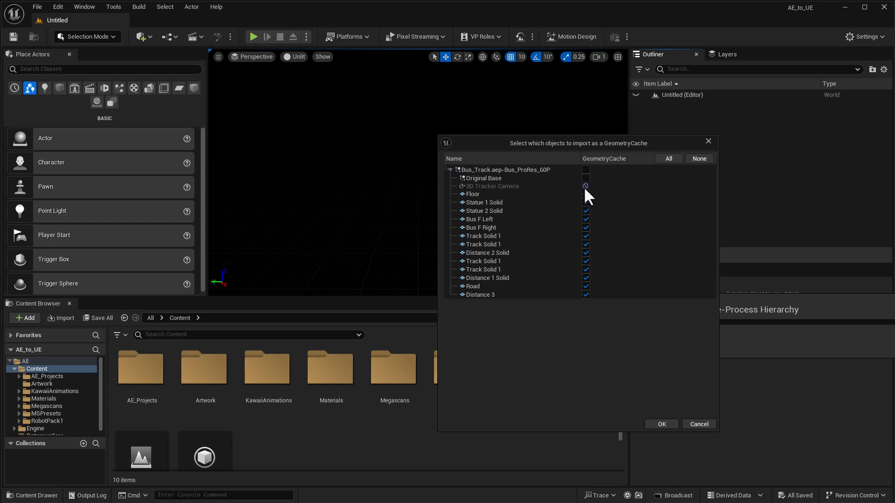
pyautogui.click(661, 423)
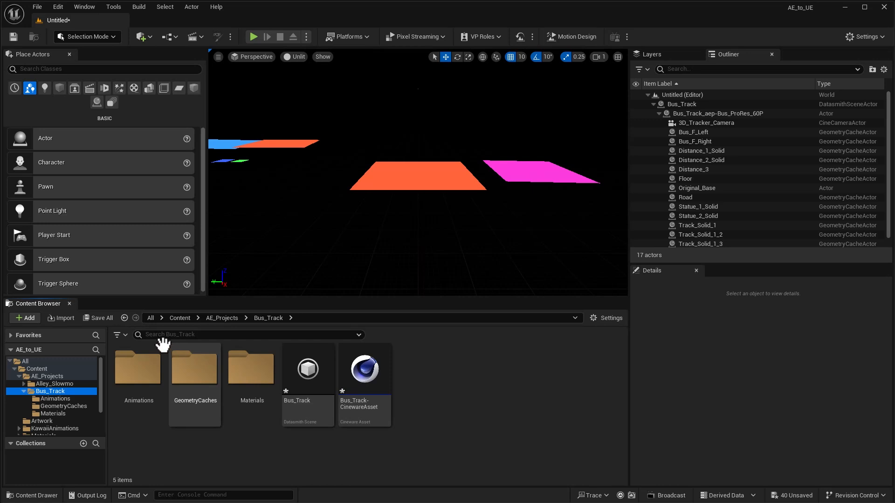
# Step: Switch to Motion Design mode and add the Bus_Track level sequence from the Animations folder to the Sequencer timeline
pyautogui.click(586, 36)
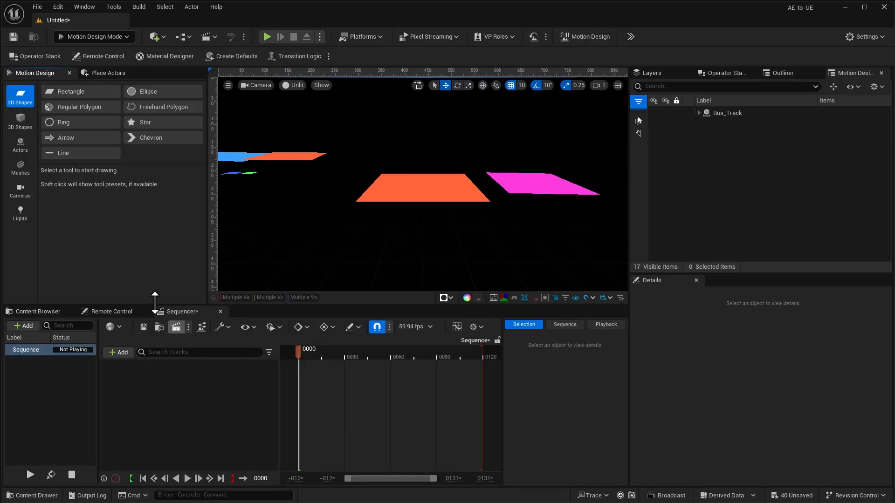
pyautogui.click(66, 313)
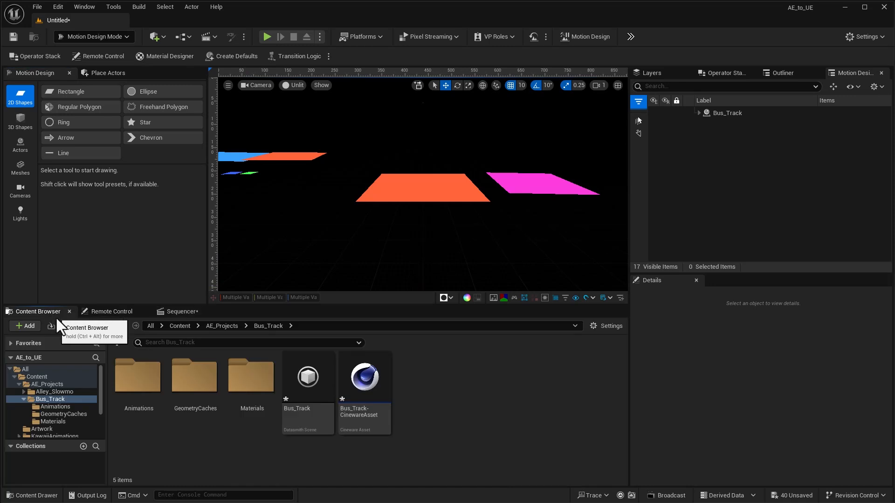
pyautogui.doubleClick(135, 375)
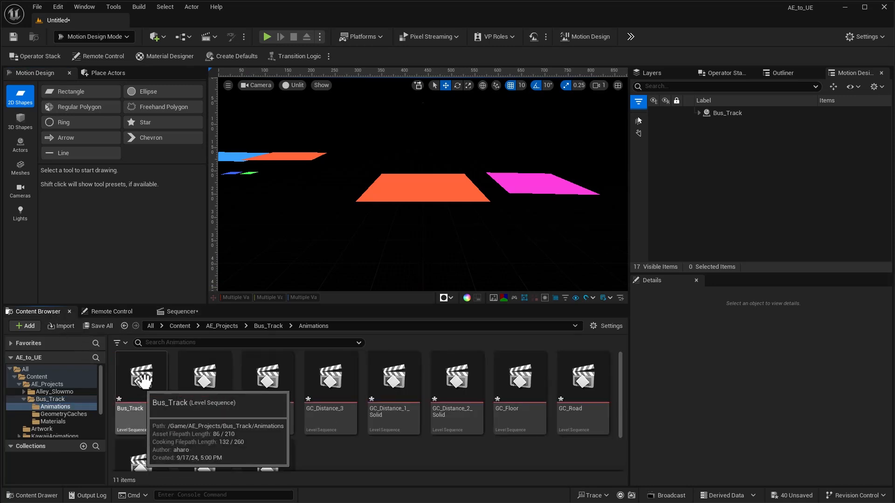
pyautogui.moveTo(140, 382); pyautogui.dragTo(161, 378)
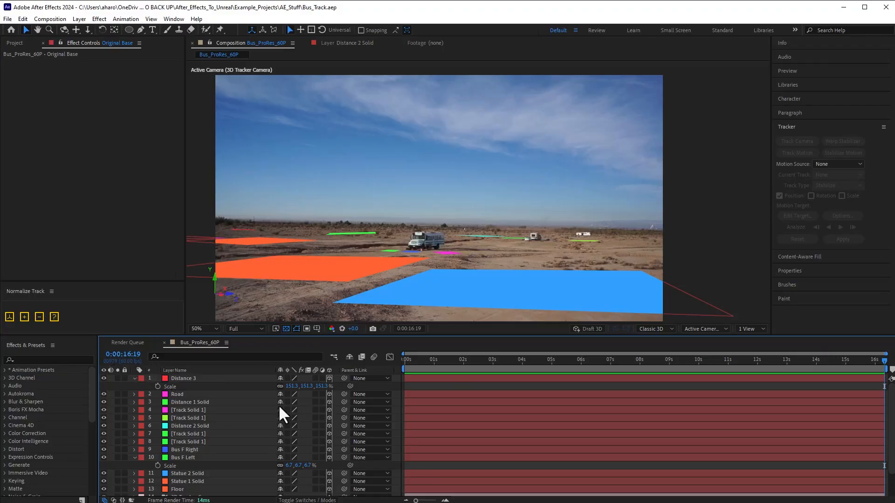
# Step: Return to Unreal Engine and set the sequence to 60 fps with its playback end at frame 979
pyautogui.click(844, 7)
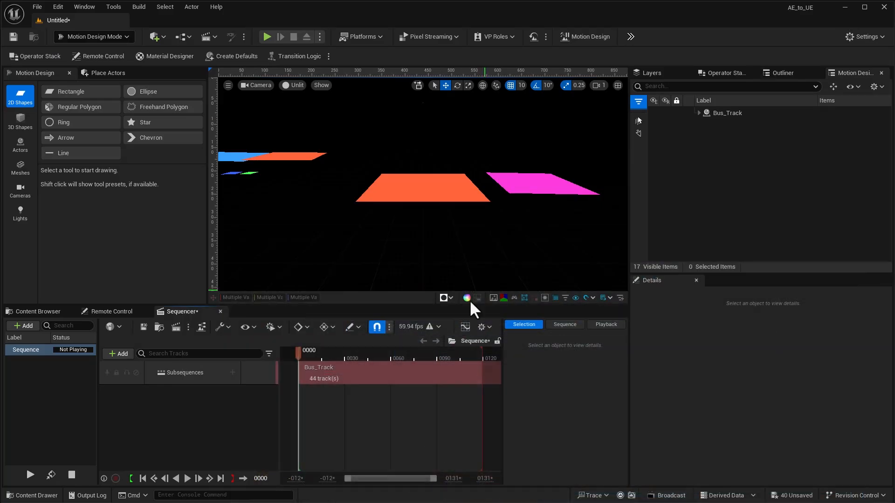
pyautogui.click(416, 327)
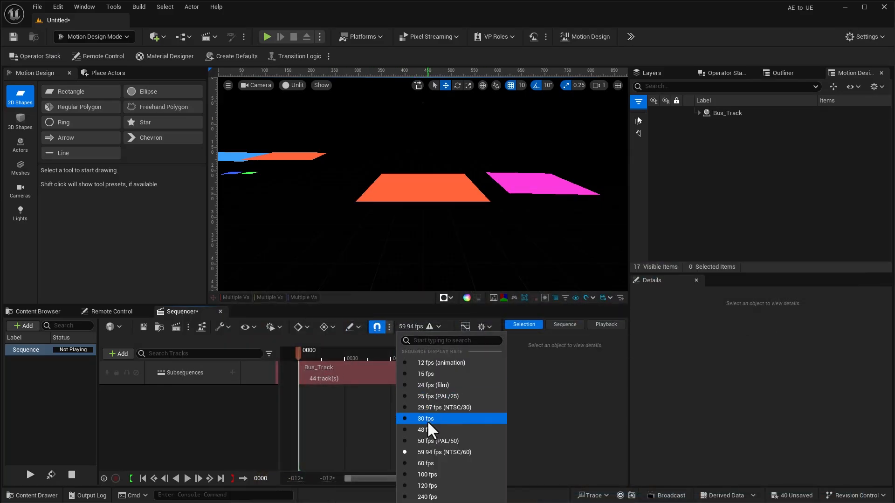
pyautogui.click(430, 462)
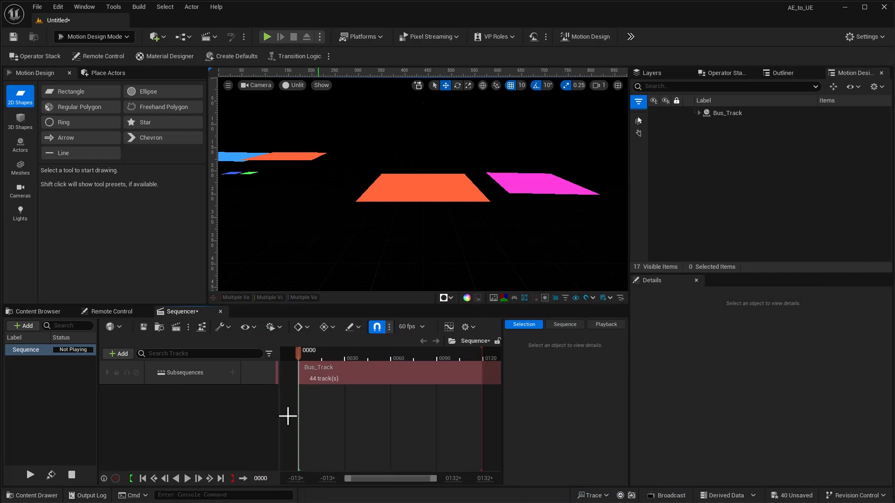
pyautogui.click(261, 479)
pyautogui.press('Return')
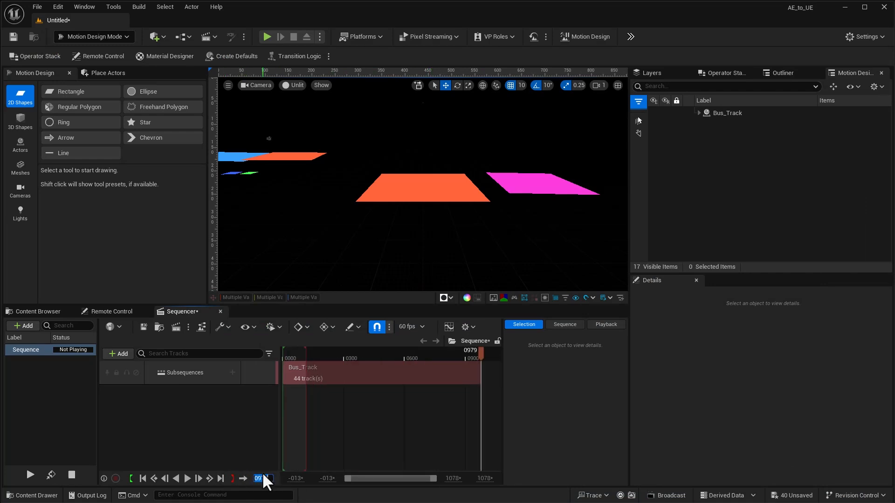
pyautogui.click(232, 478)
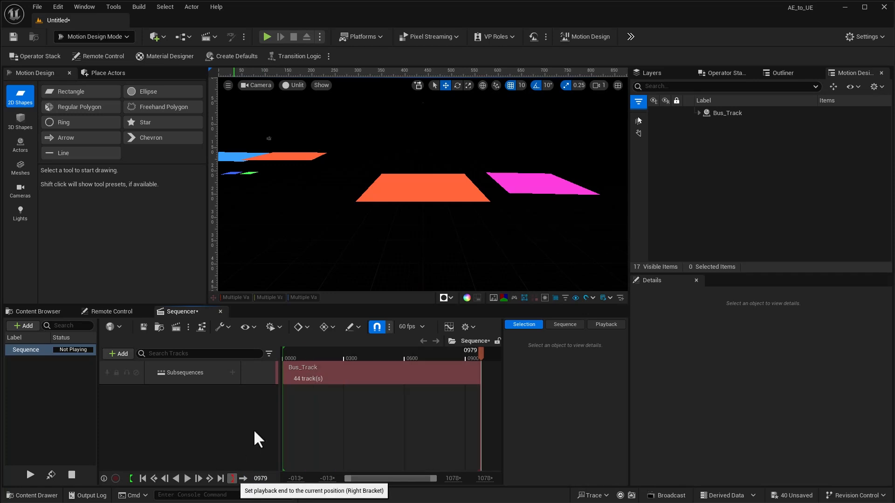
# Step: View the scene through 3D_Tracker_Camera and play the sequence to check the camera move
pyautogui.click(250, 86)
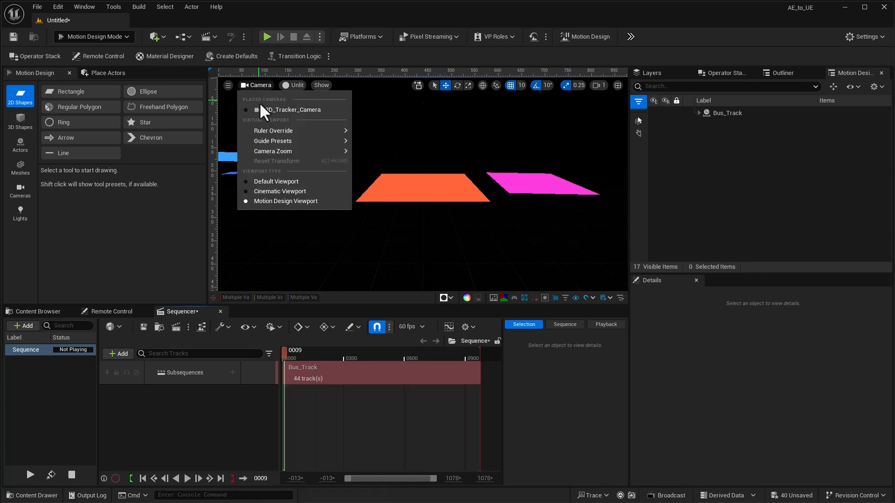
pyautogui.click(260, 108)
pyautogui.press('space')
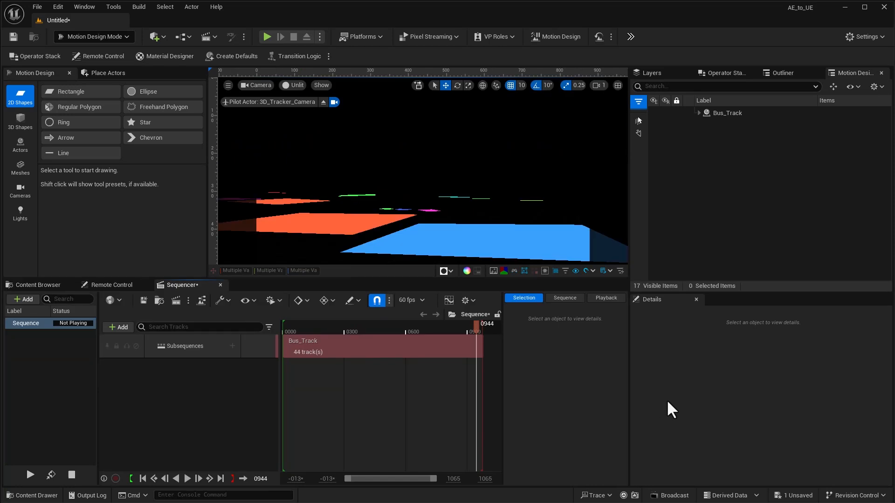
# Step: Add a Media Plate actor and set its media file to Bus_ProRes_60P.mov
pyautogui.click(19, 148)
pyautogui.click(62, 138)
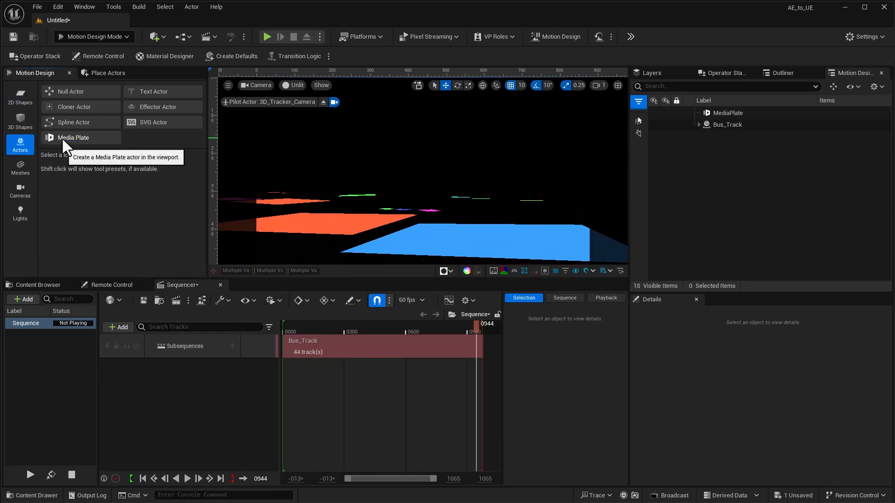
pyautogui.click(396, 179)
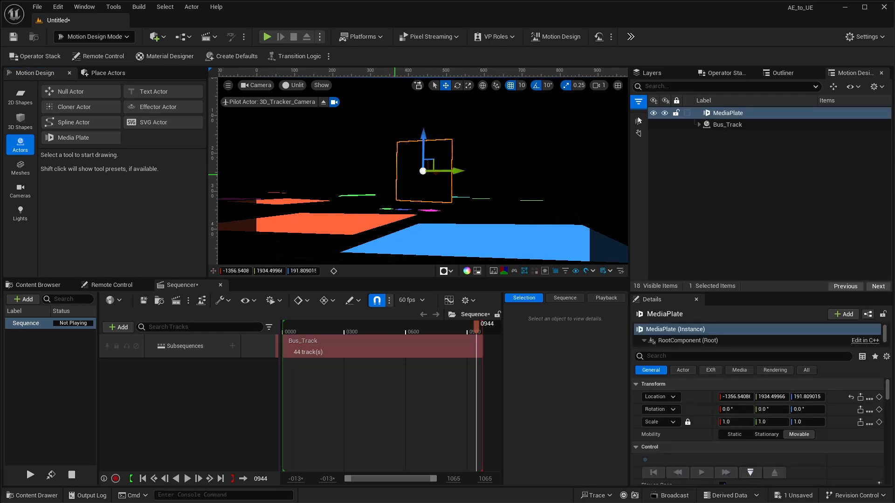
pyautogui.scroll(-5, 839, 454)
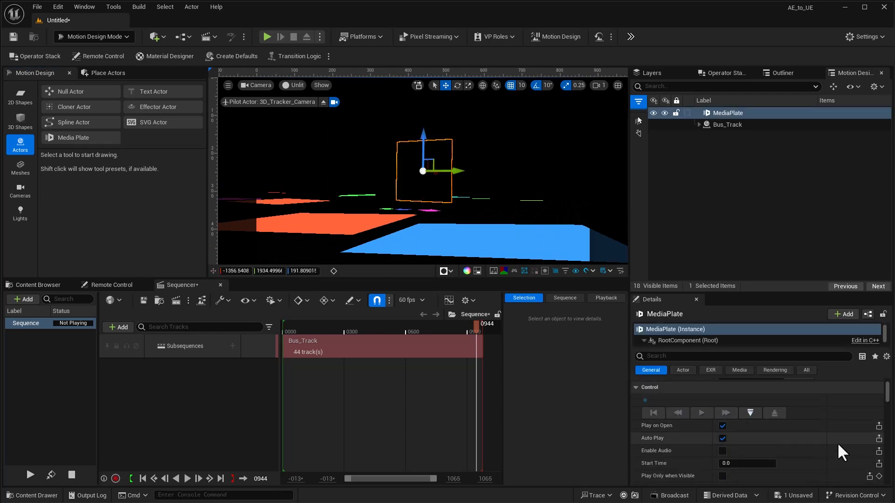
pyautogui.scroll(-3, 838, 455)
pyautogui.click(771, 409)
pyautogui.click(375, 83)
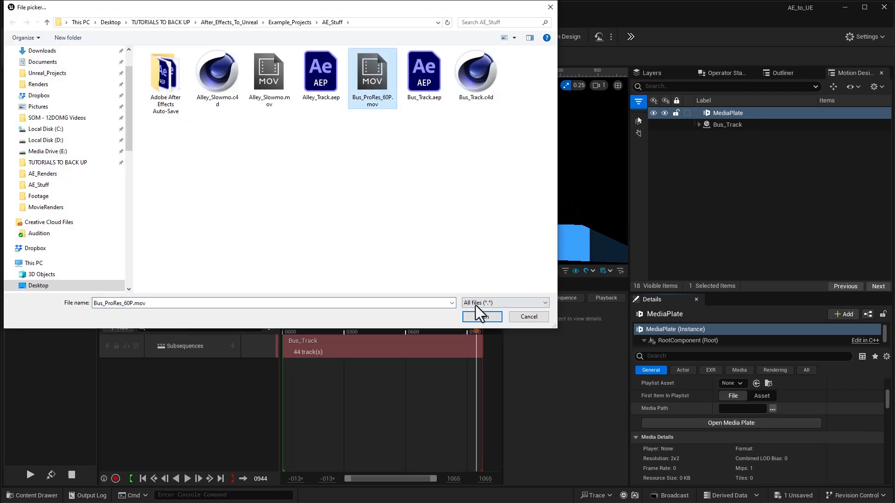
pyautogui.click(482, 317)
# Step: Open the bus footage on the media plate and pause its playback
pyautogui.scroll(2, 820, 414)
pyautogui.scroll(5, 819, 415)
pyautogui.click(755, 441)
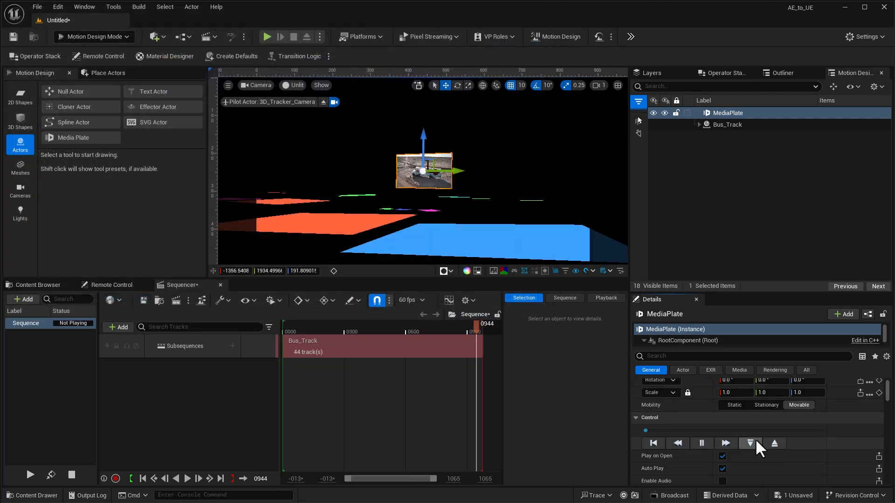
pyautogui.click(704, 442)
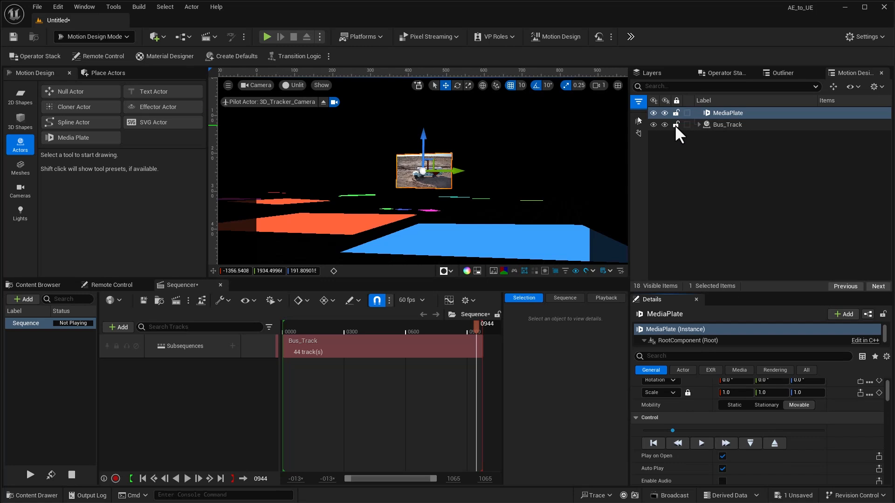
# Step: Parent the MediaPlate to 3D_Tracker_Camera in the Outliner
pyautogui.click(779, 74)
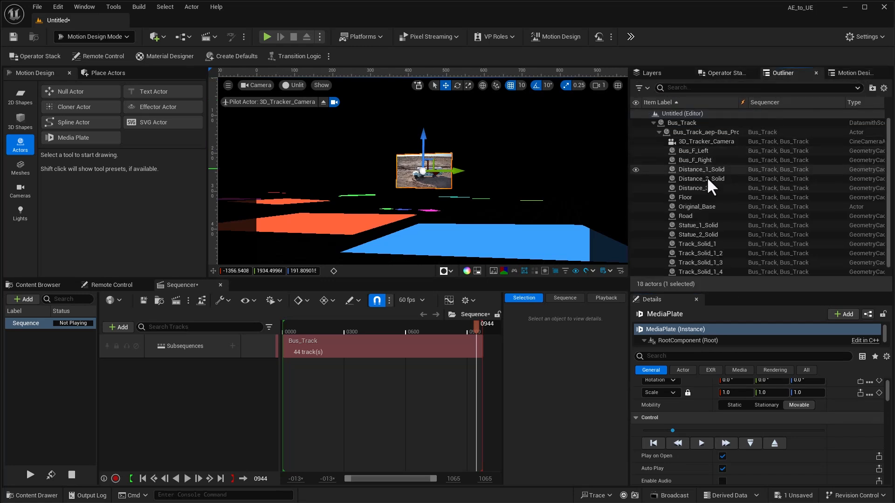
pyautogui.scroll(-1, 708, 177)
pyautogui.moveTo(685, 272); pyautogui.dragTo(697, 141)
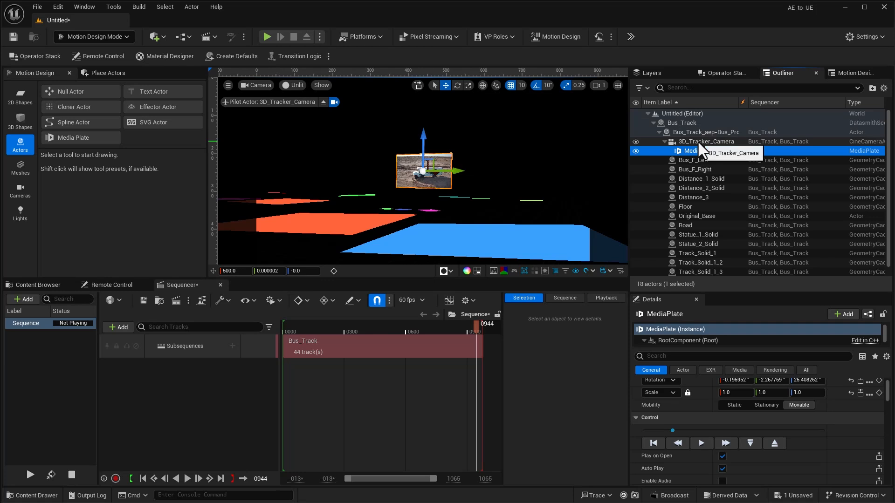
# Step: Reset the MediaPlate's rotation and location, and set its X location to 25000
pyautogui.scroll(2, 837, 411)
pyautogui.click(851, 409)
pyautogui.click(851, 397)
pyautogui.moveTo(741, 397); pyautogui.dragTo(888, 397)
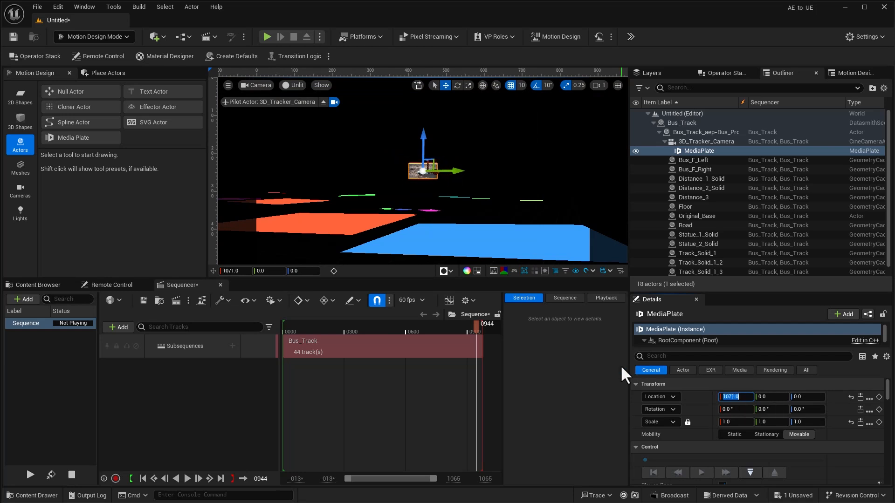
pyautogui.write('25000')
pyautogui.press('Return')
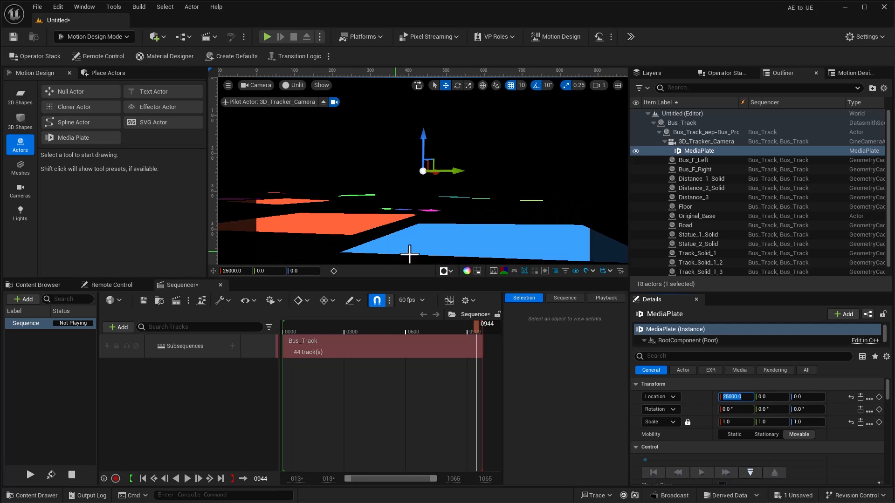
# Step: Try an Align Actors option on the MediaPlate and set its uniform scale to 300
pyautogui.click(477, 271)
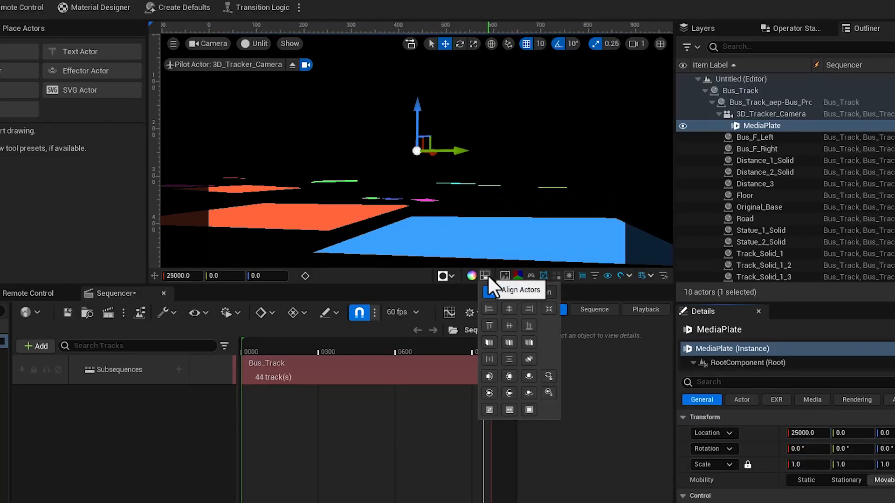
pyautogui.click(529, 410)
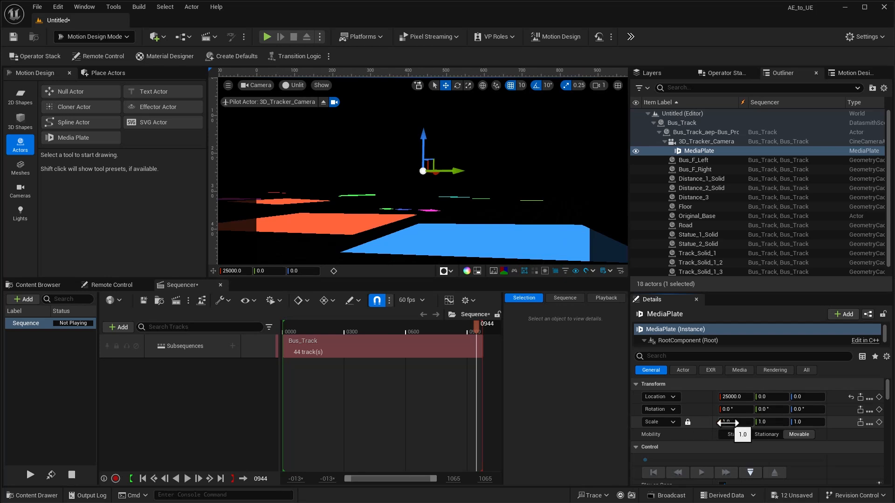
pyautogui.click(727, 423)
pyautogui.write('30')
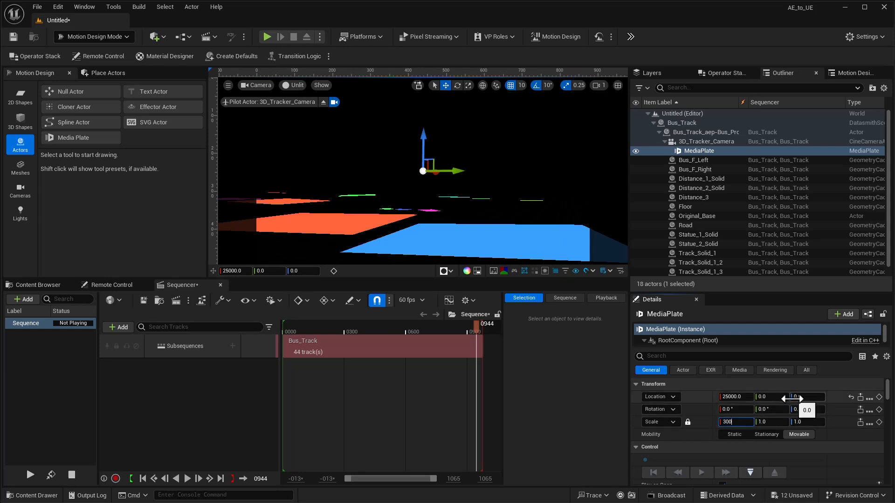
pyautogui.write('0')
pyautogui.press('Return')
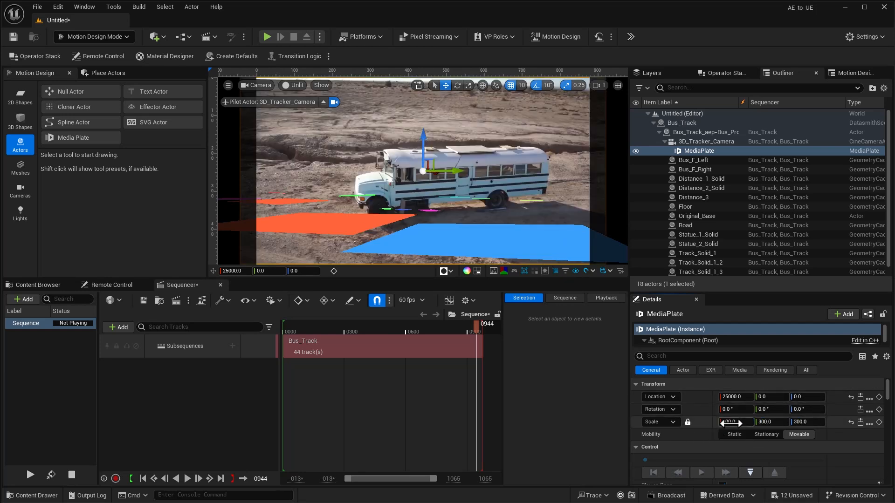
# Step: Fine-tune the MediaPlate's uniform scale, trying 250 and 275 and settling on about 272.64 so it fills the camera frame
pyautogui.moveTo(735, 422); pyautogui.dragTo(721, 422)
pyautogui.click(738, 422)
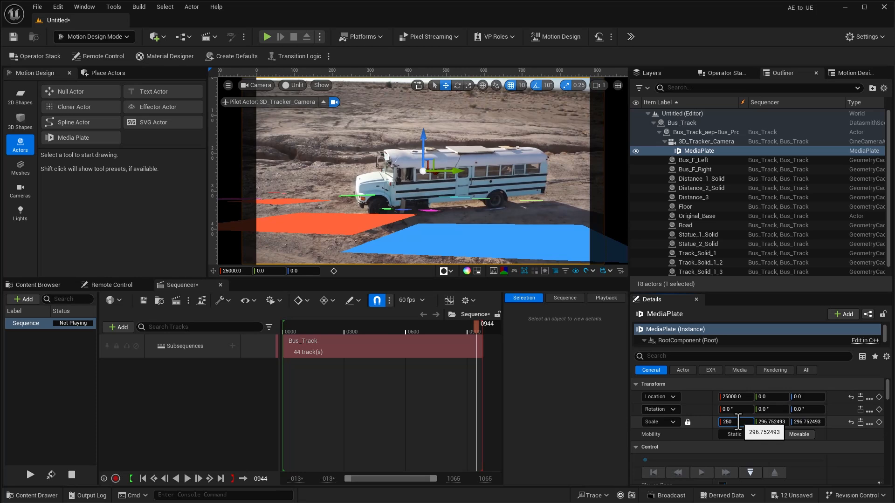
pyautogui.write('250')
pyautogui.press('Return')
pyautogui.click(730, 421)
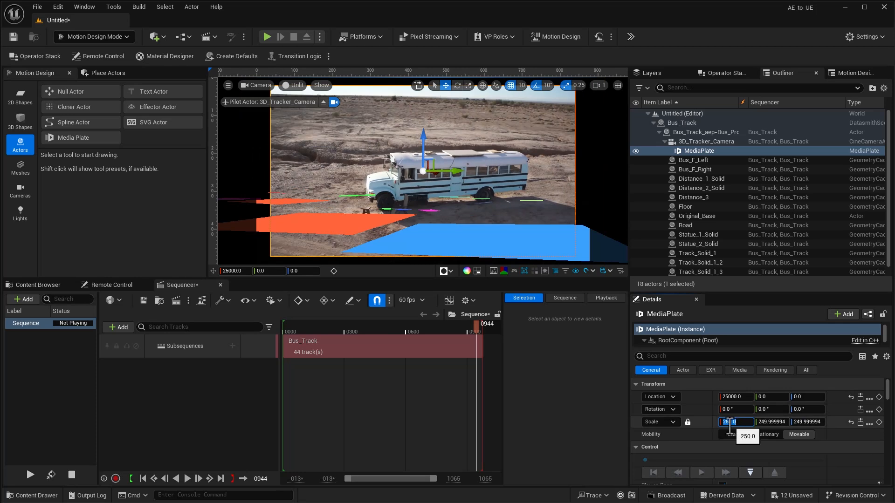
pyautogui.write('275')
pyautogui.press('Return')
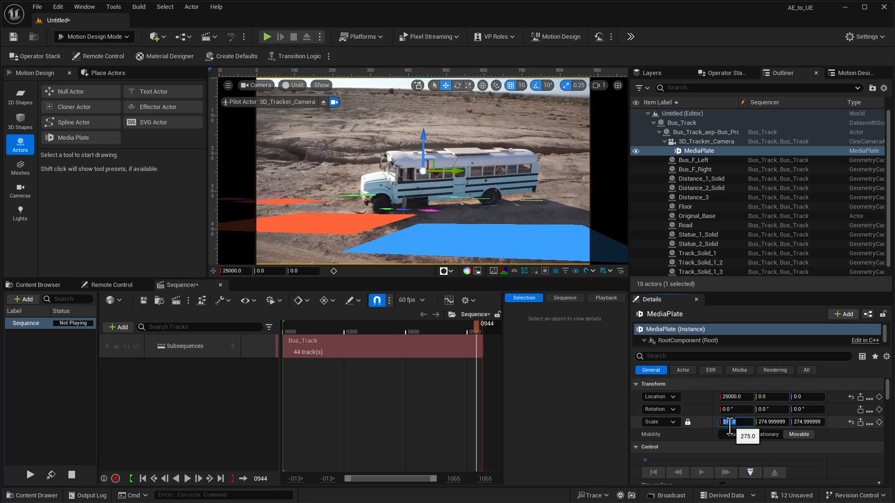
pyautogui.moveTo(726, 421); pyautogui.dragTo(717, 422)
pyautogui.click(689, 169)
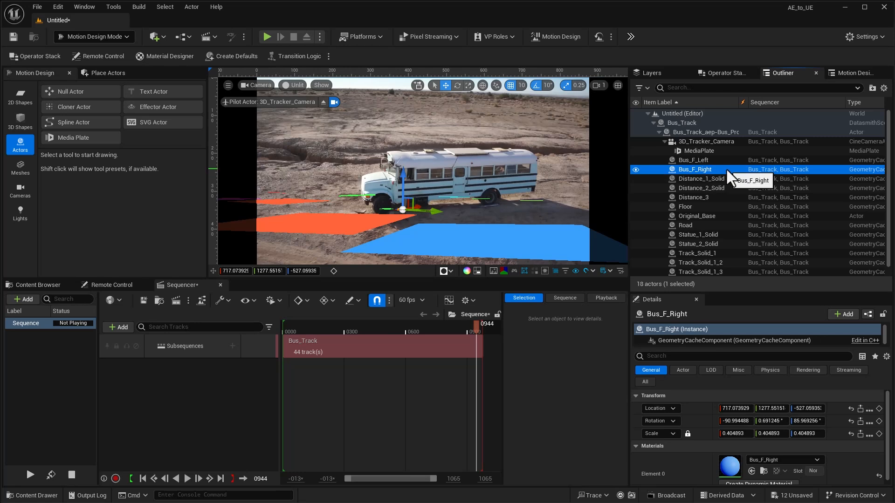
# Step: Add the MediaPlate to the Sequencer as a track and disable autoplay on the actor
pyautogui.click(700, 151)
pyautogui.moveTo(700, 150); pyautogui.dragTo(176, 402)
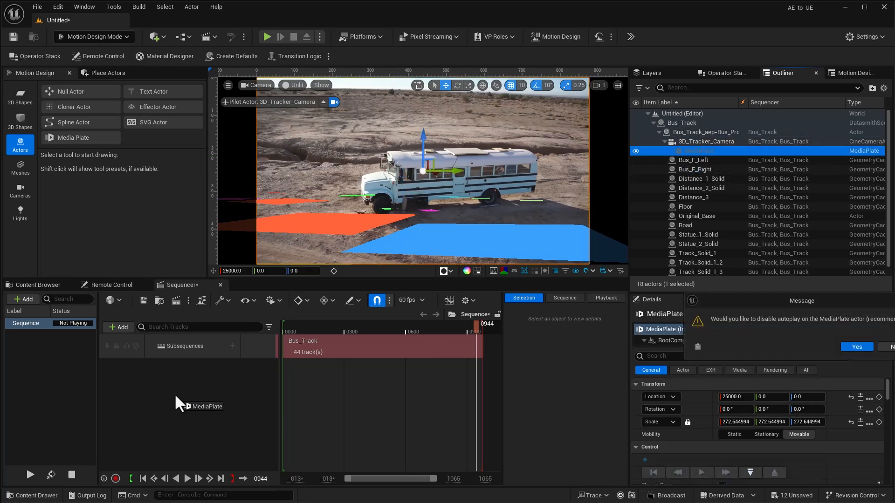
pyautogui.click(852, 346)
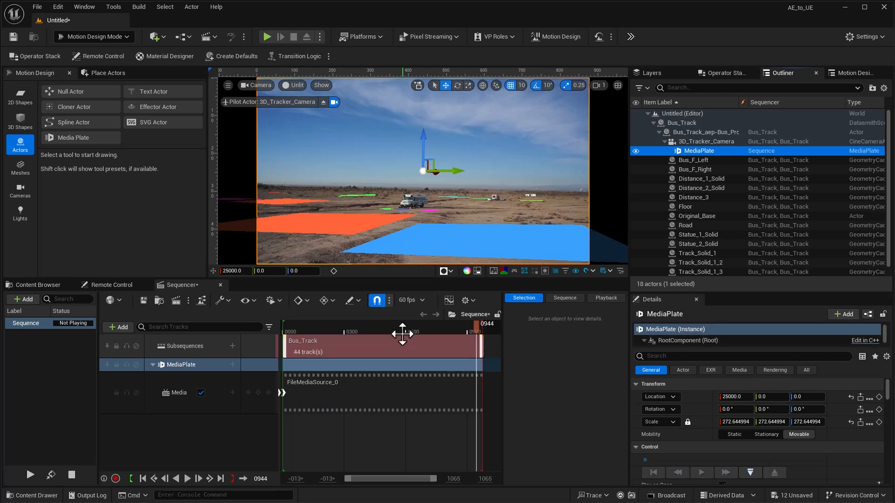
# Step: Play the sequence and trim the end of the MediaPlate's media section to match the end of the Bus_Track section
pyautogui.click(285, 325)
pyautogui.press('space')
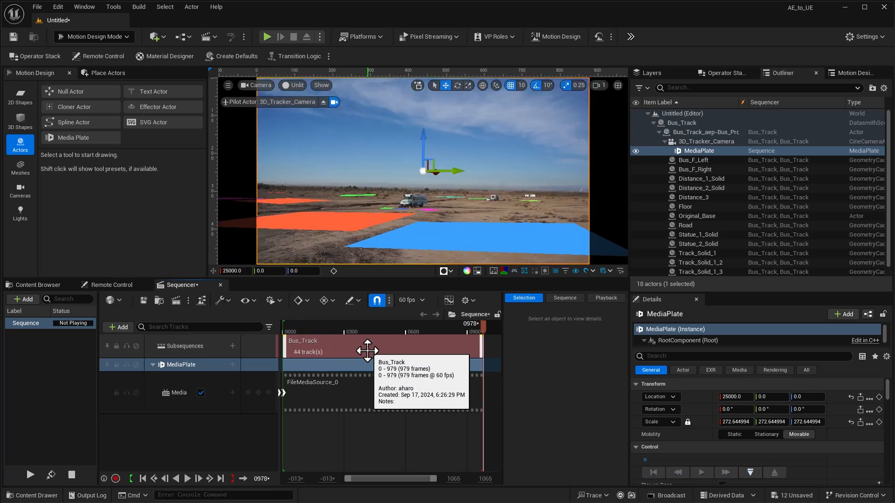
pyautogui.scroll(5, 490, 327)
pyautogui.scroll(6, 490, 327)
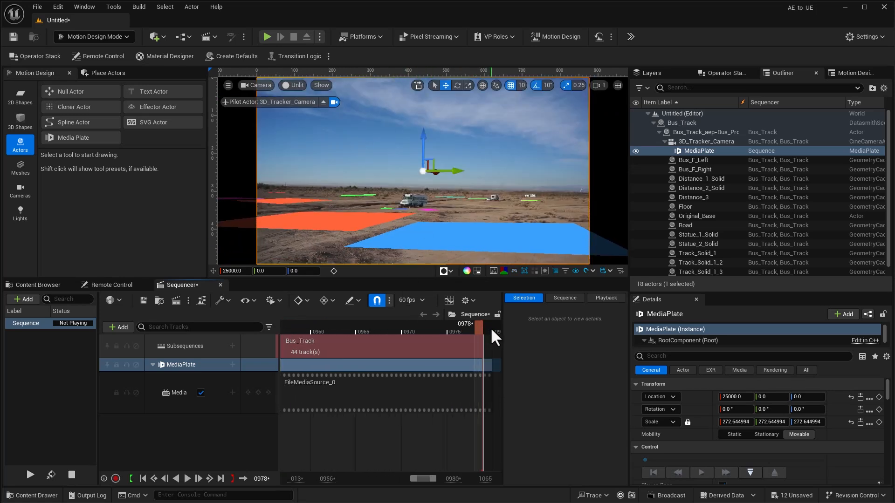
pyautogui.moveTo(474, 369); pyautogui.dragTo(459, 369)
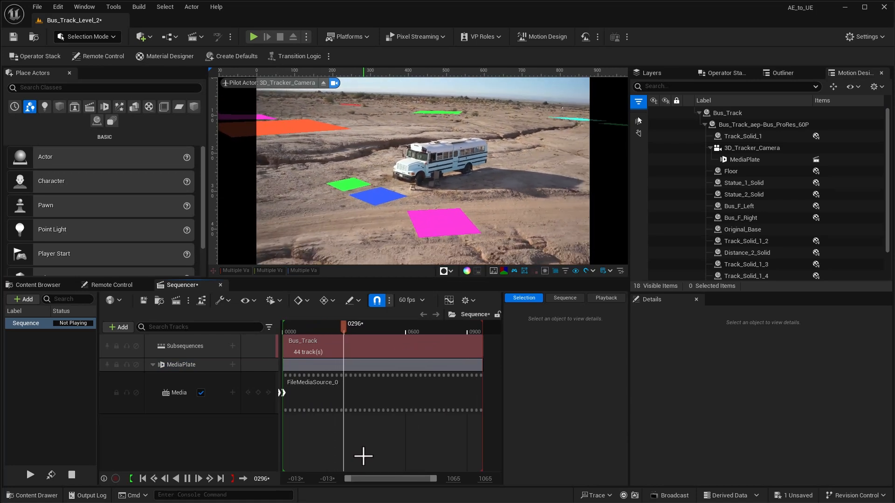
# Step: Stop playback with the playhead at frame 933 and open Quixel Bridge
pyautogui.press('space')
pyautogui.moveTo(431, 330); pyautogui.dragTo(473, 331)
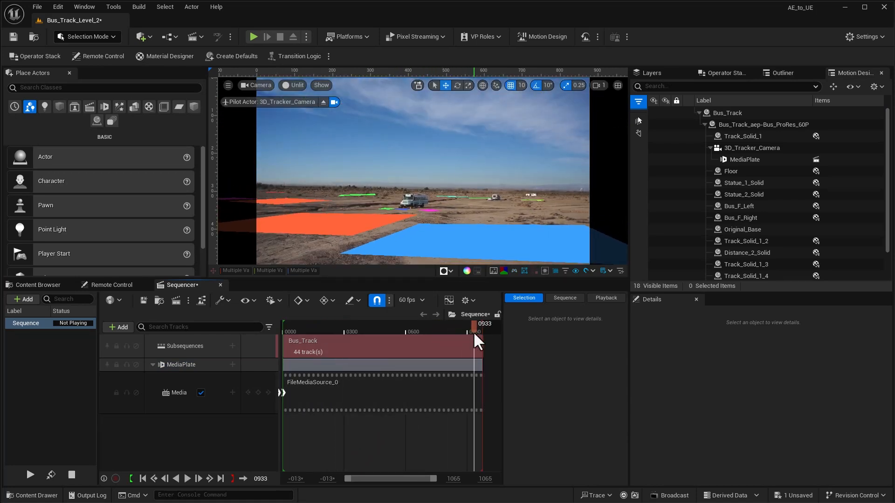
pyautogui.click(142, 36)
pyautogui.click(163, 82)
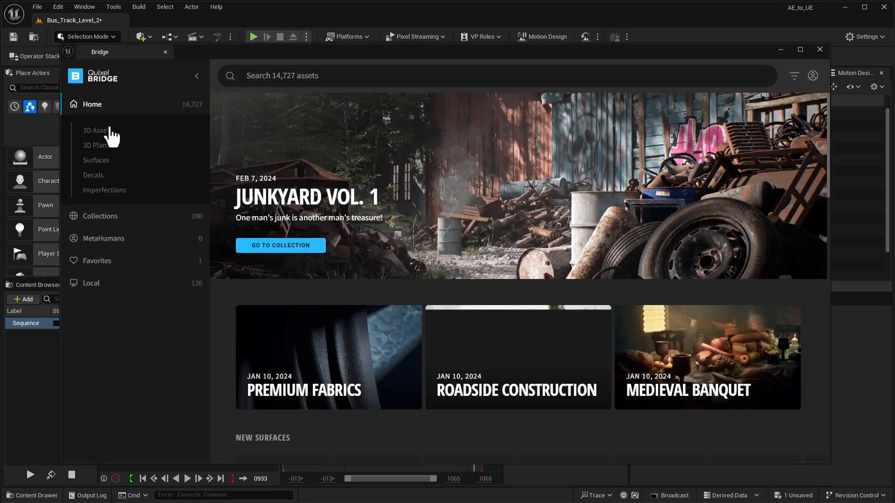
# Step: Add the Medium Quality Japanese Gravestone from Bridge's 3D Assets / Historical / Feudal Japan / Gravestone category to the project, and minimize Bridge
pyautogui.click(111, 132)
pyautogui.click(105, 176)
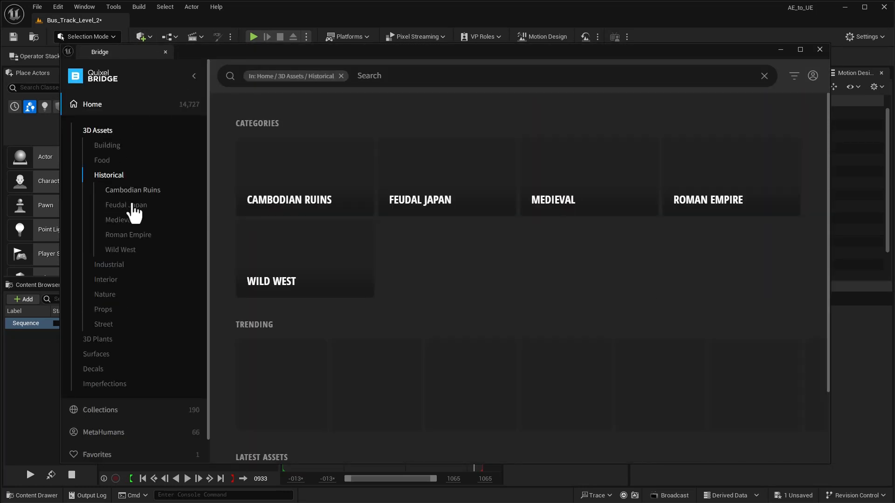
pyautogui.click(125, 206)
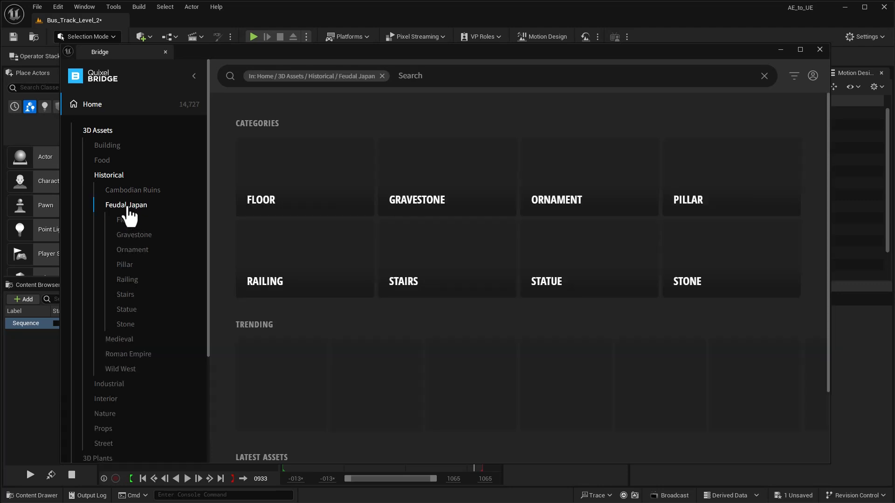
pyautogui.click(145, 235)
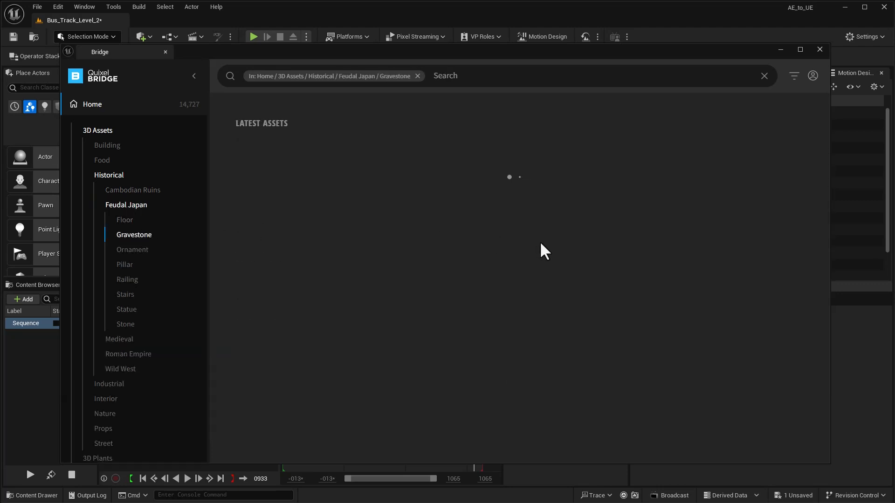
pyautogui.click(487, 172)
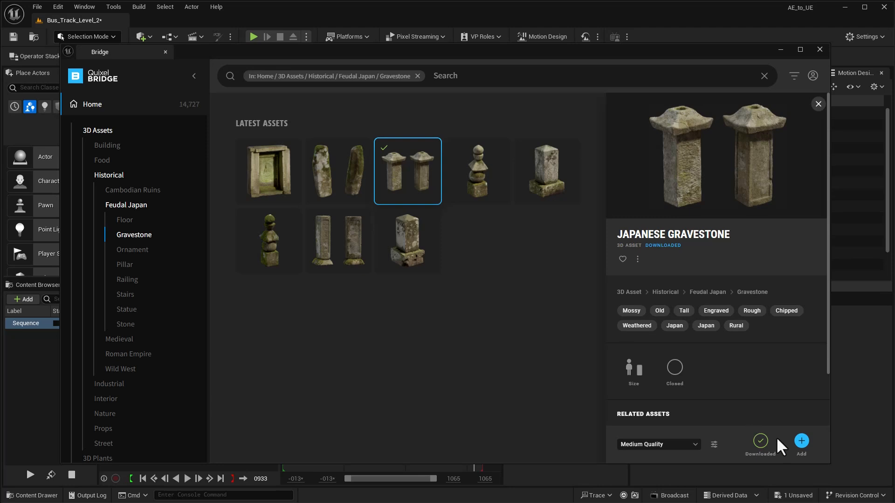
pyautogui.click(802, 440)
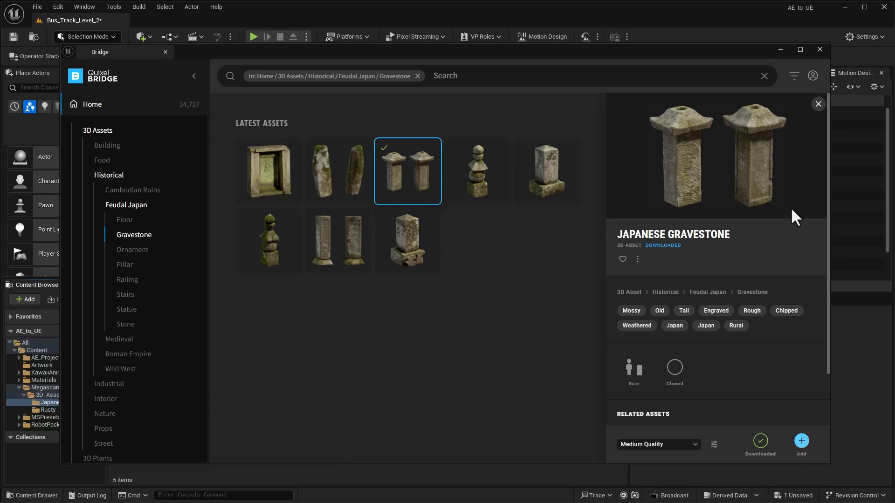
pyautogui.click(781, 50)
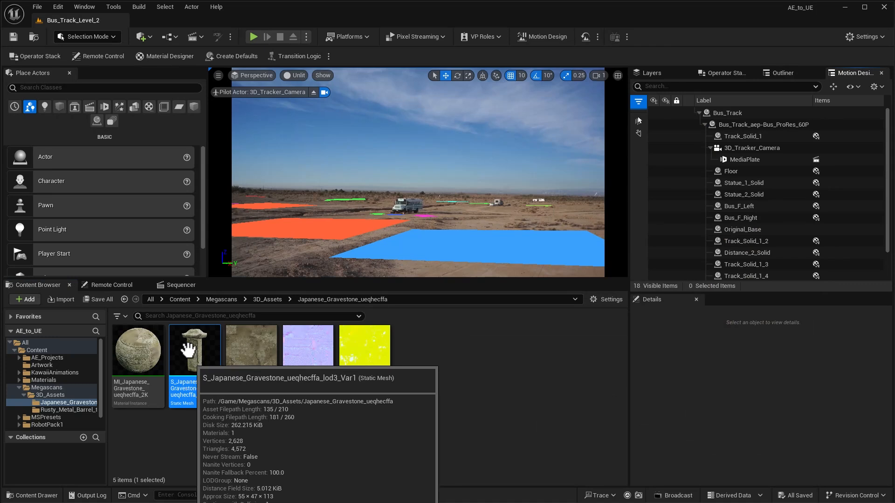
# Step: Place the Japanese gravestone mesh in the level as a child of Distance_2_Solid and reset its location and rotation
pyautogui.moveTo(419, 233); pyautogui.dragTo(441, 234)
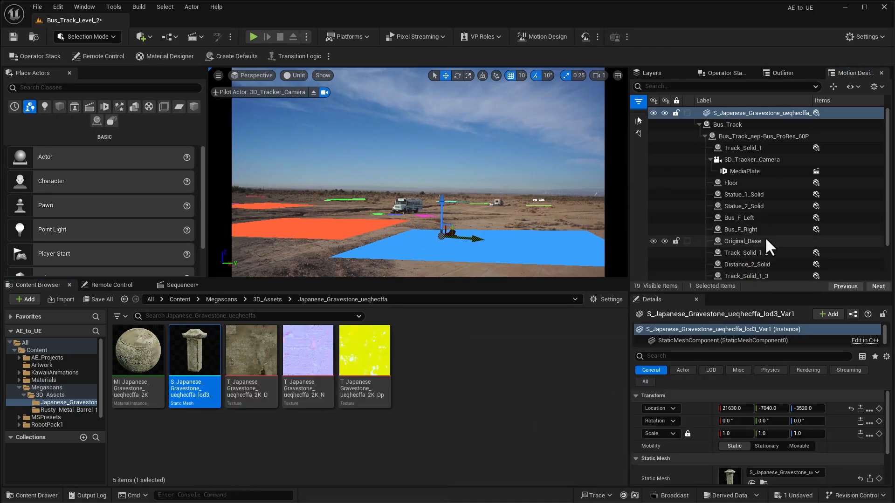
pyautogui.moveTo(730, 111); pyautogui.dragTo(751, 265)
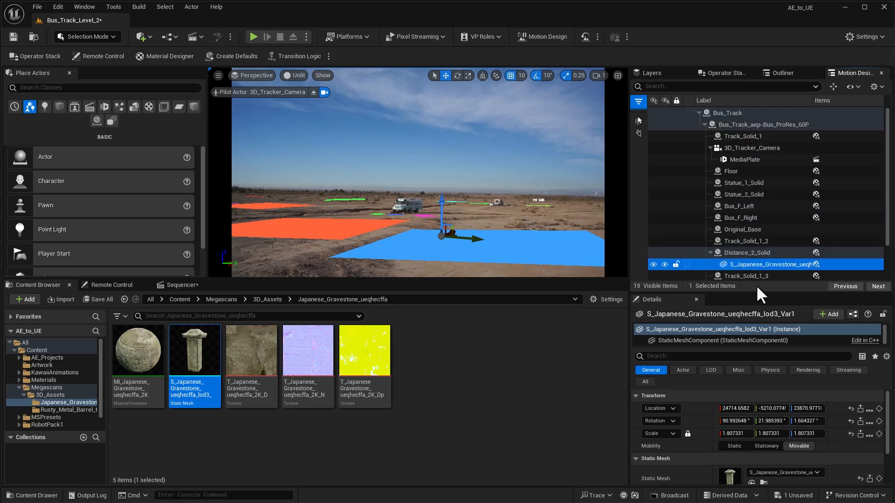
pyautogui.click(851, 408)
pyautogui.click(850, 421)
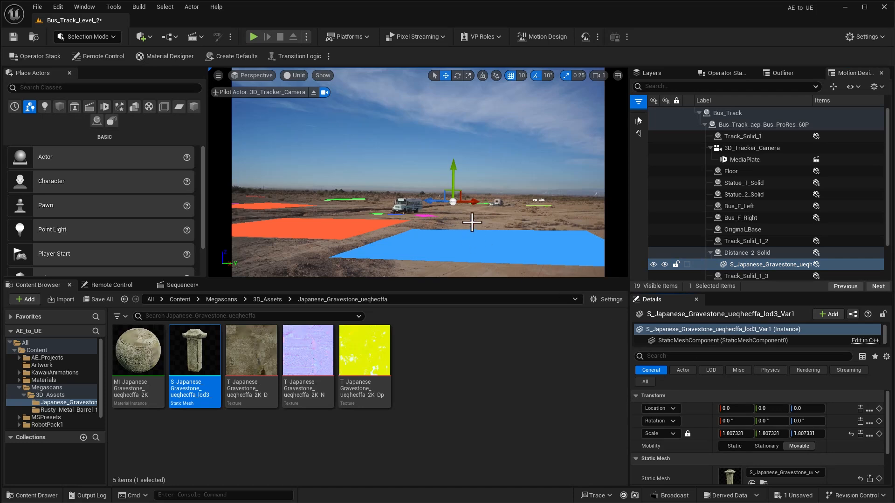
# Step: Rotate the gravestone 90° about X so it stands upright and set its uniform scale to 25
pyautogui.press('e')
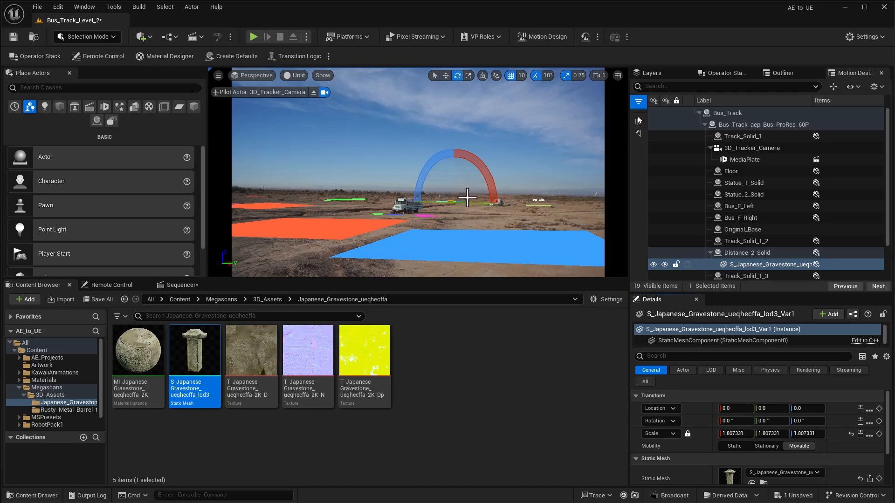
pyautogui.moveTo(736, 433); pyautogui.dragTo(769, 433)
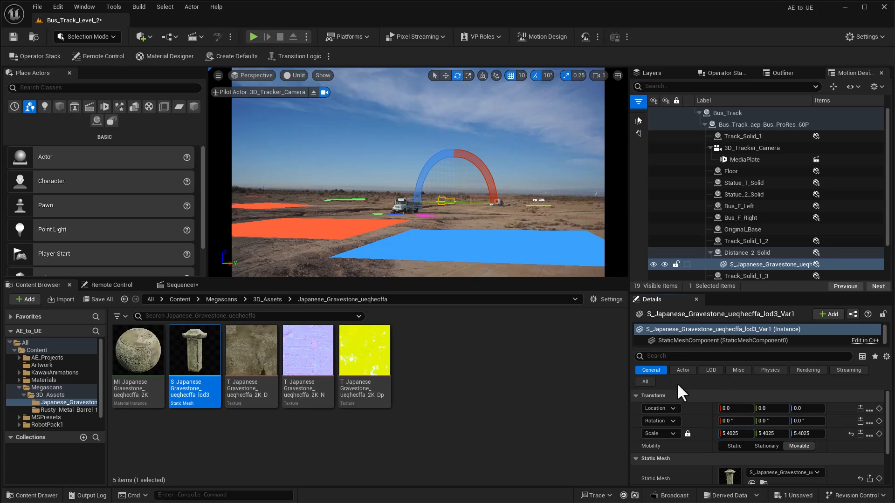
pyautogui.click(729, 433)
pyautogui.write('10')
pyautogui.moveTo(735, 418); pyautogui.dragTo(768, 418)
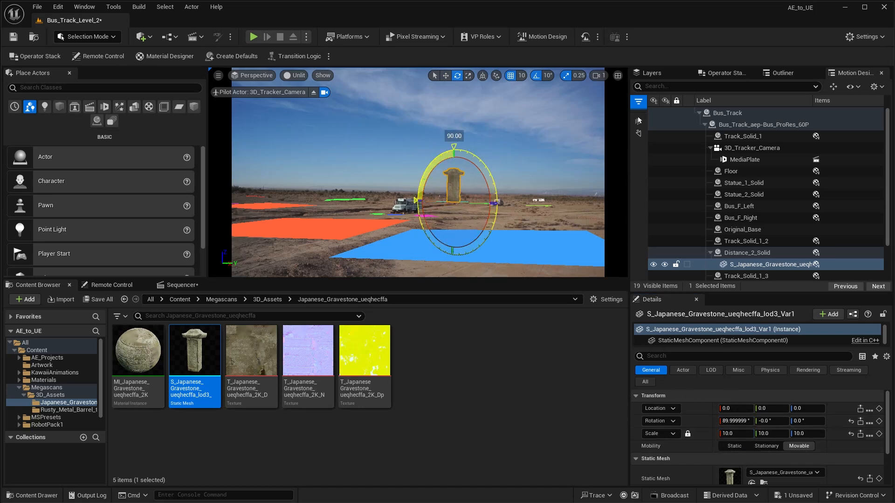
pyautogui.click(732, 433)
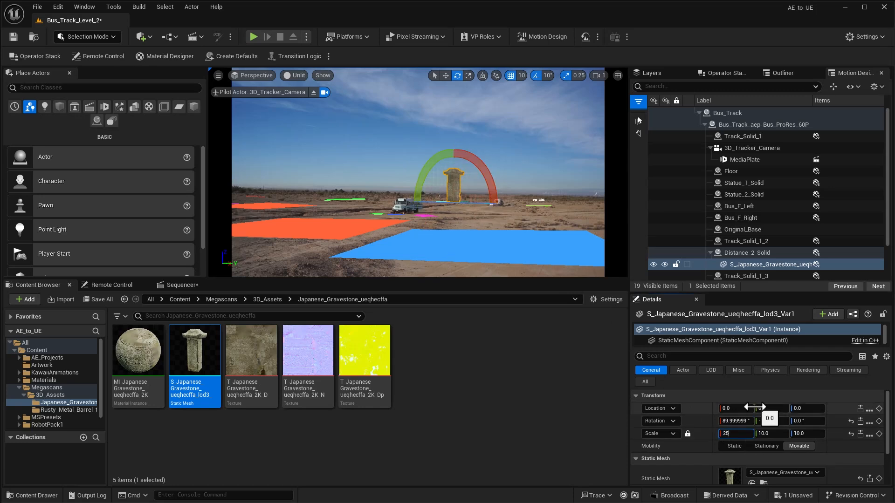
pyautogui.write('25')
pyautogui.press('Return')
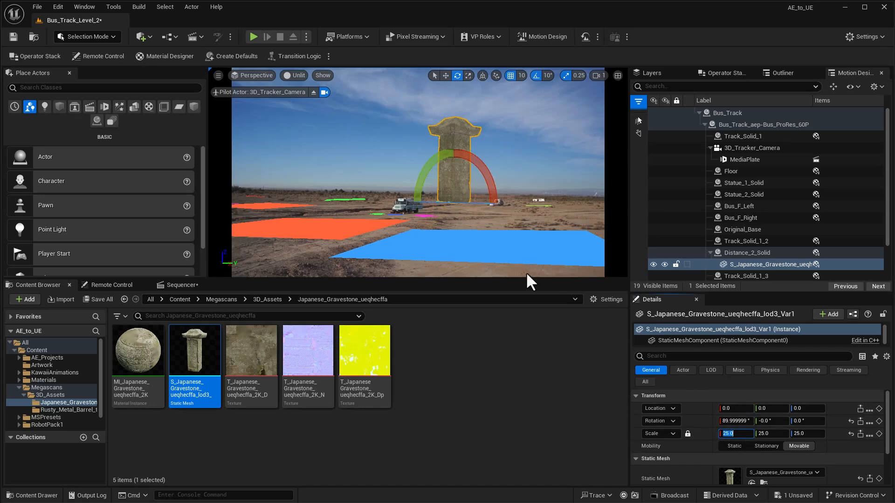
# Step: Move the gravestone farther into the distance, to about X 36291 and Z 35026
pyautogui.click(450, 178)
pyautogui.press('w')
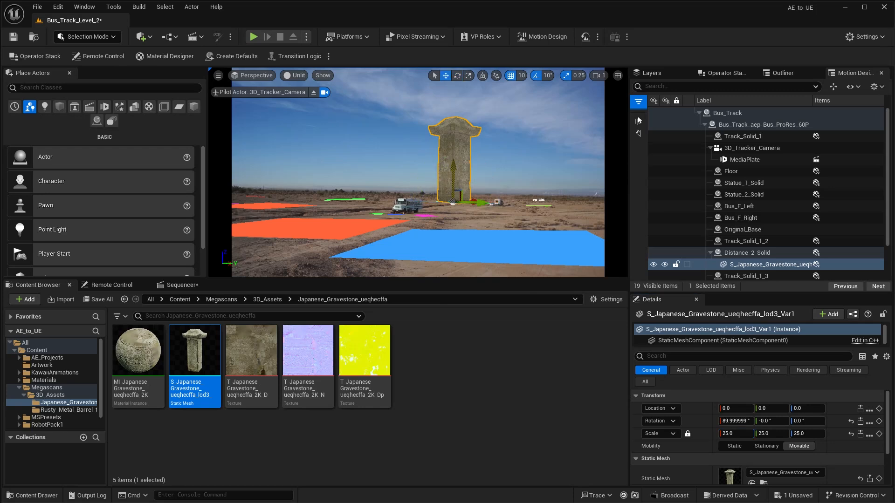
pyautogui.moveTo(472, 199); pyautogui.dragTo(447, 191)
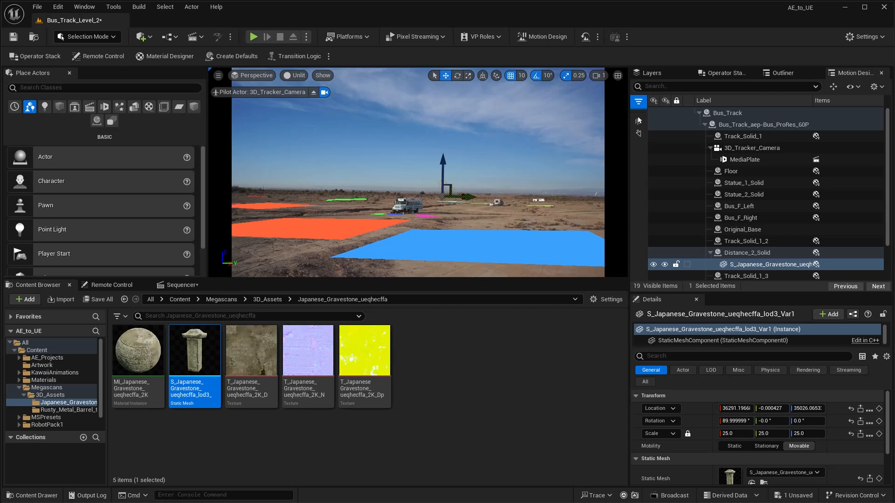
# Step: Set the MediaPlate's X location to 40000 and move the sequence playhead to frame 767
pyautogui.click(492, 144)
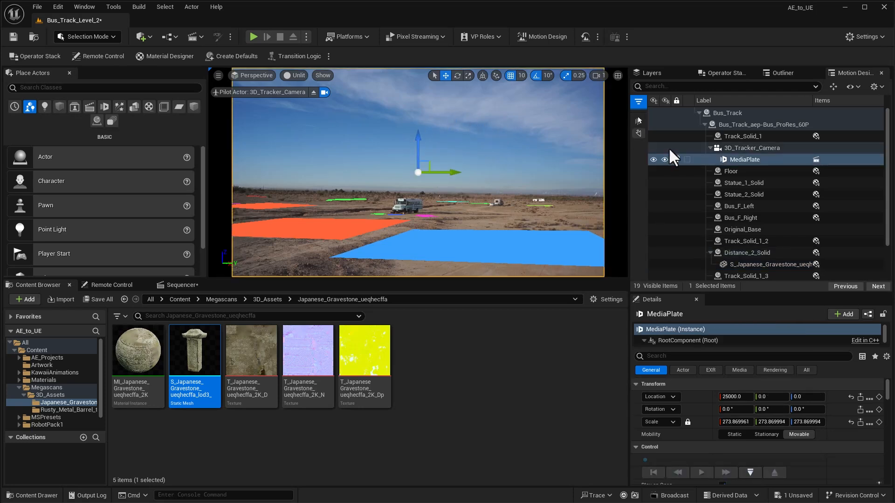
pyautogui.click(723, 397)
pyautogui.write('3')
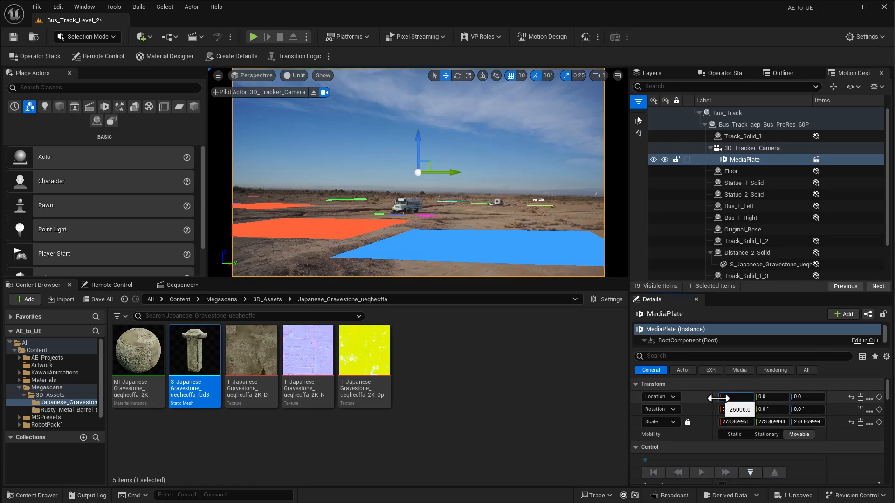
pyautogui.write('0000')
pyautogui.press('Return')
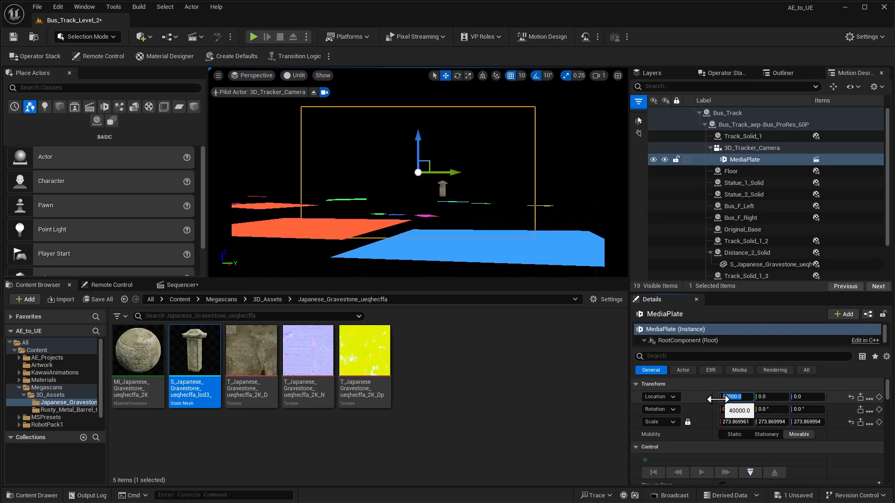
pyautogui.click(175, 285)
pyautogui.click(440, 327)
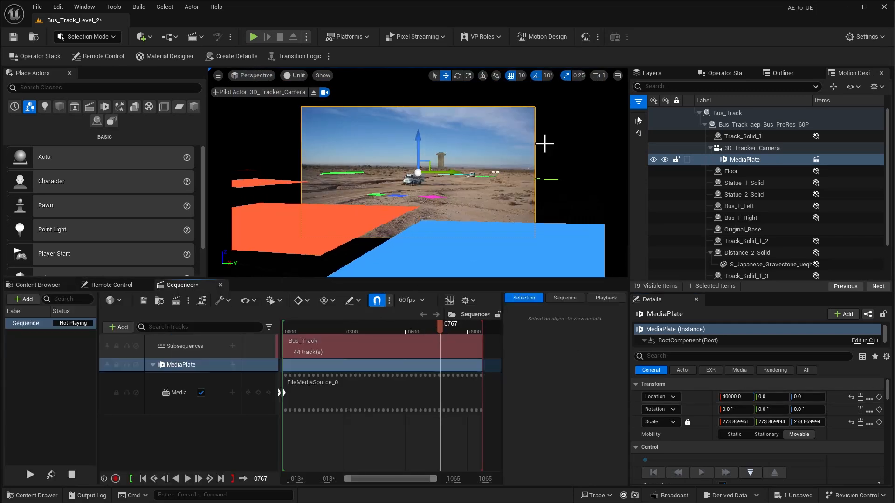
# Step: Scale the MediaPlate uniformly to about 436.29 so the footage fills the camera frame, and play the sequence to check it
pyautogui.click(726, 424)
pyautogui.press('Return')
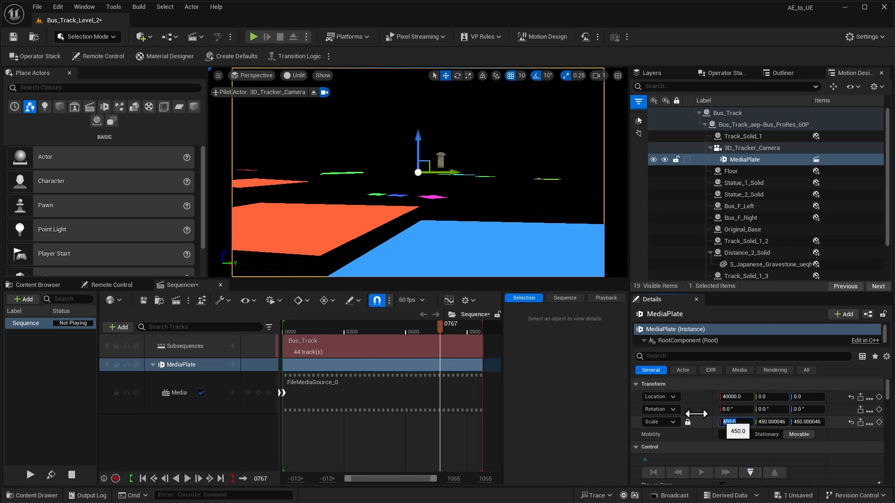
pyautogui.moveTo(720, 421)
pyautogui.mouseDown()
pyautogui.moveTo(760, 422)
pyautogui.moveTo(737, 422)
pyautogui.mouseUp()
pyautogui.write('410')
pyautogui.press('Return')
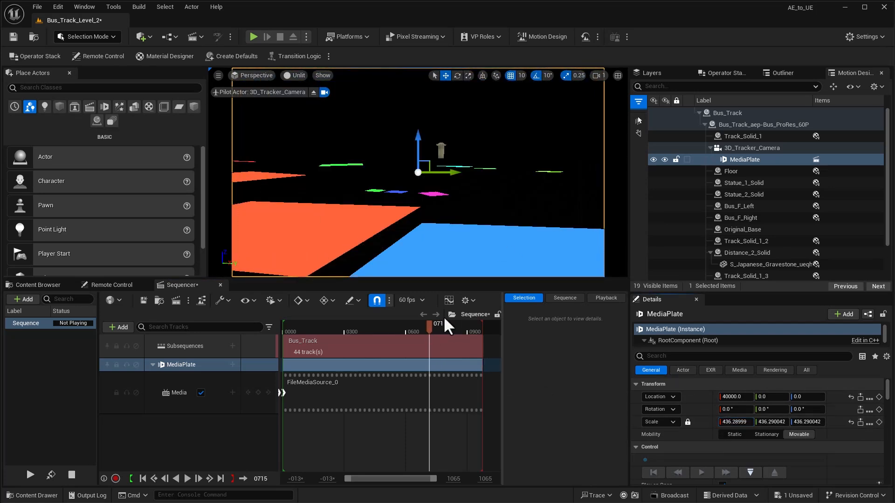
pyautogui.press('space')
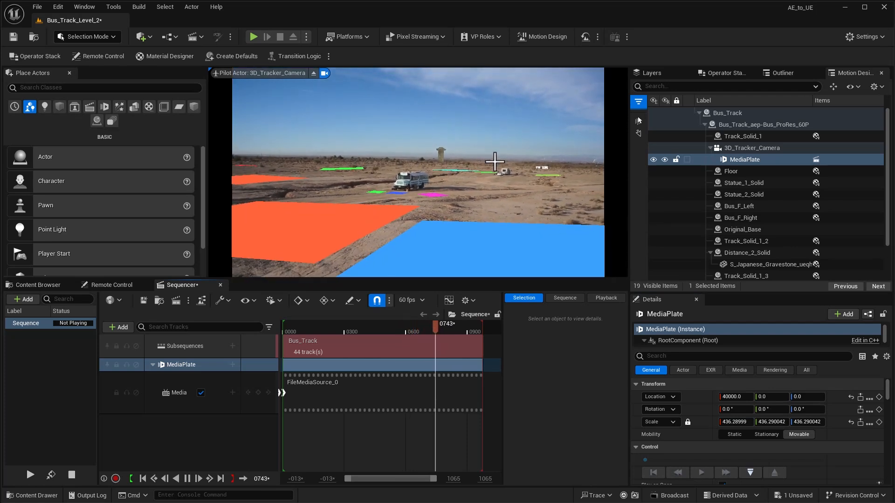
pyautogui.press('space')
# Step: Move the gravestone to about X 69709, Y 54, Z 36653 with a uniform scale of about 44.22, checking it in playback
pyautogui.click(440, 159)
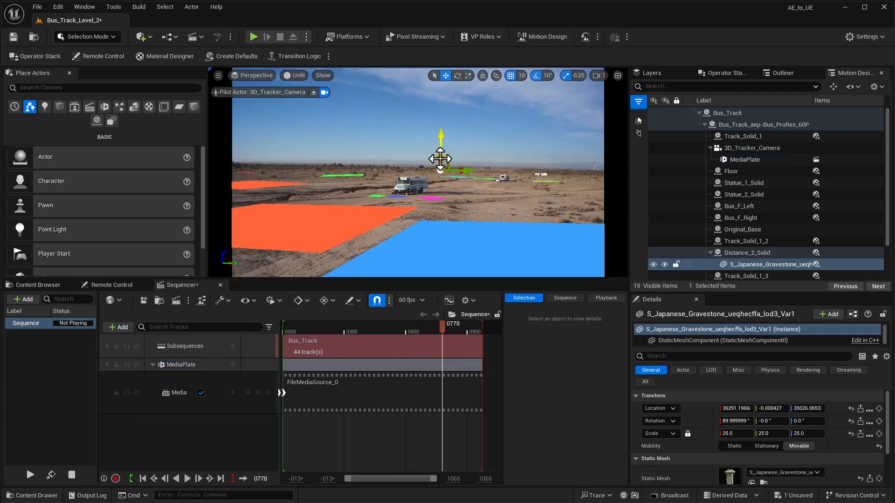
pyautogui.moveTo(463, 166); pyautogui.dragTo(503, 168)
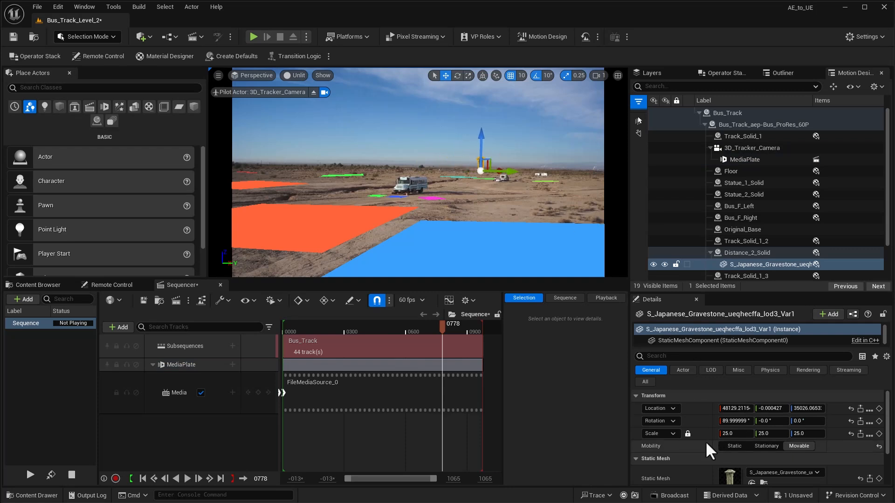
pyautogui.moveTo(733, 434); pyautogui.dragTo(770, 451)
pyautogui.click(440, 330)
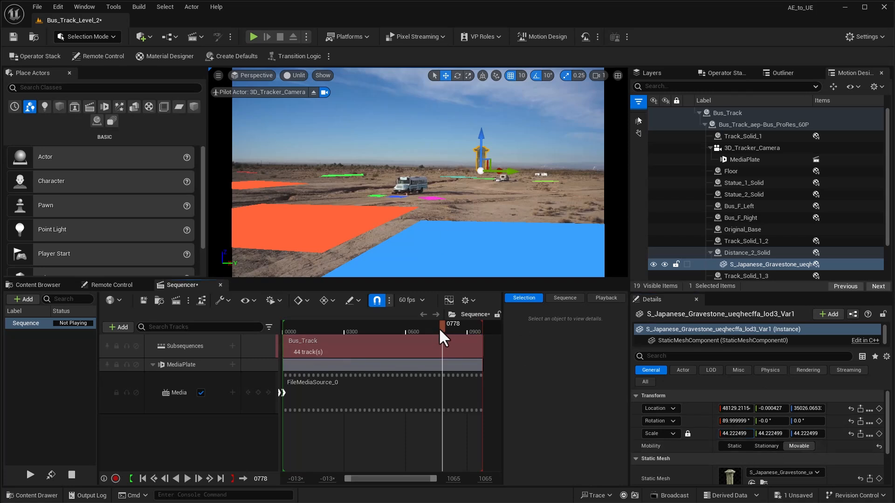
pyautogui.press('space')
pyautogui.moveTo(439, 328); pyautogui.dragTo(385, 328)
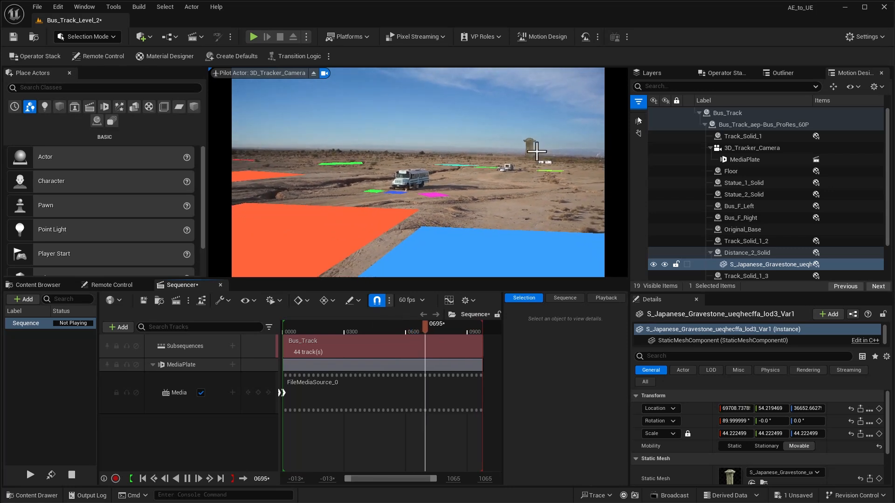
pyautogui.press('space')
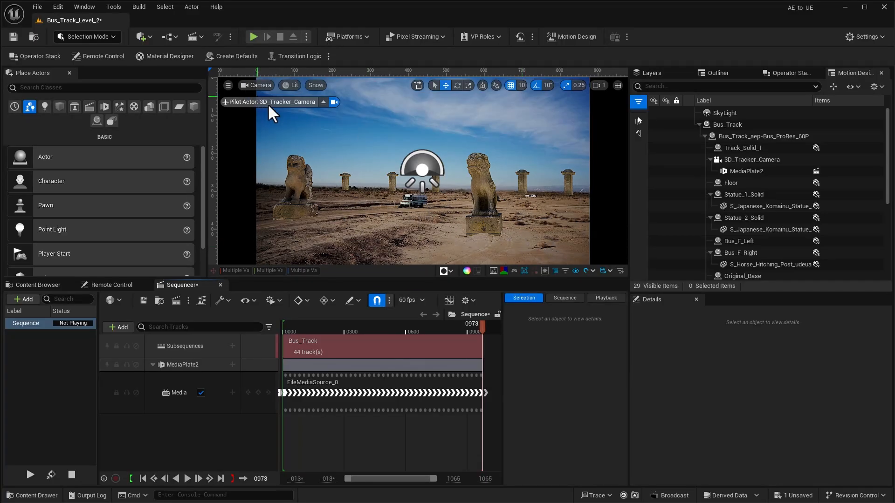
# Step: Add a Plane shape as a child of the Komainu statue under Statue_1_Solid and reset its location and rotation
pyautogui.click(147, 36)
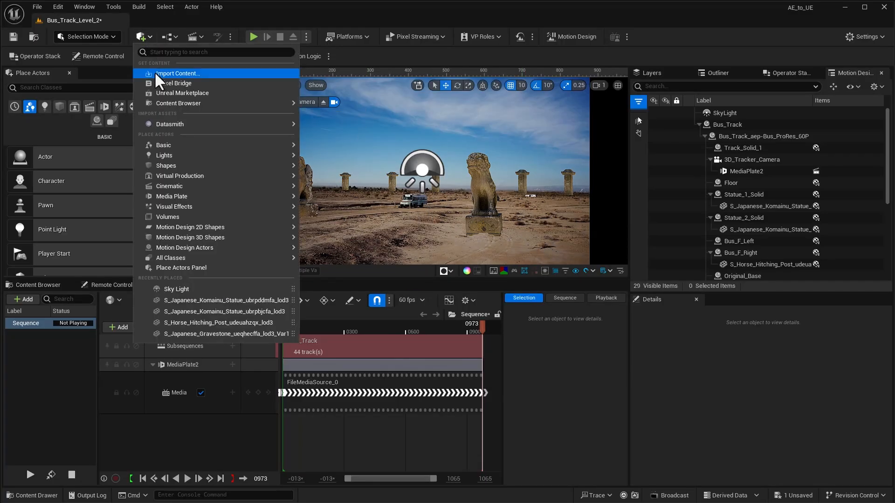
pyautogui.moveTo(185, 165)
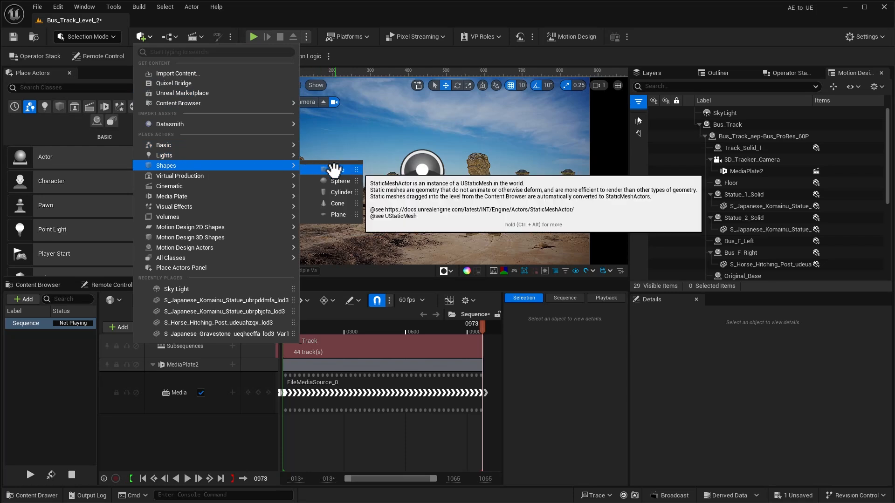
pyautogui.moveTo(338, 214); pyautogui.dragTo(343, 216)
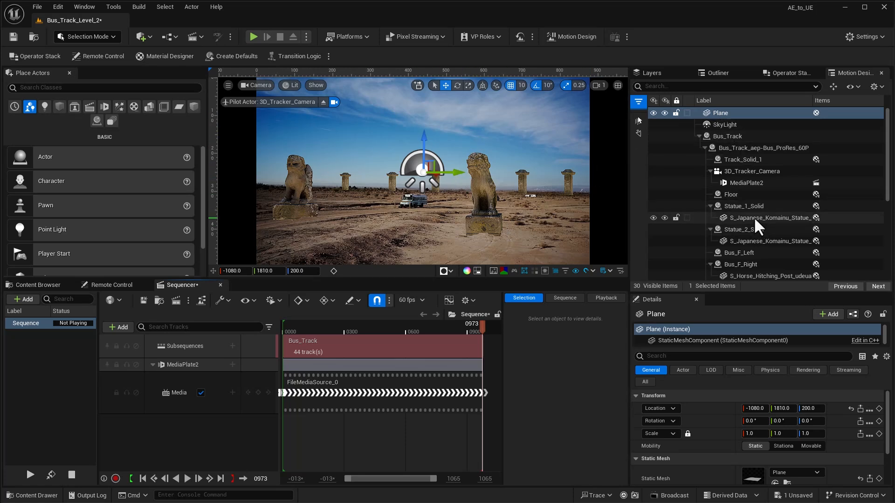
pyautogui.moveTo(717, 112); pyautogui.dragTo(758, 217)
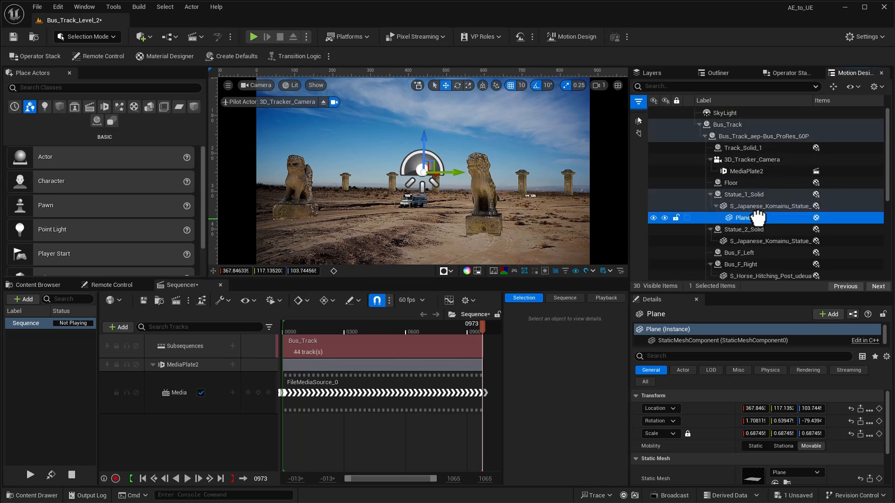
pyautogui.click(850, 408)
pyautogui.click(850, 422)
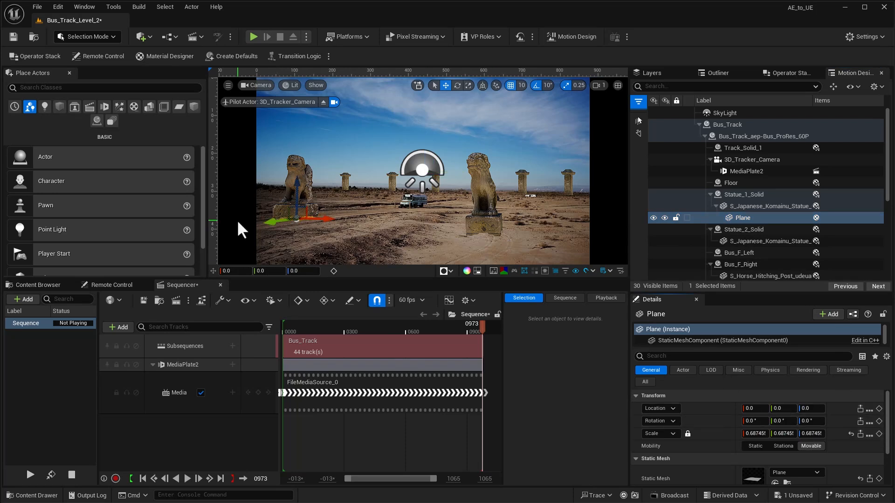
# Step: Scale the plane under the first Komainu statue uniformly to 5.5
pyautogui.press('e')
pyautogui.press('r')
pyautogui.moveTo(303, 222); pyautogui.dragTo(336, 218)
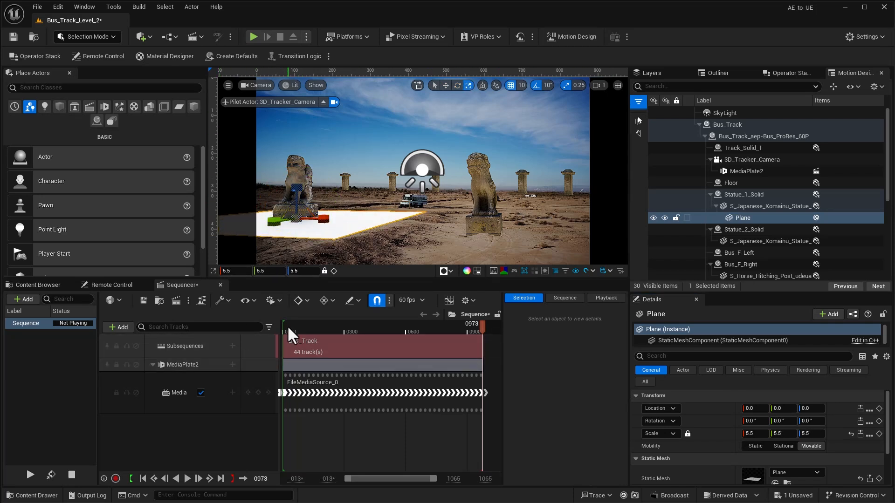
# Step: Duplicate the plane as a child of the Komainu statue under Statue_2_Solid and reset the copy's location and rotation
pyautogui.click(483, 200)
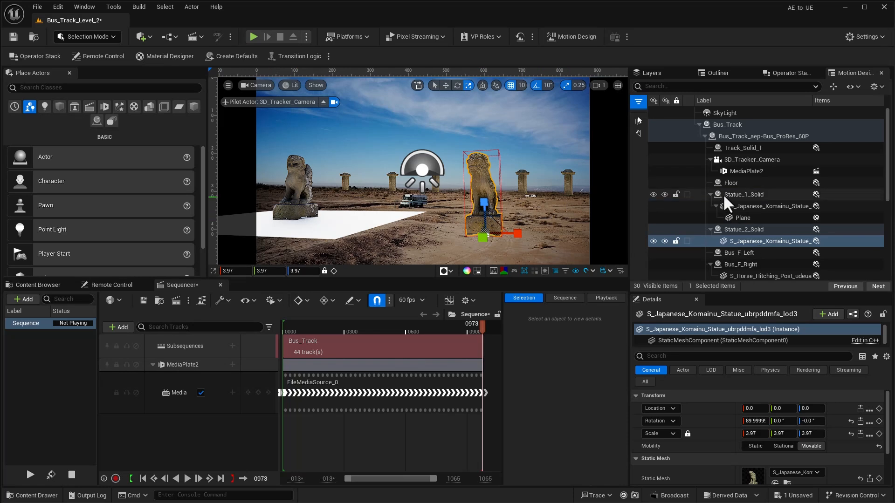
pyautogui.click(743, 218)
pyautogui.hotkey('ctrl', 'd')
pyautogui.moveTo(742, 218); pyautogui.dragTo(741, 251)
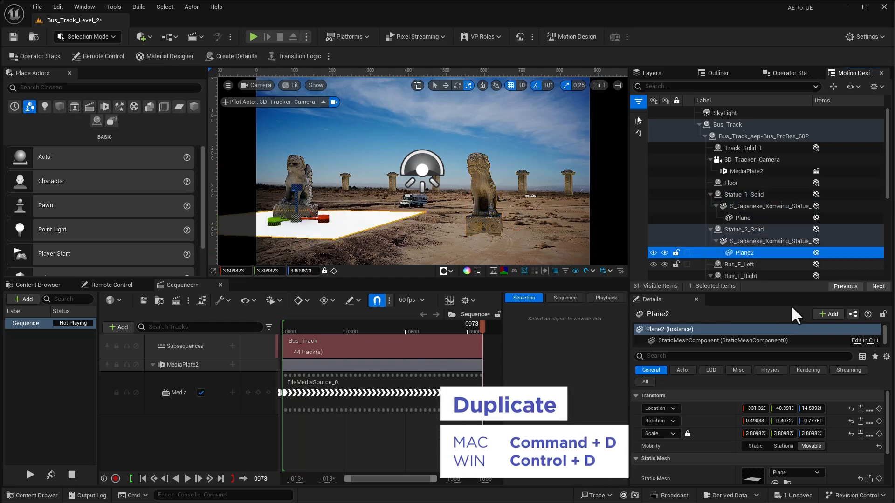
pyautogui.click(850, 408)
pyautogui.click(850, 421)
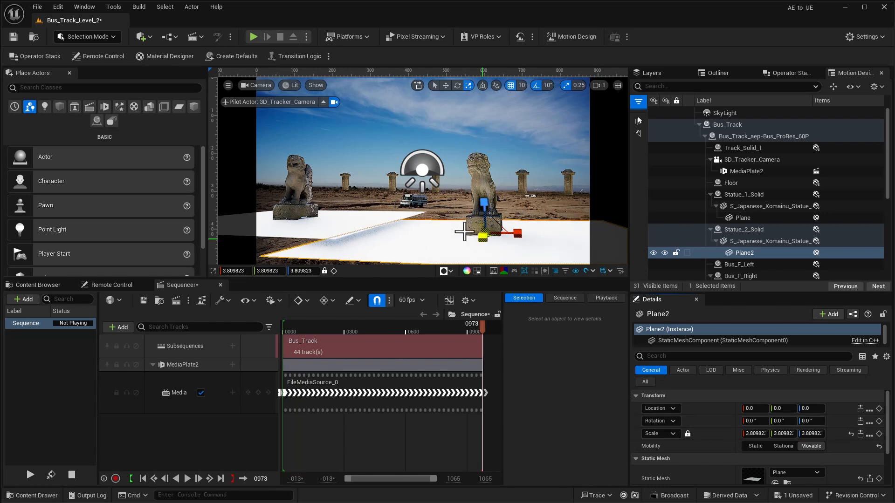
# Step: Scale Plane2 uniformly to 2.75 and shift it along X to about 66.46
pyautogui.moveTo(485, 226); pyautogui.dragTo(485, 233)
pyautogui.press('w')
pyautogui.press('e')
pyautogui.press('w')
pyautogui.moveTo(513, 234); pyautogui.dragTo(570, 240)
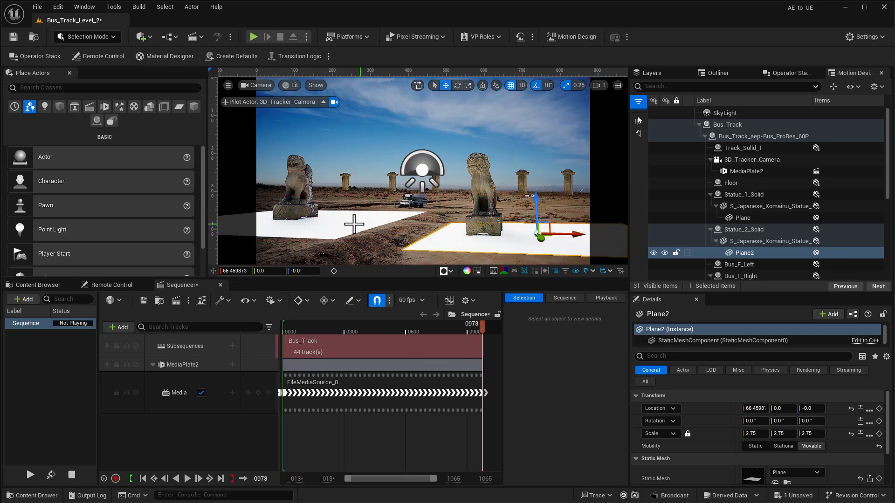
# Step: At frame 256, duplicate Plane2 as a child of the horse hitching post under Bus_F_Right and reset its location, rotation and scale
pyautogui.moveTo(482, 332); pyautogui.dragTo(334, 329)
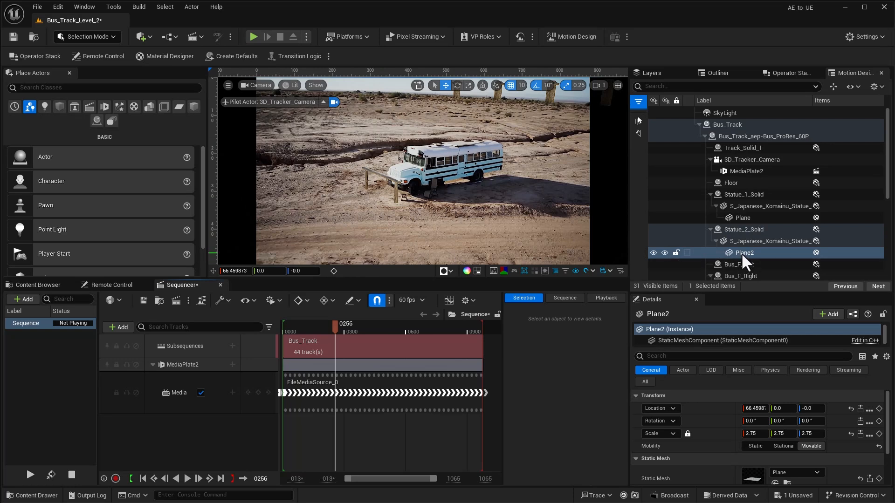
pyautogui.hotkey('ctrl', 'd')
pyautogui.moveTo(743, 253); pyautogui.dragTo(760, 256)
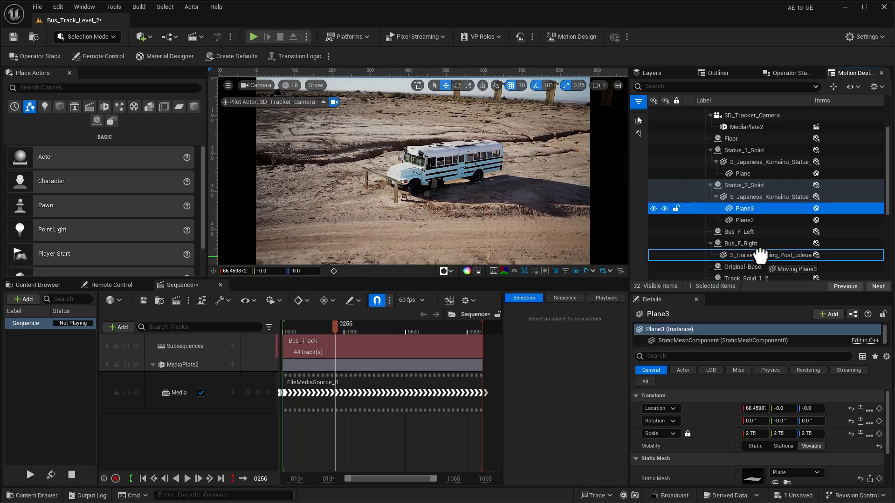
pyautogui.moveTo(761, 256); pyautogui.dragTo(761, 255)
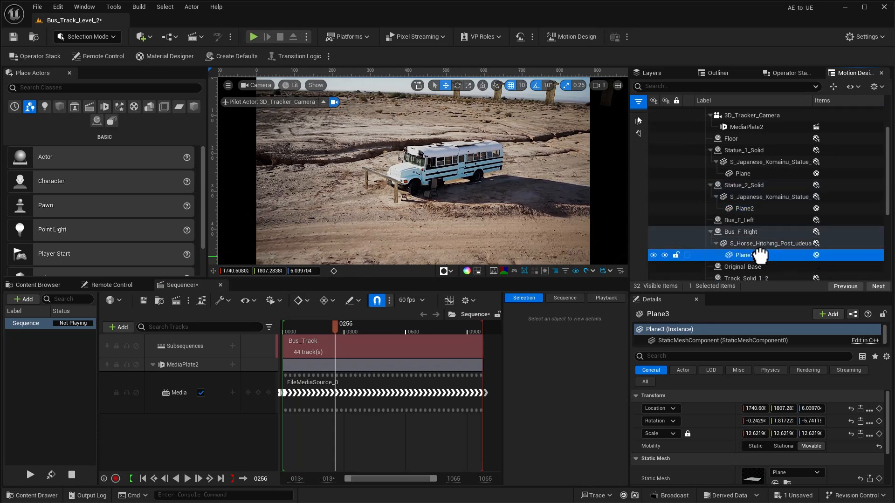
pyautogui.click(851, 409)
pyautogui.click(850, 421)
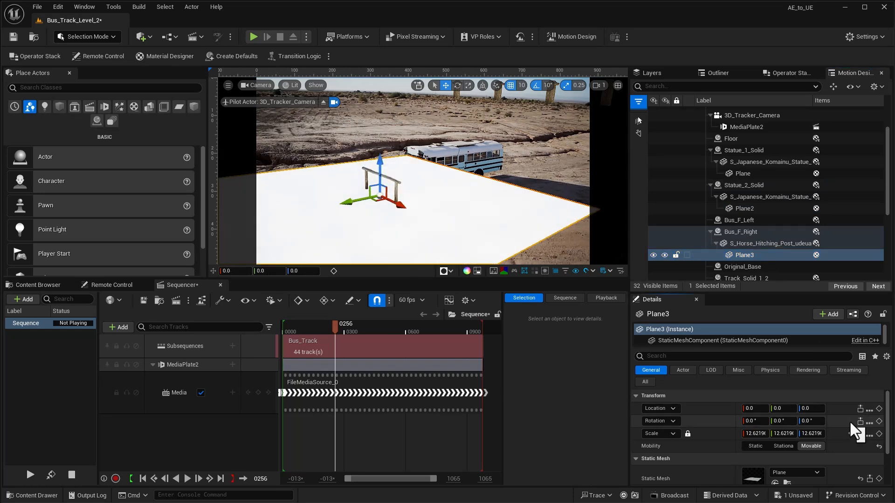
pyautogui.click(850, 434)
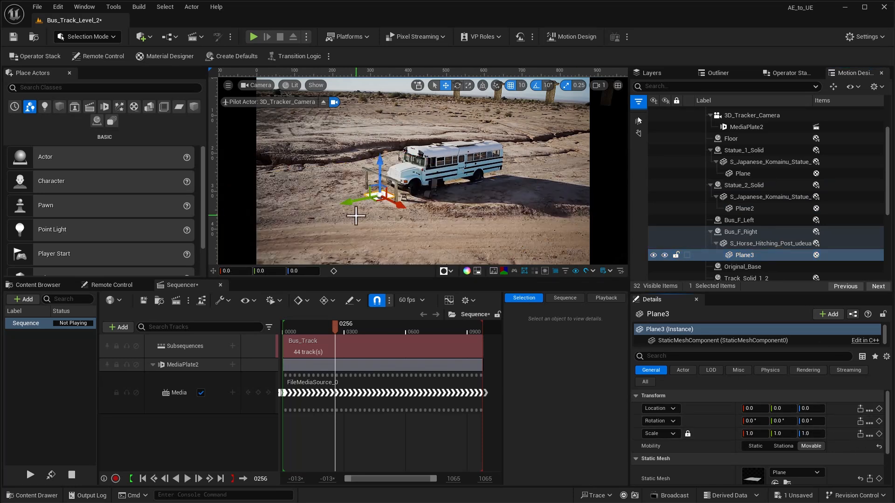
# Step: Scale Plane3 to 6 × 3 × 3 and move it to about X 101.64, Y 51.70 beneath the hitching post
pyautogui.press('e')
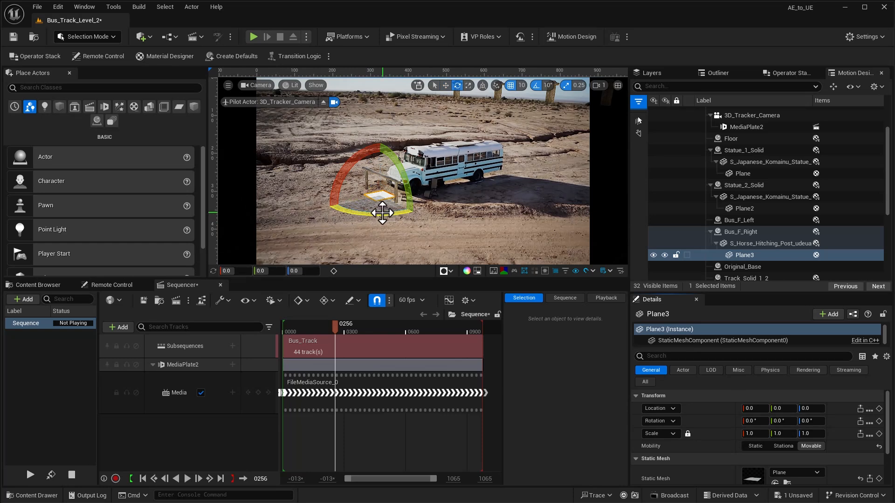
pyautogui.press('r')
pyautogui.moveTo(384, 193); pyautogui.dragTo(420, 177)
pyautogui.press('w')
pyautogui.moveTo(384, 201); pyautogui.dragTo(356, 220)
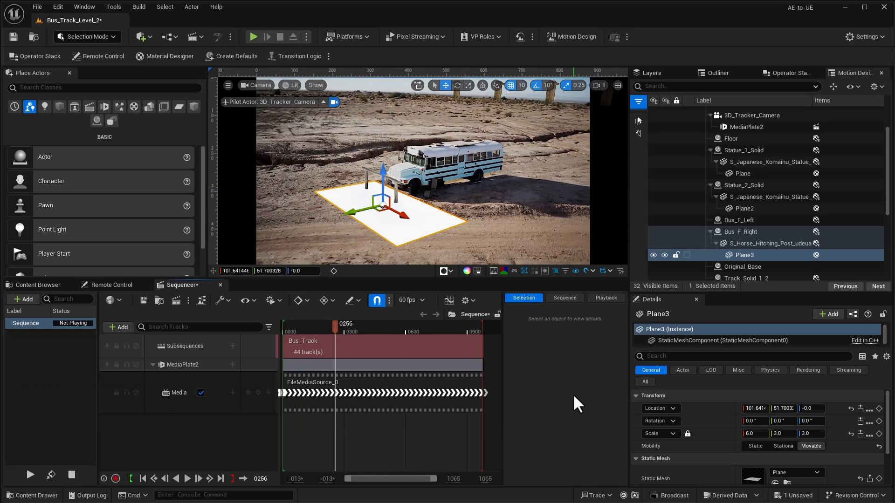
# Step: Move the playhead to frame 864 and add a Directional Light to the level
pyautogui.moveTo(322, 328); pyautogui.dragTo(459, 328)
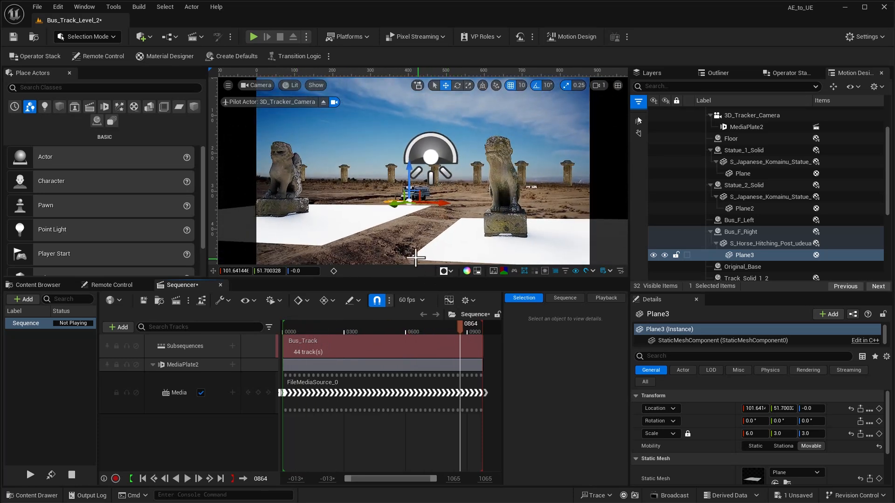
pyautogui.click(144, 36)
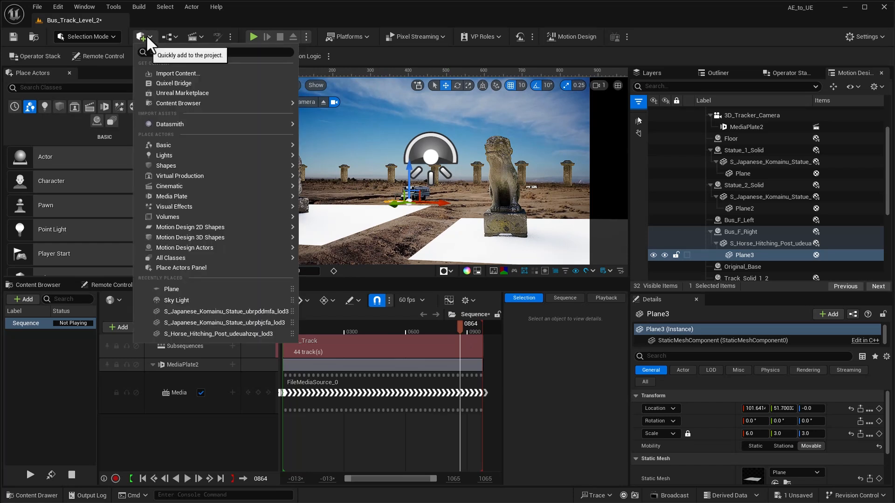
pyautogui.moveTo(172, 154)
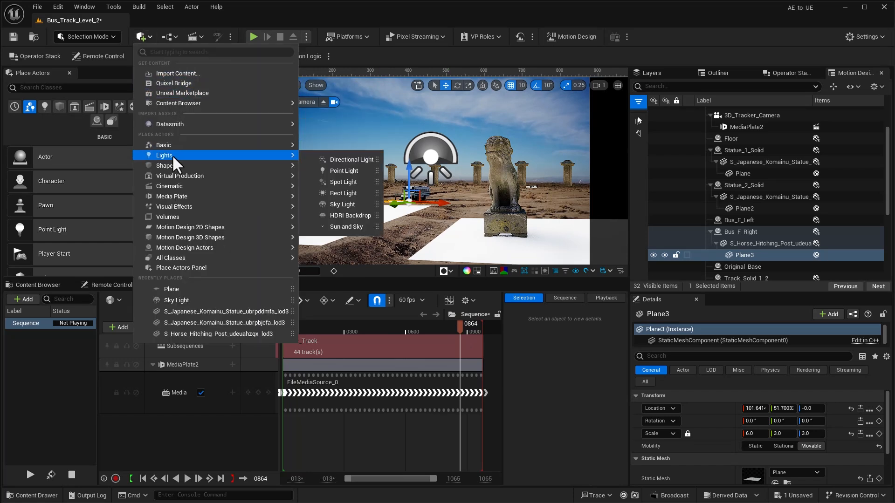
pyautogui.click(361, 161)
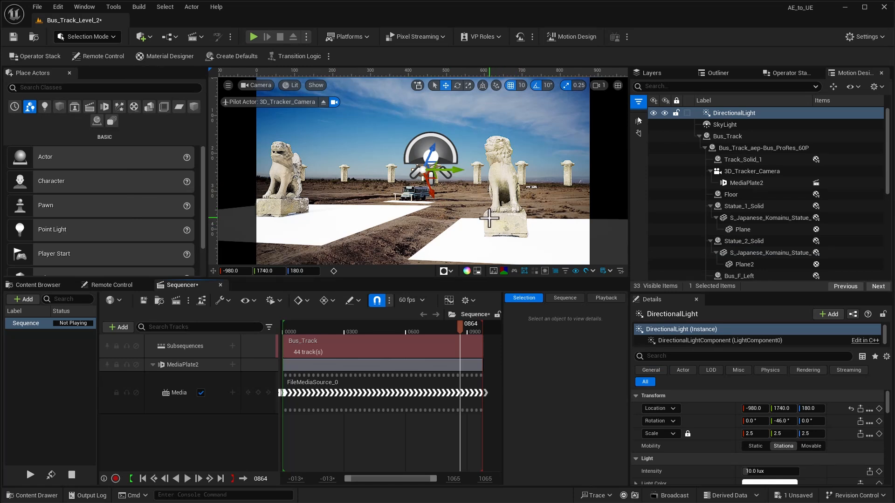
# Step: Switch the transform gizmo to world space and rotate the DirectionalLight to 60° about Z
pyautogui.press('e')
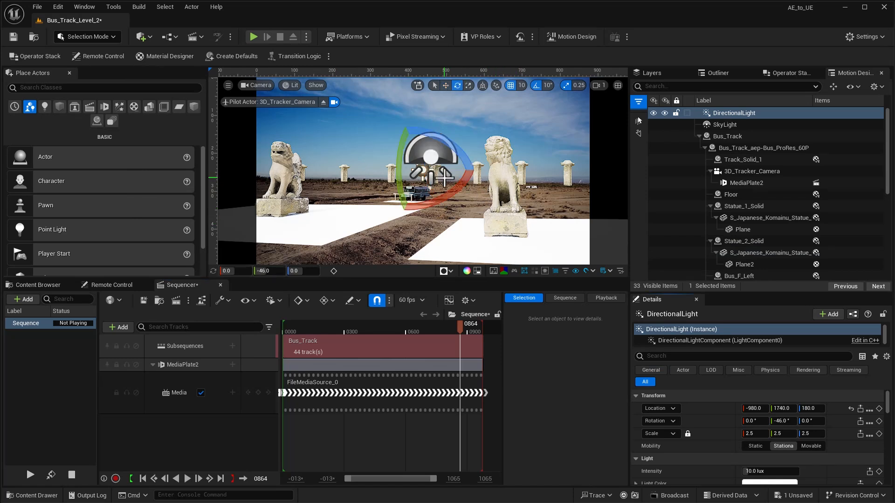
pyautogui.click(483, 85)
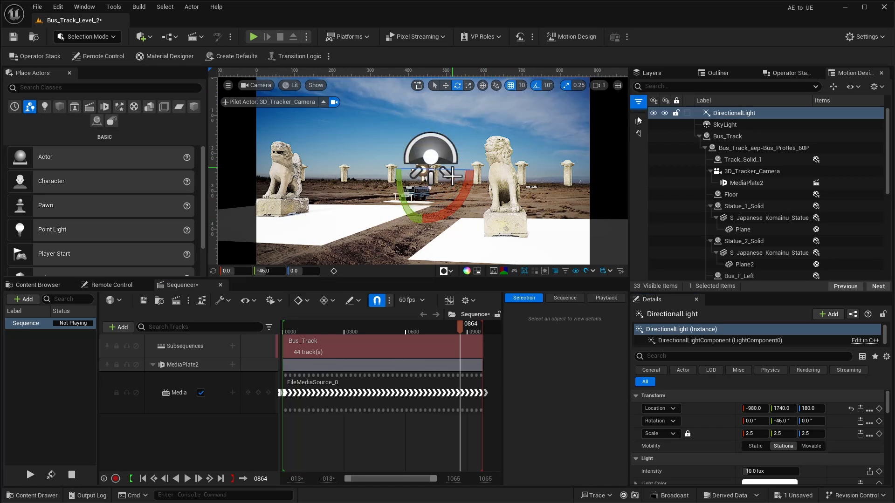
pyautogui.moveTo(466, 168); pyautogui.dragTo(437, 186)
pyautogui.moveTo(344, 171); pyautogui.dragTo(375, 171)
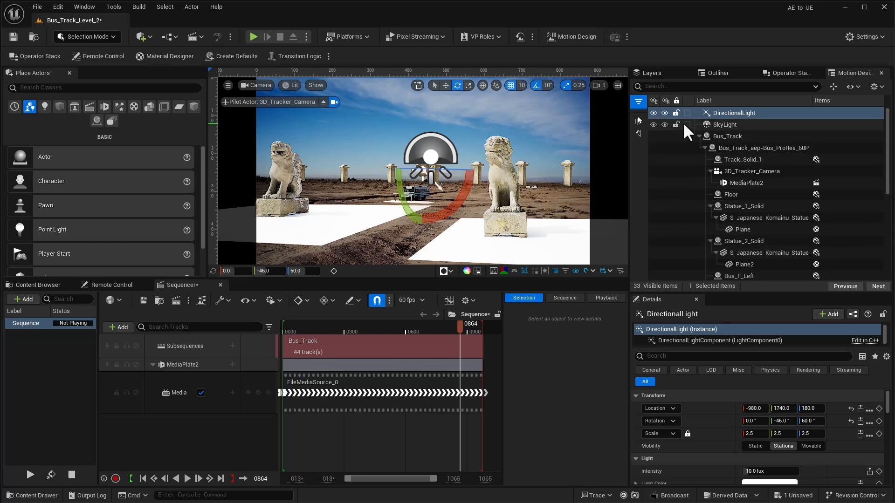
# Step: Hide the SkyLight and, with the playhead at frame 167, set the DirectionalLight's Z rotation to 73°
pyautogui.click(652, 124)
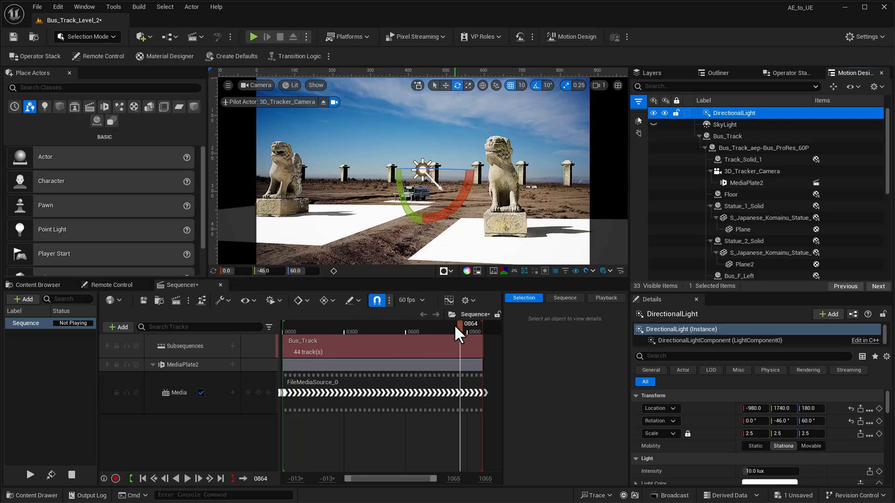
pyautogui.moveTo(458, 329); pyautogui.dragTo(317, 330)
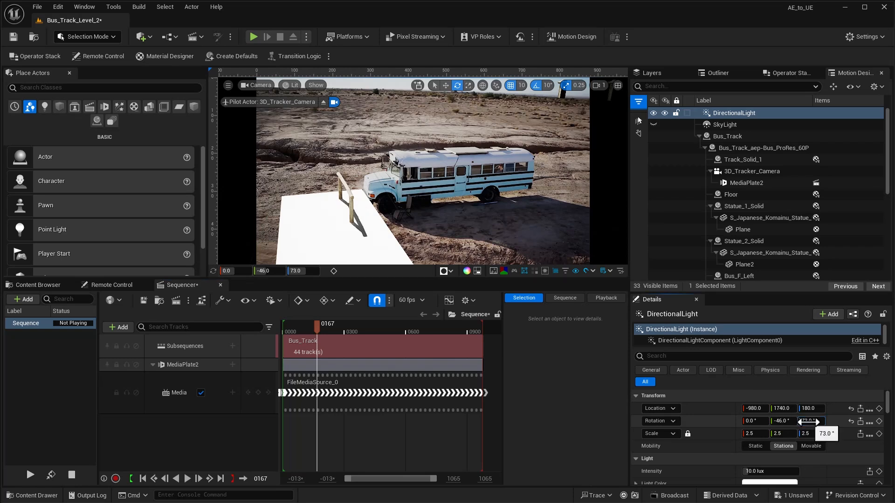
pyautogui.moveTo(808, 421); pyautogui.dragTo(808, 421)
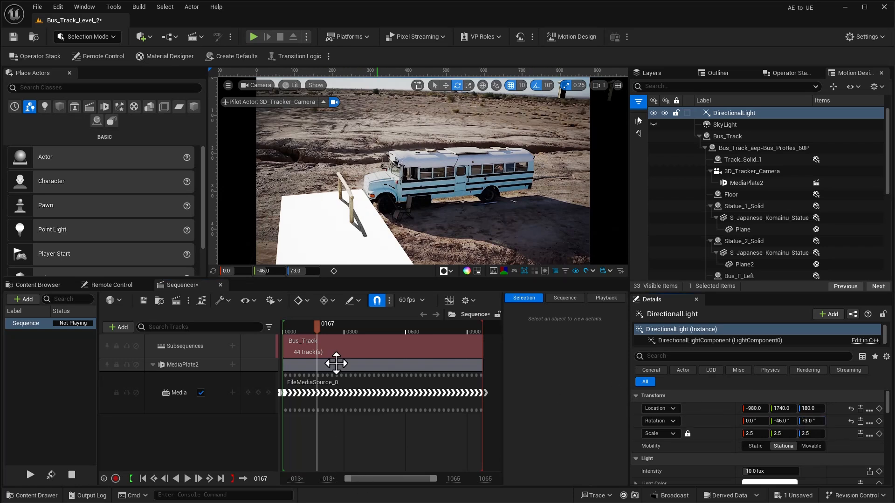
# Step: Rotate the DirectionalLight to about -3.6°, -36.4°, 55.4°, checking its shadows at frames 819, 601 and 154
pyautogui.moveTo(316, 331); pyautogui.dragTo(413, 333)
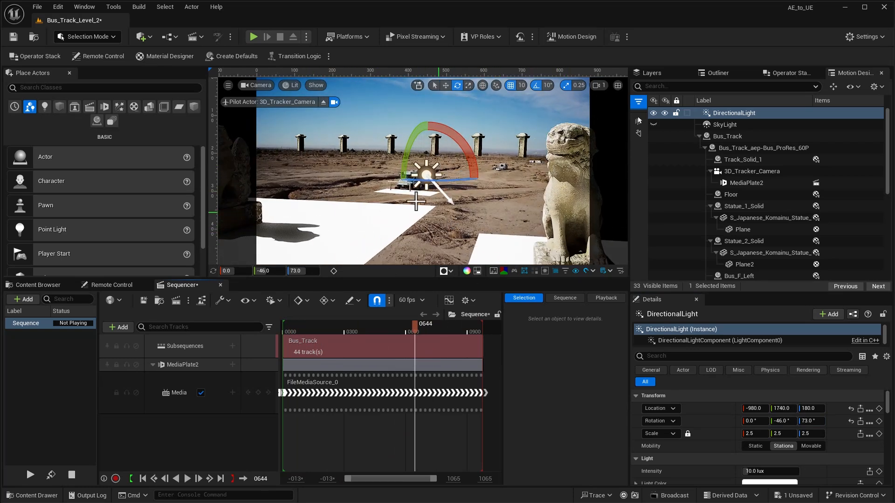
pyautogui.moveTo(427, 328); pyautogui.dragTo(450, 327)
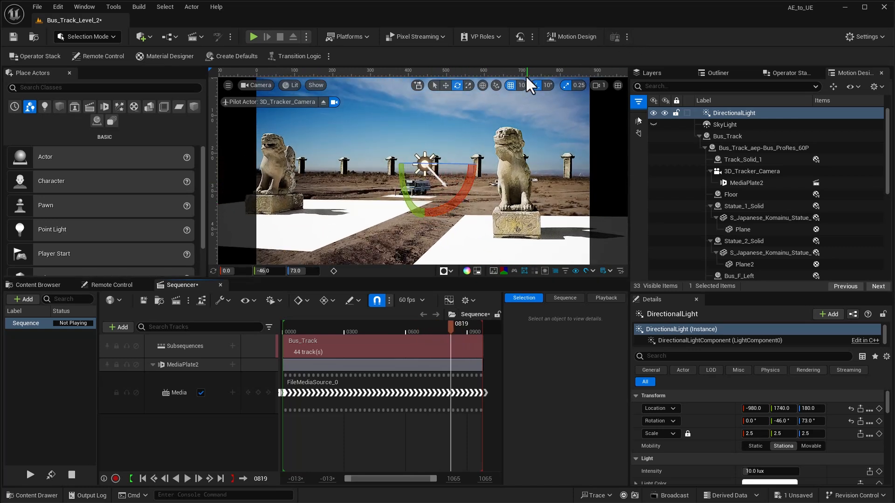
pyautogui.moveTo(461, 173); pyautogui.dragTo(473, 251)
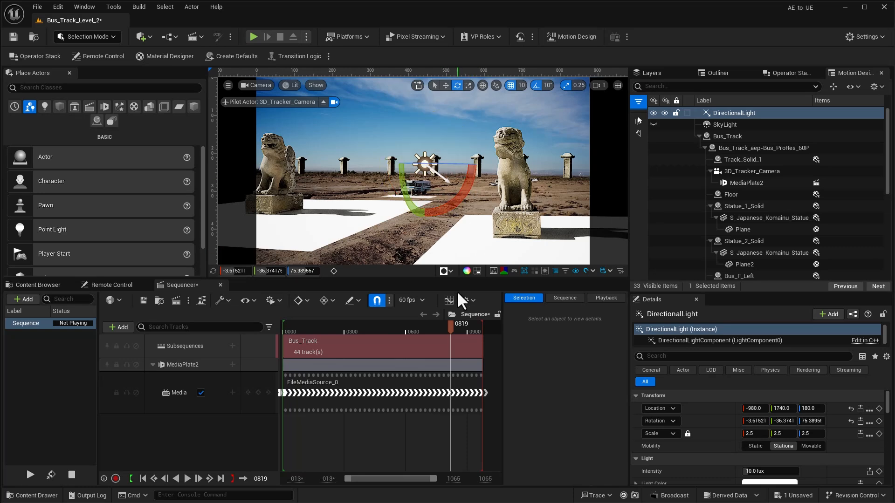
pyautogui.moveTo(450, 328); pyautogui.dragTo(406, 339)
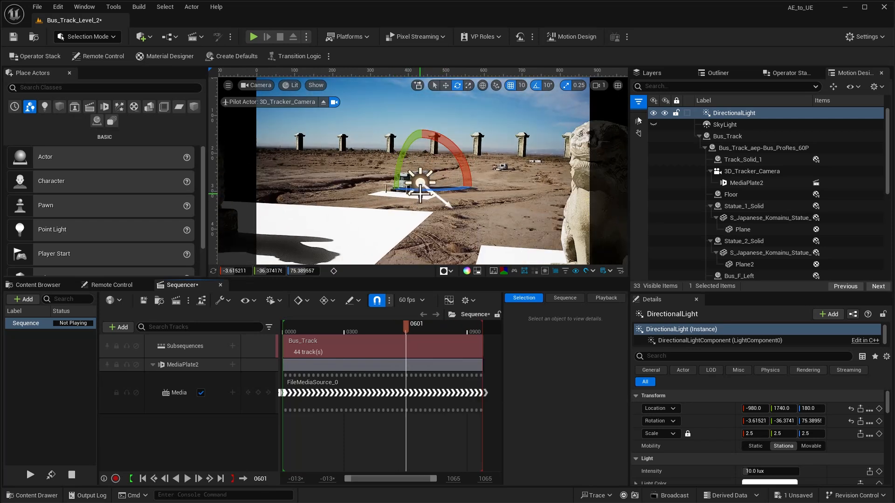
pyautogui.moveTo(425, 190); pyautogui.dragTo(434, 190)
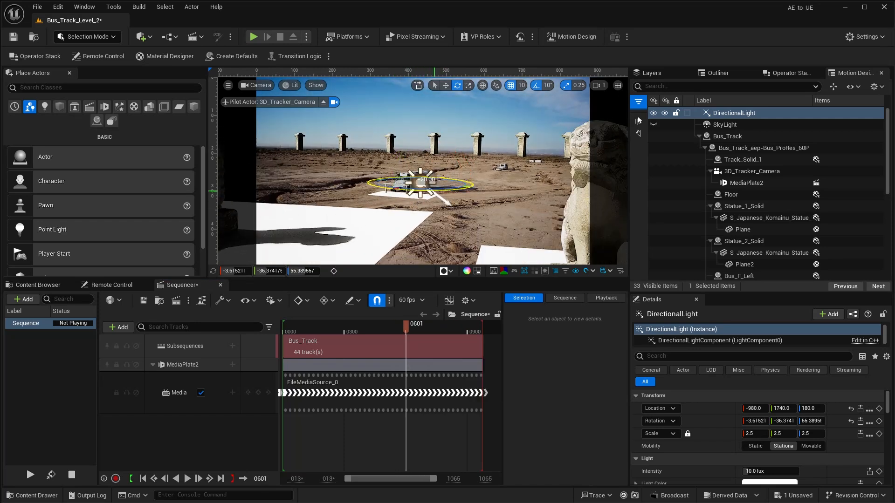
pyautogui.moveTo(414, 326); pyautogui.dragTo(320, 318)
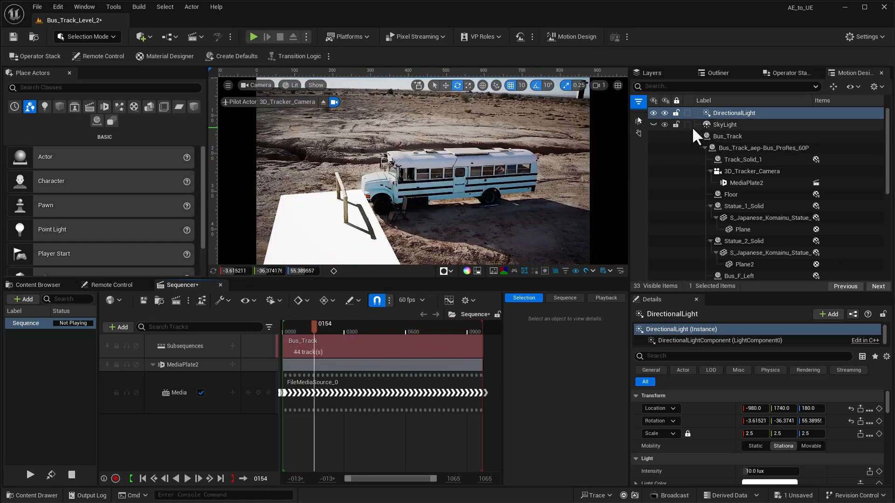
# Step: Show the SkyLight and set its Intensity Scale to 1.0, with the playhead at frame 819 to judge the statues
pyautogui.click(651, 122)
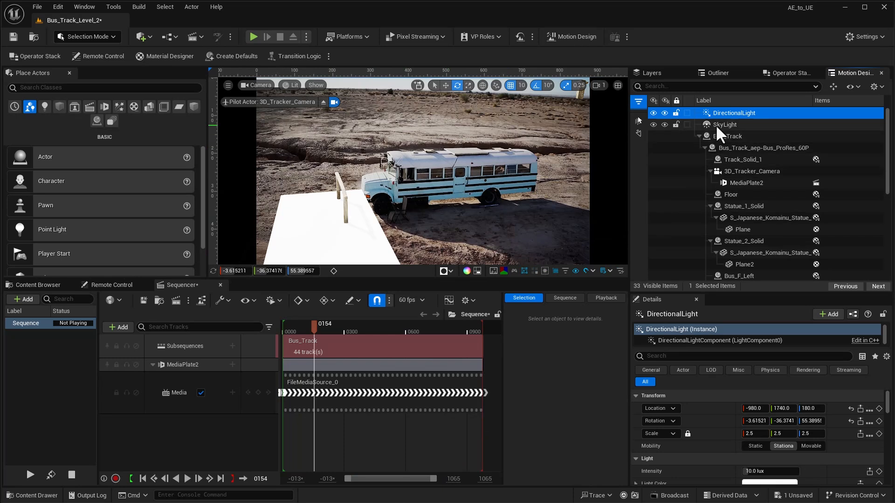
pyautogui.click(731, 124)
pyautogui.scroll(-5, 735, 389)
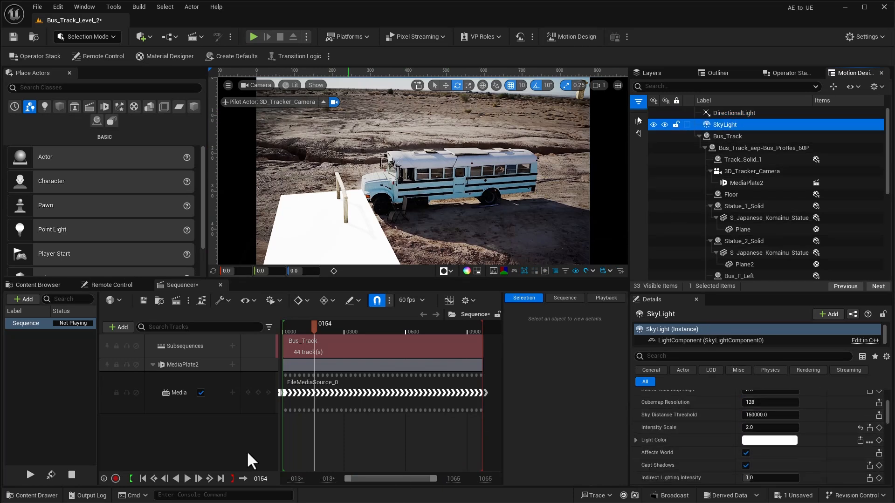
pyautogui.moveTo(317, 325); pyautogui.dragTo(439, 332)
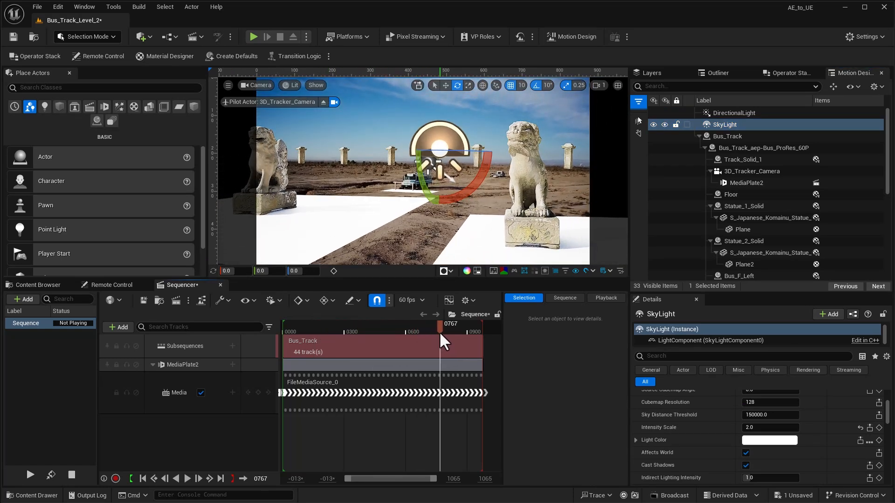
pyautogui.click(752, 430)
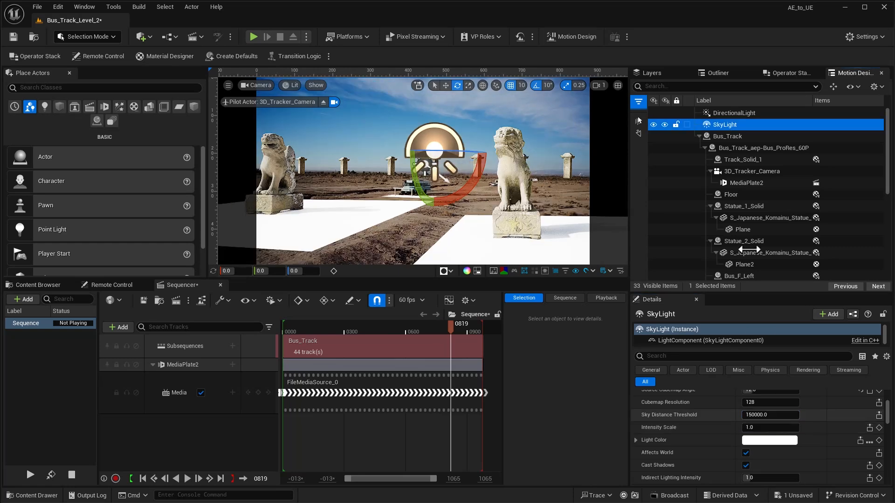
# Step: Find the exposure settings of 3D_Tracker_Camera and set Exposure Compensation to 0
pyautogui.click(740, 174)
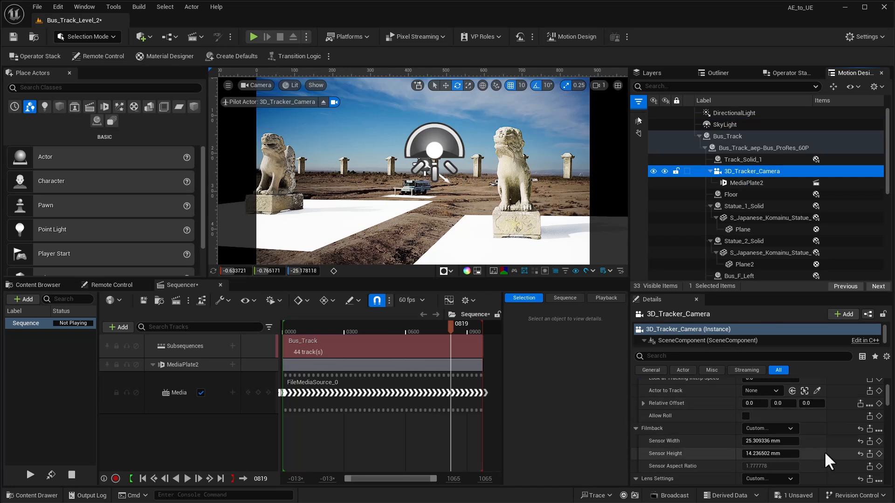
pyautogui.click(726, 357)
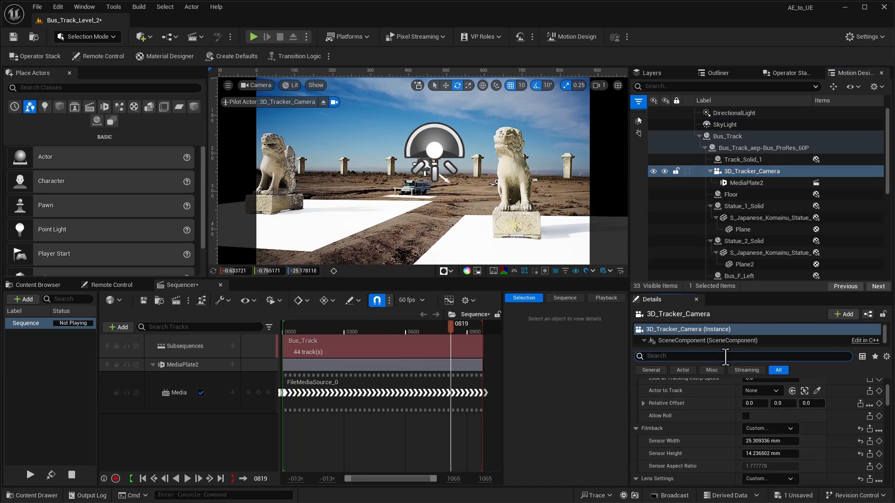
pyautogui.write('exposu')
pyautogui.moveTo(886, 448); pyautogui.dragTo(880, 379)
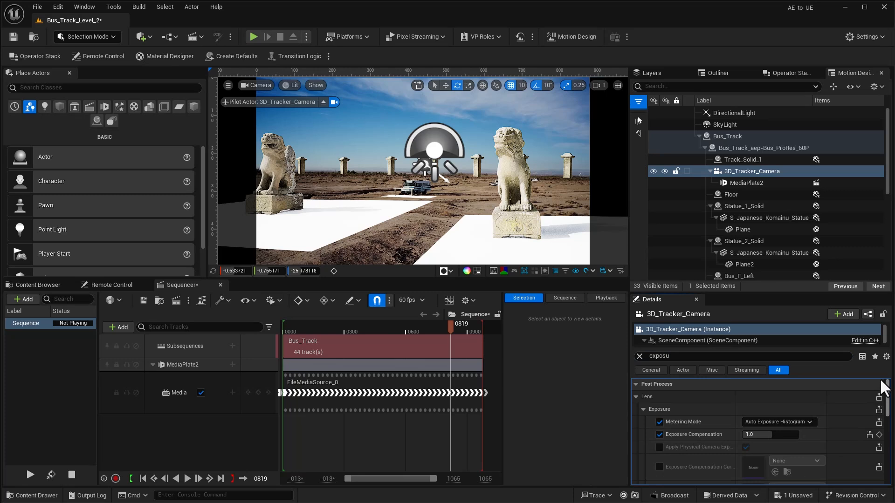
pyautogui.click(749, 434)
pyautogui.write('0')
pyautogui.press('Return')
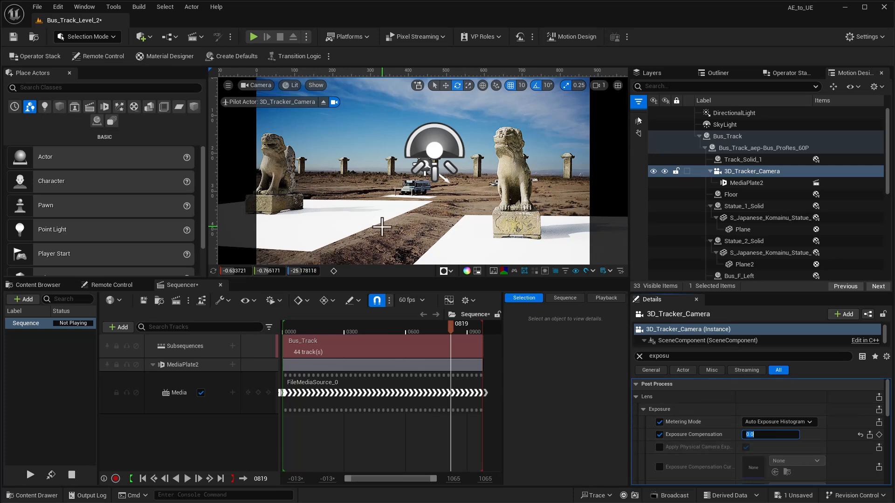
# Step: Switch the viewport to Path Tracing, play the sequence from near its start, and save the work
pyautogui.click(292, 86)
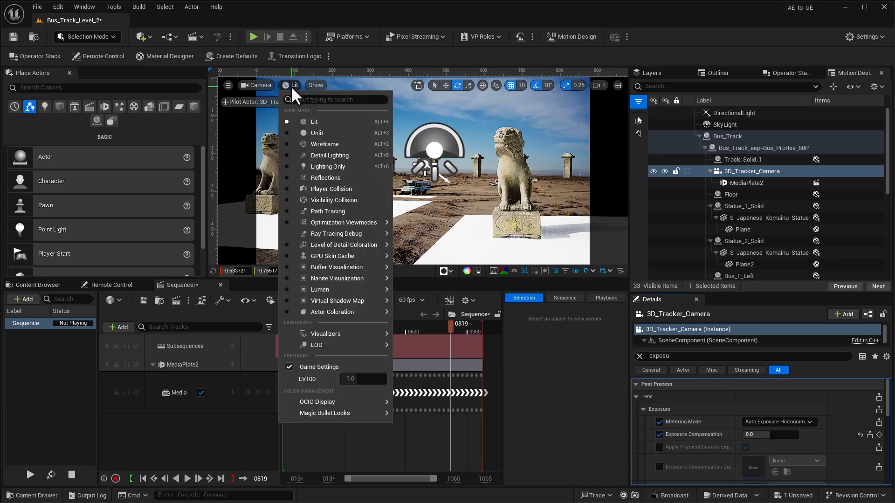
pyautogui.click(308, 211)
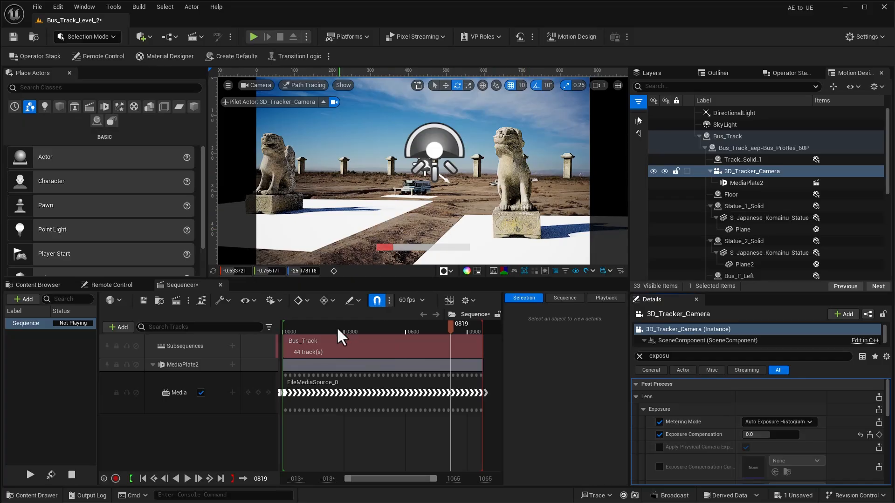
pyautogui.click(319, 329)
pyautogui.press('space')
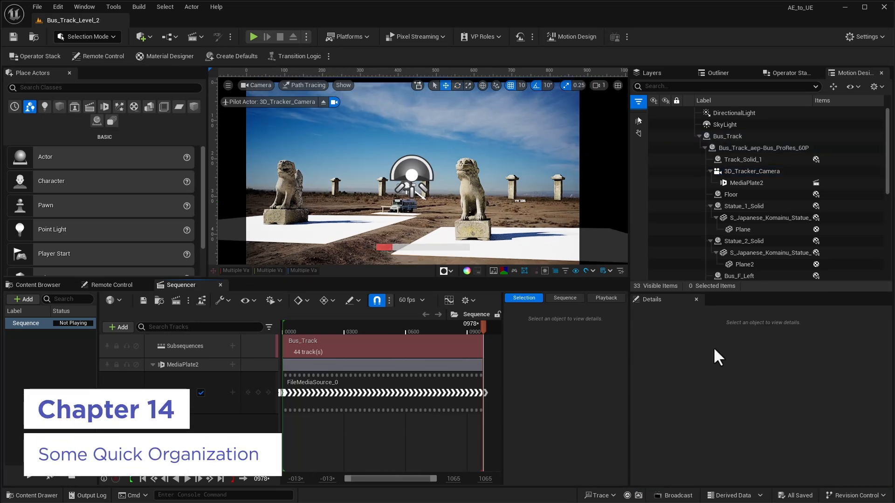
pyautogui.click(37, 10)
pyautogui.click(55, 136)
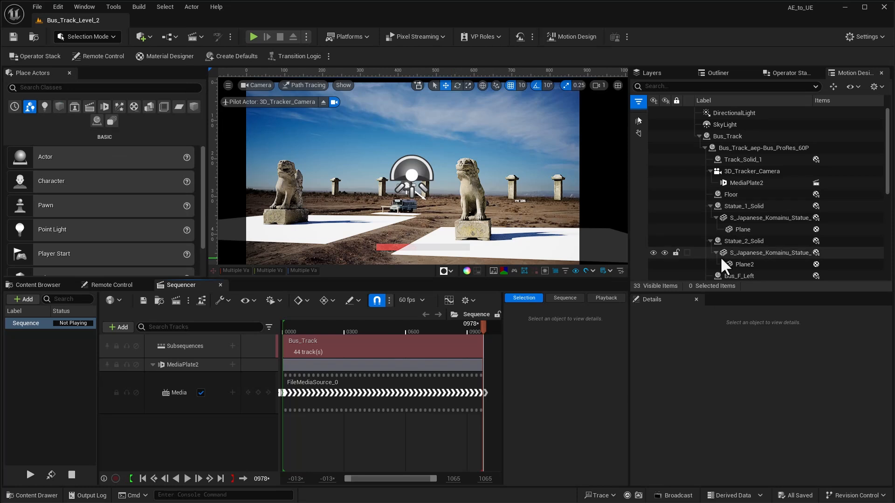
# Step: Create a folder named 3D_Models in the Outliner
pyautogui.click(719, 71)
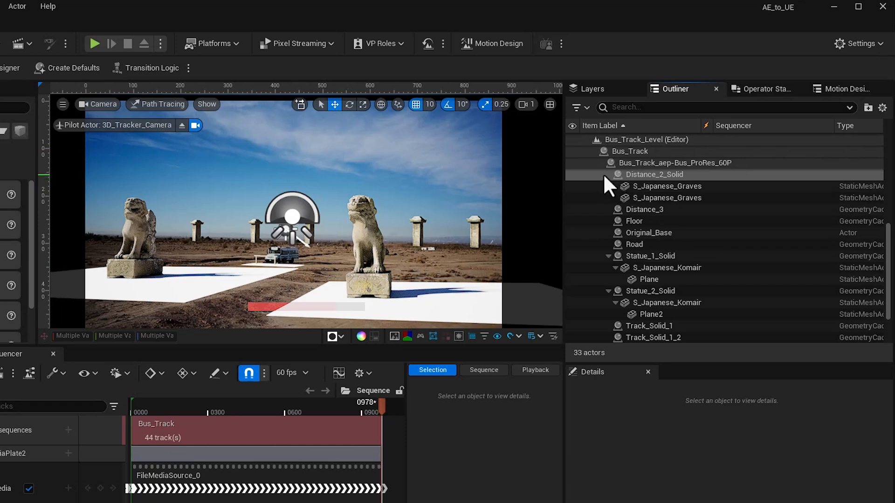
pyautogui.rightClick(603, 174)
pyautogui.click(631, 198)
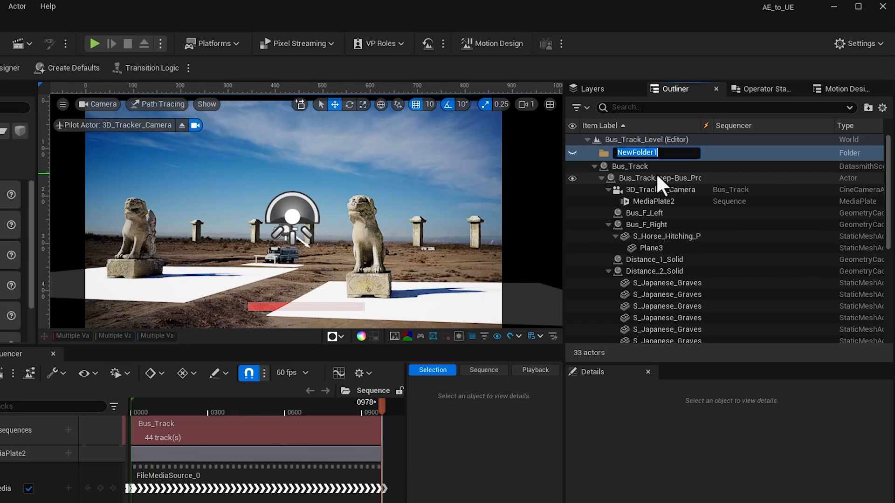
pyautogui.write('3D_Models')
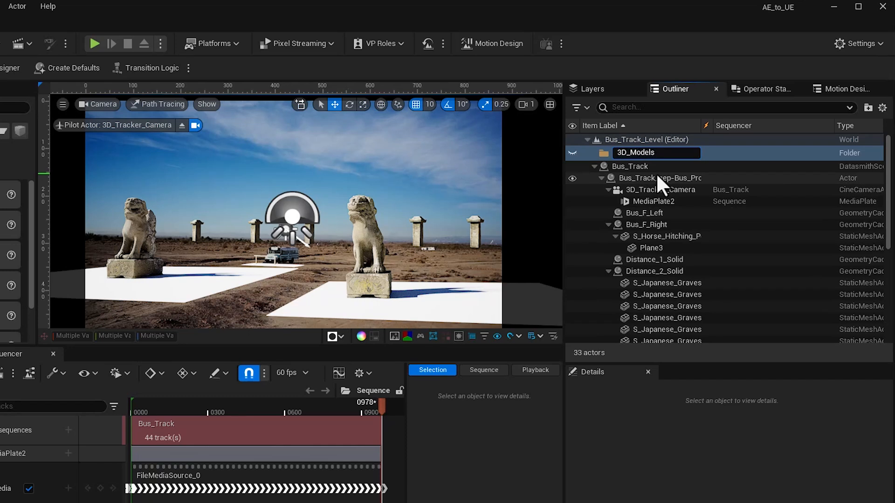
pyautogui.press('Return')
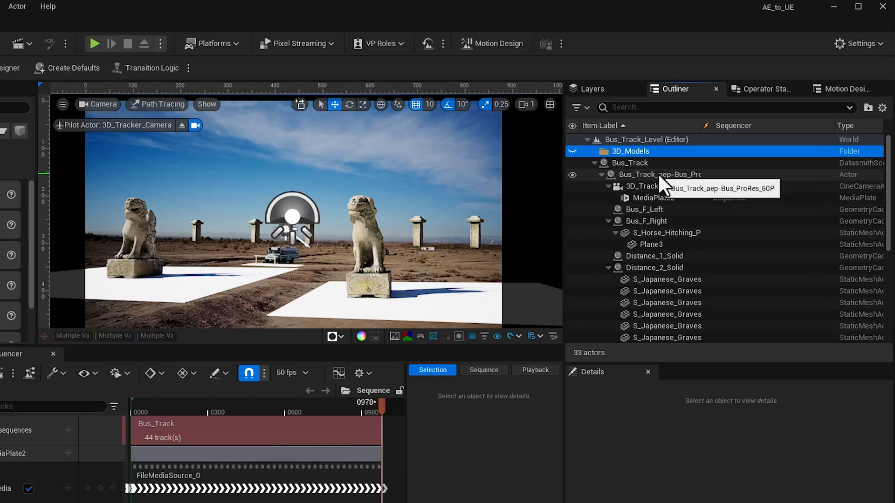
# Step: Move all seven S_Japanese_Gravestone meshes from under Distance_2_Solid into the 3D_Models folder
pyautogui.click(673, 280)
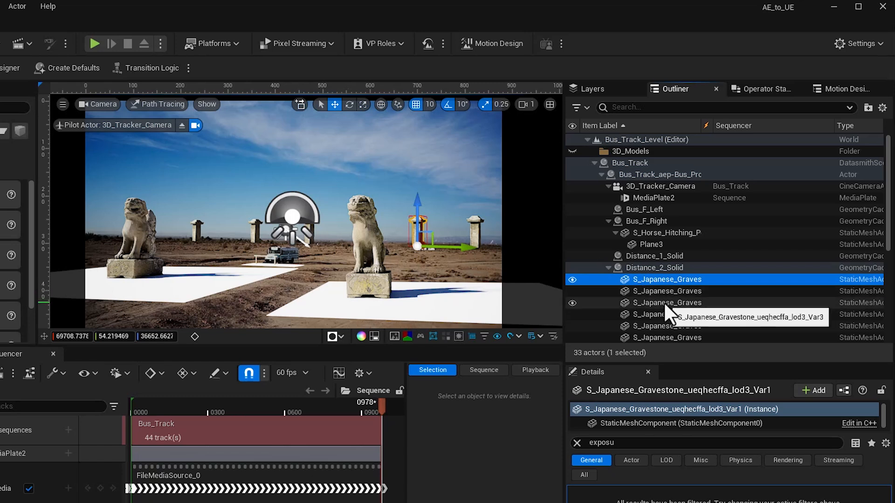
pyautogui.scroll(-2, 663, 301)
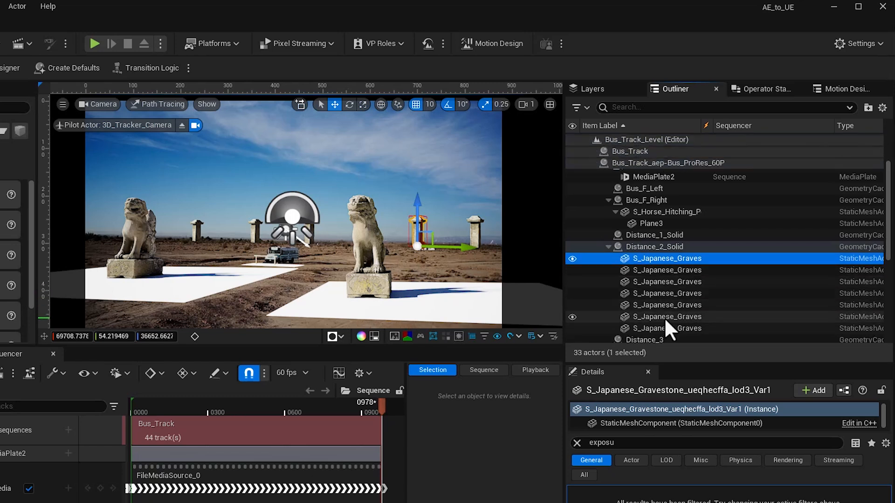
pyautogui.keyDown('shift'); pyautogui.click(664, 326); pyautogui.keyUp('shift')
pyautogui.scroll(2, 662, 307)
pyautogui.moveTo(655, 279); pyautogui.dragTo(625, 152)
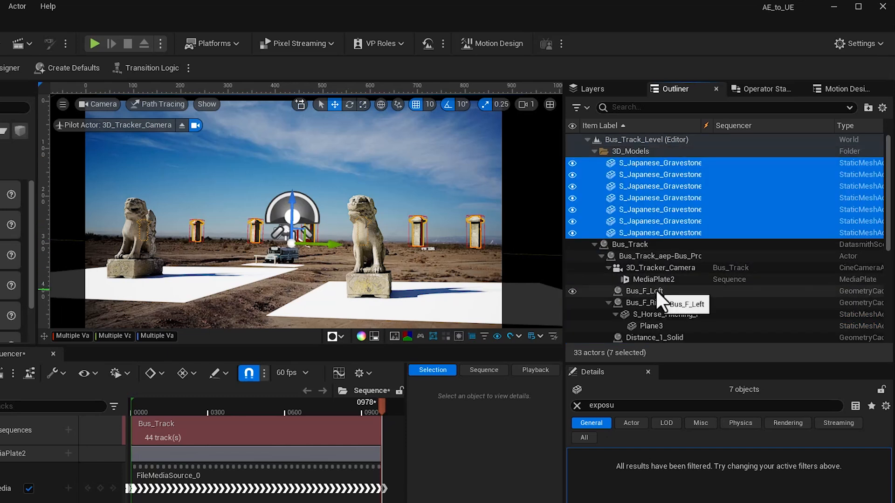
# Step: Move the S_Horse_Hitching_Post mesh and both S_Japanese_Komainu statues, with their child planes, into the 3D_Models folder
pyautogui.click(667, 315)
pyautogui.moveTo(673, 315); pyautogui.dragTo(631, 150)
pyautogui.scroll(-5, 670, 265)
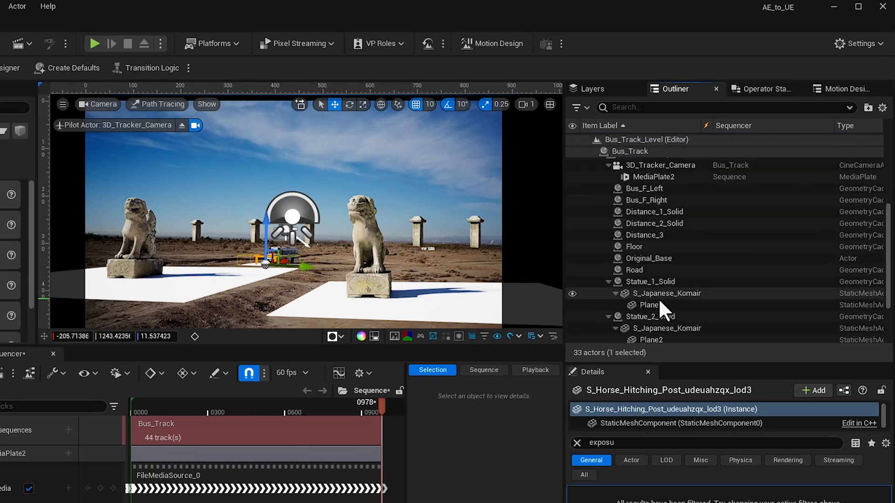
pyautogui.click(664, 294)
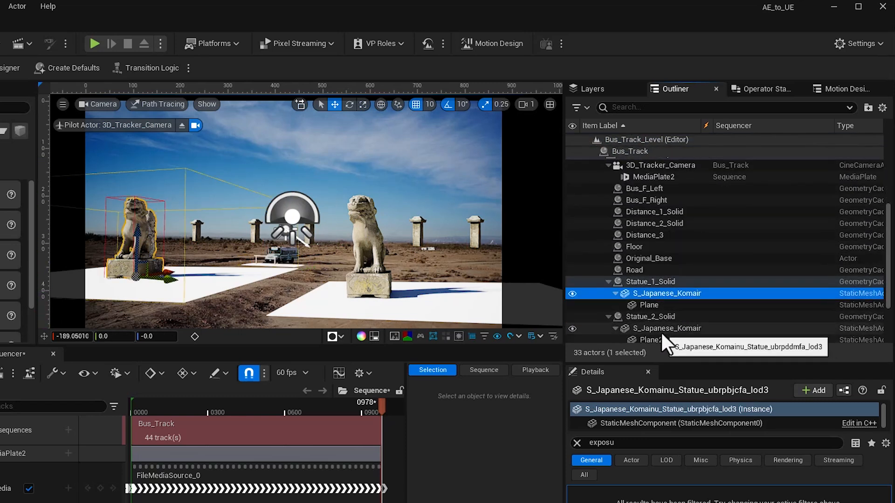
pyautogui.keyDown('ctrl'); pyautogui.click(657, 328); pyautogui.keyUp('ctrl')
pyautogui.moveTo(672, 294); pyautogui.dragTo(602, 175)
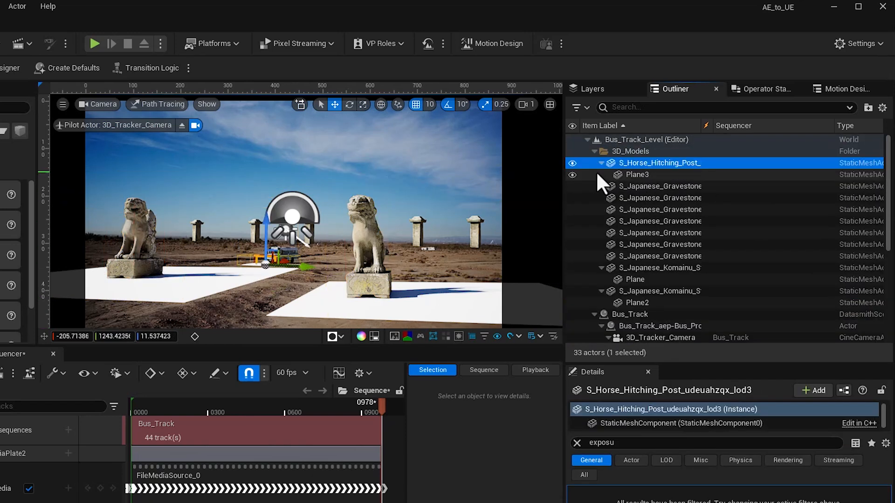
# Step: Create a second folder named Solids under Bus_Track_Level
pyautogui.rightClick(614, 141)
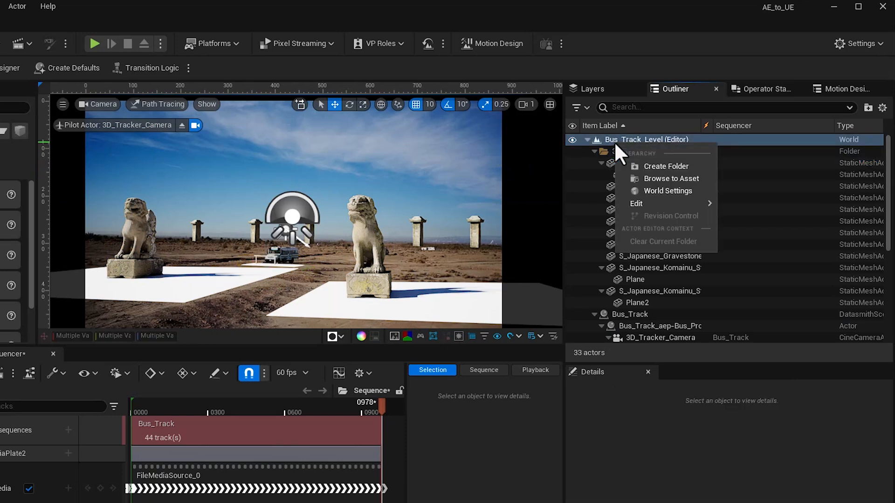
pyautogui.click(652, 167)
pyautogui.write('Solids')
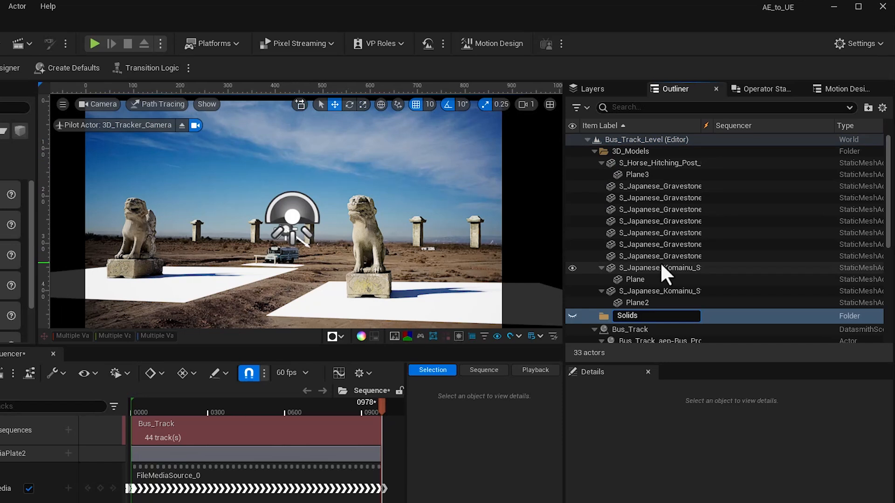
pyautogui.press('Return')
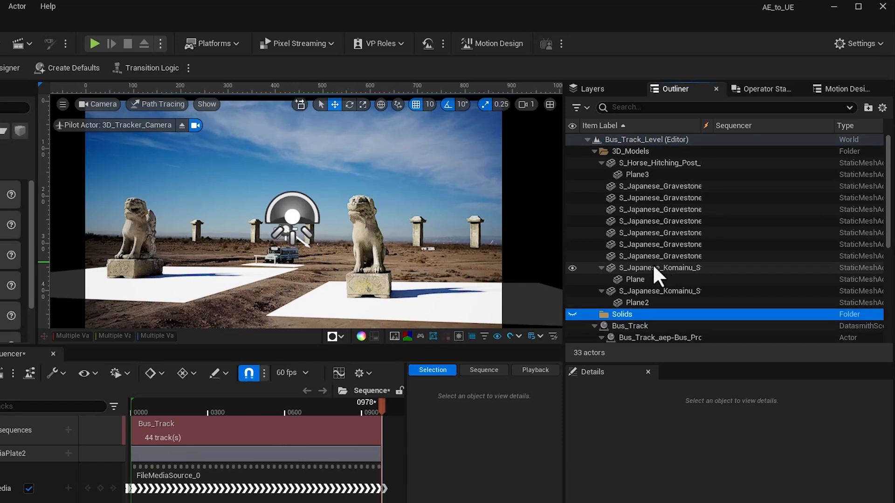
# Step: Move every tracked solid from Bus_F_Left through Track_Solid_1_4, including Original_Base, into the Solids folder
pyautogui.scroll(-3, 660, 303)
pyautogui.scroll(-7, 661, 304)
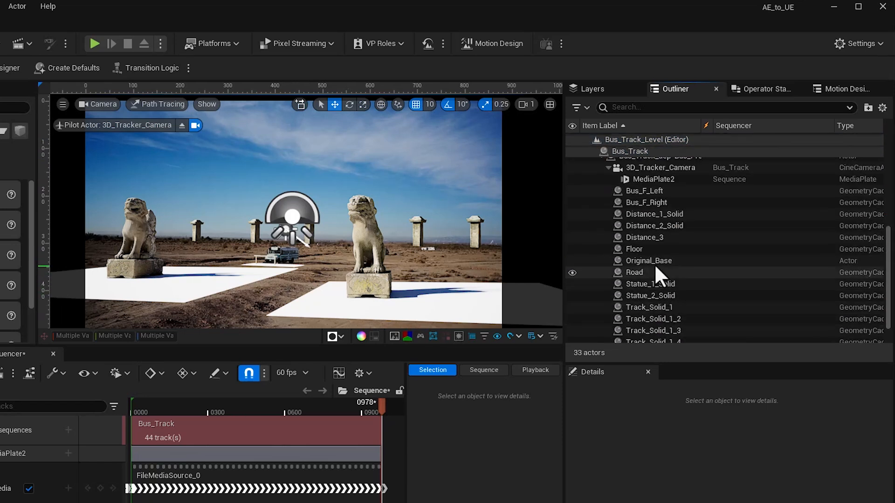
pyautogui.click(644, 192)
pyautogui.scroll(-2, 646, 261)
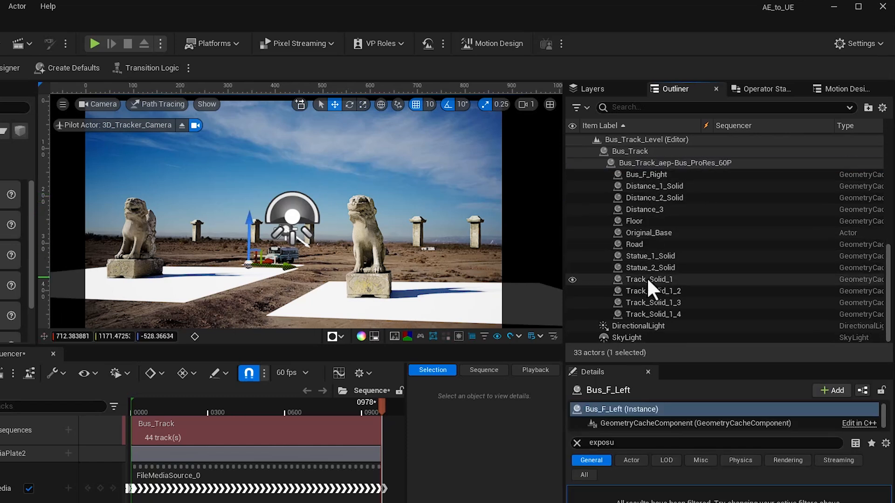
pyautogui.keyDown('shift'); pyautogui.click(652, 313); pyautogui.keyUp('shift')
pyautogui.scroll(8, 662, 292)
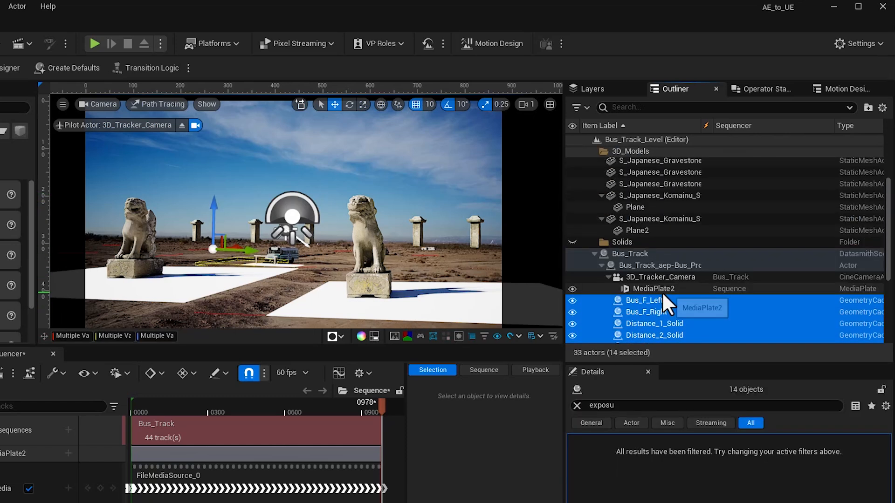
pyautogui.moveTo(640, 296); pyautogui.dragTo(617, 242)
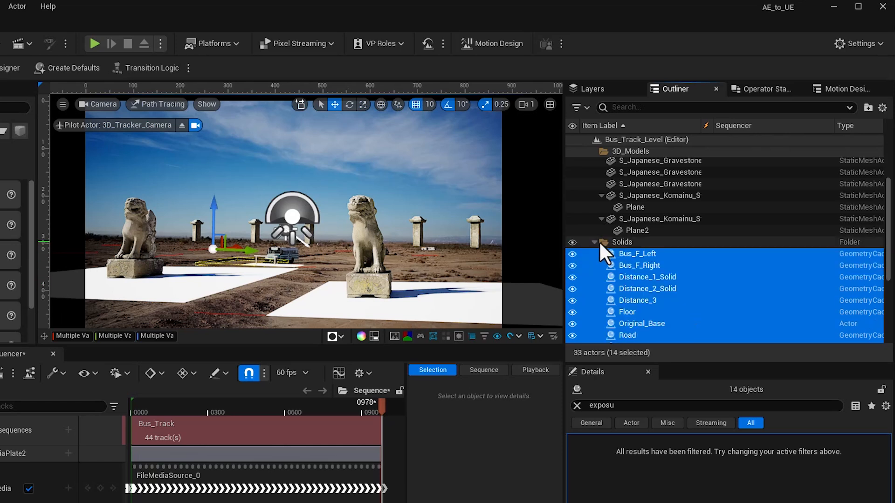
# Step: Collapse the Solids folder, play back the sequence from frame 515, and save the level
pyautogui.click(600, 242)
pyautogui.moveTo(383, 404); pyautogui.dragTo(261, 416)
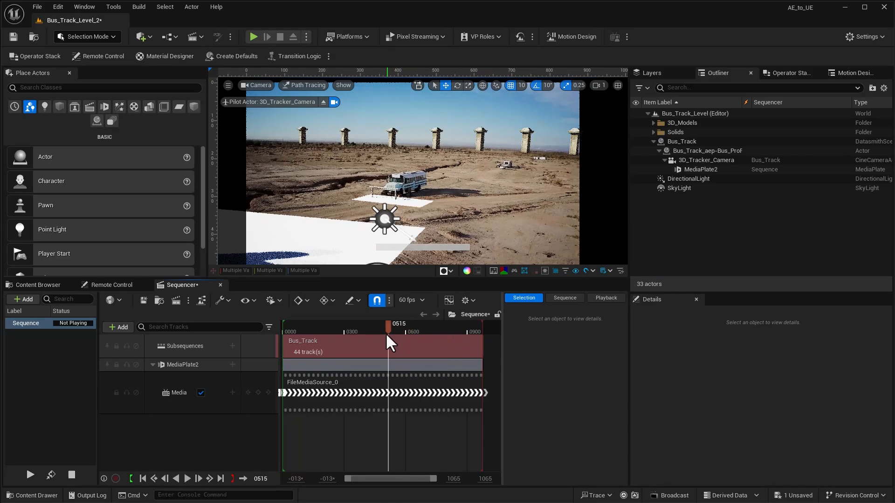
pyautogui.press('space')
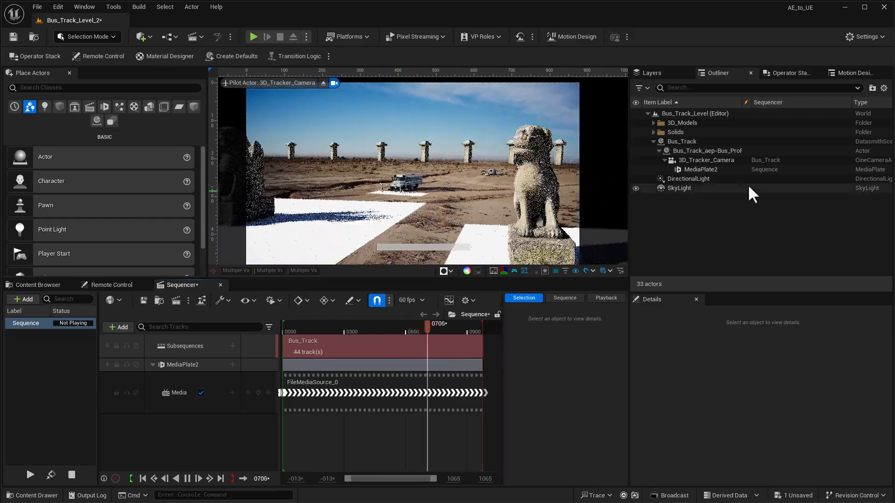
pyautogui.hotkey('ctrl', 's')
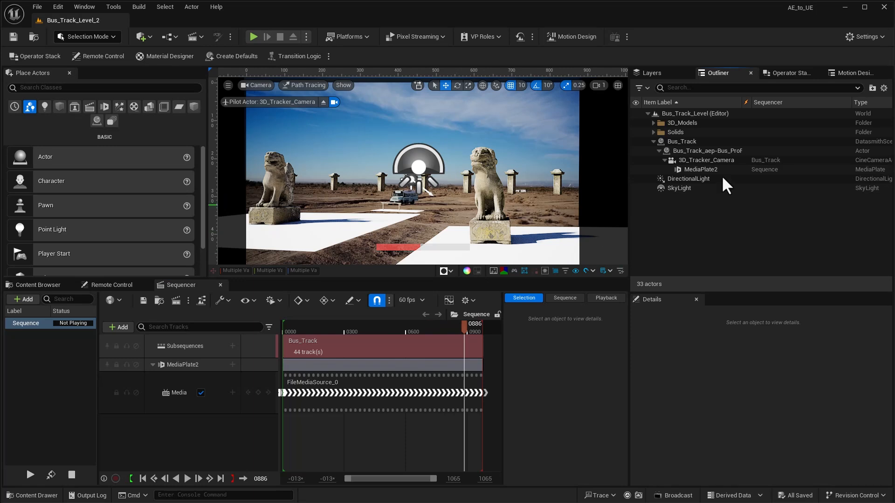
pyautogui.click(648, 72)
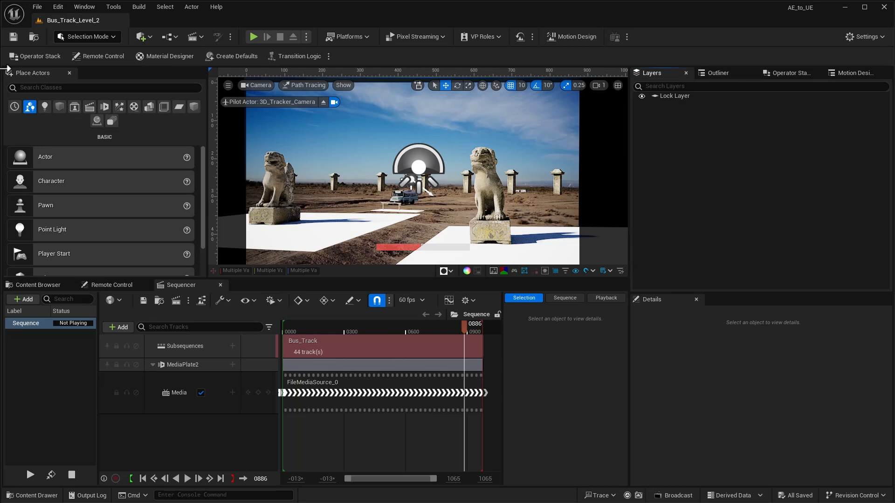
pyautogui.click(88, 7)
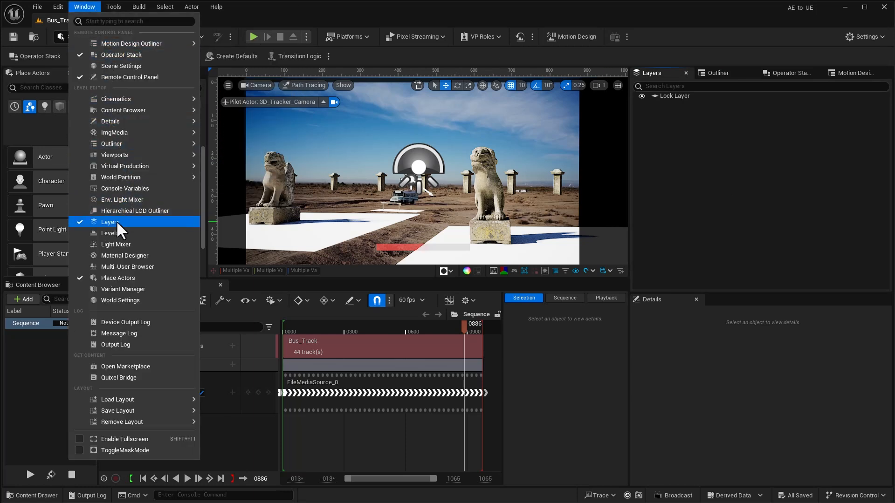
pyautogui.click(686, 132)
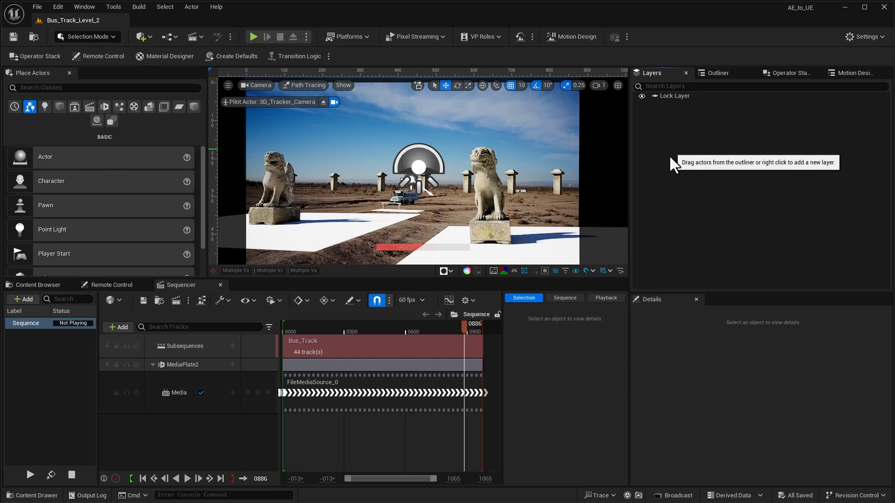
# Step: Add the hitching post, all seven gravestones and both Komainu statues, without their child planes, to a new layer named 3D_Models
pyautogui.click(723, 71)
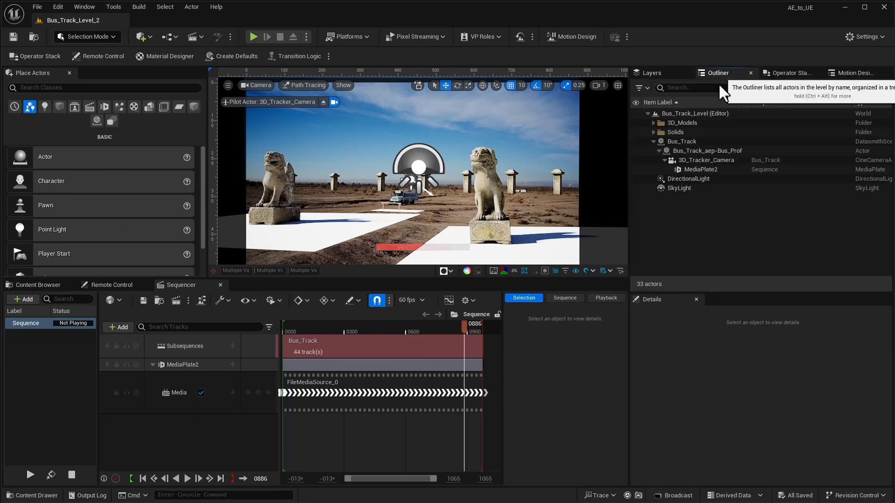
pyautogui.click(653, 123)
pyautogui.click(683, 131)
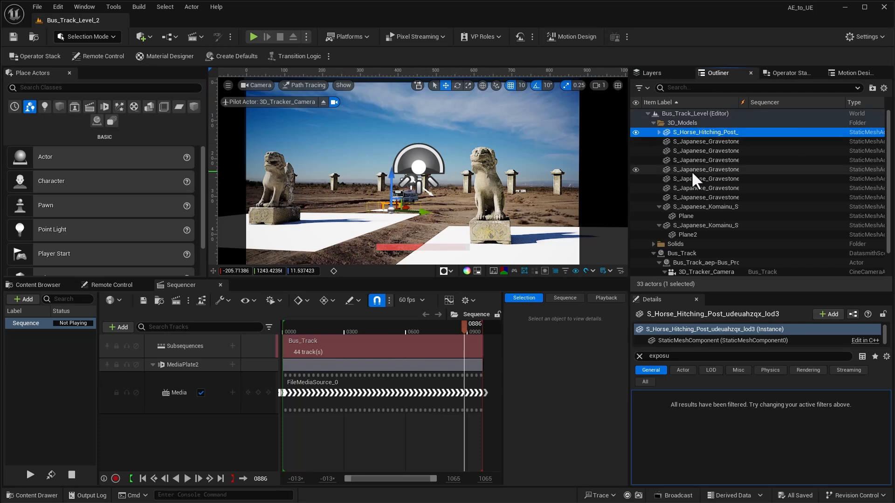
pyautogui.keyDown('shift'); pyautogui.click(691, 197); pyautogui.keyUp('shift')
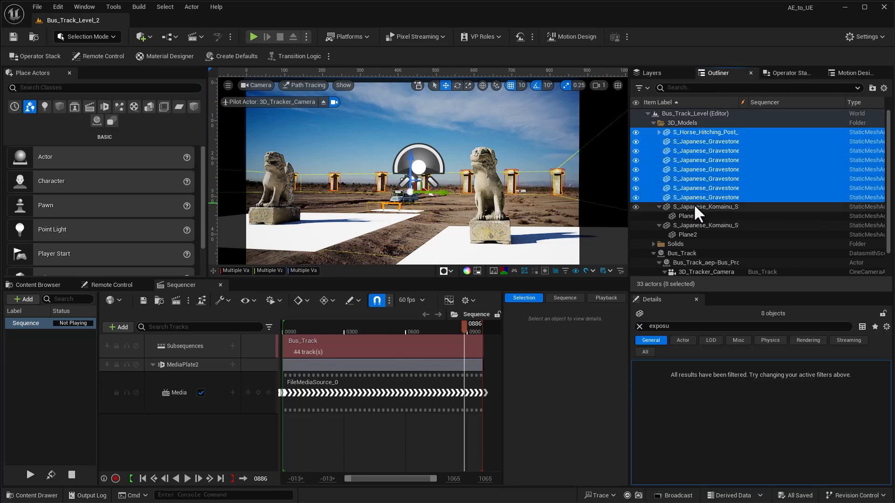
pyautogui.keyDown('ctrl'); pyautogui.click(694, 206); pyautogui.keyUp('ctrl')
pyautogui.keyDown('ctrl'); pyautogui.click(693, 225); pyautogui.keyUp('ctrl')
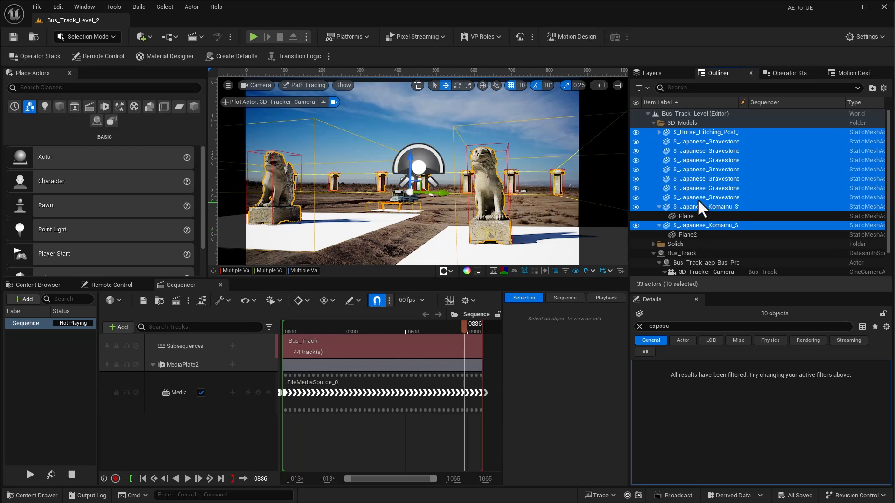
pyautogui.click(659, 132)
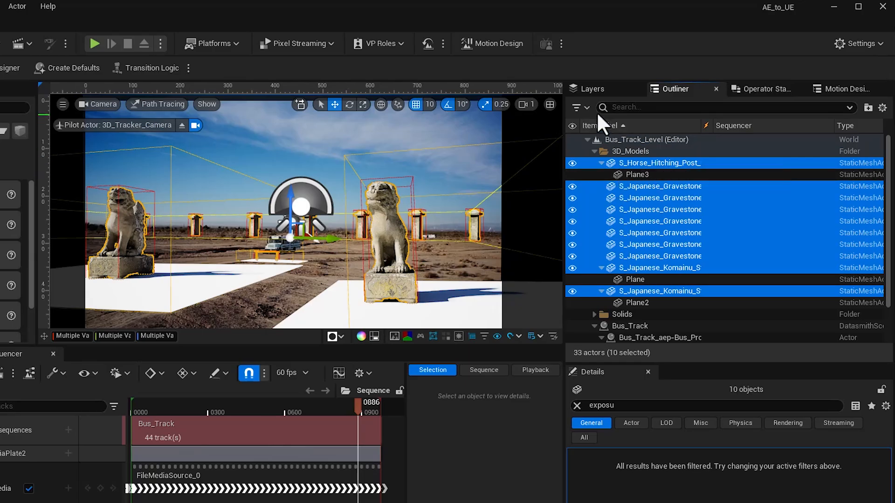
pyautogui.click(653, 74)
pyautogui.rightClick(621, 150)
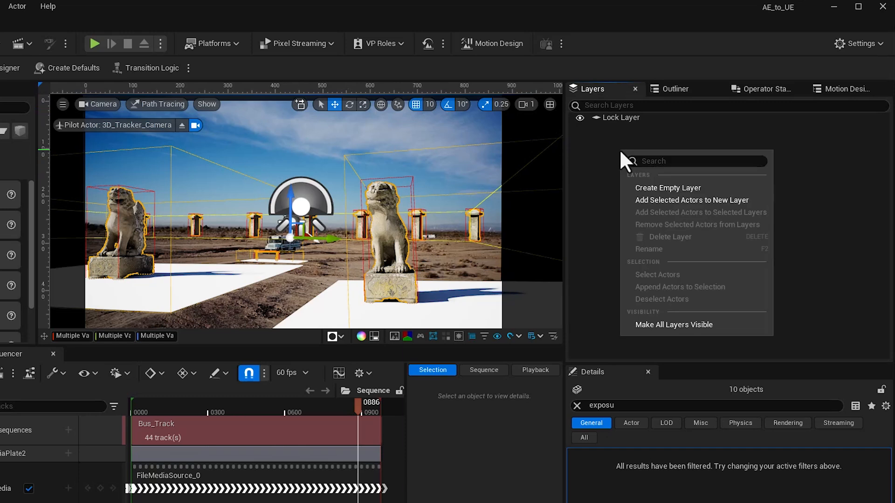
pyautogui.click(655, 200)
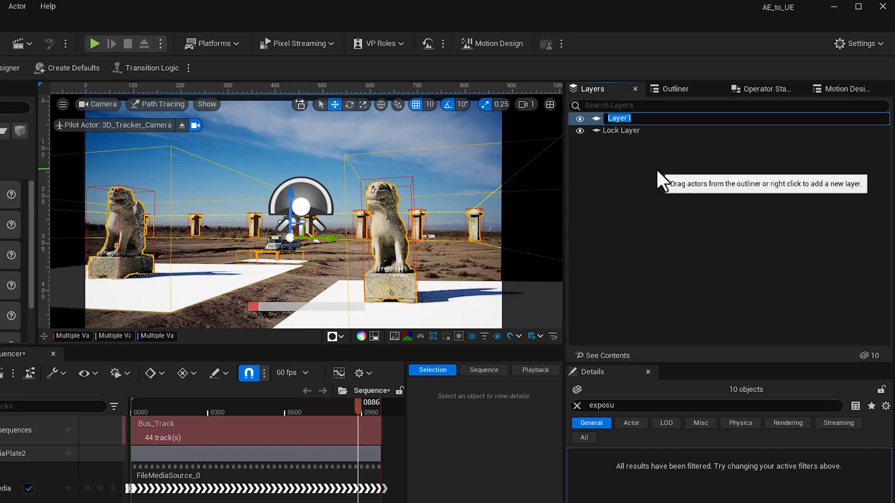
pyautogui.write('3D_Models')
pyautogui.press('Return')
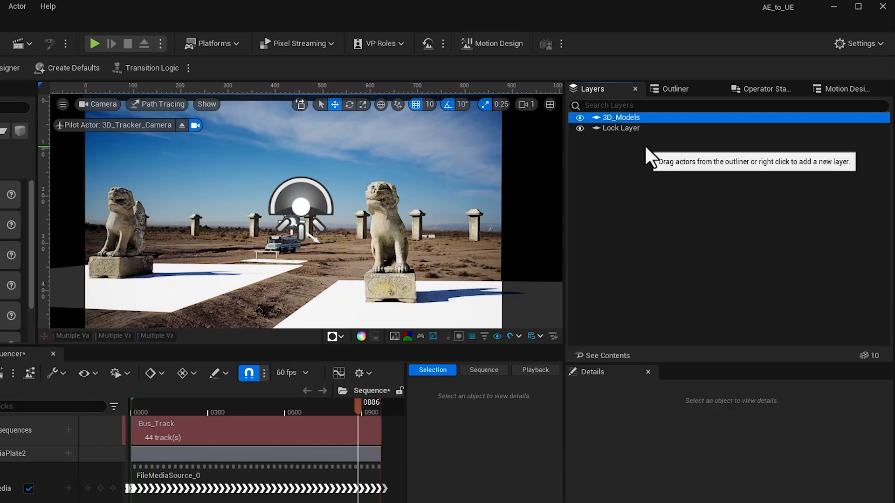
# Step: Add the child planes Plane3, Plane and Plane2 to a new layer named Shadow_Catchers
pyautogui.click(669, 92)
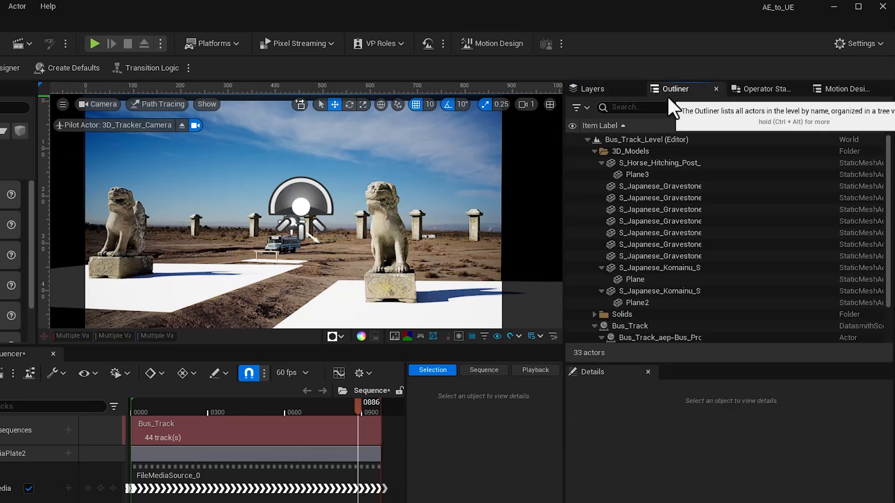
pyautogui.click(644, 173)
pyautogui.keyDown('ctrl'); pyautogui.click(636, 279); pyautogui.keyUp('ctrl')
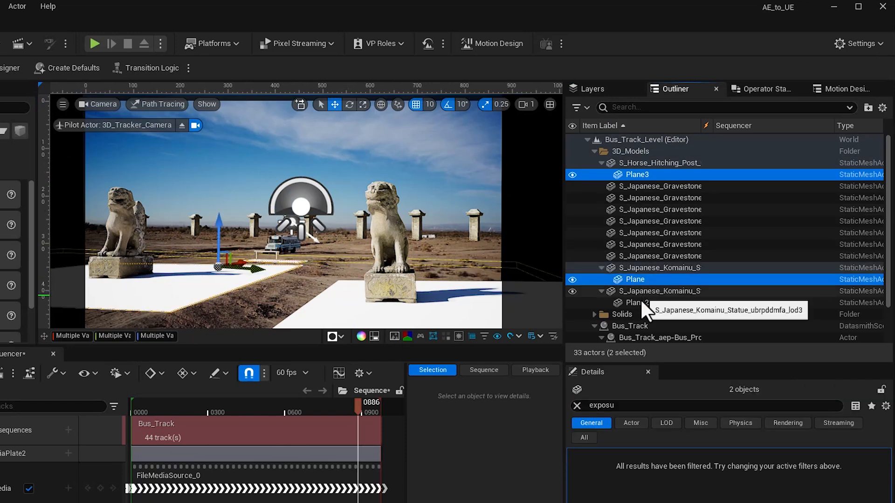
pyautogui.keyDown('ctrl'); pyautogui.click(639, 301); pyautogui.keyUp('ctrl')
pyautogui.click(591, 91)
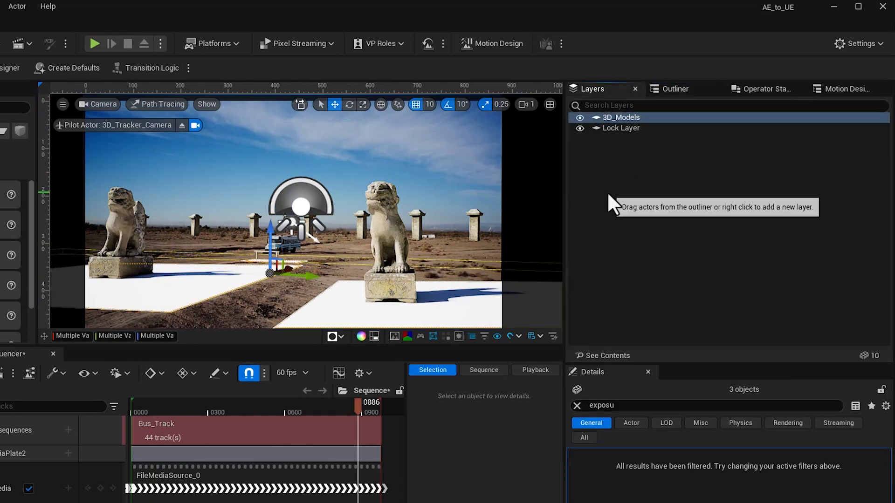
pyautogui.rightClick(611, 165)
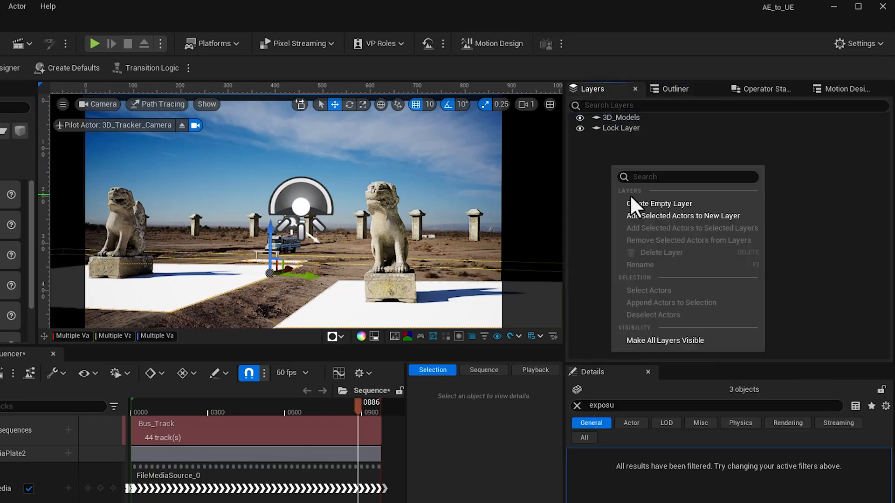
pyautogui.click(637, 219)
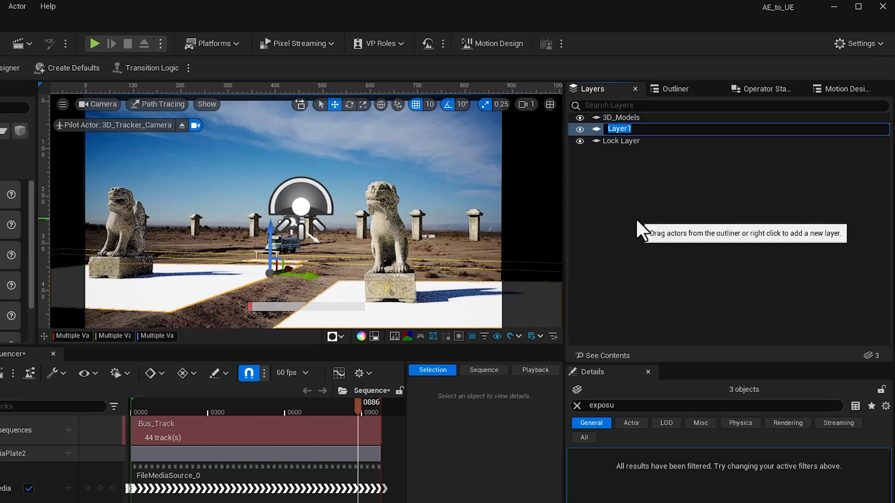
pyautogui.write('Shadow_Catchers')
pyautogui.press('Return')
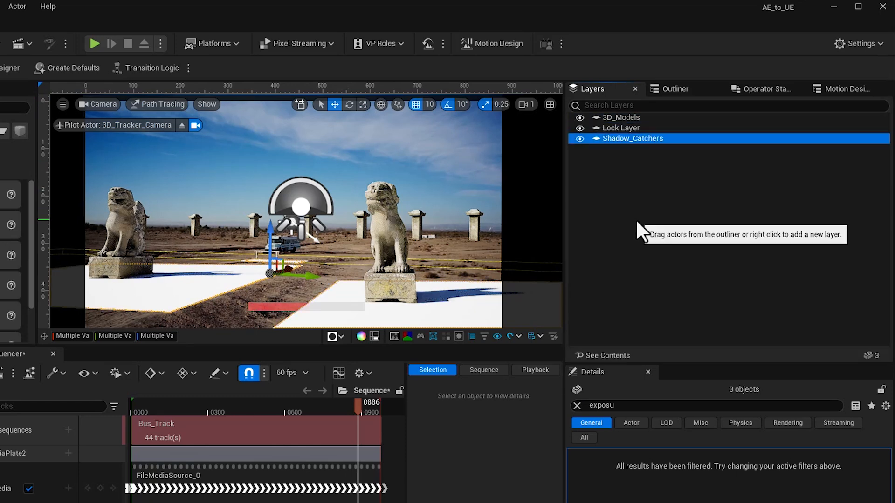
# Step: Add the DirectionalLight and SkyLight to the existing 3D_Models layer
pyautogui.click(664, 92)
pyautogui.click(600, 163)
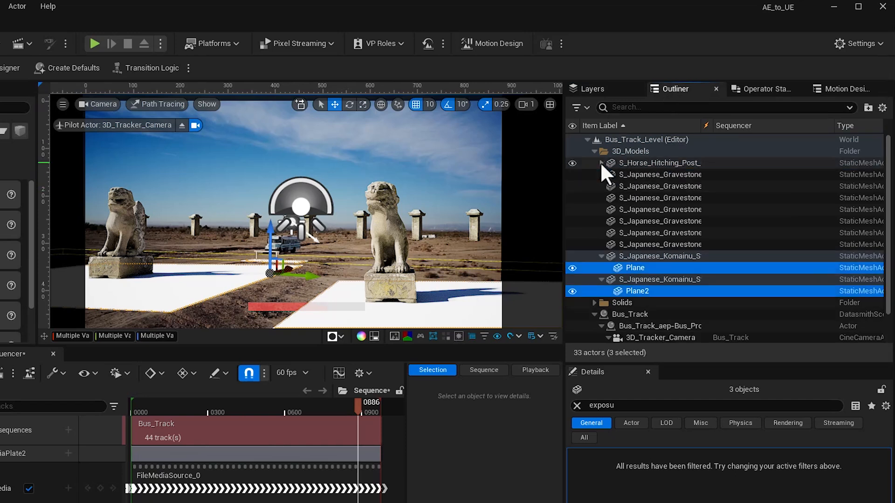
pyautogui.click(655, 221)
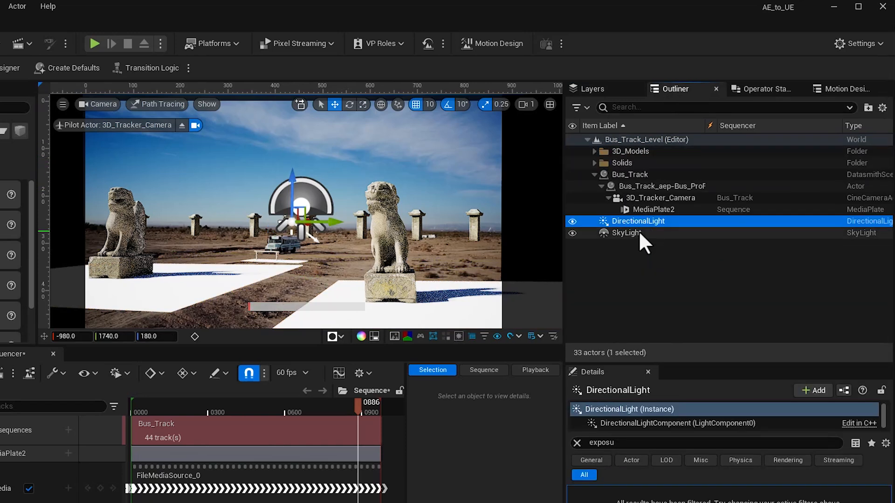
pyautogui.keyDown('ctrl'); pyautogui.click(637, 232); pyautogui.keyUp('ctrl')
pyautogui.click(591, 89)
pyautogui.click(627, 119)
pyautogui.rightClick(627, 118)
pyautogui.press('Escape')
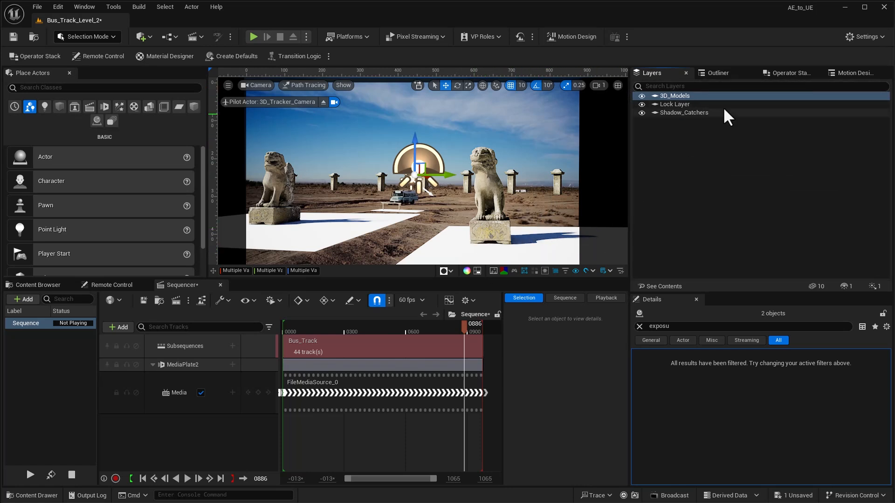
# Step: Try to add the DirectionalLight alone to the Shadow_Catchers layer
pyautogui.click(718, 72)
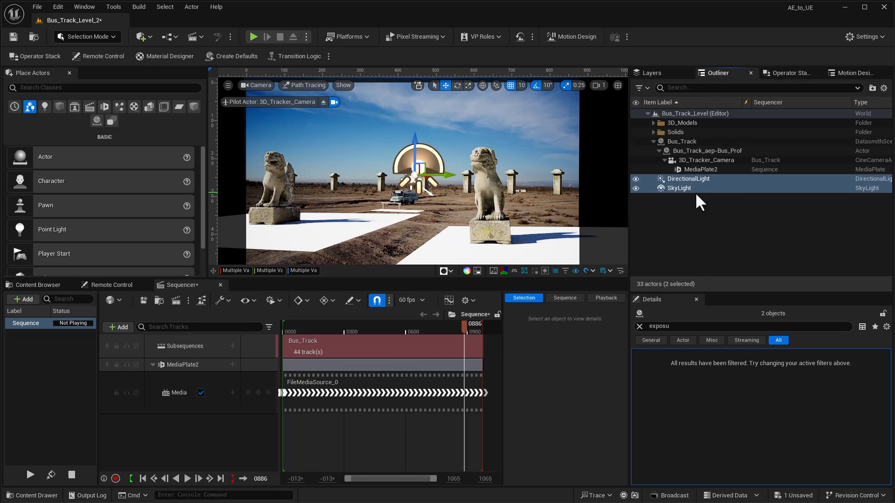
pyautogui.press('Escape')
pyautogui.click(688, 178)
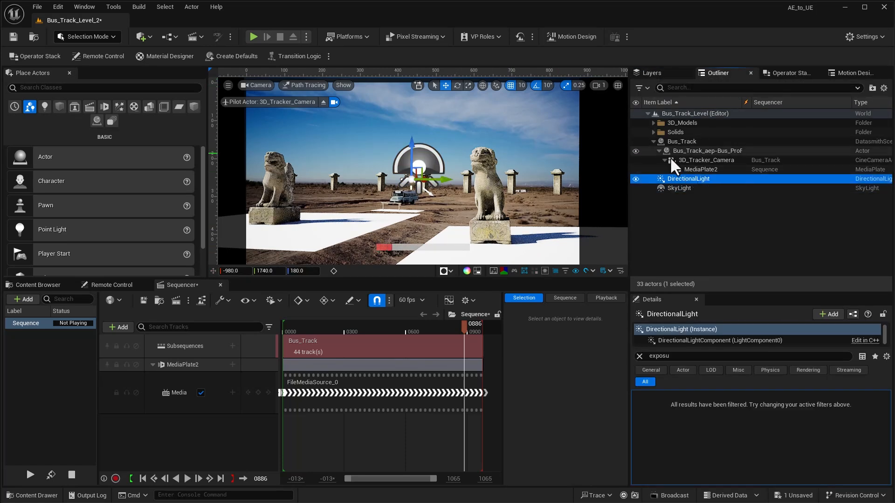
pyautogui.moveTo(682, 177); pyautogui.dragTo(670, 113)
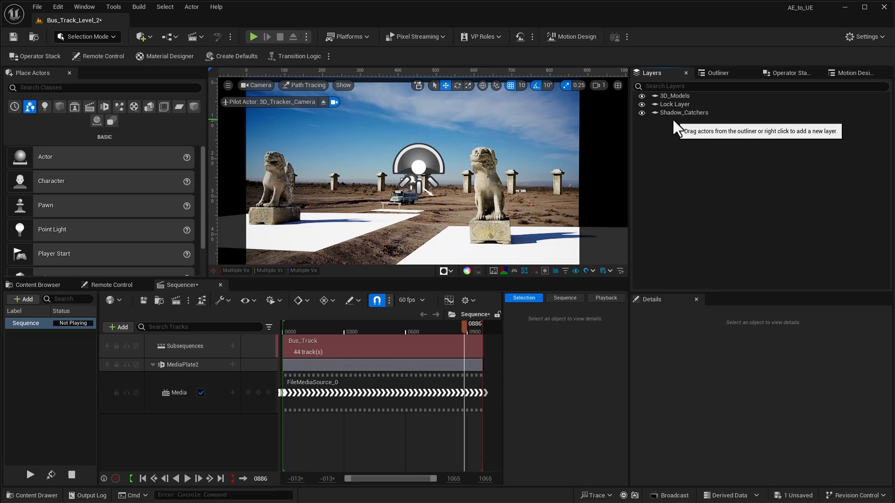
# Step: Hide and reshow the 3D_Models layer to check which actors it controls, and open its contents list
pyautogui.click(642, 96)
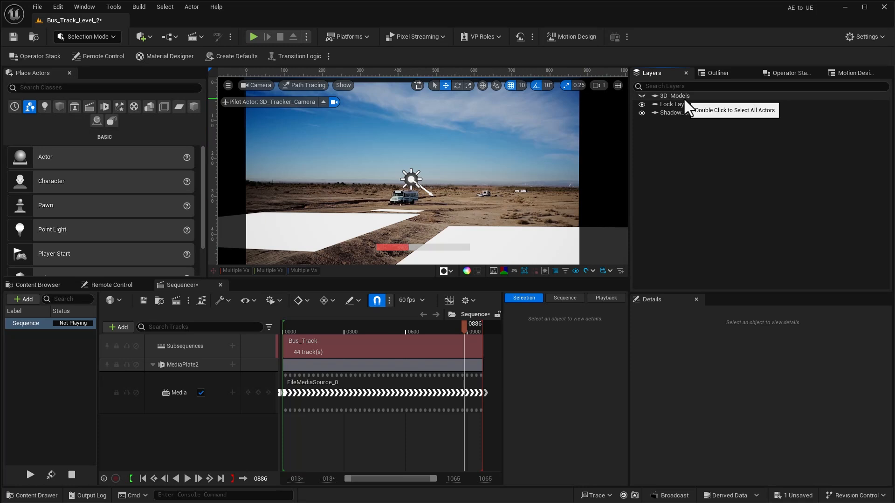
pyautogui.click(642, 96)
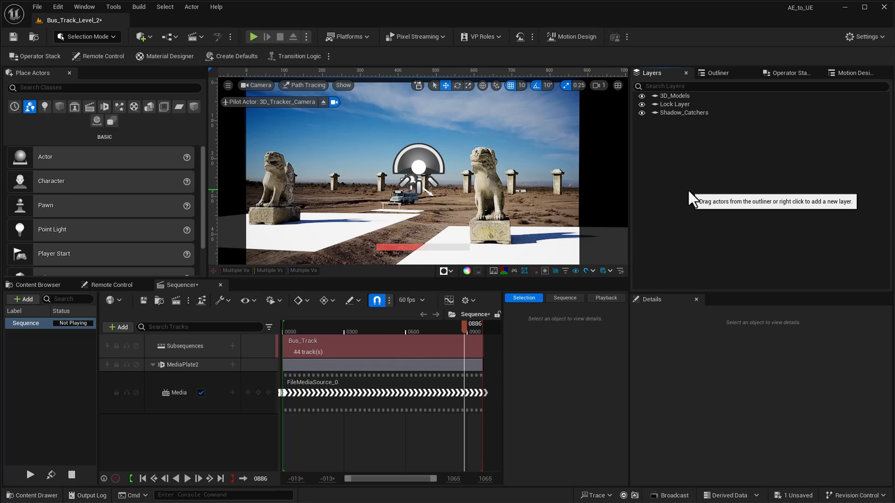
pyautogui.click(662, 97)
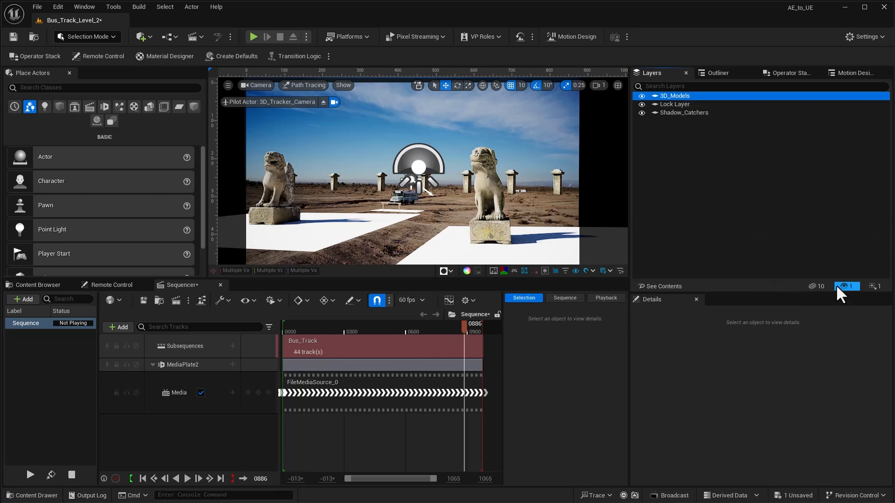
pyautogui.click(663, 284)
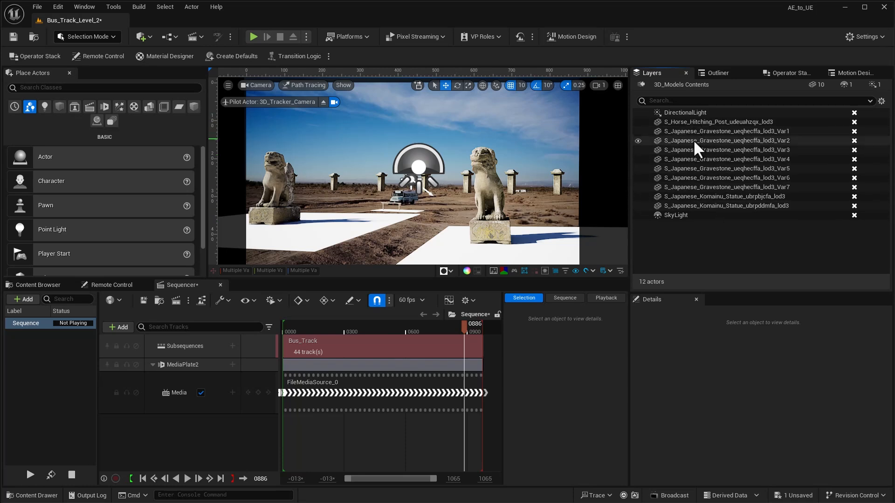
# Step: Enable Hidden Shadow for the two Komainu statues and the horse hitching post together
pyautogui.click(492, 186)
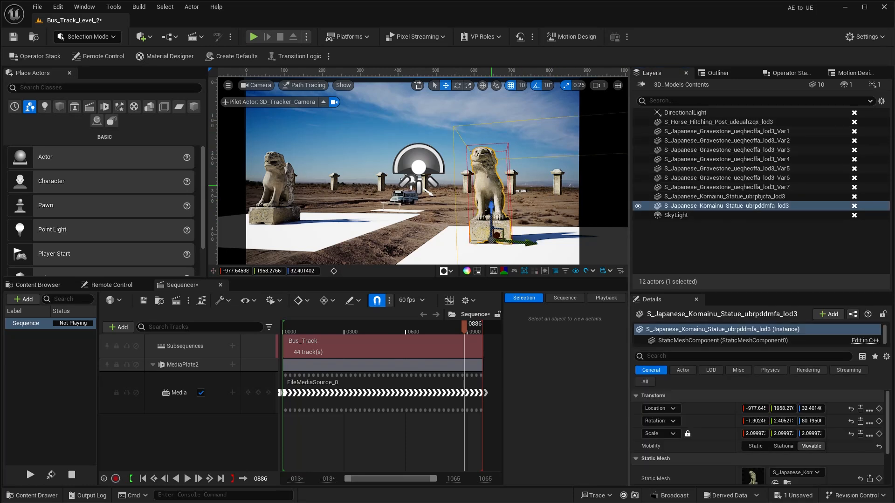
pyautogui.keyDown('ctrl'); pyautogui.click(280, 184); pyautogui.keyUp('ctrl')
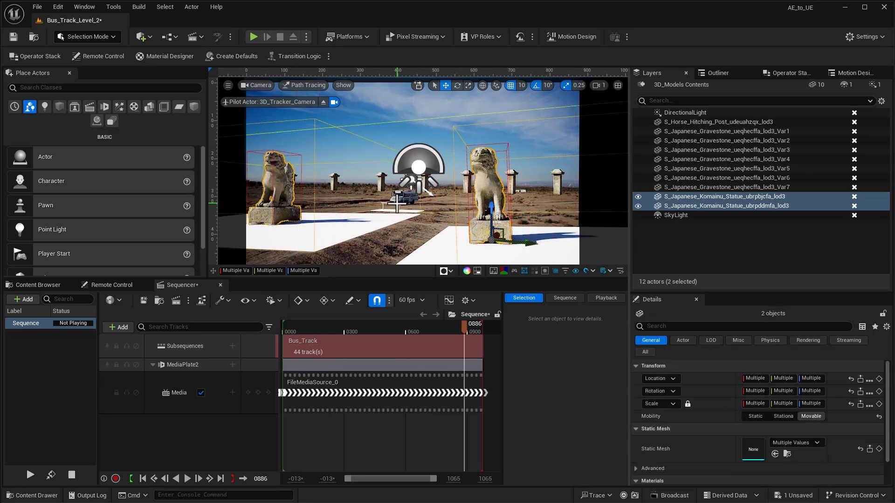
pyautogui.keyDown('ctrl'); pyautogui.click(398, 204); pyautogui.keyUp('ctrl')
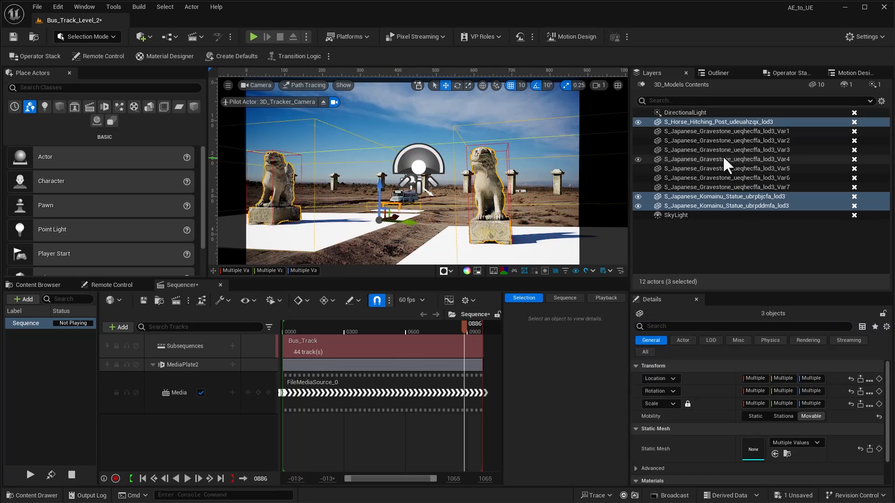
pyautogui.click(678, 325)
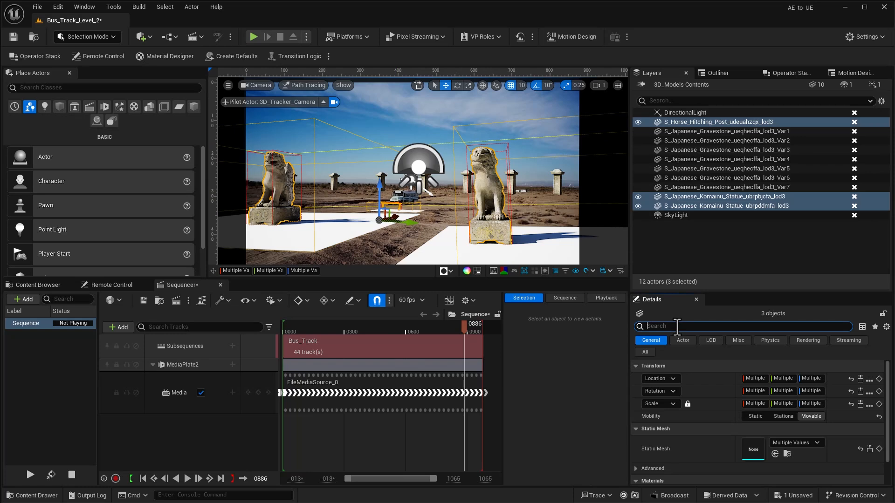
pyautogui.write('hidden shad')
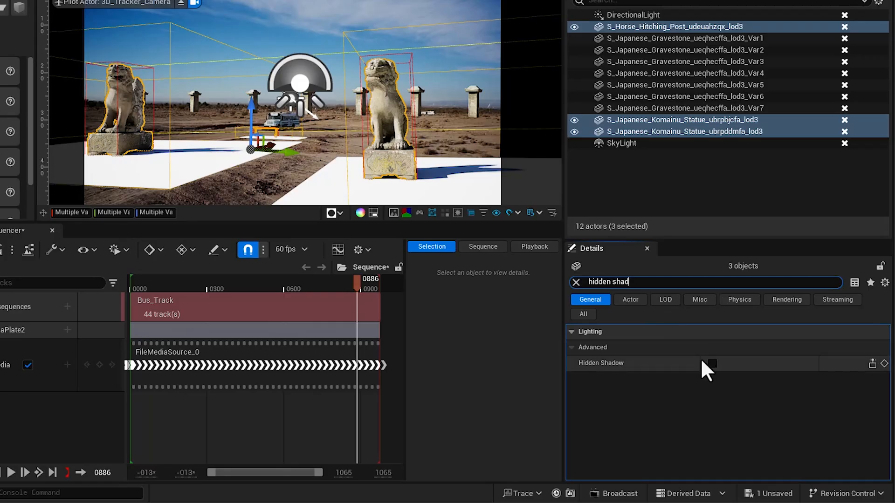
pyautogui.click(711, 363)
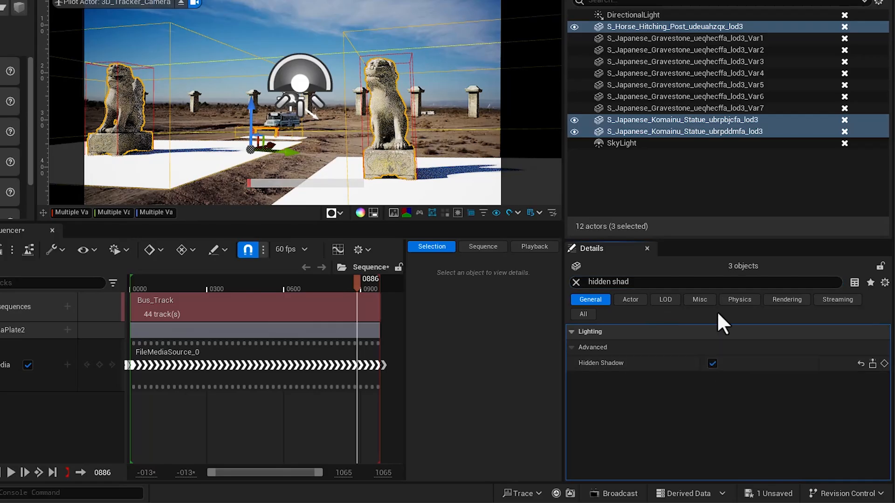
# Step: Turn off Visible for the two selected statues and the hitching post, and scrub the sequence to check their shadows
pyautogui.click(617, 285)
pyautogui.doubleClick(617, 285)
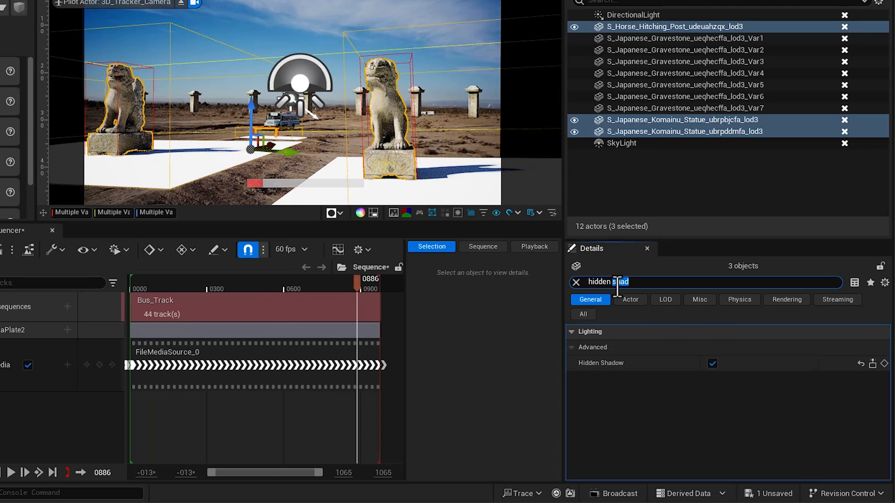
pyautogui.hotkey('ctrl', 'a')
pyautogui.press('BackSpace')
pyautogui.write('visib')
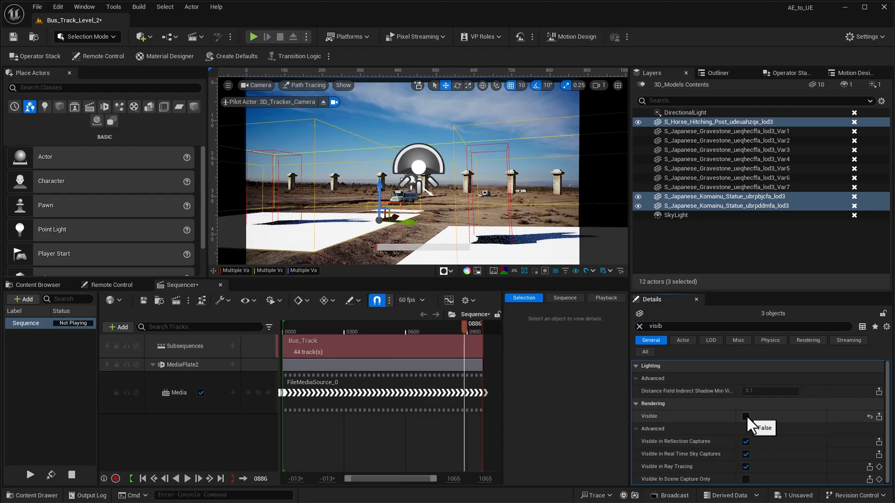
pyautogui.click(708, 394)
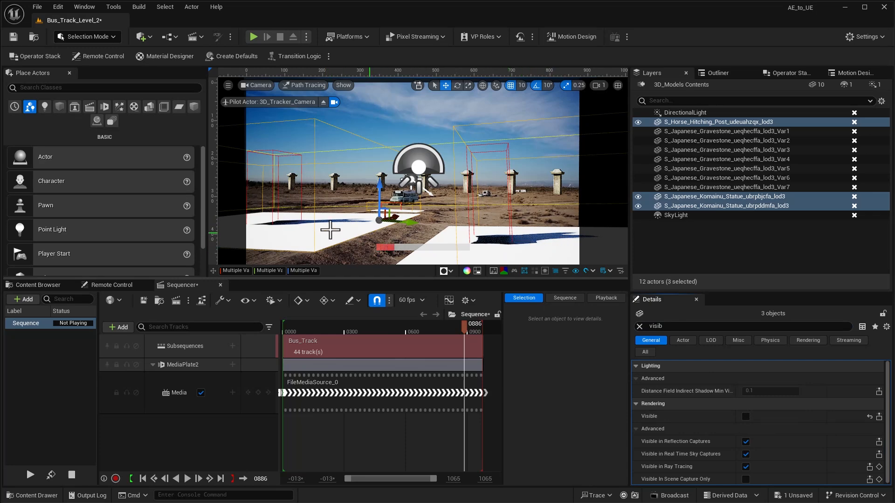
pyautogui.moveTo(431, 324); pyautogui.dragTo(327, 333)
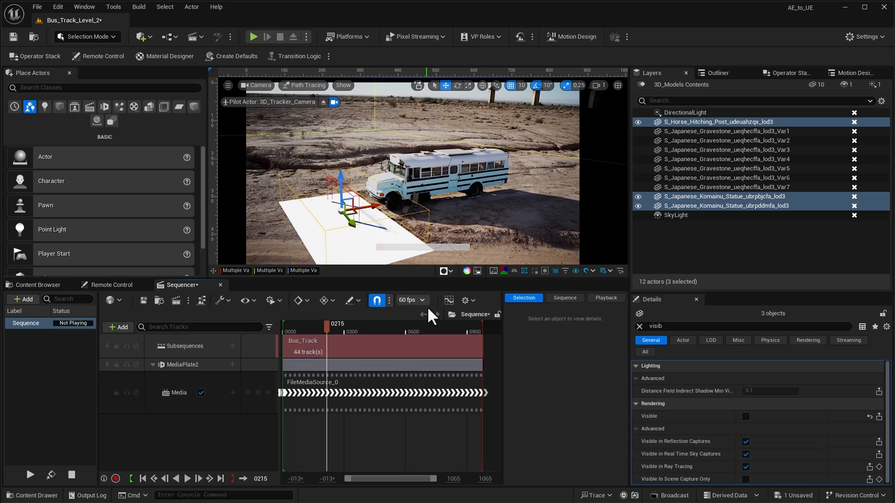
pyautogui.moveTo(337, 329); pyautogui.dragTo(432, 330)
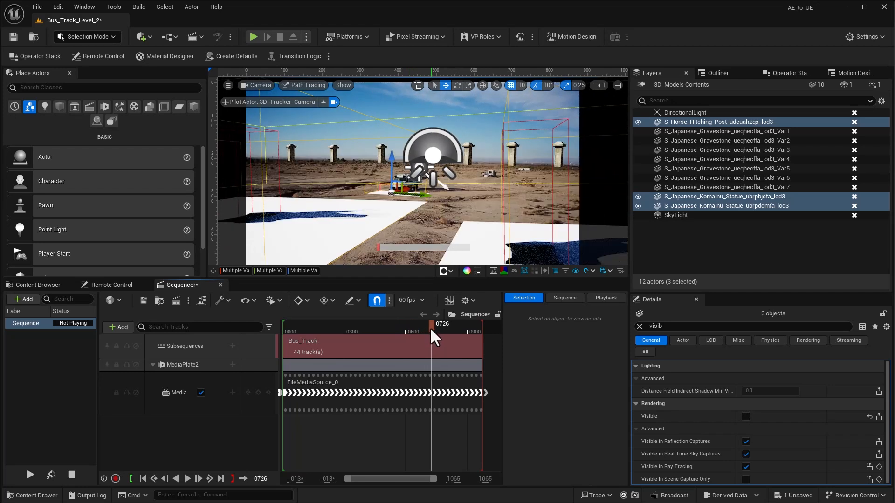
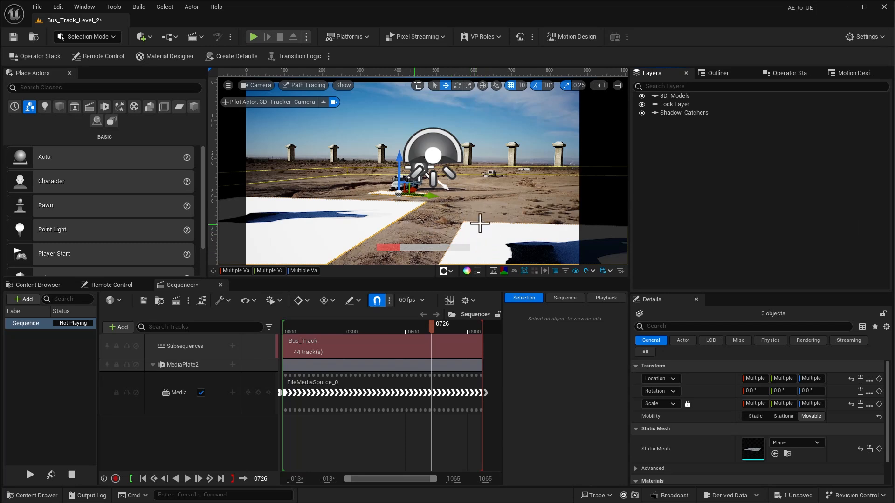
# Step: Disable Cast Shadow for the three selected planes of the Shadow_Catchers layer
pyautogui.click(684, 113)
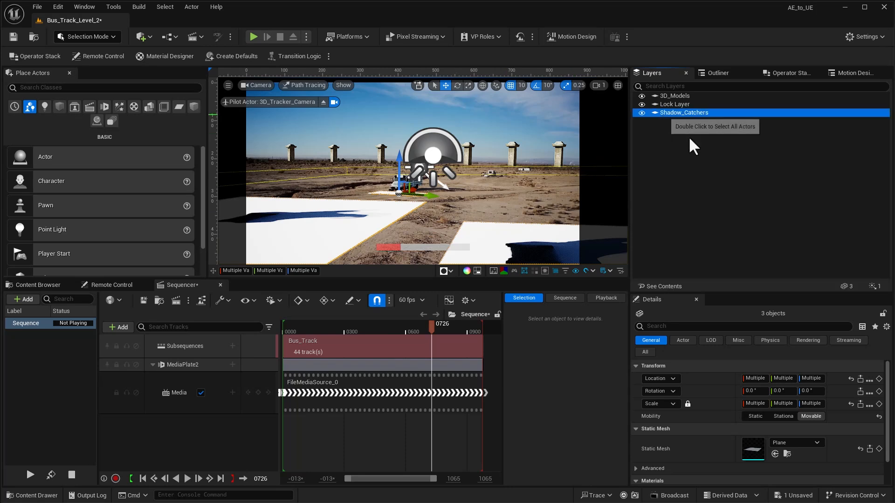
pyautogui.click(840, 284)
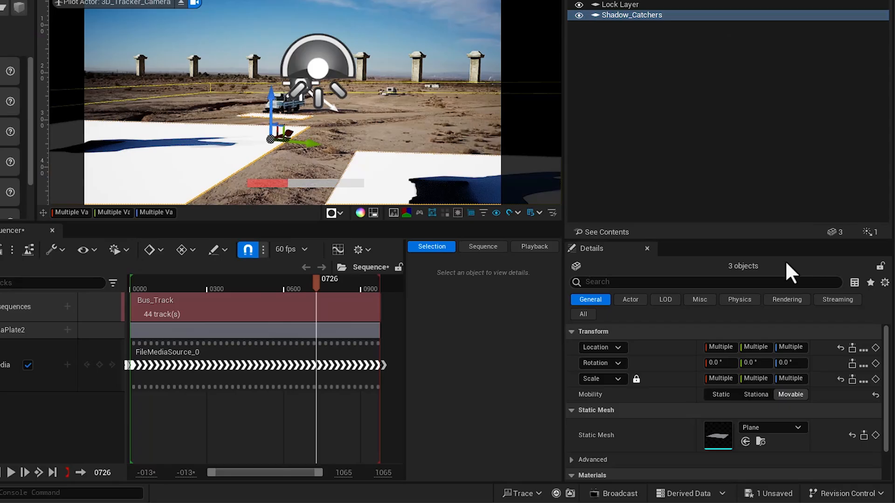
pyautogui.click(616, 281)
pyautogui.write('cast shad')
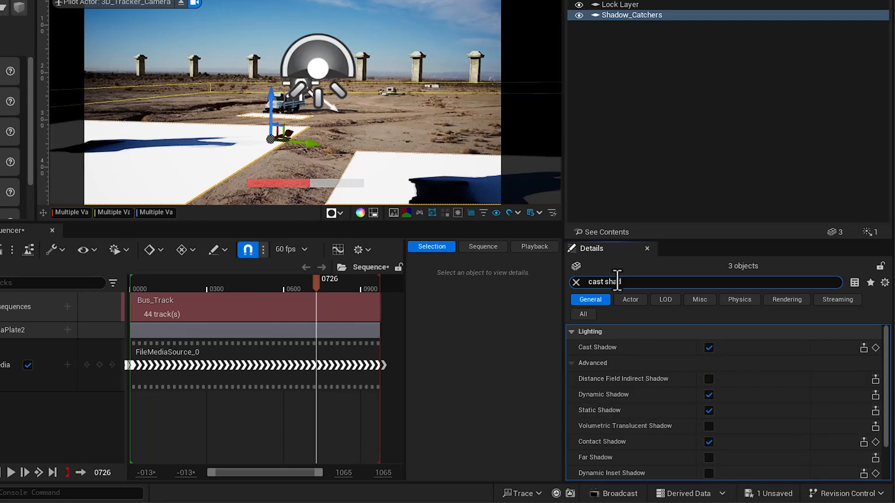
pyautogui.click(709, 348)
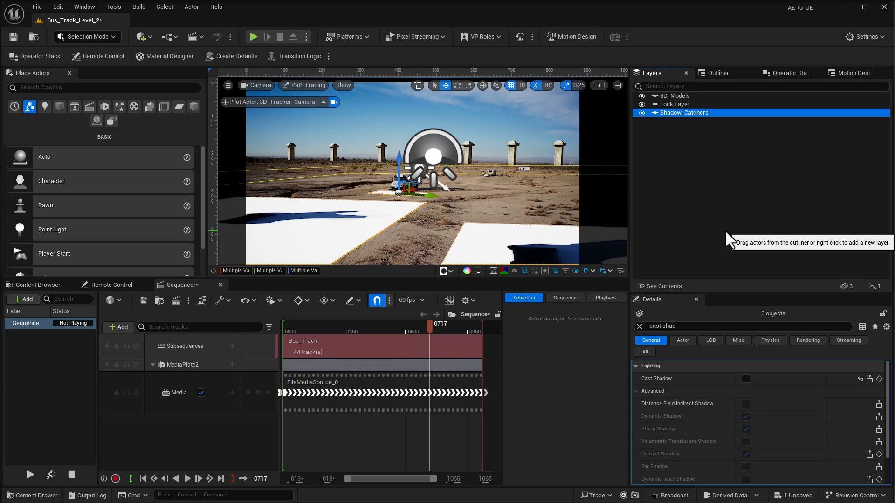
# Step: Add a Post Process Volume to the level and enable its Infinite Extent (Unbound) setting
pyautogui.click(143, 36)
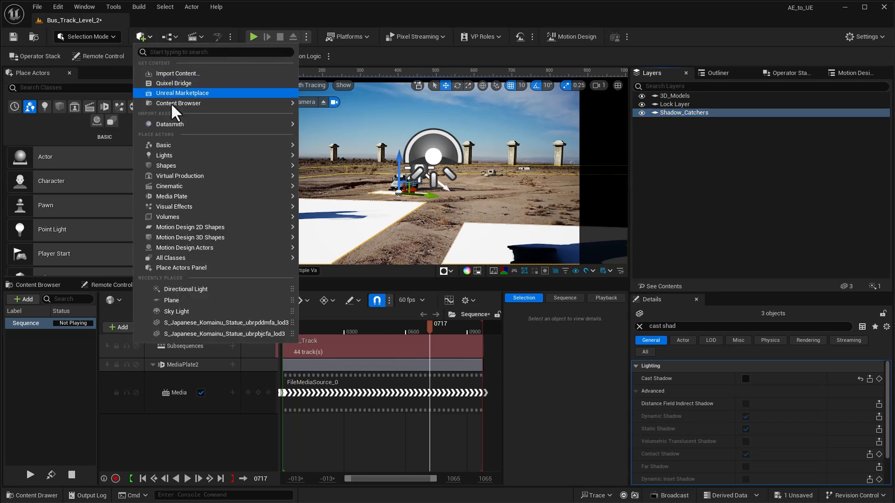
pyautogui.moveTo(193, 209)
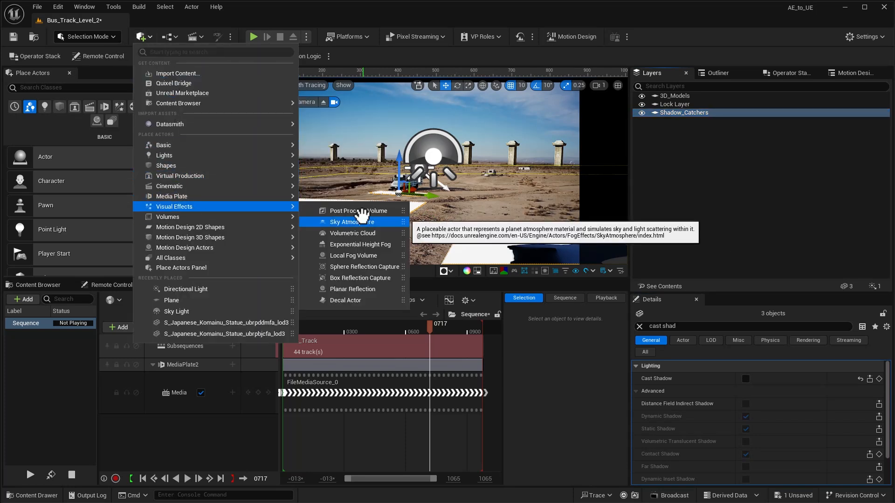
pyautogui.click(359, 212)
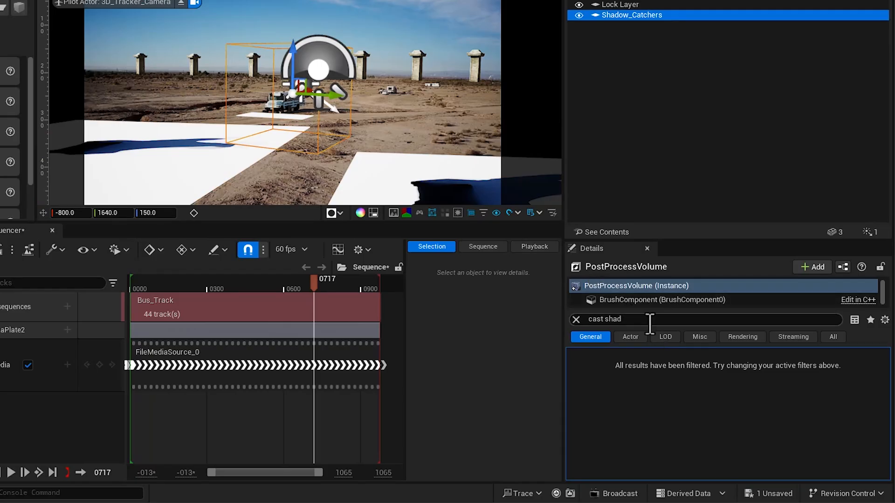
pyautogui.doubleClick(694, 359)
pyautogui.click(645, 323)
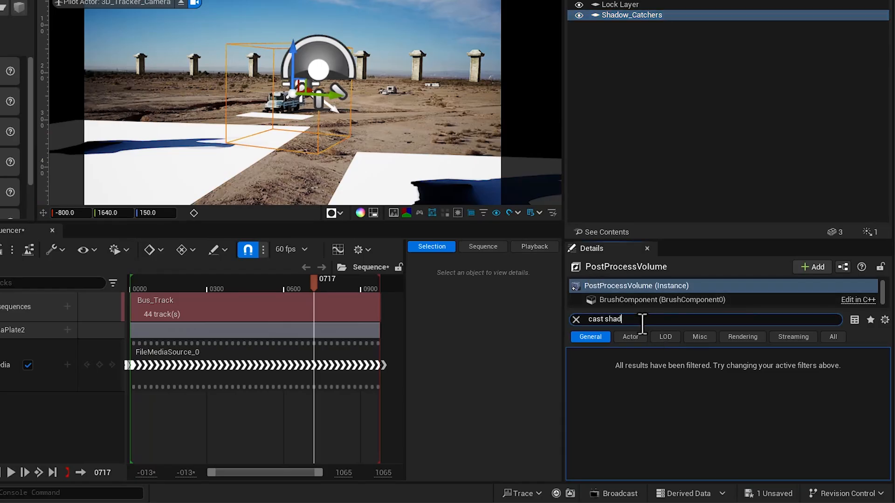
pyautogui.moveTo(646, 324); pyautogui.dragTo(577, 320)
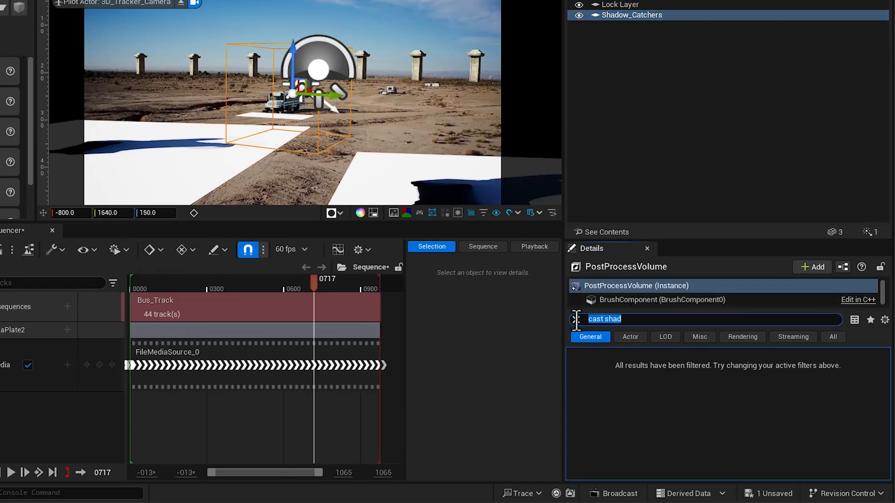
pyautogui.write('infin')
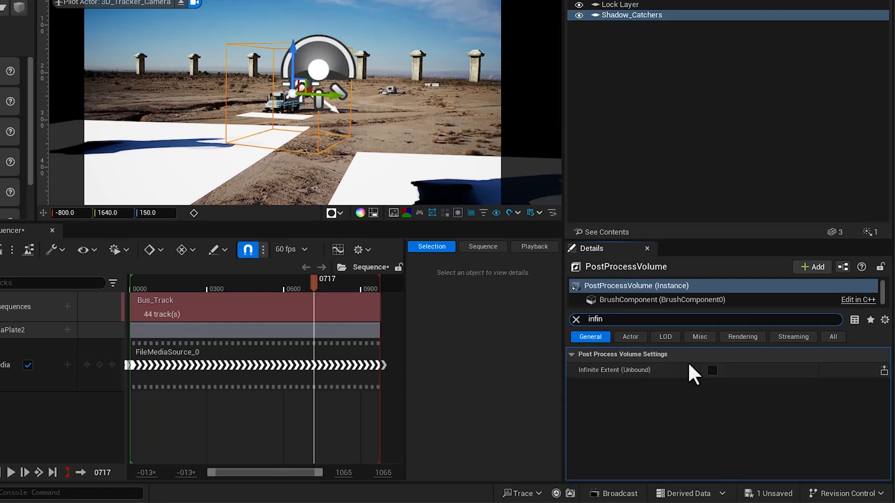
pyautogui.click(711, 370)
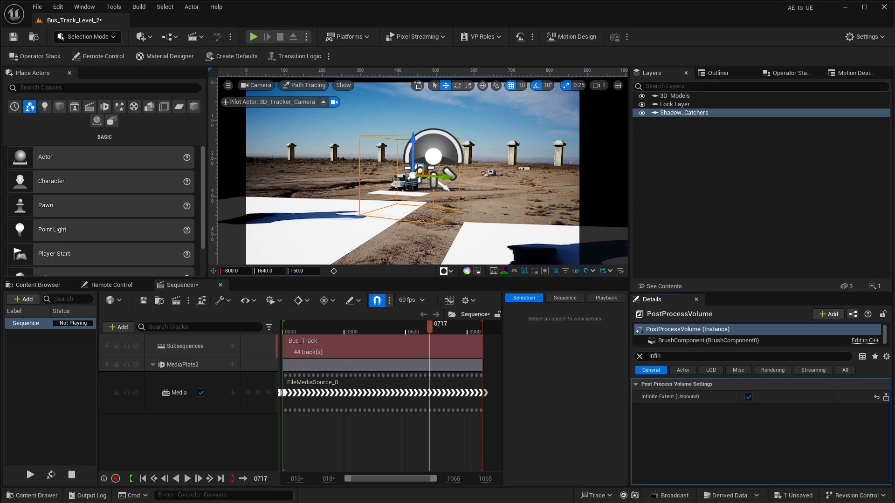
# Step: Add one element to the PostProcessVolume's Post Process Materials array and make it an Asset reference
pyautogui.hotkey('alt', 'Tab')
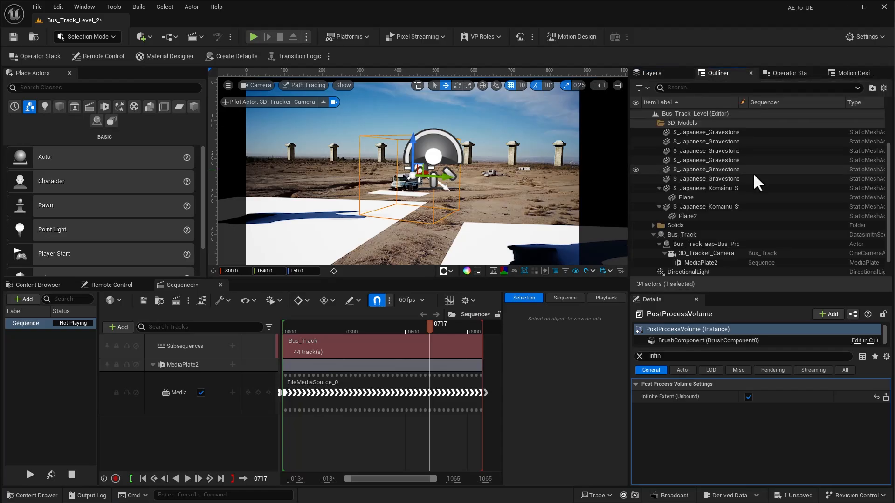
pyautogui.click(709, 264)
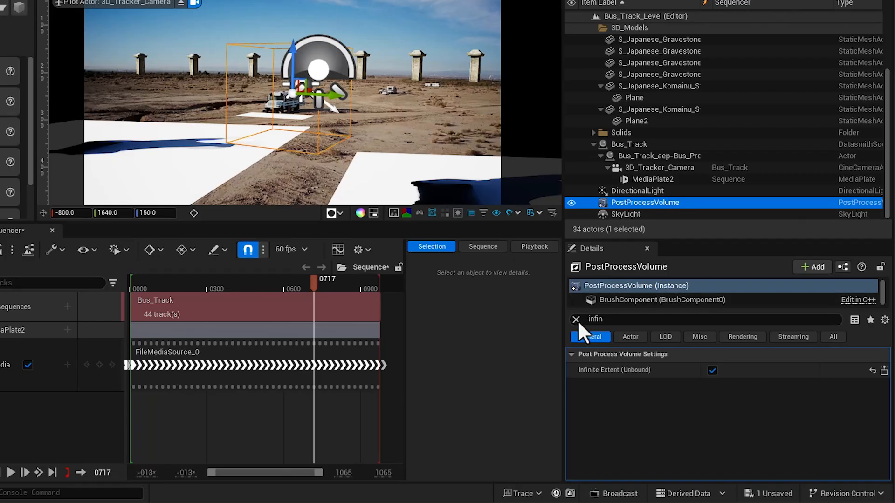
pyautogui.click(640, 356)
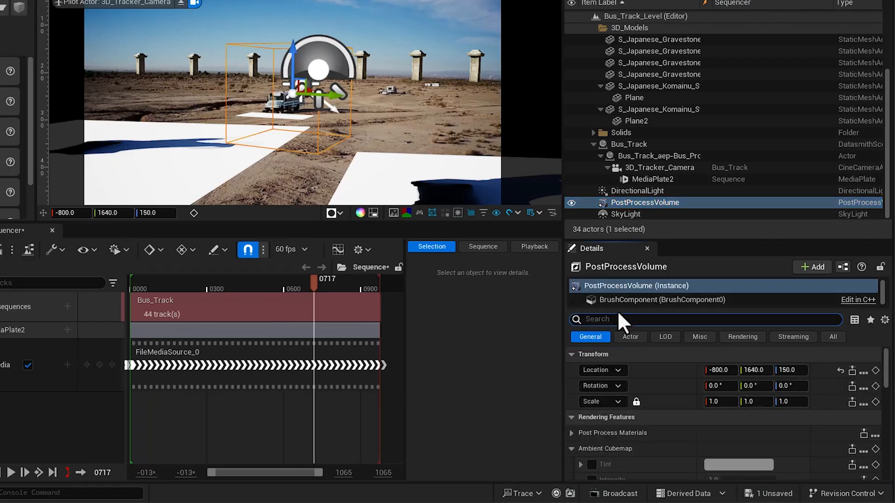
pyautogui.write('mate')
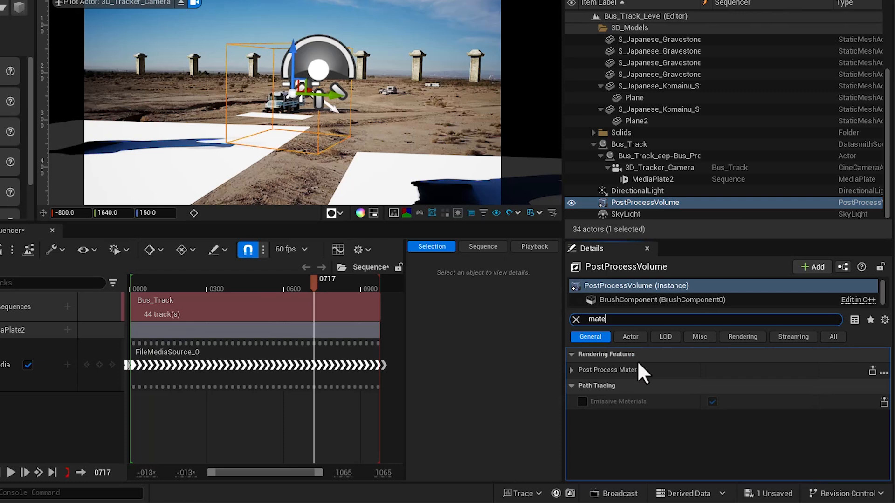
pyautogui.click(572, 370)
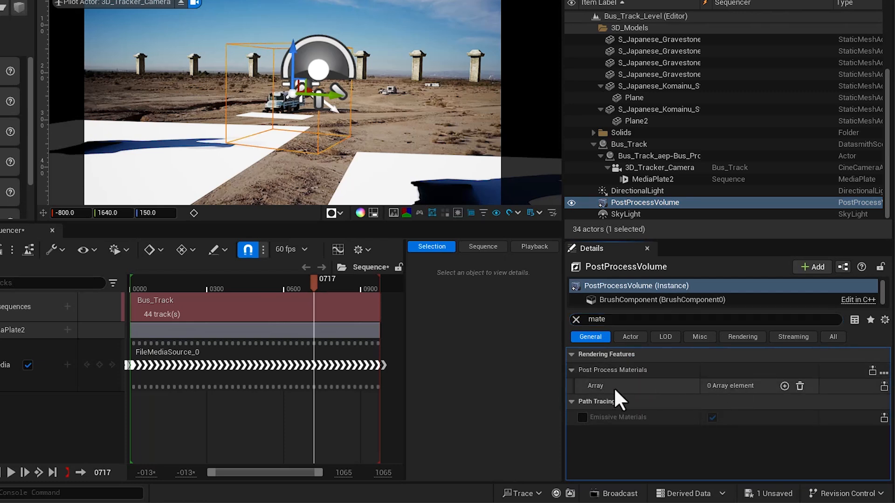
pyautogui.click(785, 386)
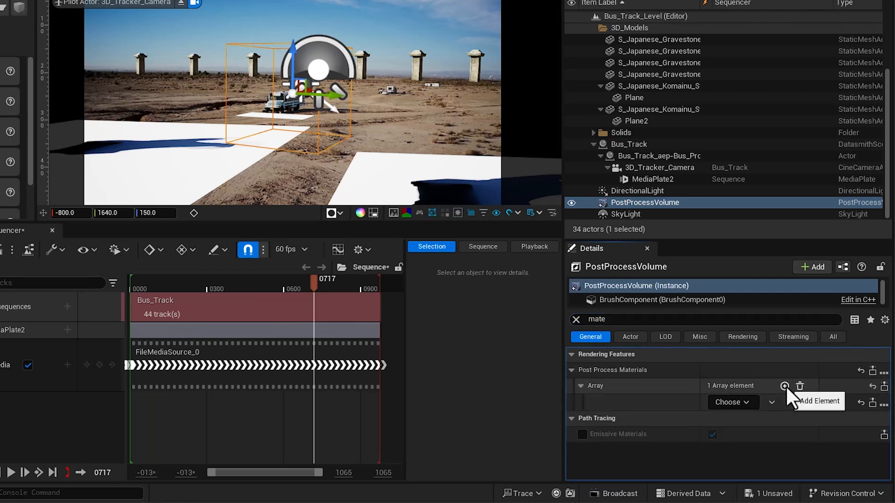
pyautogui.click(751, 401)
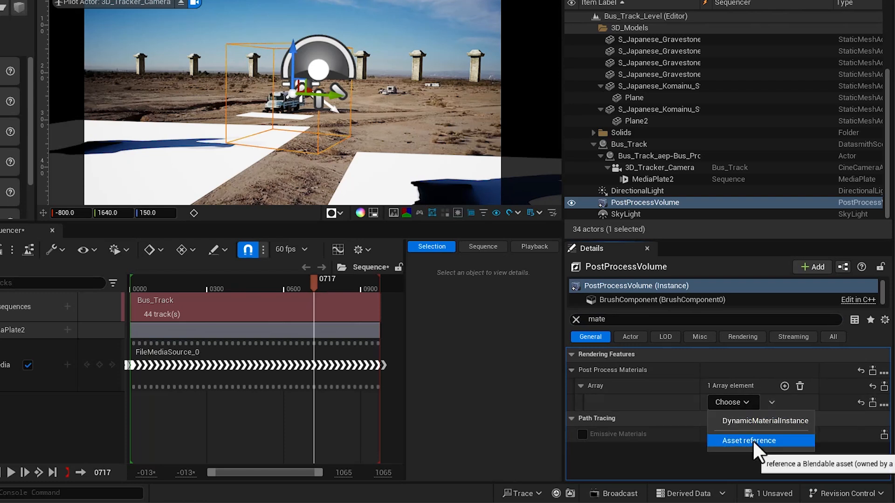
pyautogui.click(754, 441)
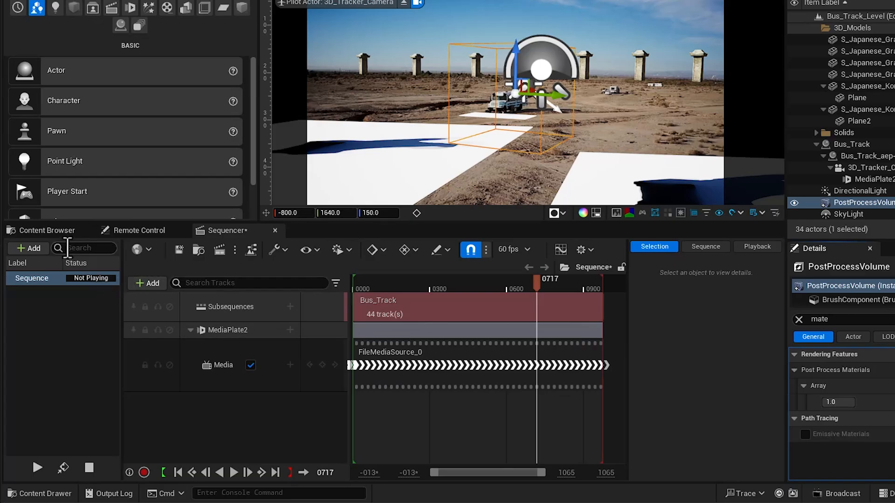
# Step: Open the PP_Materials folder inside the project's Materials content
pyautogui.click(57, 233)
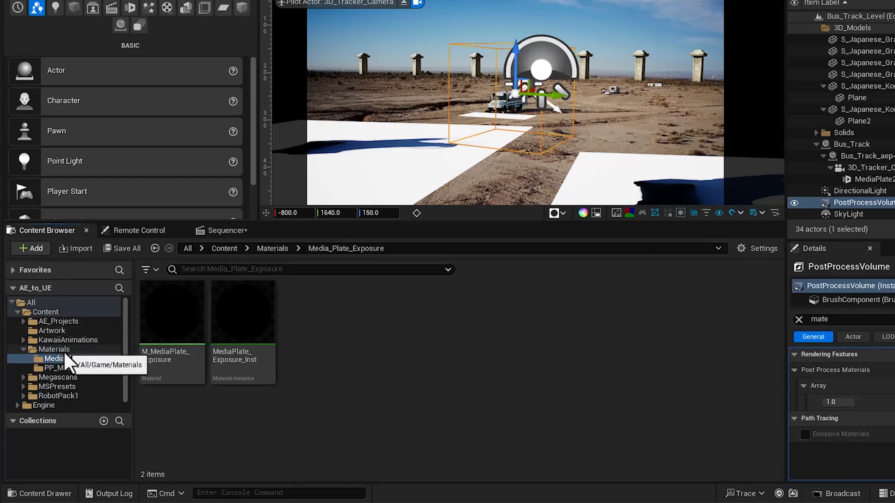
pyautogui.click(58, 367)
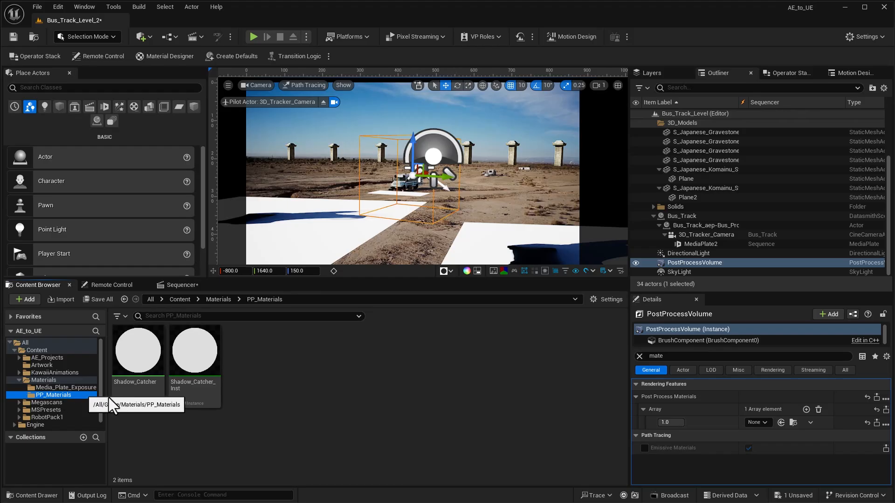
# Step: Assign the Shadow_Catcher_Inst material instance to the empty Post Process Materials slot of the PostProcessVolume
pyautogui.moveTo(197, 370)
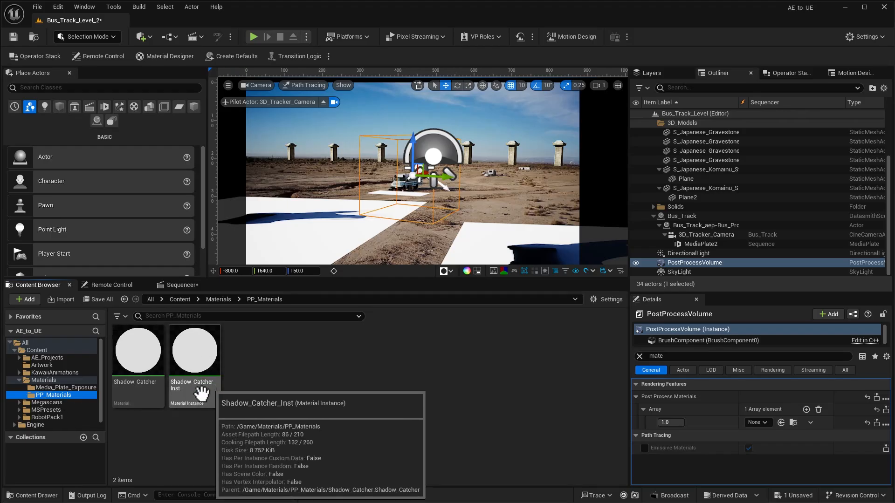
pyautogui.moveTo(196, 368); pyautogui.dragTo(748, 422)
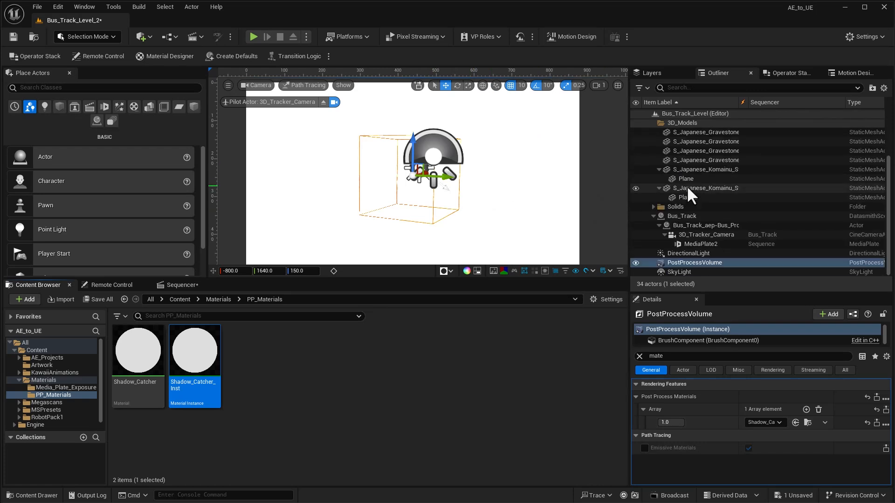
# Step: Turn off Visible on the SkyLight and switch the viewport from Path Tracing to Lit mode
pyautogui.click(675, 269)
pyautogui.click(668, 356)
pyautogui.write('visi')
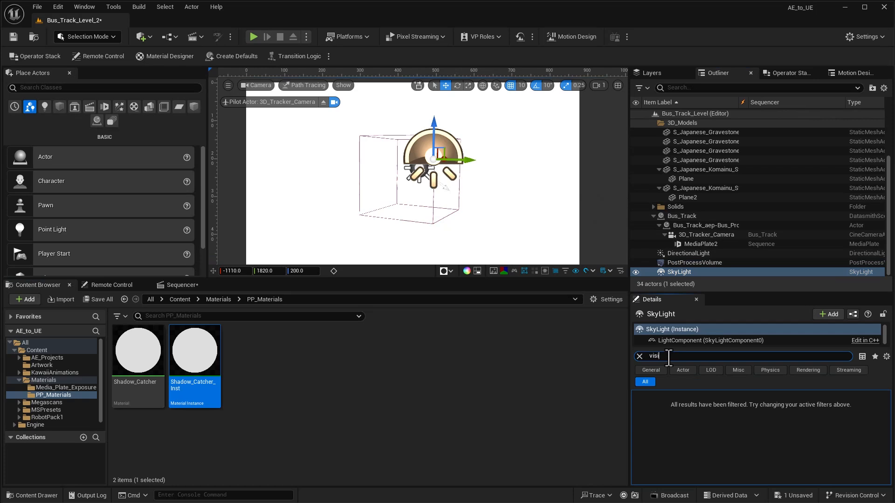
pyautogui.click(747, 408)
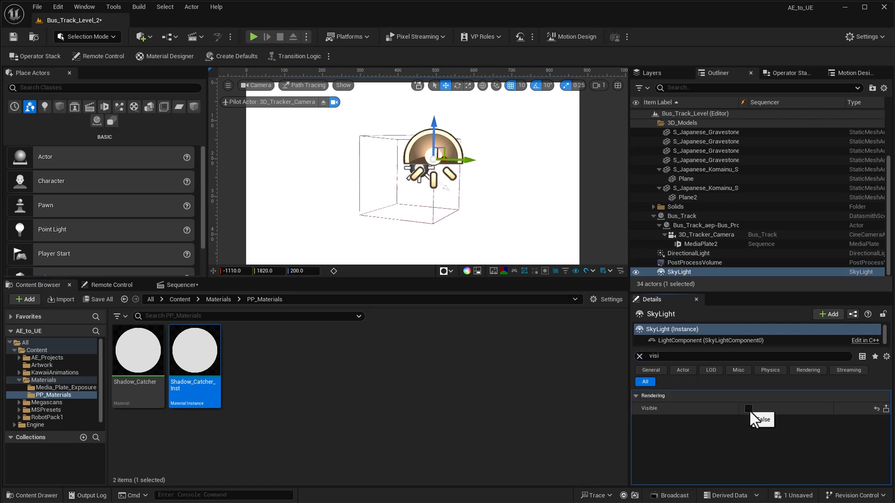
pyautogui.click(305, 86)
pyautogui.click(311, 132)
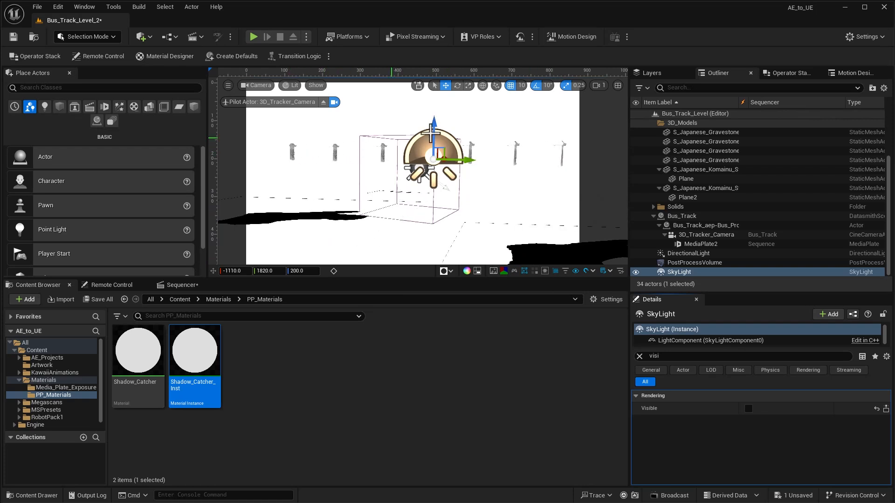
# Step: Select the static meshes of the 3D_Models layer and turn off their Visible property
pyautogui.click(644, 77)
pyautogui.click(672, 111)
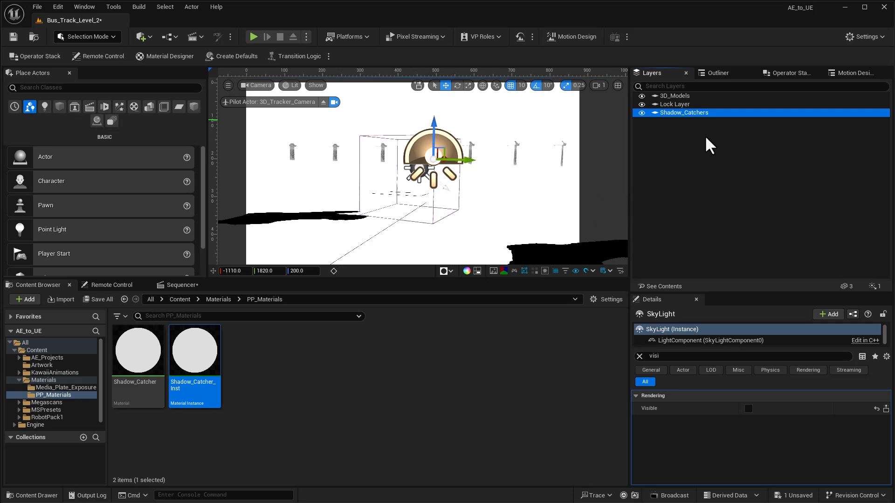
pyautogui.click(673, 96)
pyautogui.click(815, 287)
pyautogui.click(694, 328)
pyautogui.click(745, 415)
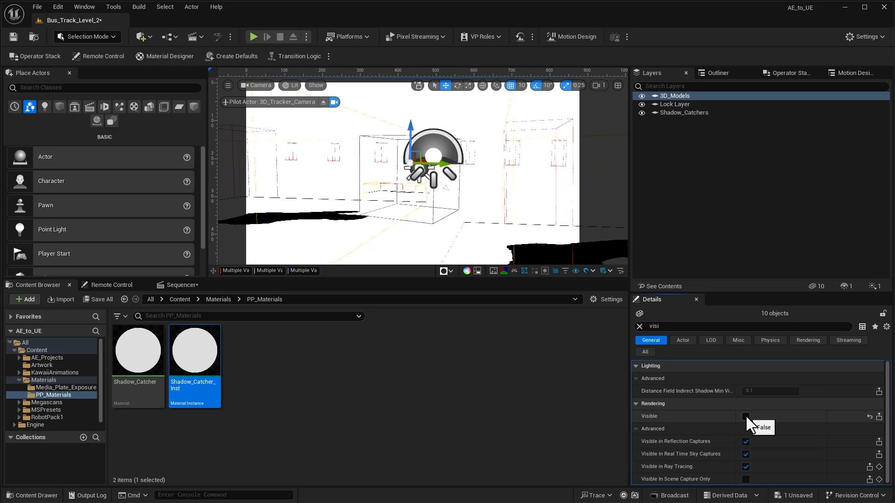
# Step: Preview the shadow pass along the sequence by playing it from near the start and moving to frame 0830
pyautogui.click(181, 285)
pyautogui.click(290, 331)
pyautogui.press('space')
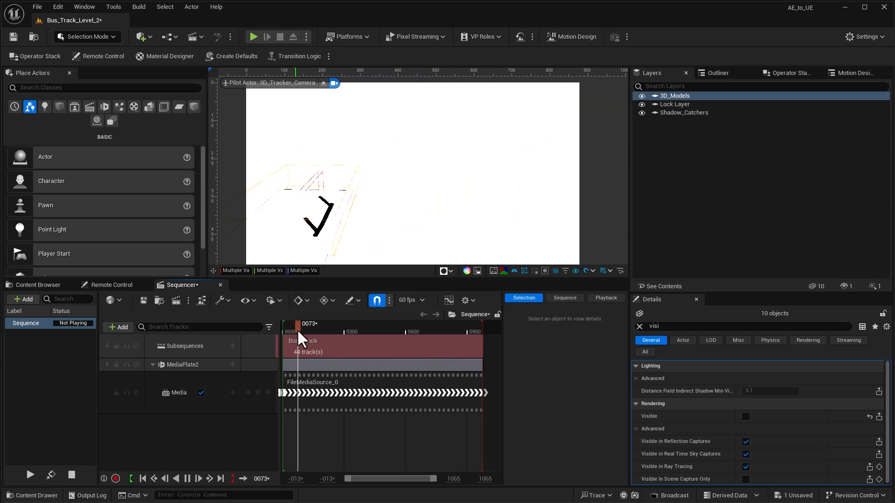
pyautogui.click(452, 330)
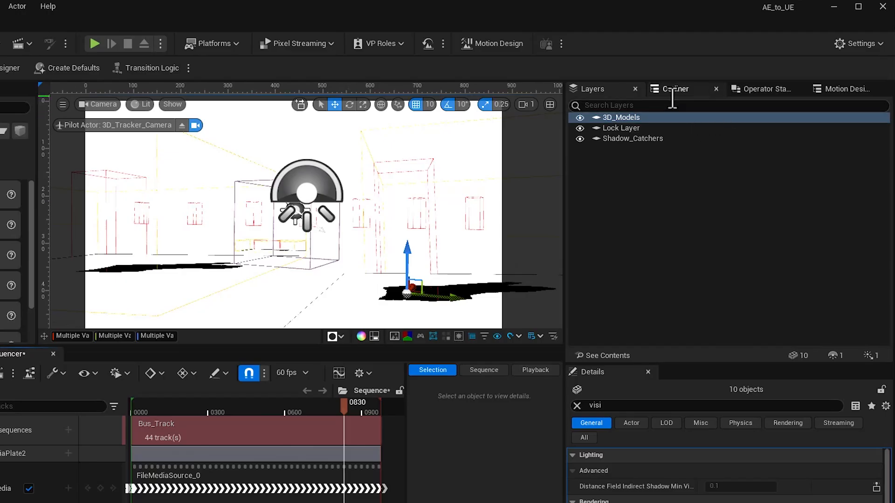
# Step: Add the PostProcessVolume to the Shadow_Catchers layer
pyautogui.click(675, 95)
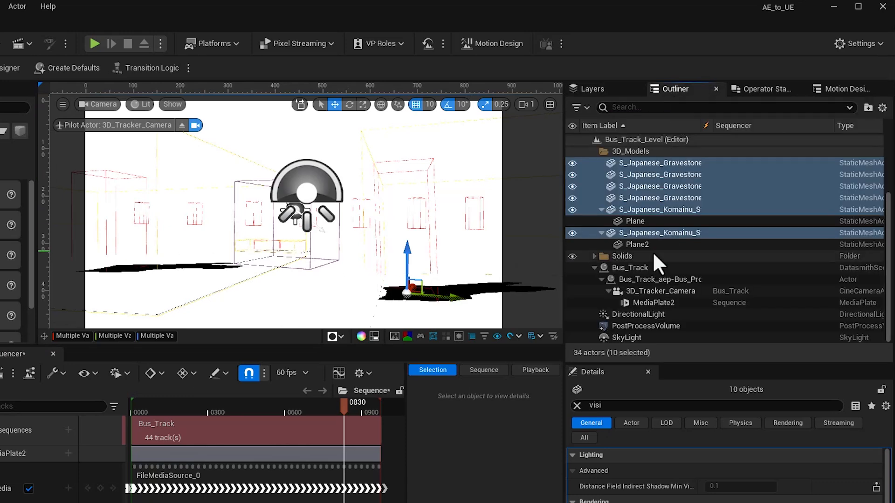
pyautogui.click(644, 325)
pyautogui.moveTo(632, 326); pyautogui.dragTo(628, 135)
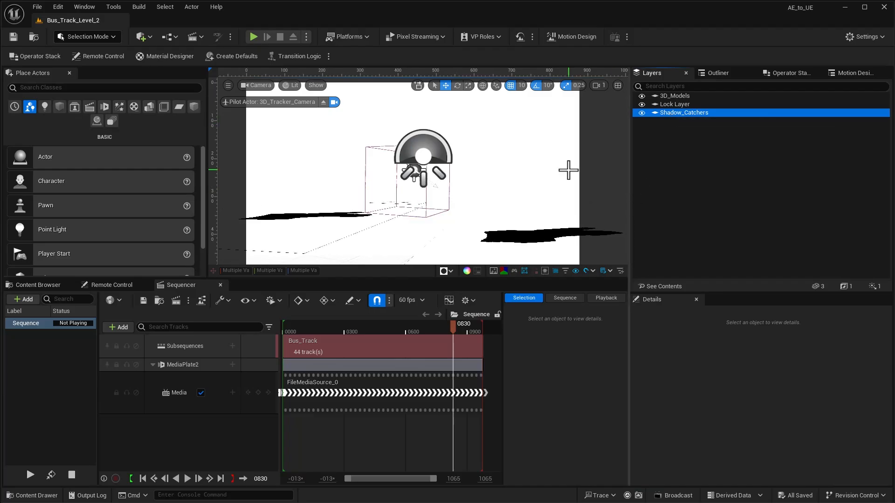
# Step: Select MediaPlate2 and turn off Visible on its static mesh component
pyautogui.click(547, 149)
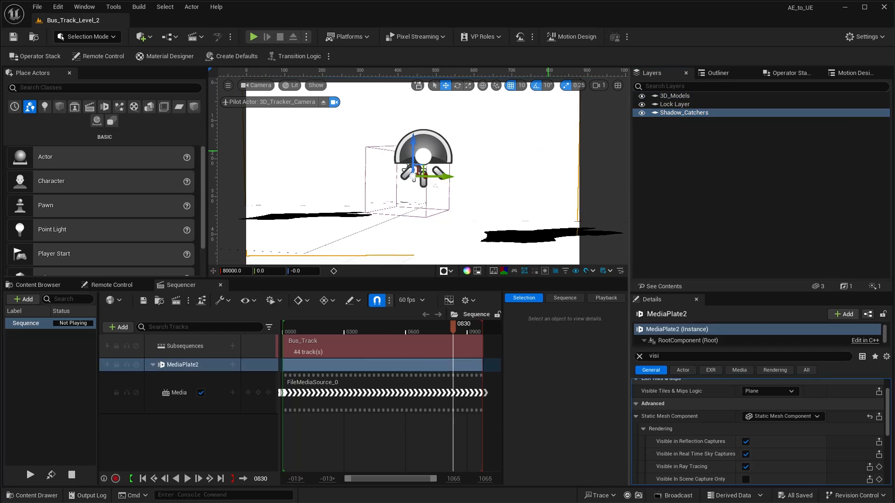
pyautogui.scroll(-3, 770, 458)
pyautogui.click(746, 447)
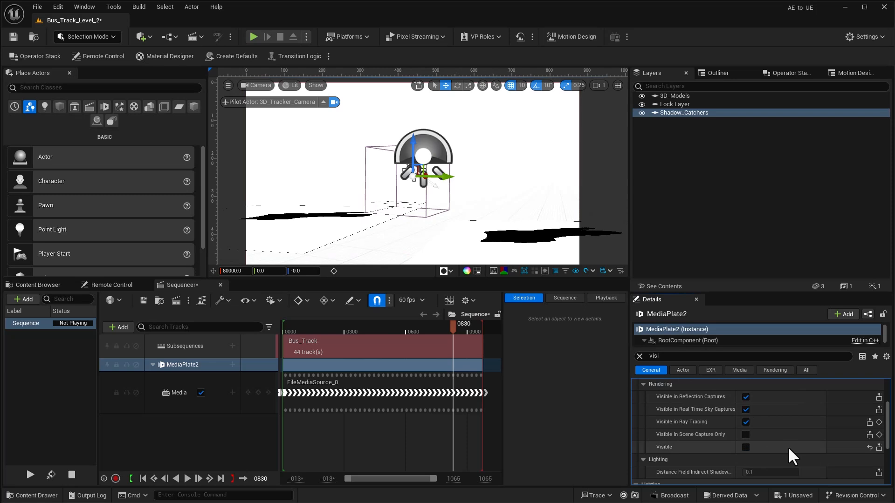
# Step: Add the 3D_Tracker_Camera to the sequence as a camera track
pyautogui.click(721, 72)
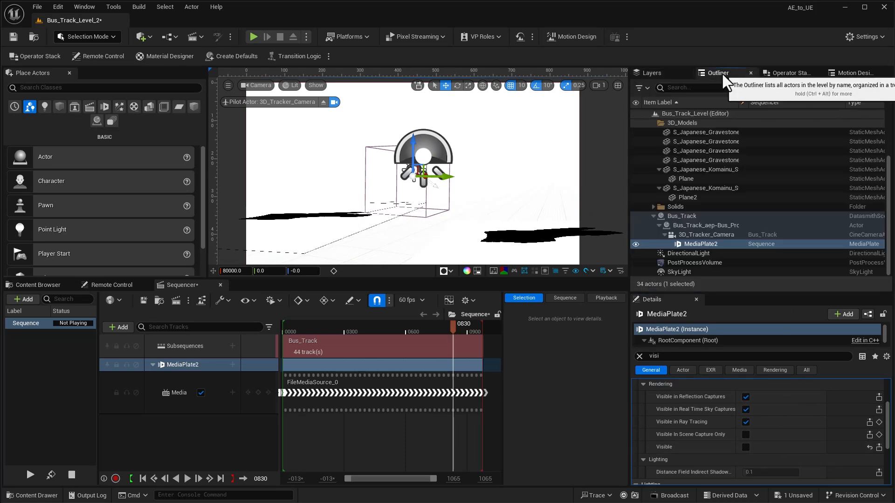
pyautogui.moveTo(697, 231); pyautogui.dragTo(231, 430)
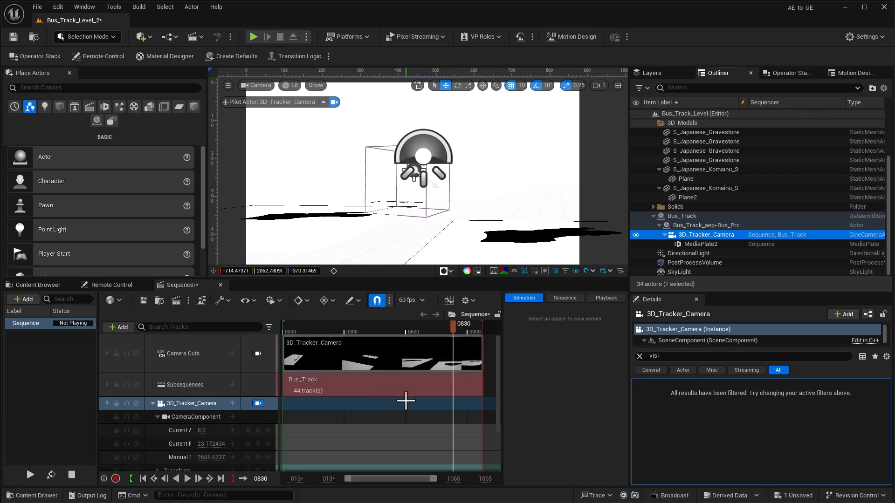
pyautogui.click(524, 385)
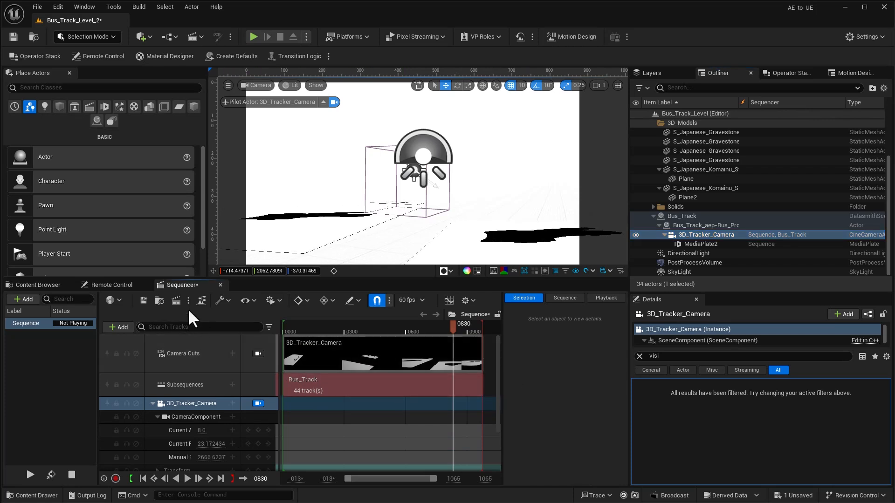
# Step: Queue the sequence in the Movie Render Queue and switch its export from .jpg to .png Sequence [8bit]
pyautogui.click(175, 303)
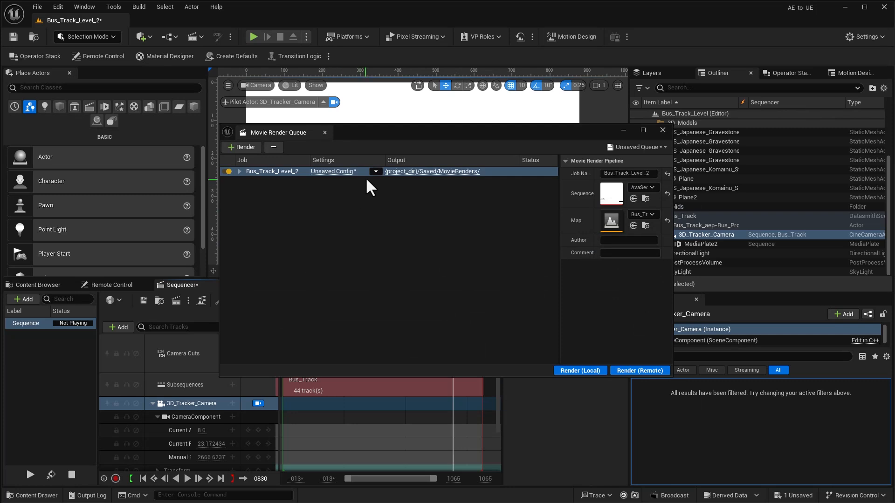
pyautogui.click(347, 172)
pyautogui.moveTo(801, 173); pyautogui.dragTo(475, 131)
pyautogui.click(399, 217)
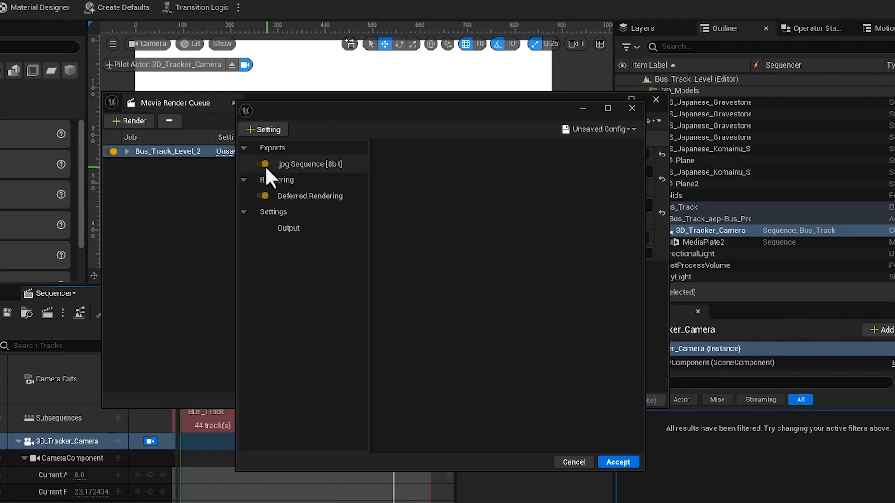
pyautogui.click(262, 163)
pyautogui.click(267, 129)
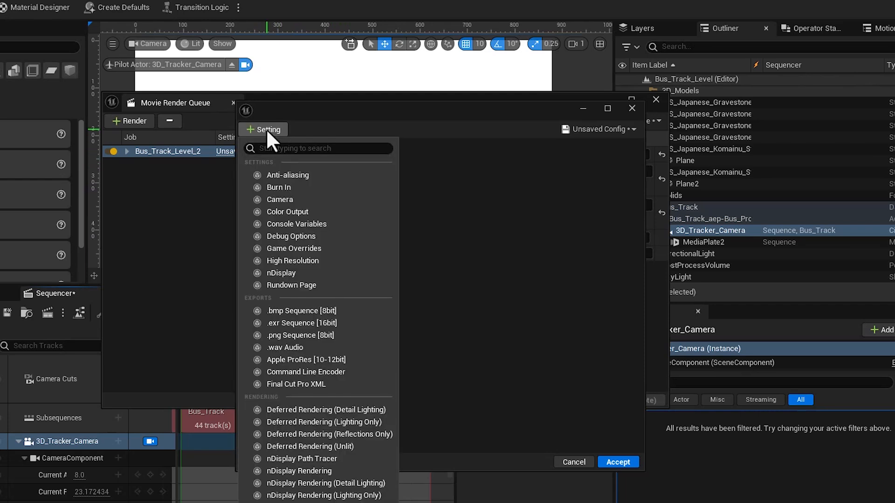
pyautogui.click(285, 335)
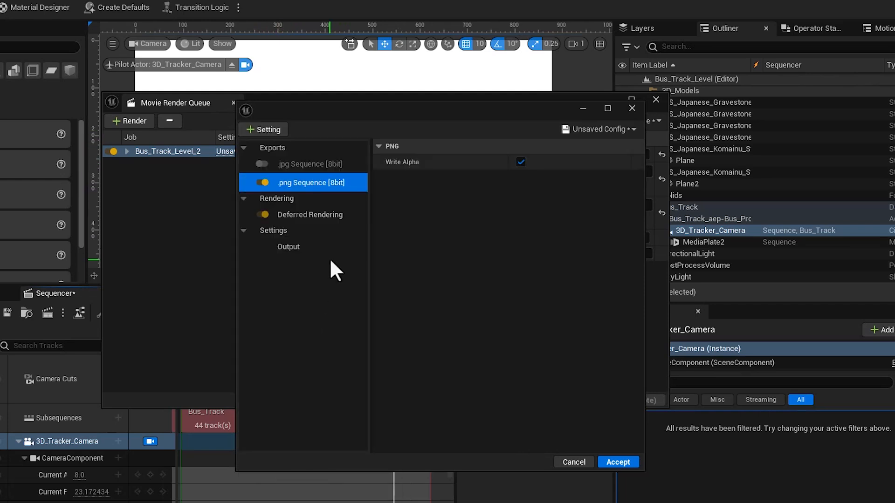
# Step: Add an Anti-aliasing setting with Spatial Sample Count 32 and enable Override Anti Aliasing with method None
pyautogui.click(281, 129)
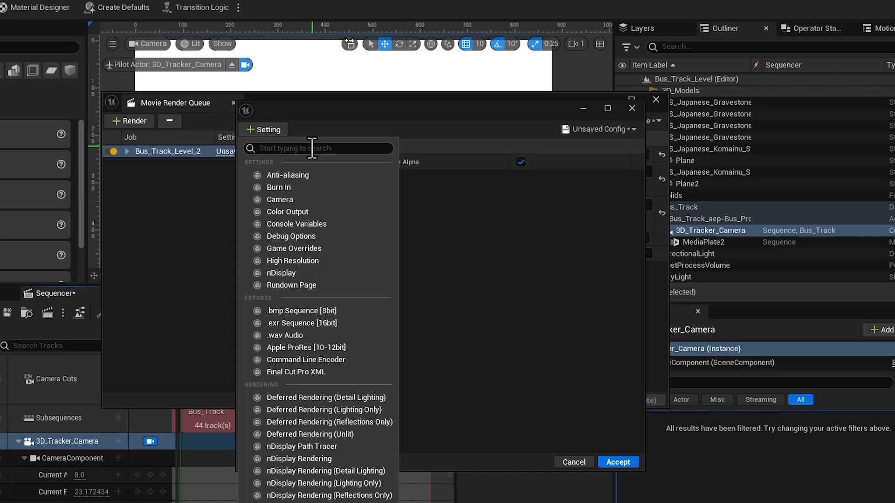
pyautogui.click(307, 175)
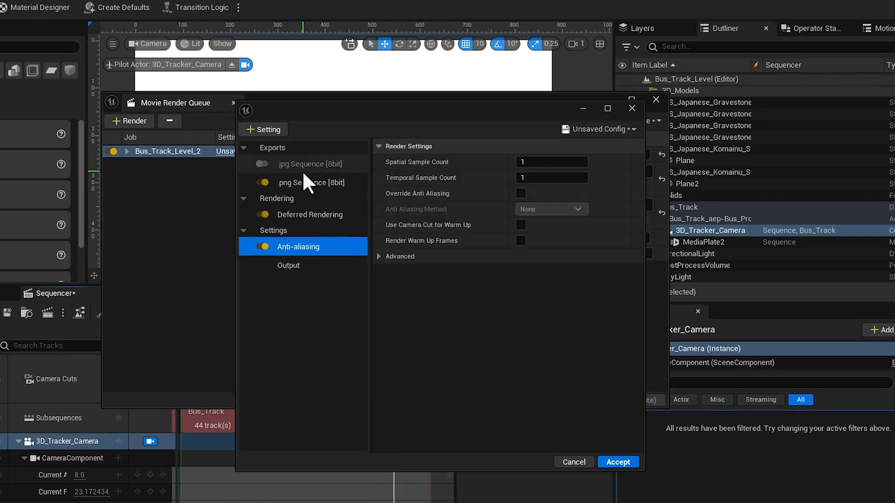
pyautogui.click(537, 164)
pyautogui.write('32')
pyautogui.press('Return')
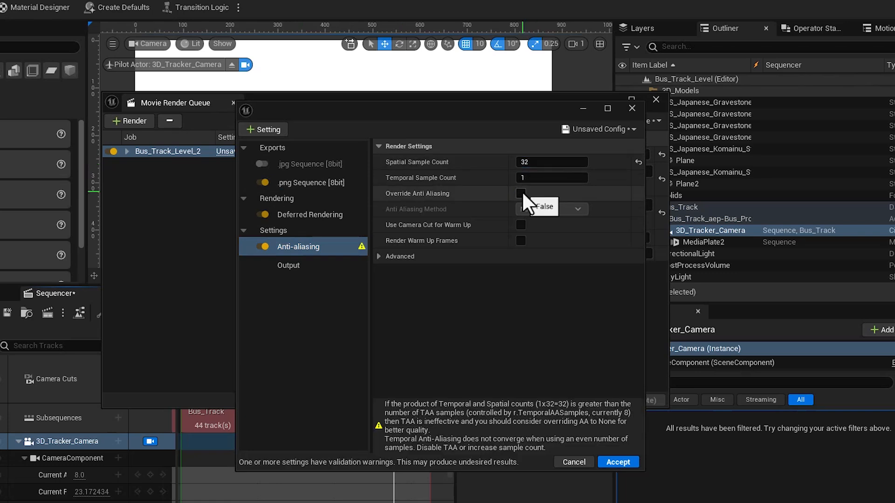
pyautogui.click(520, 193)
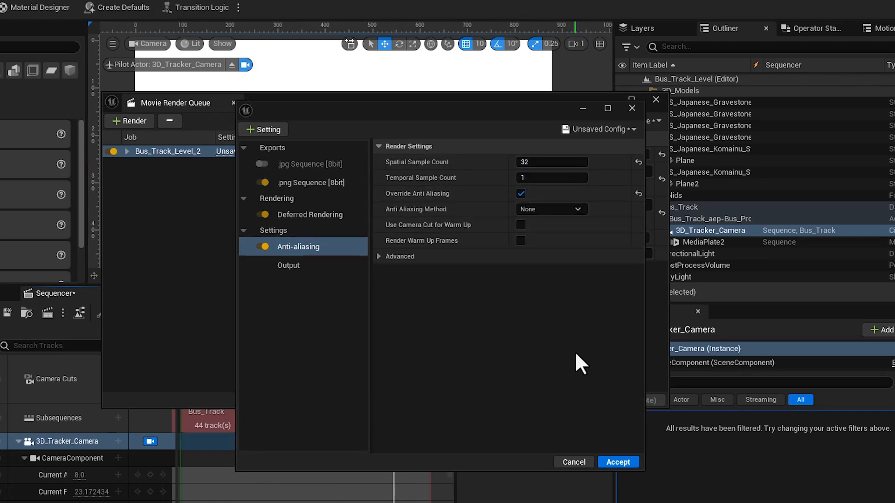
# Step: Set the output file name format to {sequence_name}_Shadows.{frame_number}, accept the configuration and render the job locally
pyautogui.click(294, 264)
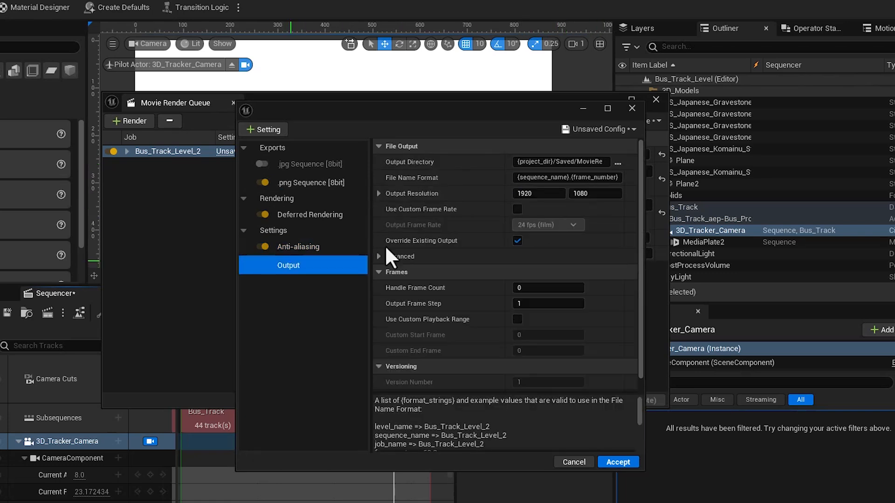
pyautogui.click(568, 178)
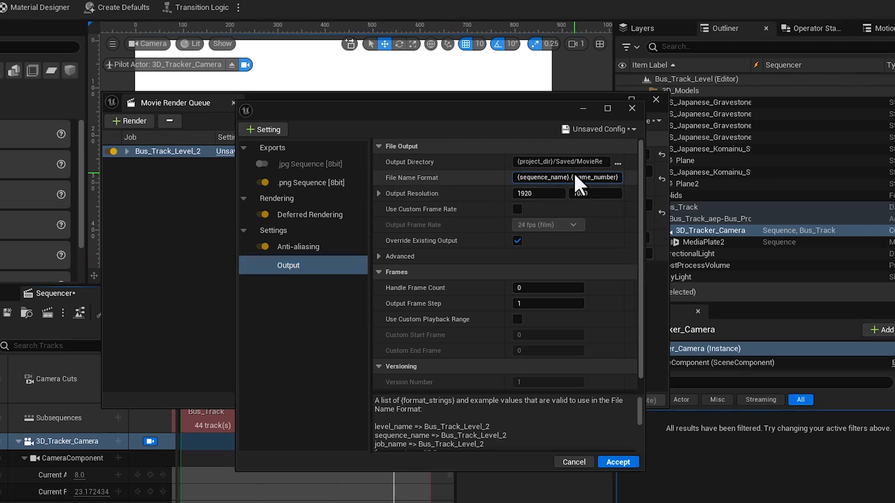
pyautogui.write('_Shadows')
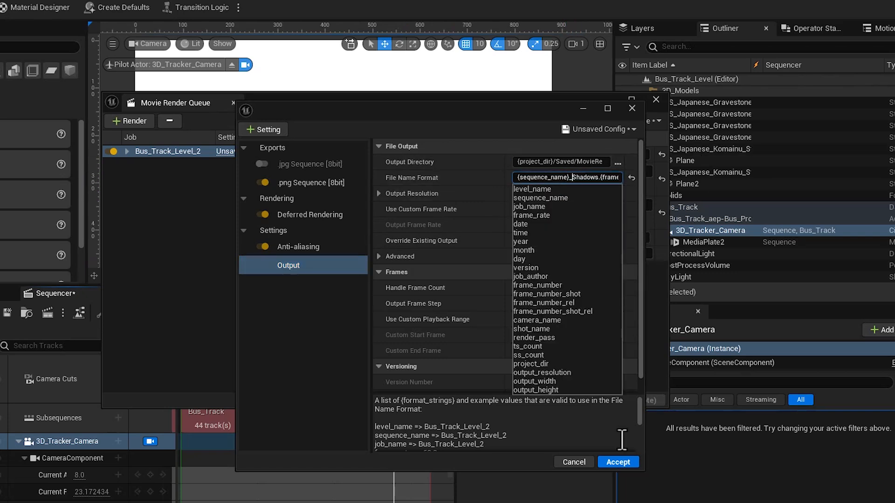
pyautogui.click(621, 460)
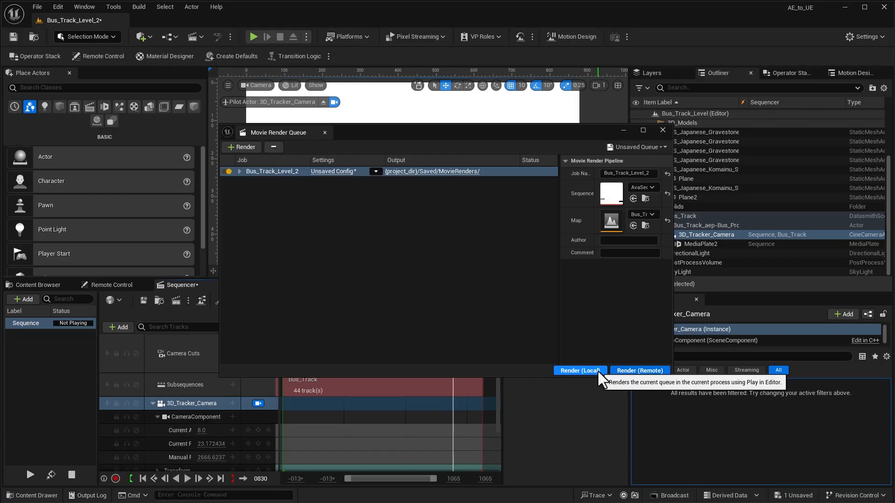
pyautogui.click(574, 400)
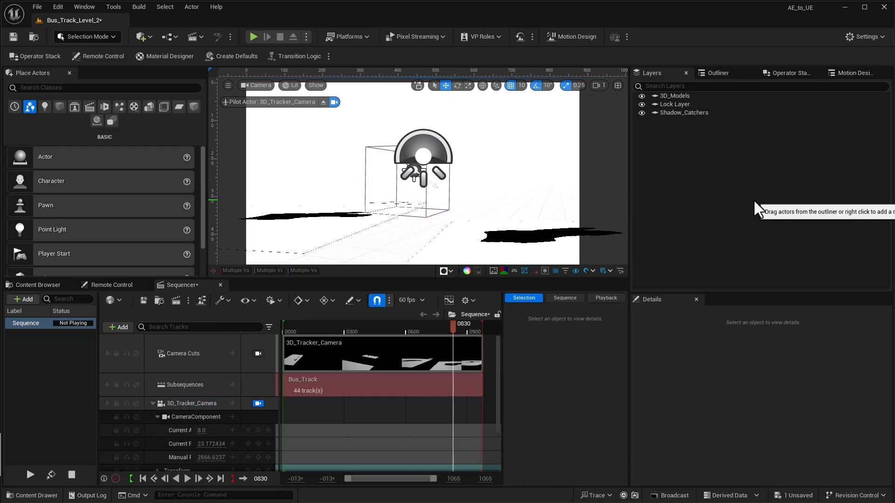
# Step: Select the three plane meshes of the Shadow_Catchers layer and turn off their Visible property
pyautogui.click(675, 114)
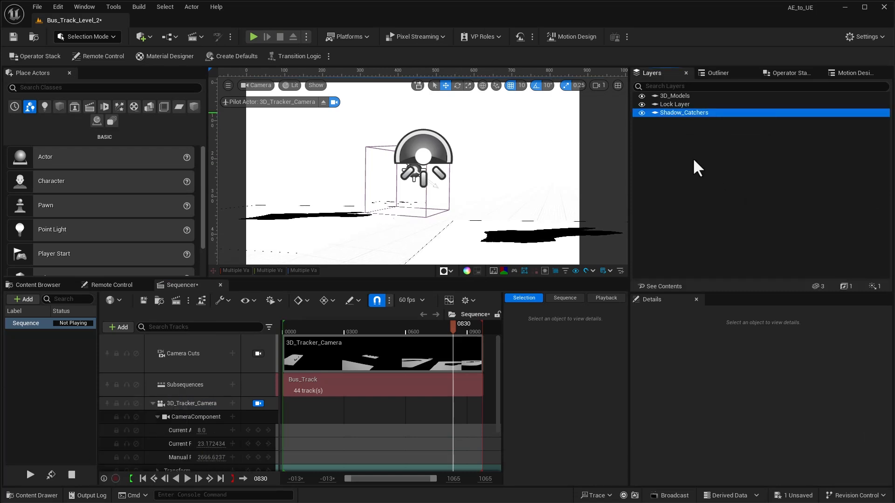
pyautogui.click(819, 286)
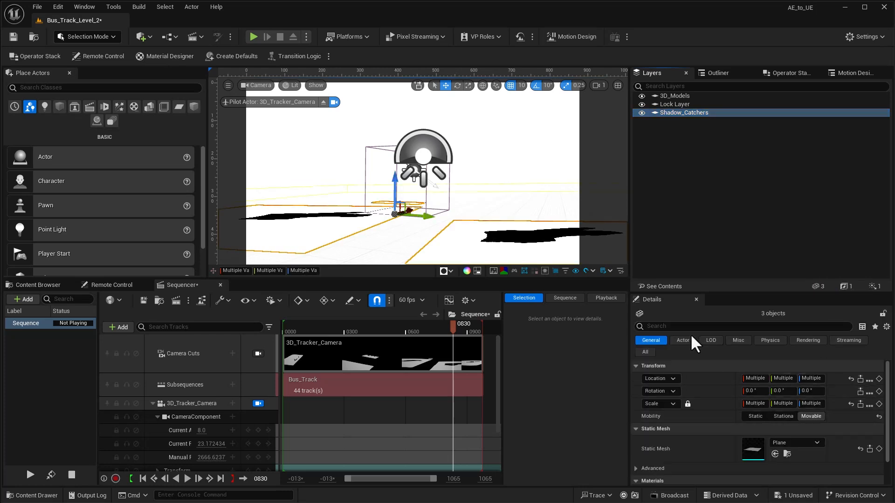
pyautogui.write('visi')
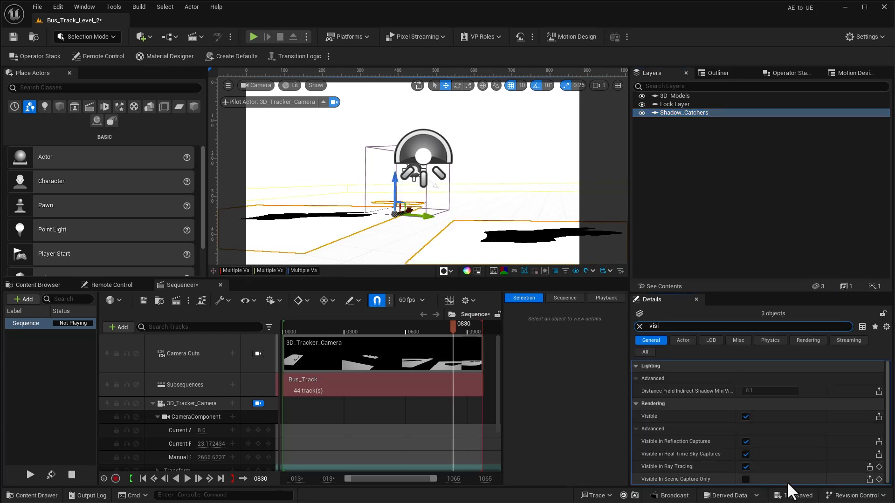
pyautogui.click(745, 416)
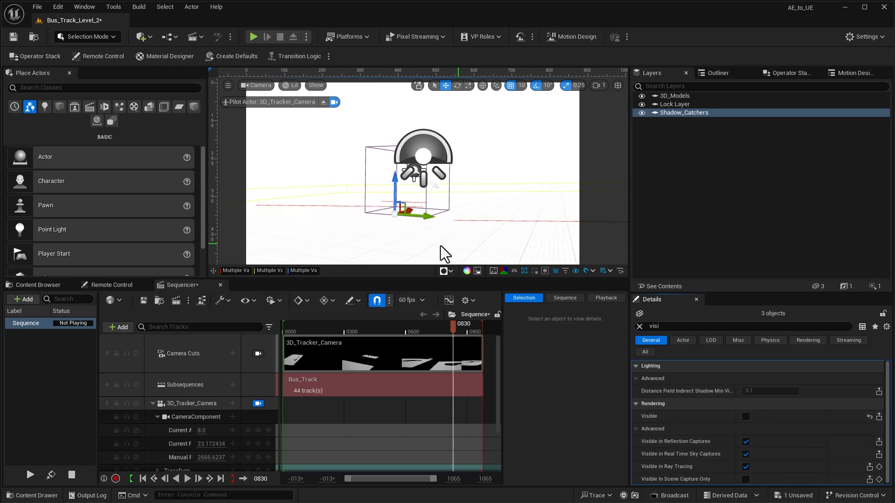
# Step: Select the PostProcessVolume of the Shadow_Catchers layer and set the weight of its shadow catcher post process material to 0
pyautogui.click(843, 287)
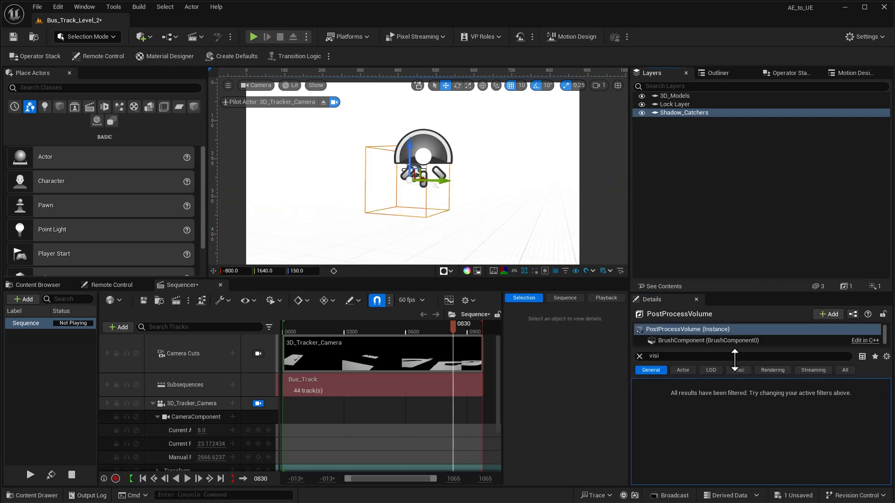
pyautogui.click(639, 356)
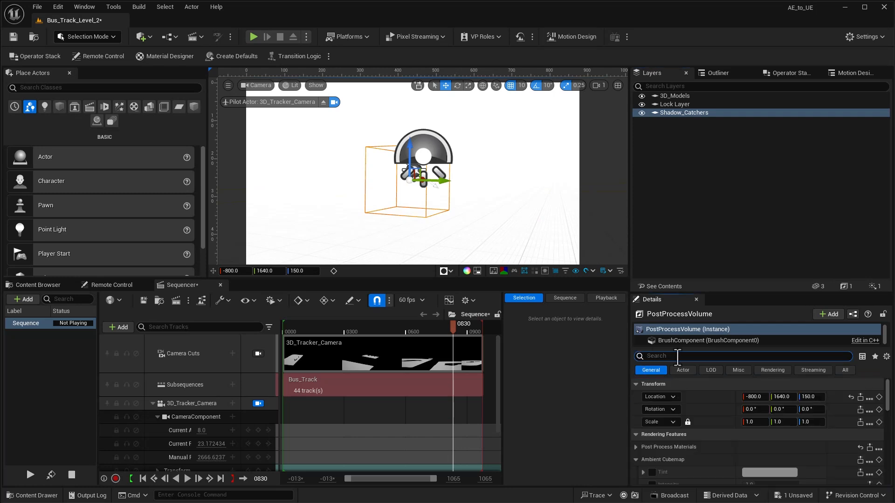
pyautogui.write('ma')
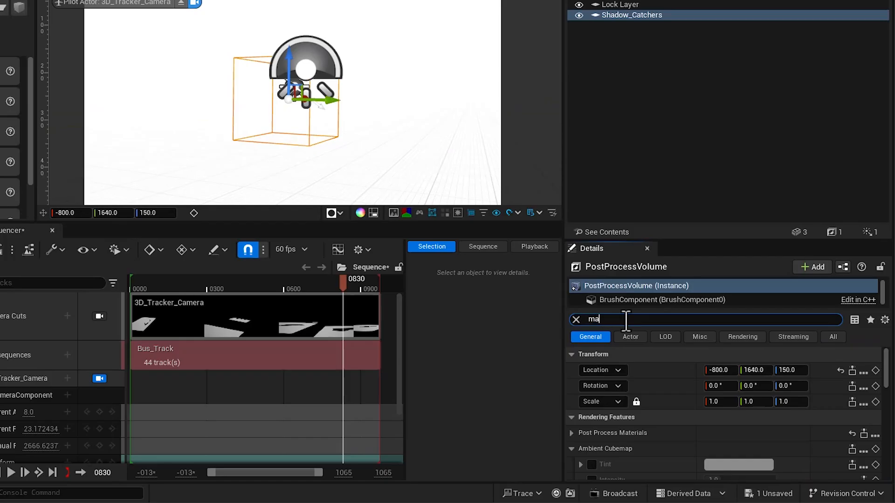
pyautogui.write('ter')
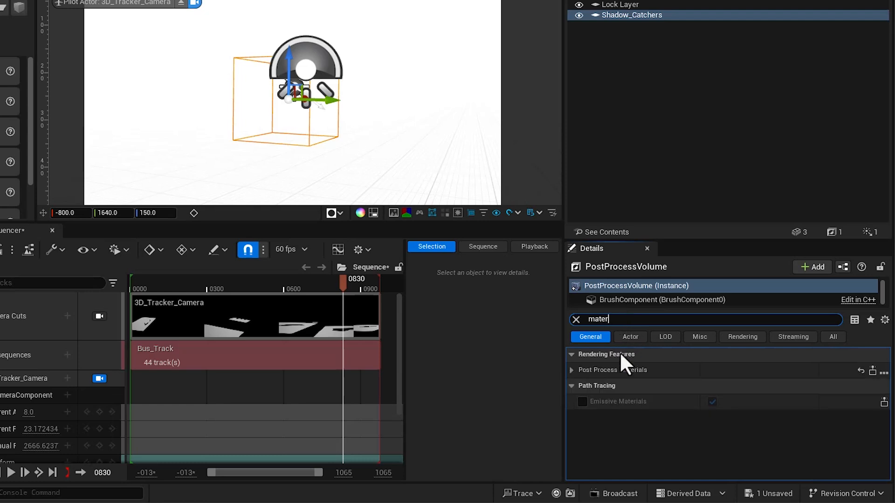
pyautogui.click(572, 370)
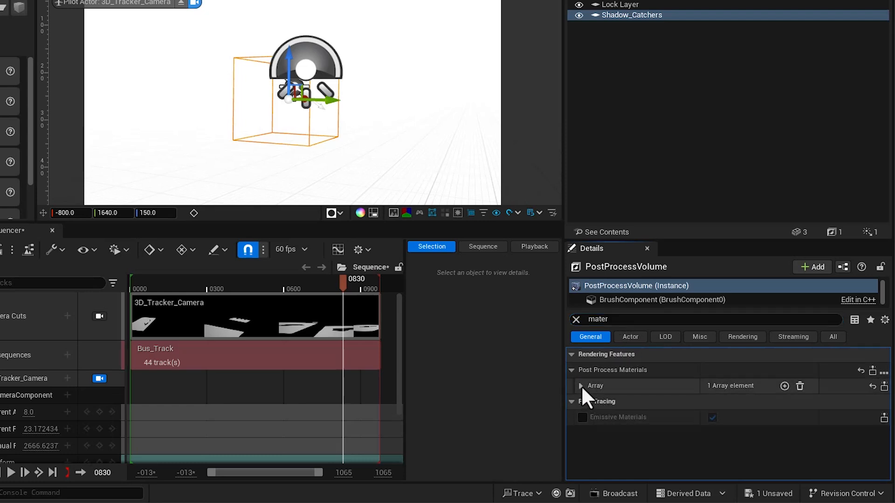
pyautogui.click(581, 387)
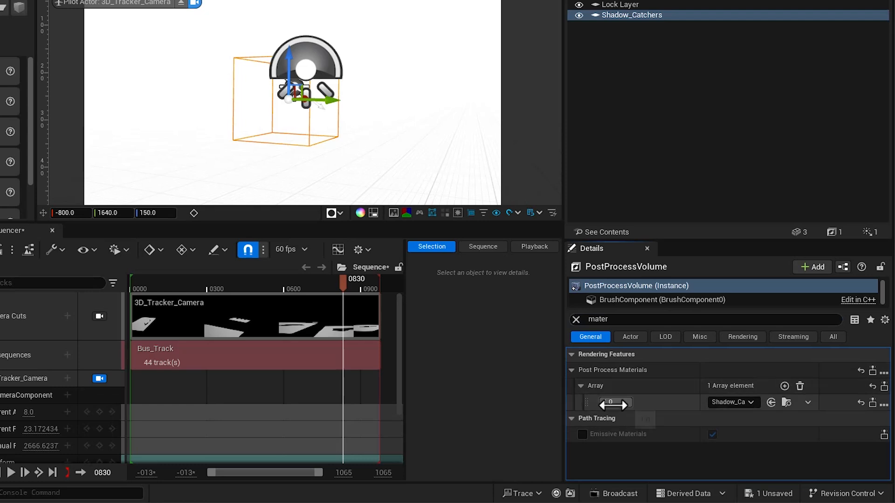
pyautogui.click(610, 402)
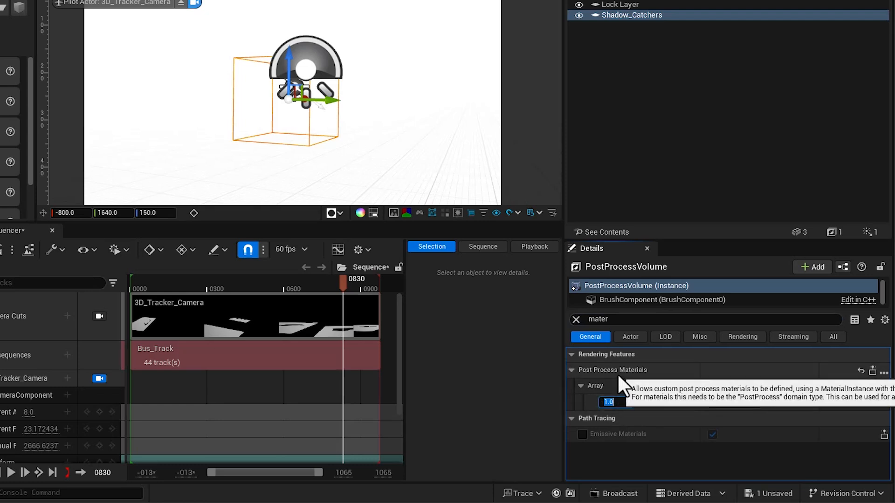
pyautogui.write('0')
pyautogui.press('Return')
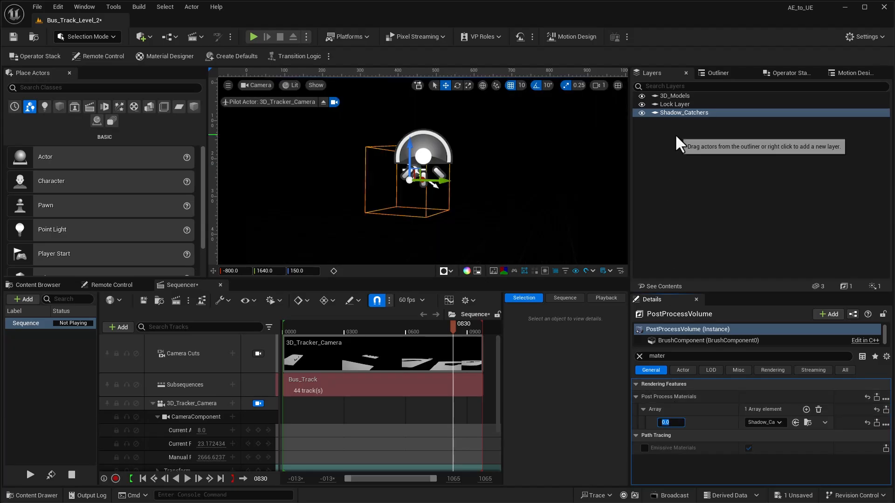
# Step: Select all static mesh actors of the 3D_Models layer and turn on their Visible property
pyautogui.click(673, 96)
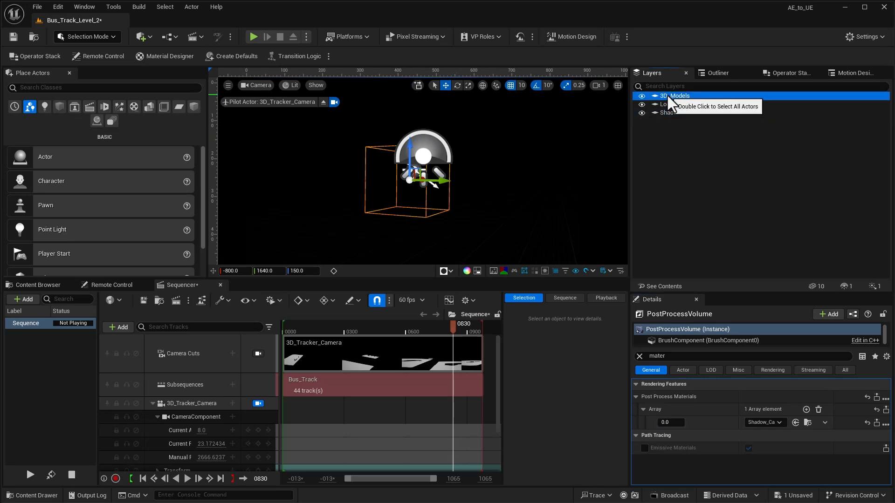
pyautogui.click(816, 287)
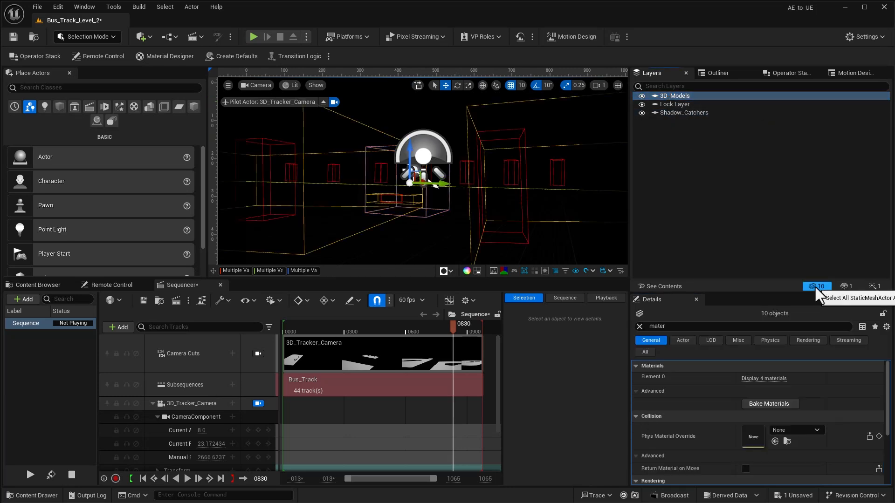
pyautogui.click(639, 326)
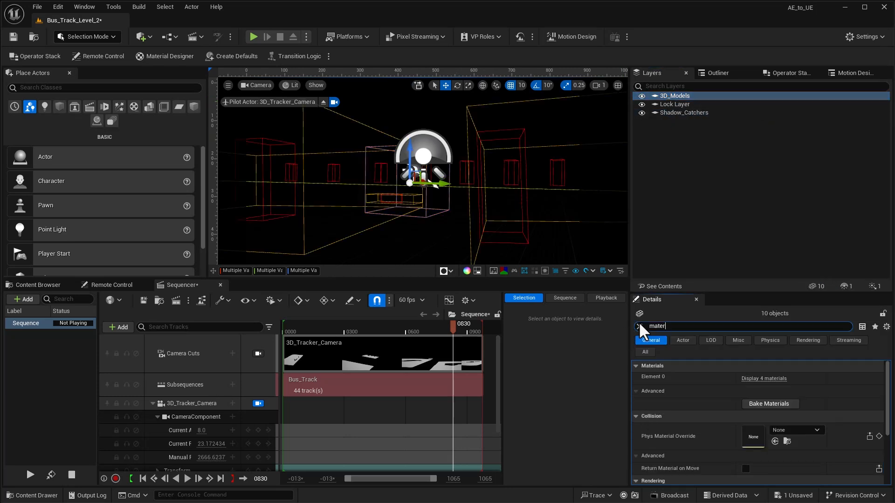
pyautogui.write('visi')
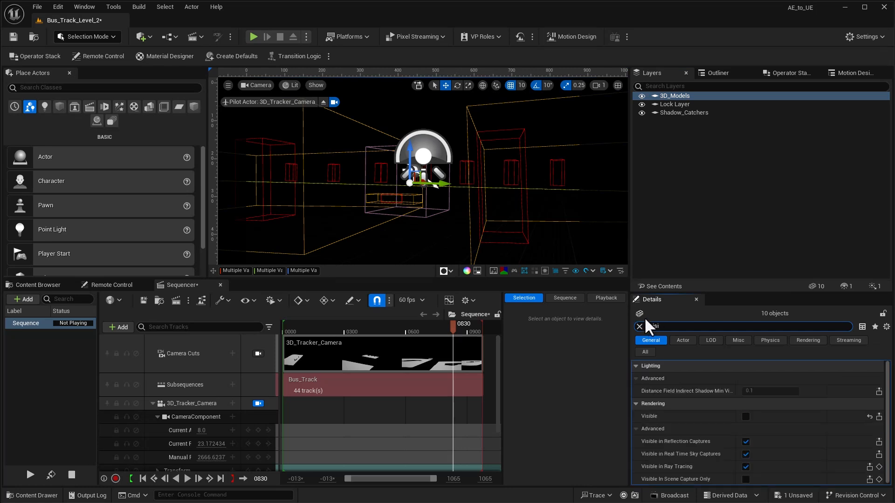
pyautogui.click(745, 416)
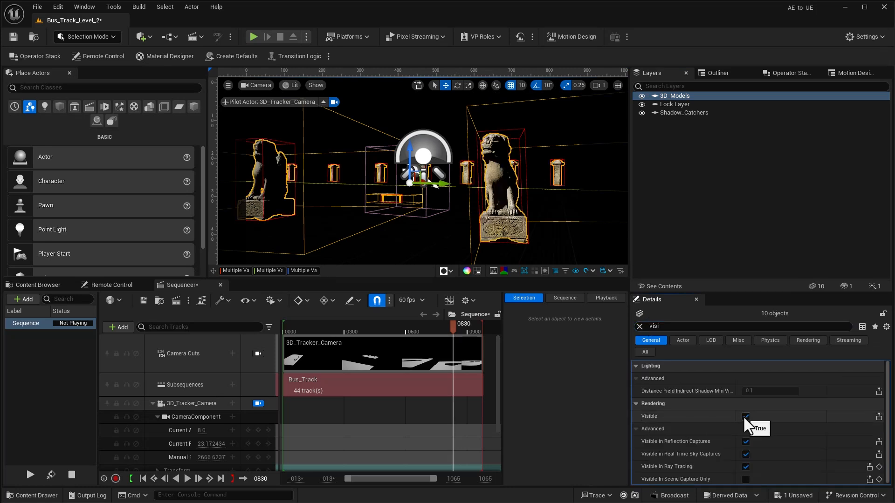
# Step: Turn on the Visible property of the 3D_Models layer's SkyLight and scrub the sequence to inspect the lit models
pyautogui.moveTo(396, 331); pyautogui.dragTo(443, 329)
pyautogui.click(843, 285)
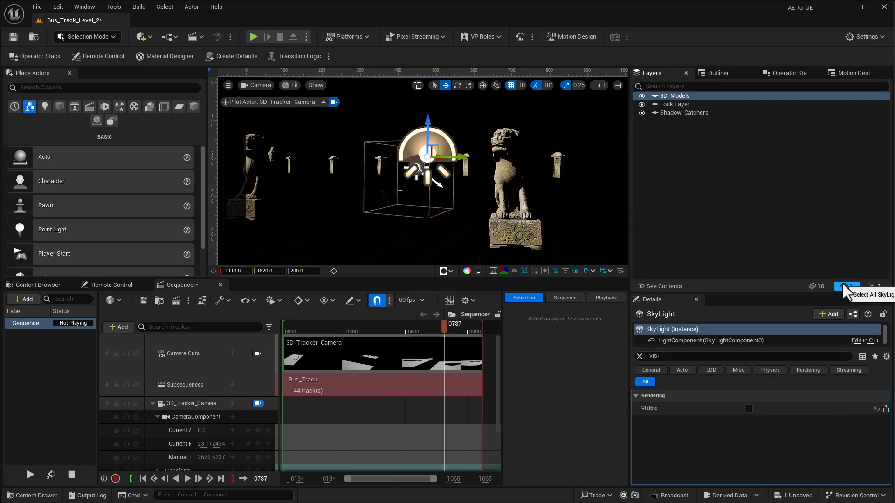
pyautogui.click(748, 408)
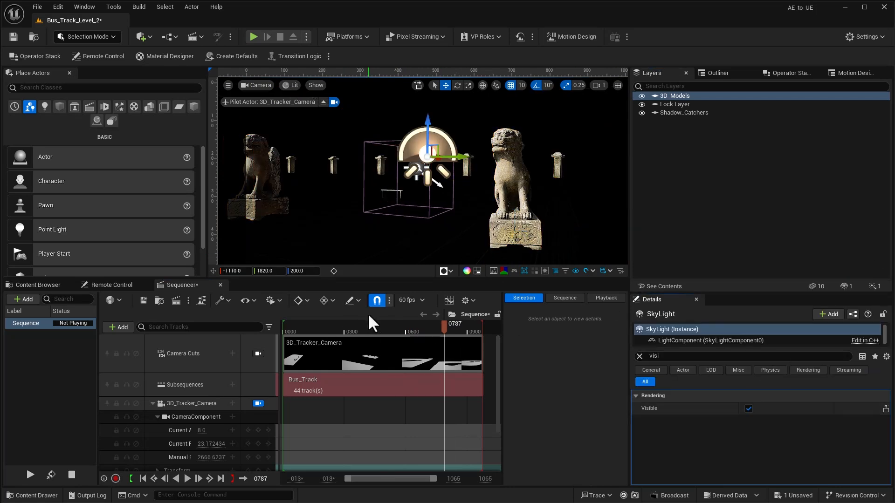
pyautogui.moveTo(372, 326); pyautogui.dragTo(424, 328)
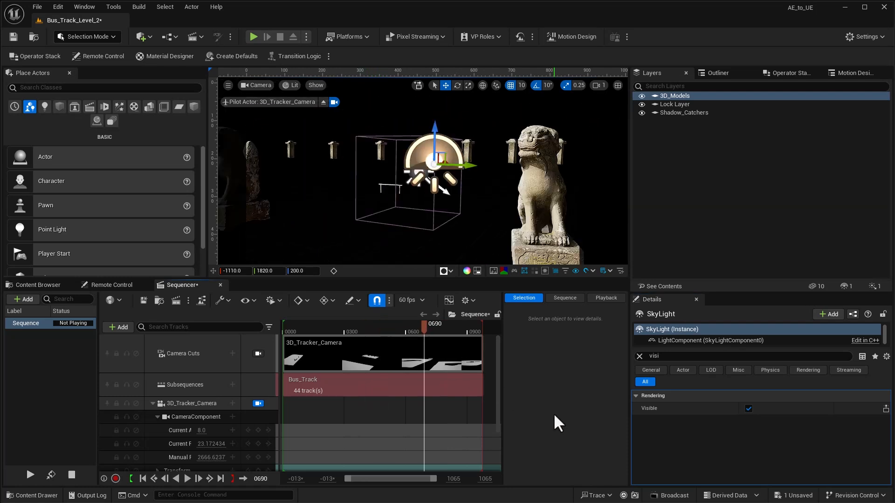
# Step: Reopen the queued job's render configuration, disable the .png Sequence [8bit] export and add an .exr Sequence [16bit] export
pyautogui.click(176, 301)
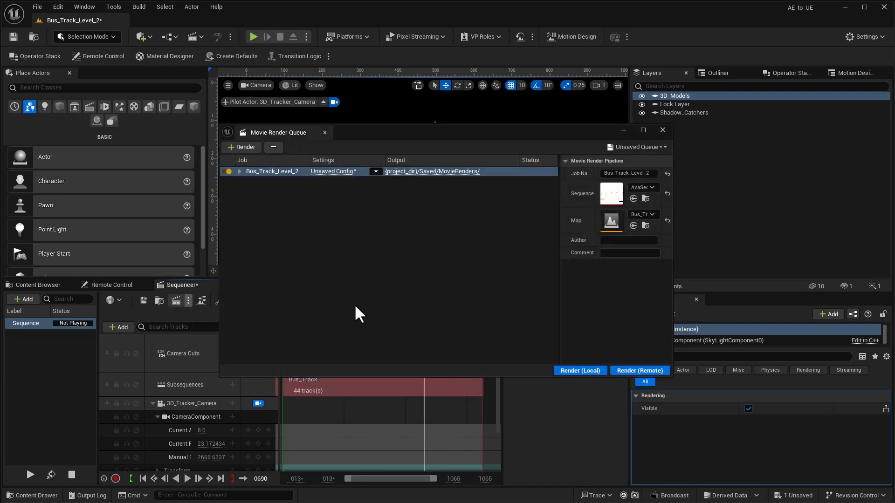
pyautogui.click(339, 173)
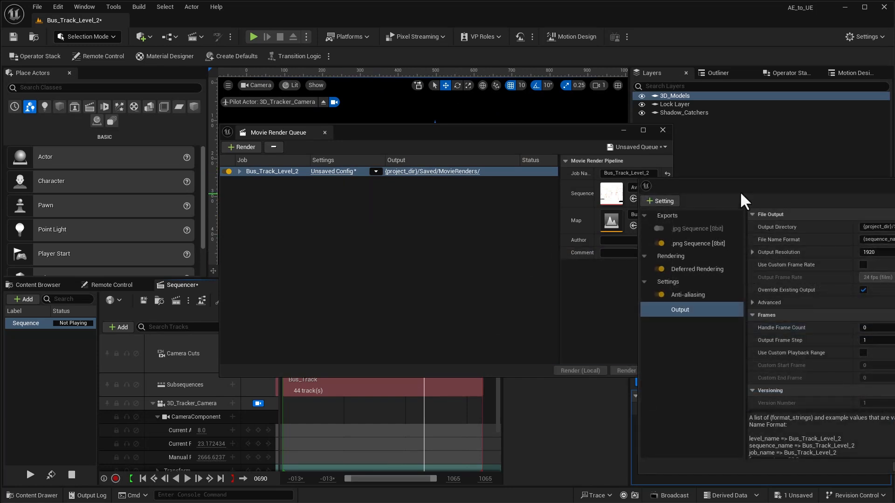
pyautogui.moveTo(740, 192); pyautogui.dragTo(675, 196)
pyautogui.click(592, 250)
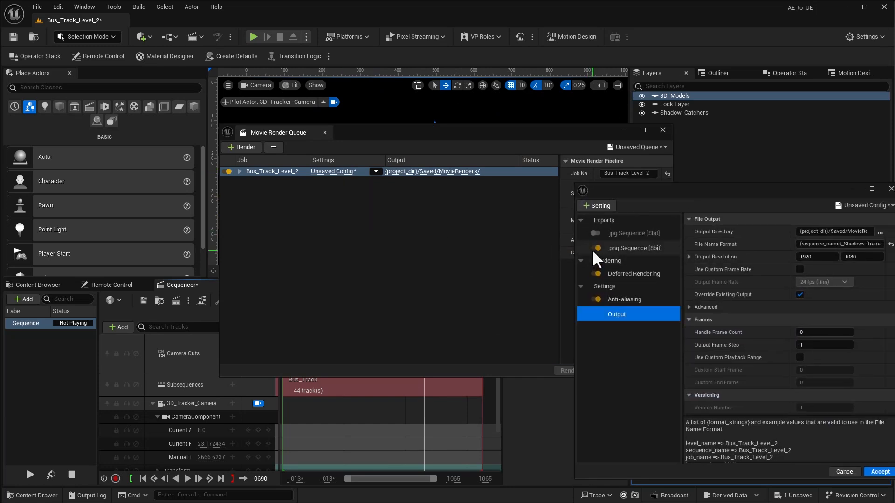
pyautogui.click(602, 204)
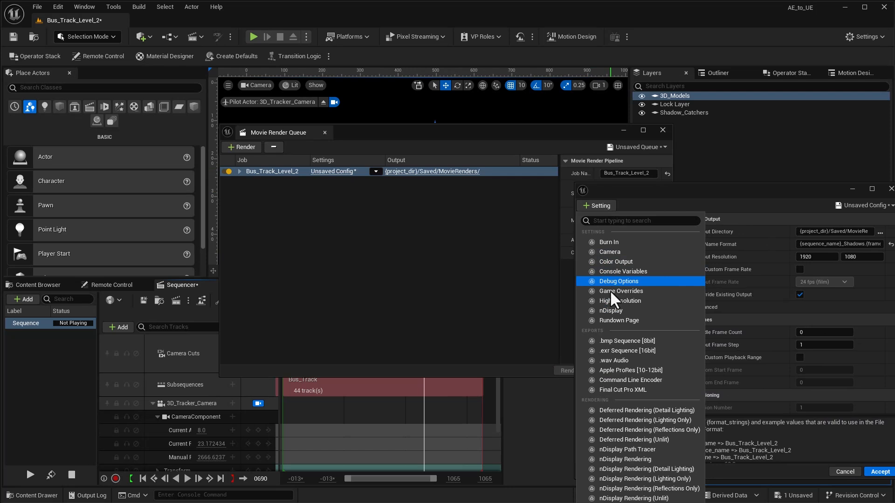
pyautogui.click(609, 351)
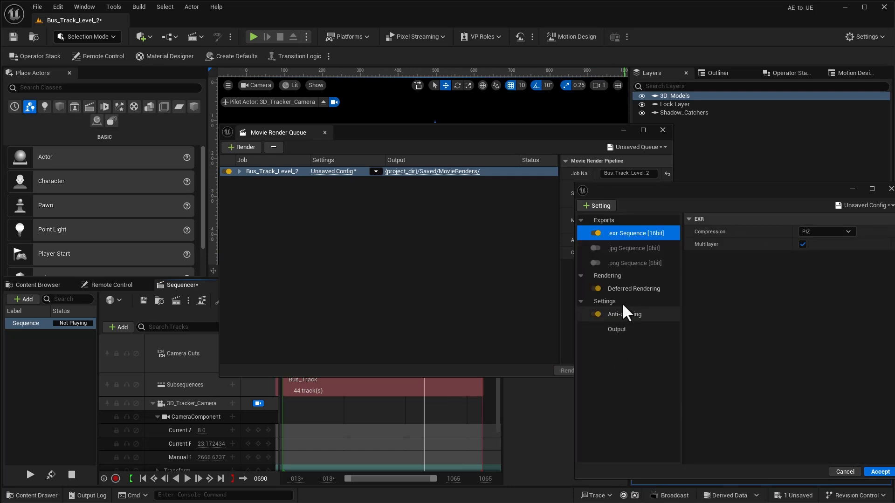
# Step: Add the Object Ids (Limited) rendering setting and disable Deferred Rendering
pyautogui.click(606, 206)
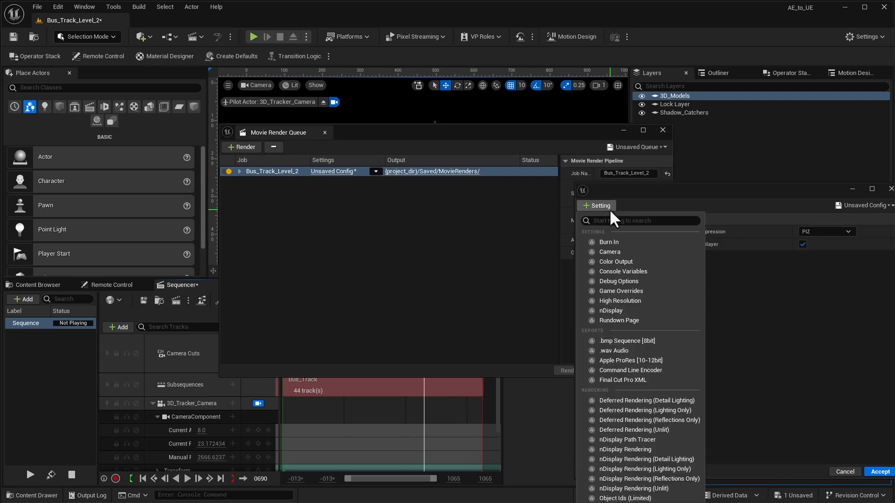
pyautogui.click(625, 497)
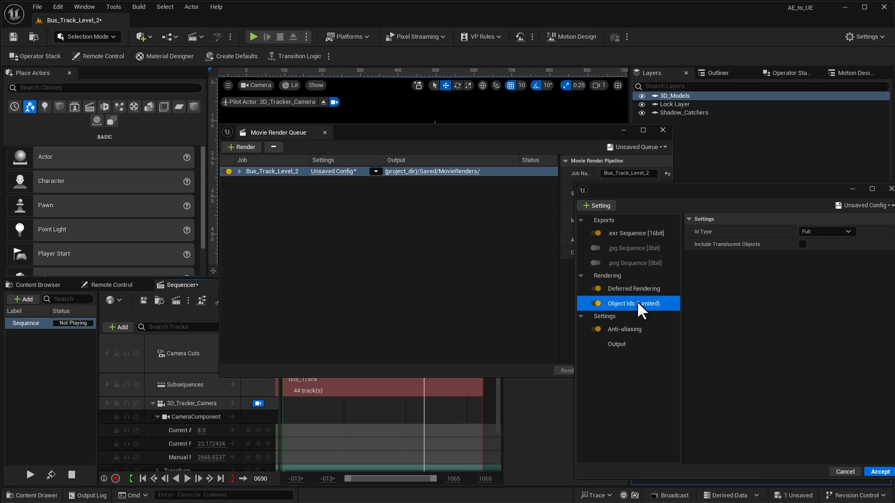
pyautogui.click(597, 288)
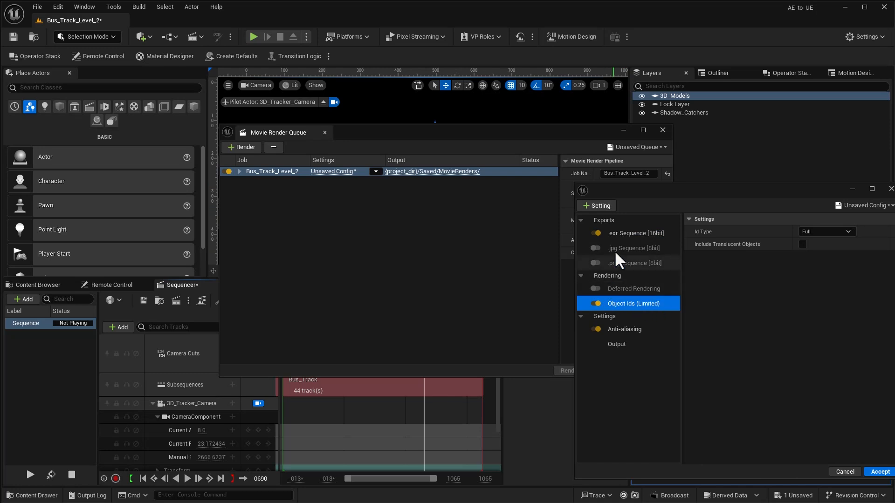
# Step: Add a Path Tracer rendering setting and open the Anti-aliasing Spatial Sample Count for editing
pyautogui.click(601, 206)
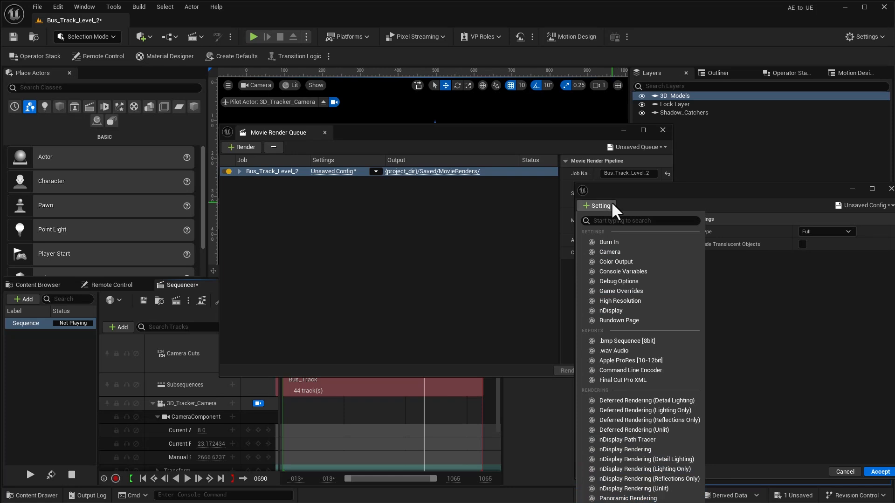
pyautogui.write('path')
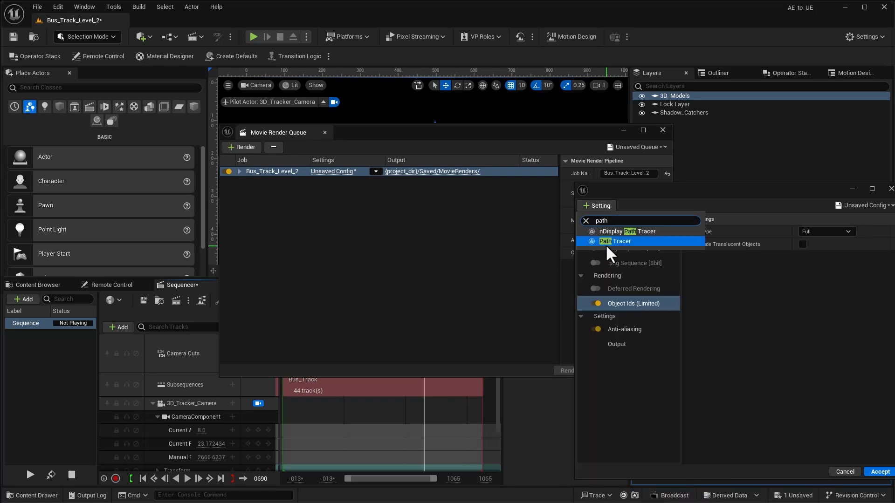
pyautogui.click(606, 243)
pyautogui.click(635, 343)
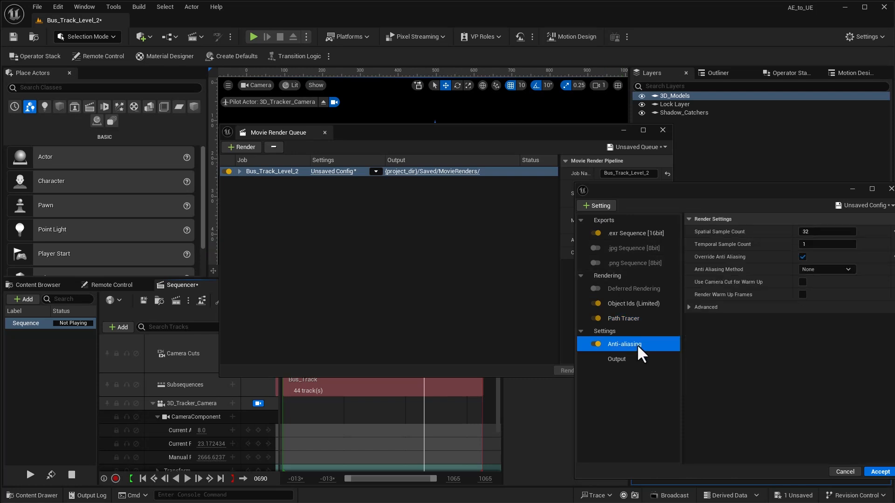
pyautogui.click(817, 232)
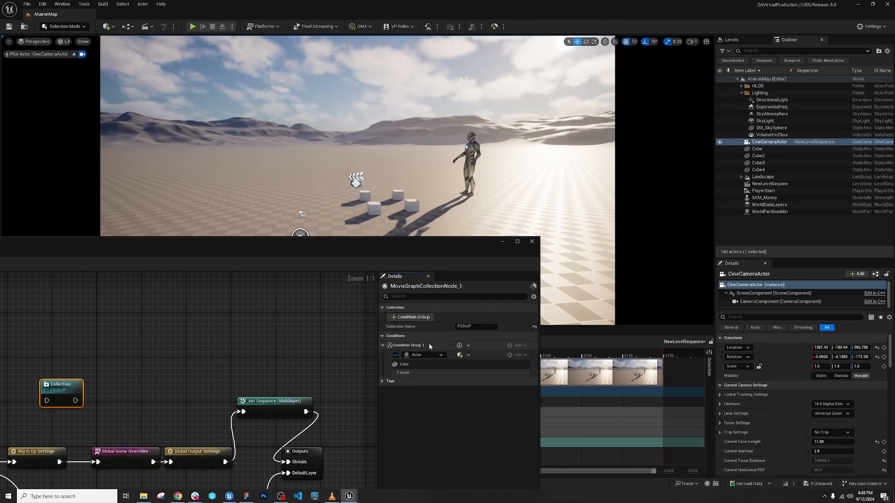
# Step: Add Cube2, Cube3, Cube4 and SKM_Manny from the level to the actor condition of the FGStuff collection
pyautogui.click(767, 156)
pyautogui.keyDown('shift'); pyautogui.click(758, 170); pyautogui.keyUp('shift')
pyautogui.keyDown('ctrl'); pyautogui.click(764, 198); pyautogui.keyUp('ctrl')
pyautogui.click(460, 355)
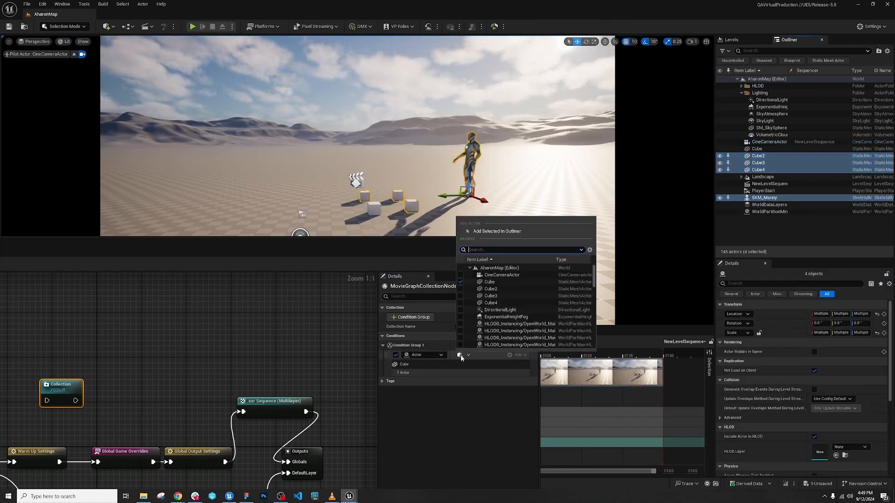
pyautogui.click(536, 231)
# Step: Wire the FGStuff Collection node between the Warm Up Settings and Global Game Overrides nodes of the render graph
pyautogui.moveTo(413, 242); pyautogui.dragTo(635, 107)
pyautogui.moveTo(272, 265); pyautogui.dragTo(285, 327)
pyautogui.moveTo(300, 265); pyautogui.dragTo(323, 327)
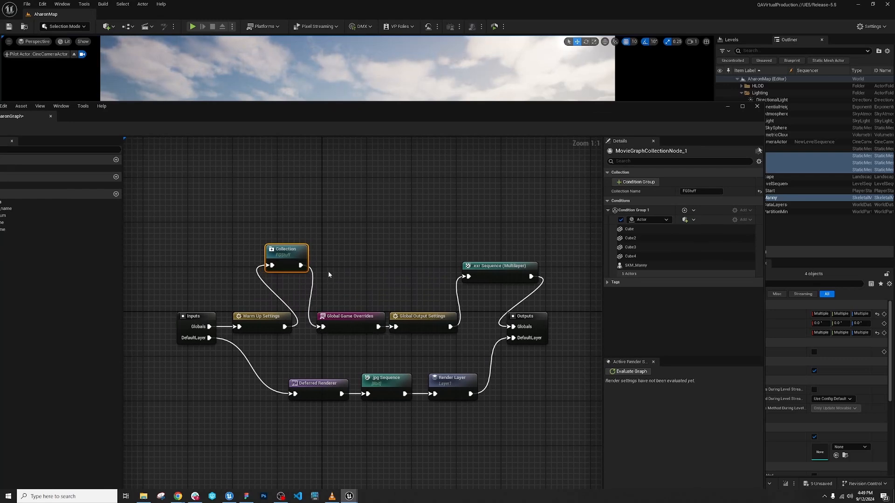
# Step: Delete the .jpg Sequence node and add a Modifier node connected to the Deferred Renderer's output
pyautogui.moveTo(402, 441); pyautogui.dragTo(375, 368, button='right')
pyautogui.click(360, 309)
pyautogui.press('Delete')
pyautogui.click(299, 314)
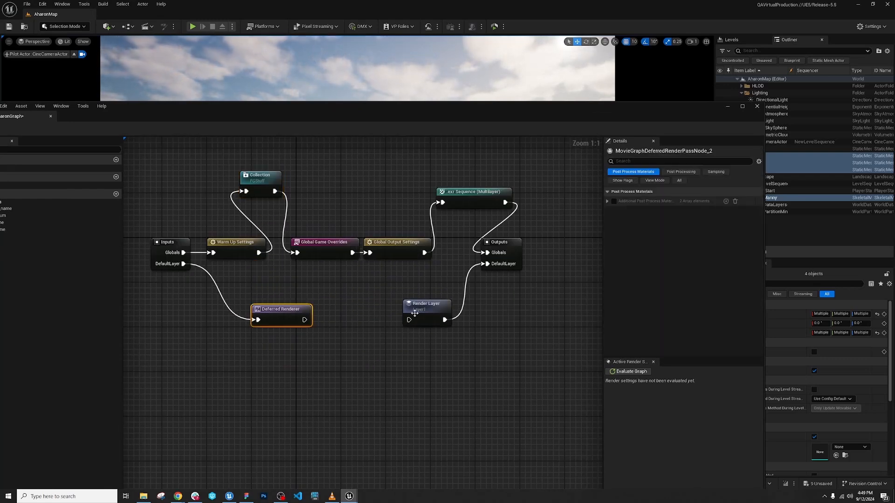
pyautogui.click(415, 313)
pyautogui.moveTo(304, 319); pyautogui.dragTo(331, 301)
pyautogui.click(361, 373)
# Step: Assign the FGStuff collection to the Modifier and enable its Is Hidden and Cast Shadow While Hidden overrides
pyautogui.click(635, 212)
pyautogui.click(646, 228)
pyautogui.click(614, 248)
pyautogui.click(682, 247)
pyautogui.click(613, 266)
pyautogui.click(682, 266)
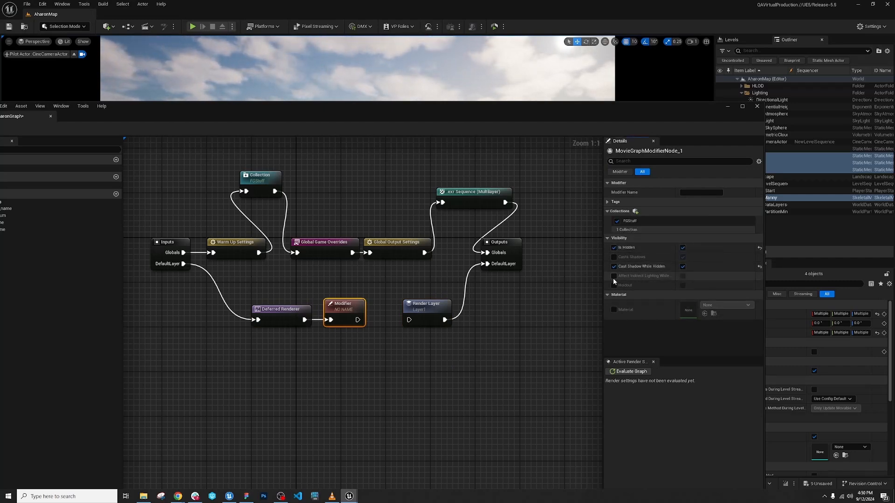
# Step: Override Additional Post Process Materials on the Deferred Renderer node and expand the first material entry's settings
pyautogui.moveTo(280, 310); pyautogui.dragTo(274, 309)
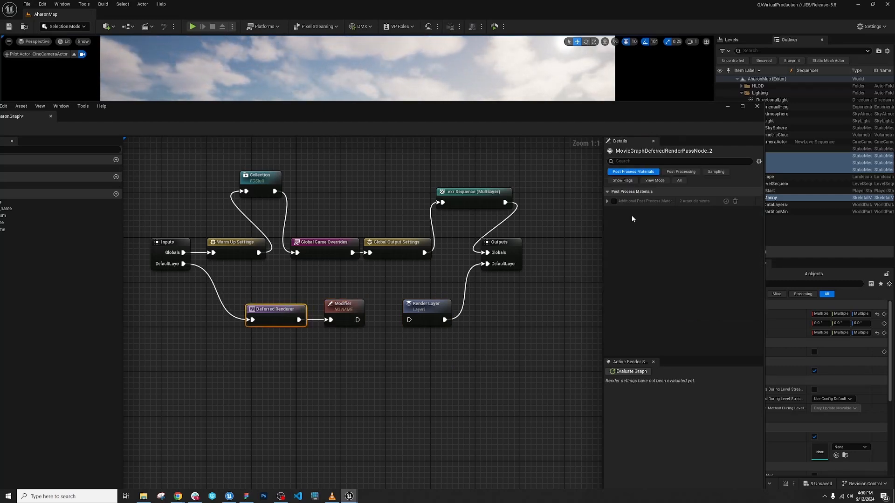
pyautogui.click(679, 180)
pyautogui.click(614, 286)
pyautogui.click(607, 285)
pyautogui.click(614, 297)
pyautogui.scroll(-2, 616, 318)
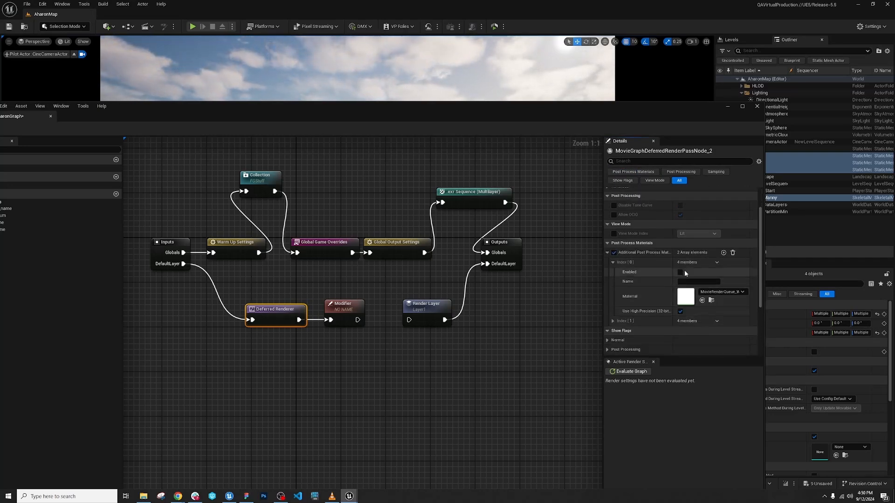
pyautogui.click(270, 373)
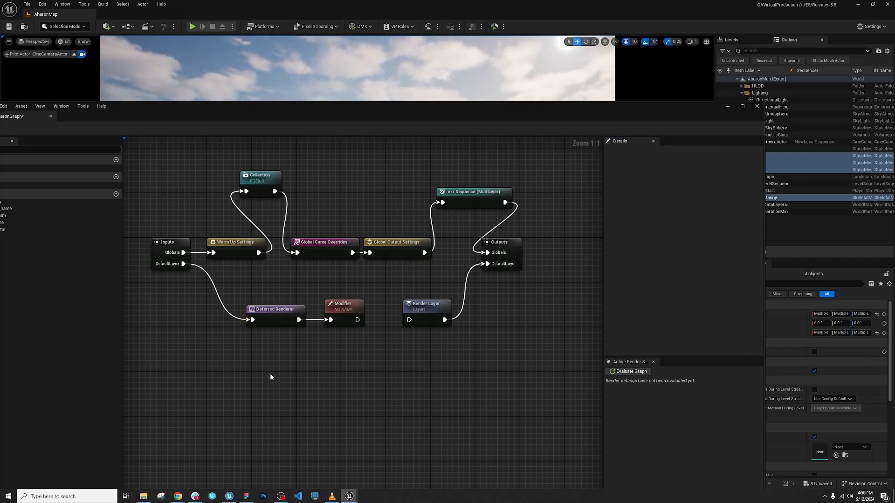
# Step: Add an Object IDs node fed by the DefaultLayer input, and connect the Modifier's output to the existing Render Layer node
pyautogui.rightClick(252, 390)
pyautogui.click(296, 371)
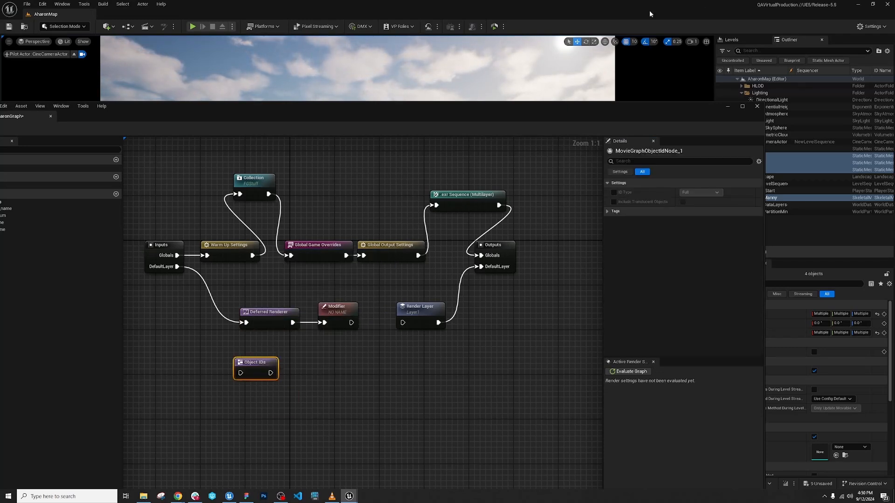
pyautogui.moveTo(177, 267); pyautogui.dragTo(241, 373)
pyautogui.moveTo(351, 322); pyautogui.dragTo(402, 323)
# Step: Create a second Render Layer node wired to the output of the Object IDs node
pyautogui.moveTo(252, 368); pyautogui.dragTo(264, 367)
pyautogui.moveTo(281, 373); pyautogui.dragTo(347, 385)
pyautogui.click(373, 279)
# Step: Add a new graph output named ObjectID
pyautogui.click(494, 246)
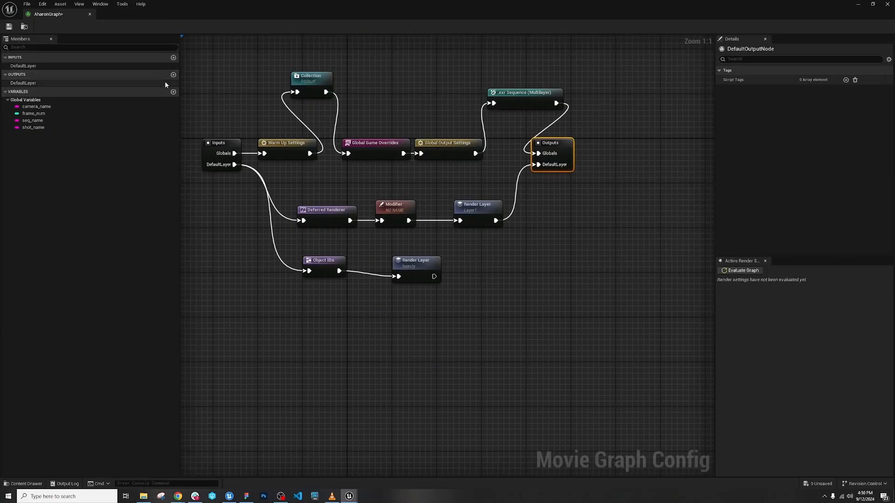
pyautogui.click(174, 75)
pyautogui.doubleClick(822, 80)
pyautogui.write('ObjectID')
pyautogui.press('Return')
# Step: Name the second Render Layer ObjectID, connect it to the new graph output and tidy the render layer nodes
pyautogui.click(417, 262)
pyautogui.click(820, 89)
pyautogui.write('ObjectID')
pyautogui.press('Return')
pyautogui.moveTo(435, 276); pyautogui.dragTo(539, 175)
pyautogui.moveTo(475, 204); pyautogui.dragTo(469, 193)
pyautogui.moveTo(416, 262); pyautogui.dragTo(444, 268)
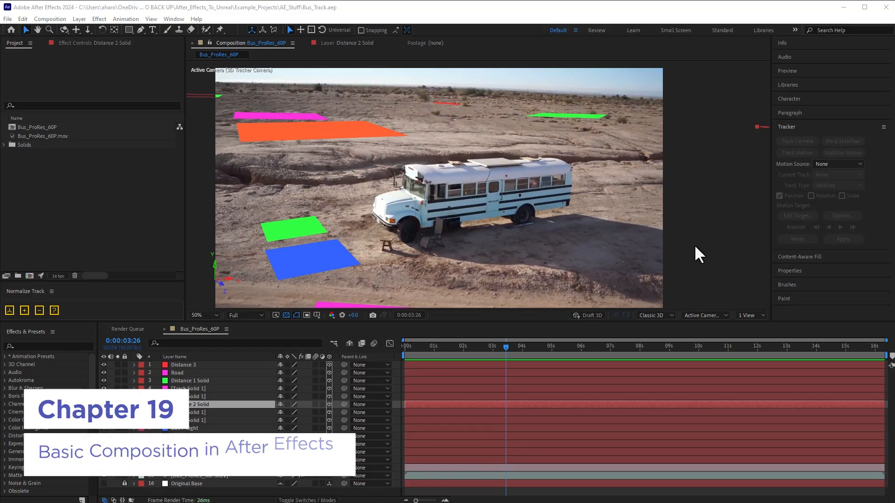
# Step: In After Effects, turn off visibility for layers Distance 3 through Floor and hide them from the timeline as shy layers
pyautogui.click(168, 365)
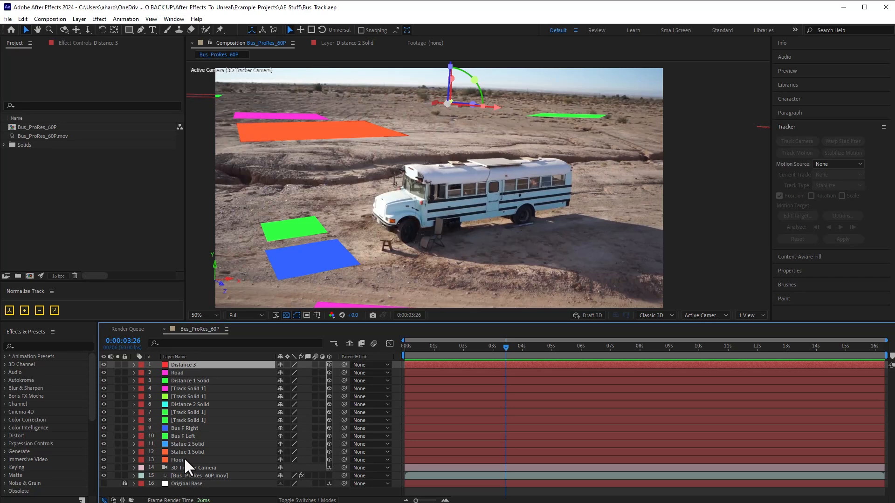
pyautogui.keyDown('shift'); pyautogui.click(184, 459); pyautogui.keyUp('shift')
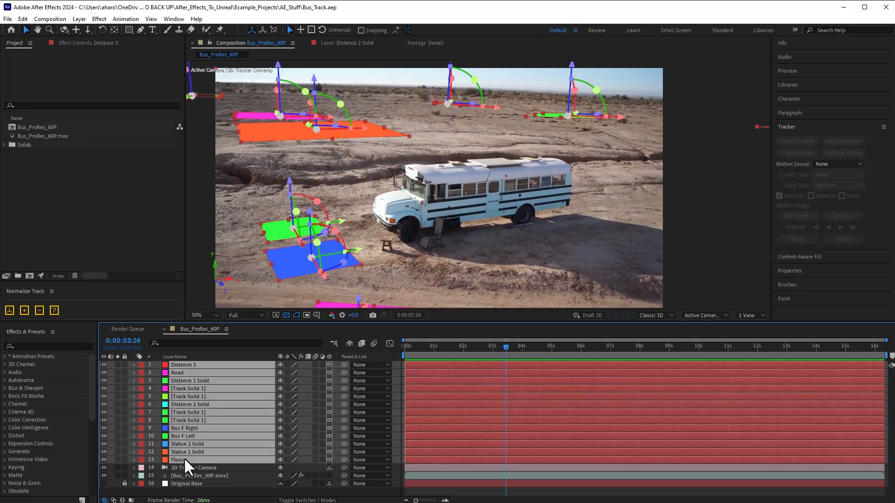
pyautogui.click(103, 365)
pyautogui.click(280, 381)
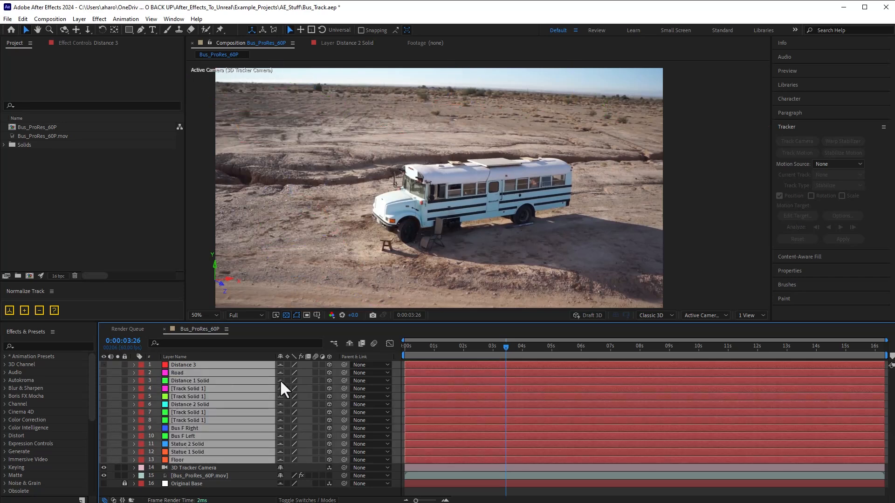
pyautogui.click(349, 344)
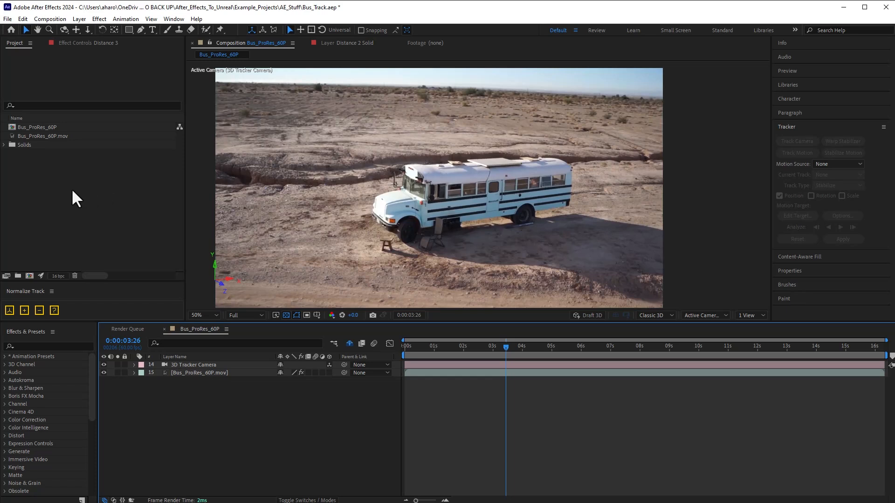
# Step: Import Bus_Track_Level_2_Objects from the Bus_Track_Renders folder as an OpenEXR sequence
pyautogui.rightClick(60, 192)
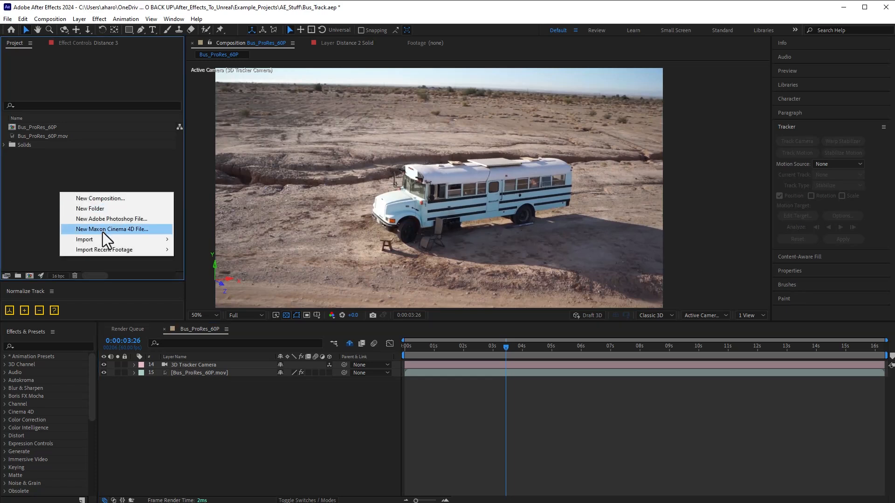
pyautogui.moveTo(103, 236)
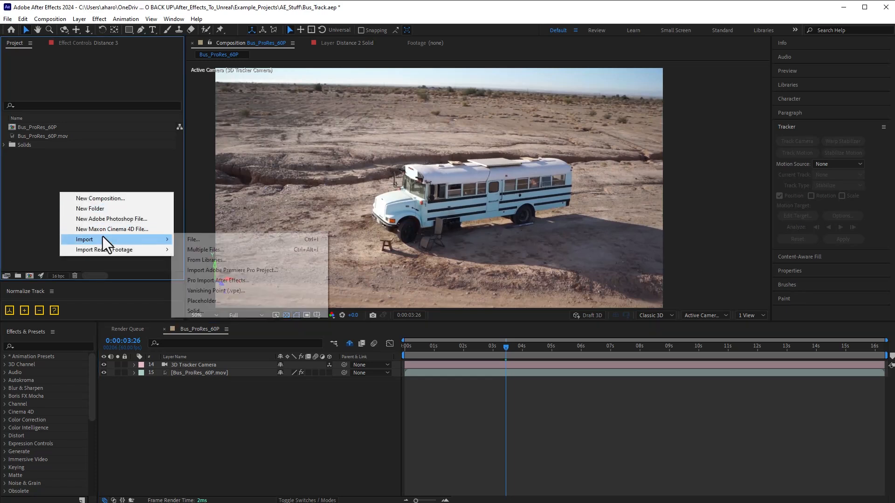
pyautogui.click(198, 239)
pyautogui.doubleClick(167, 116)
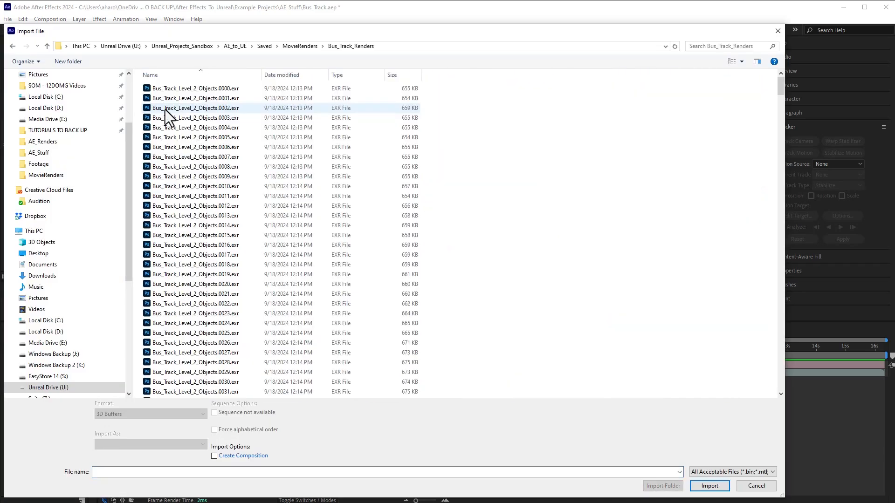
pyautogui.click(181, 89)
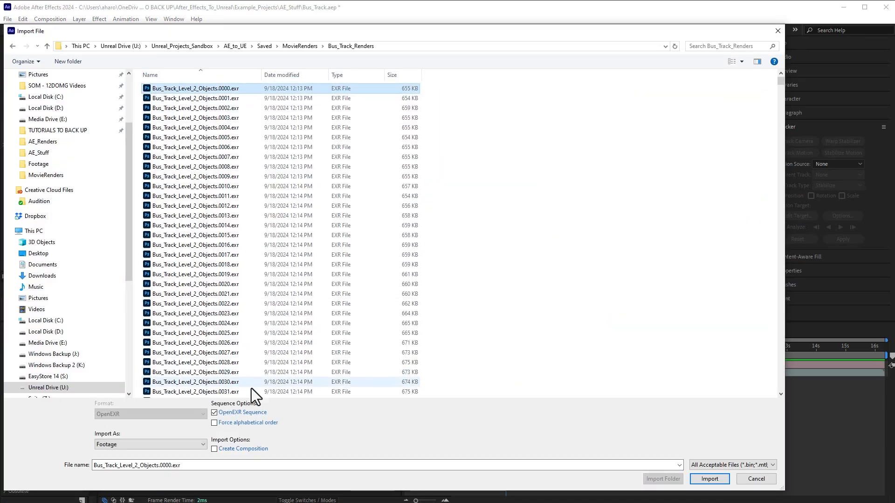
pyautogui.click(701, 479)
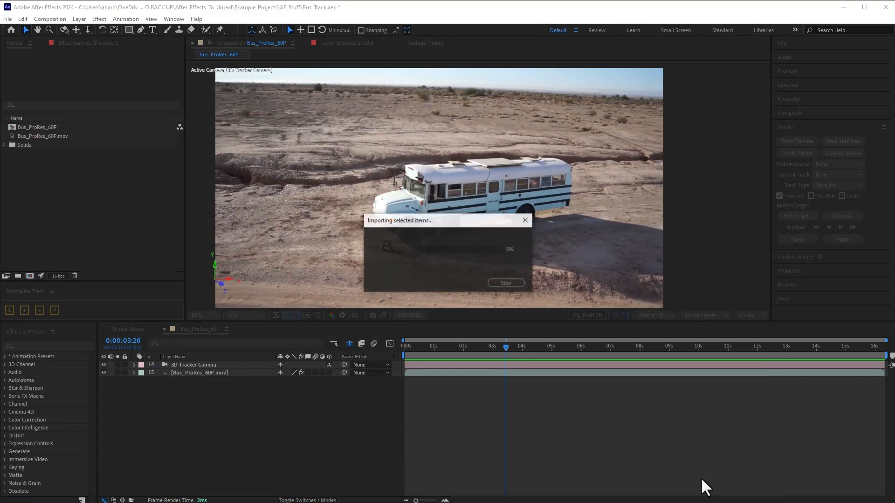
# Step: Import the Bus_Track_Level_2_Shadows PNG sequence from the Bus_Track_Renders folder
pyautogui.rightClick(31, 185)
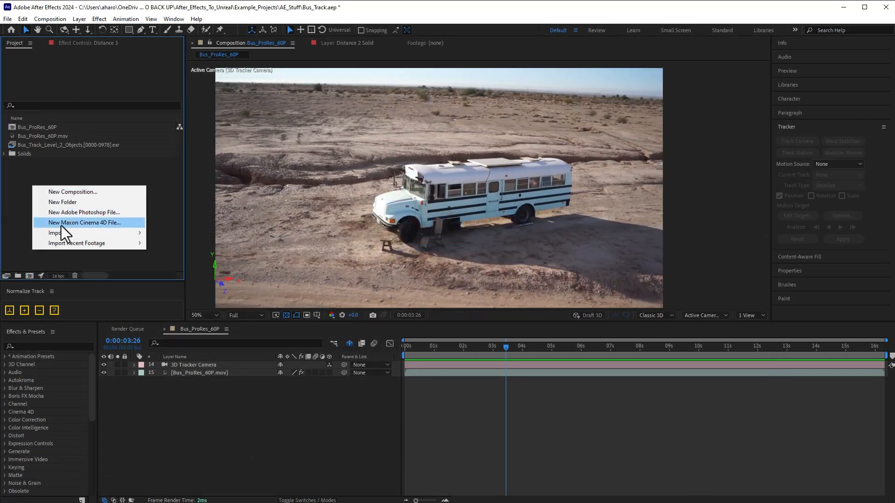
pyautogui.moveTo(65, 234)
pyautogui.click(200, 234)
pyautogui.scroll(-5, 320, 321)
pyautogui.scroll(-1, 321, 321)
pyautogui.moveTo(781, 84); pyautogui.dragTo(767, 268)
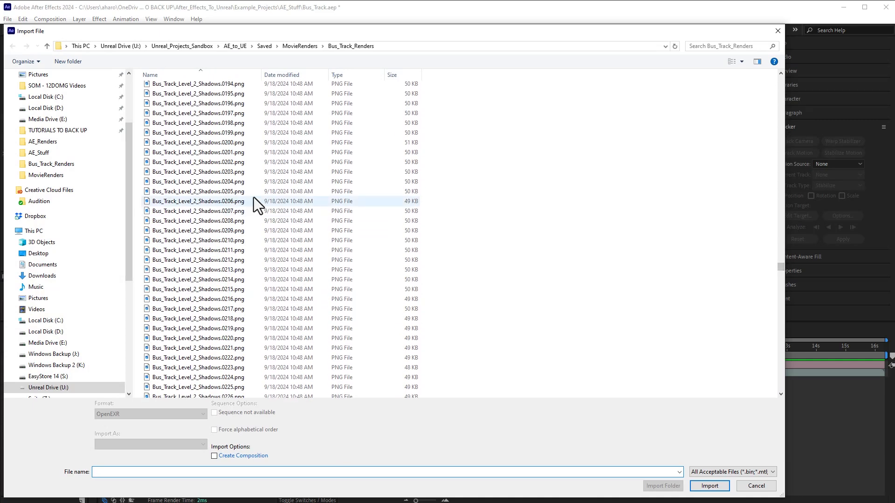
pyautogui.click(180, 212)
pyautogui.click(706, 486)
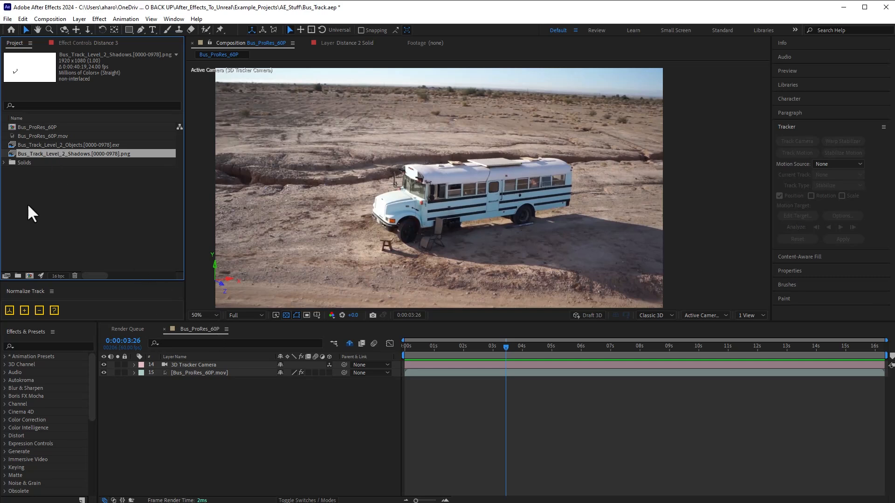
# Step: Interpret the Bus_Track_Level_2_Objects EXR footage at 60 frames per second
pyautogui.click(37, 170)
pyautogui.rightClick(29, 144)
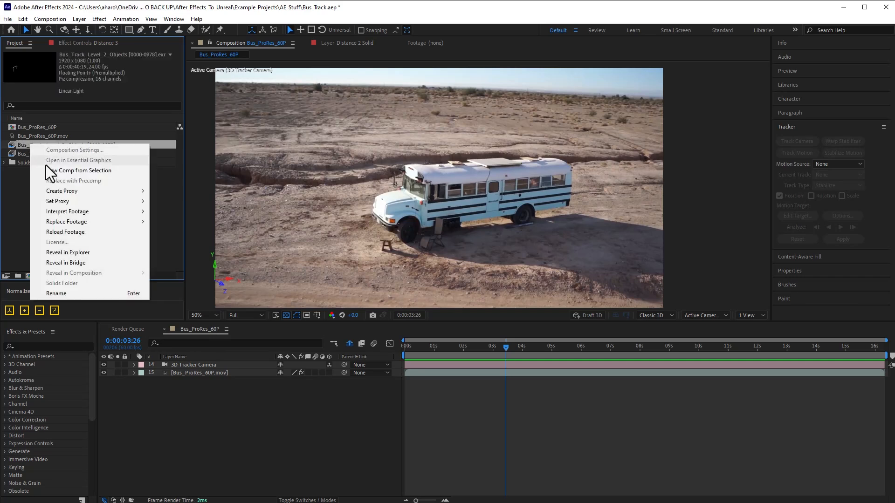
pyautogui.moveTo(65, 215)
pyautogui.click(189, 212)
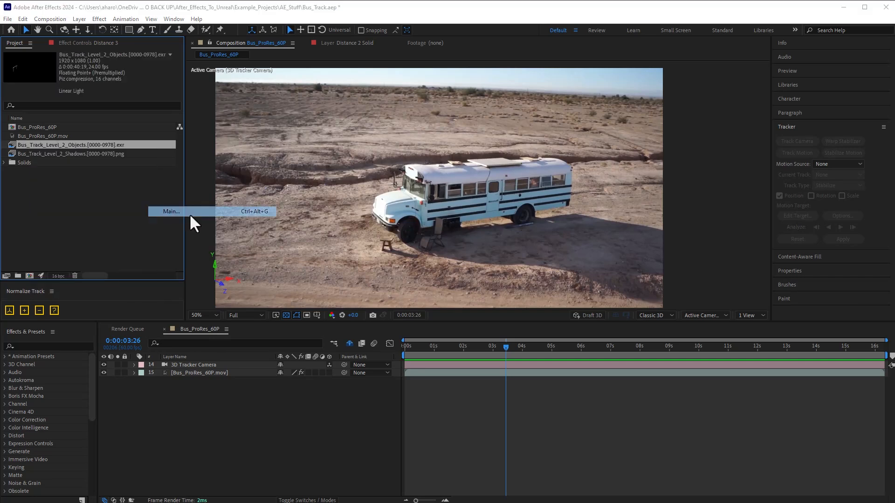
pyautogui.write('60')
pyautogui.press('Return')
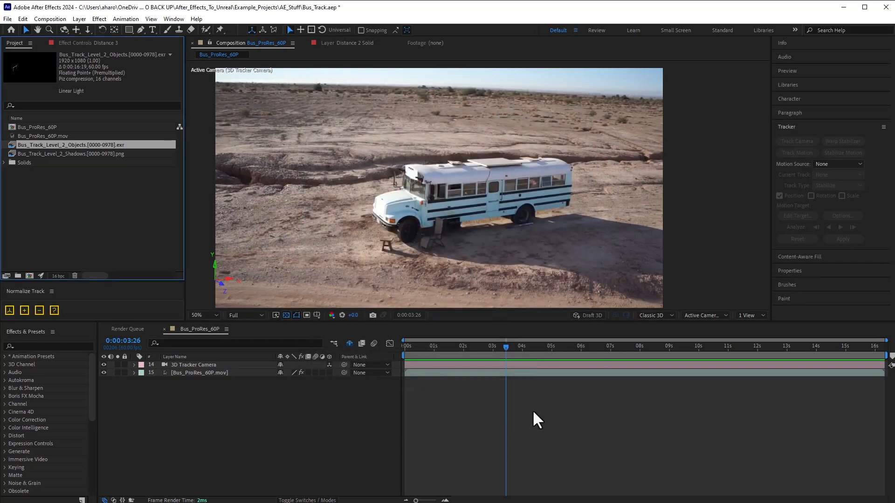
# Step: Interpret the Bus_Track_Level_2_Shadows PNG footage at 60 frames per second
pyautogui.rightClick(32, 155)
pyautogui.moveTo(74, 227)
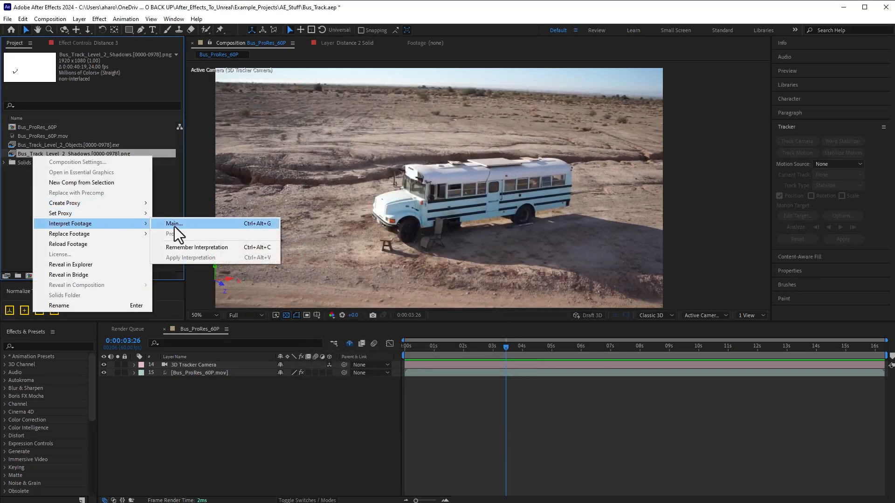
pyautogui.click(174, 224)
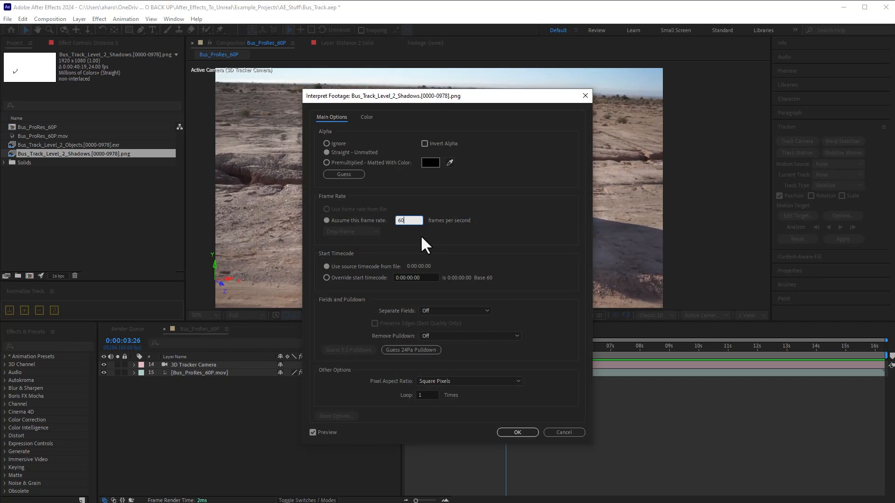
pyautogui.write('60')
pyautogui.press('Return')
# Step: Place the Shadows PNG sequence above the 3D Tracker Camera in Bus_ProRes_60P and show the layers' blending mode options
pyautogui.click(28, 152)
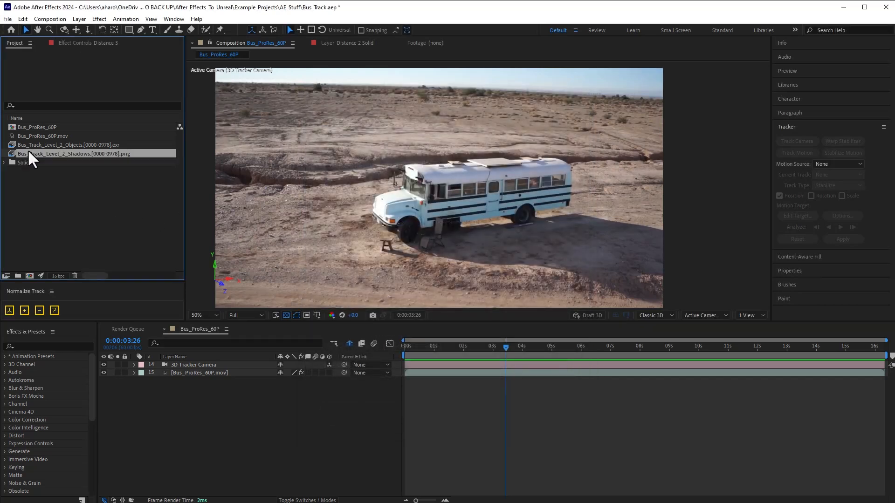
pyautogui.click(29, 146)
pyautogui.moveTo(34, 151); pyautogui.dragTo(252, 365)
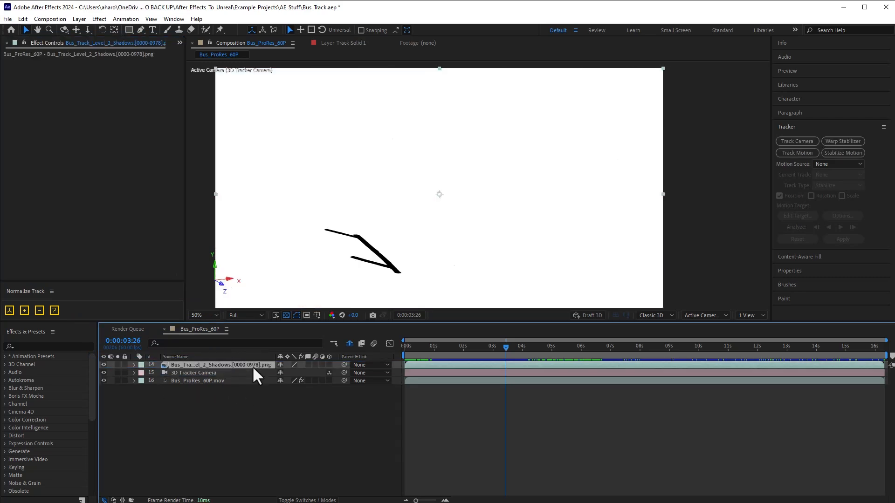
pyautogui.click(311, 500)
# Step: Try the Darken blending mode on the Shadows layer with its opacity lowered to 44%
pyautogui.click(295, 363)
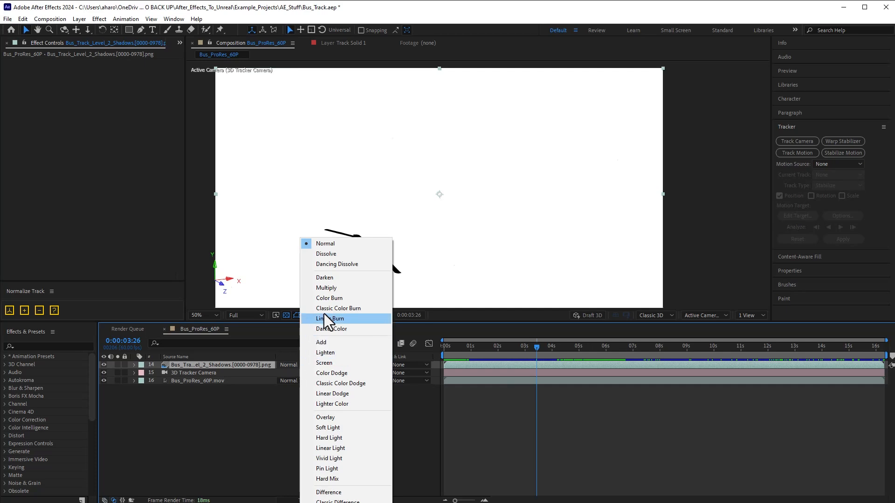
pyautogui.click(323, 277)
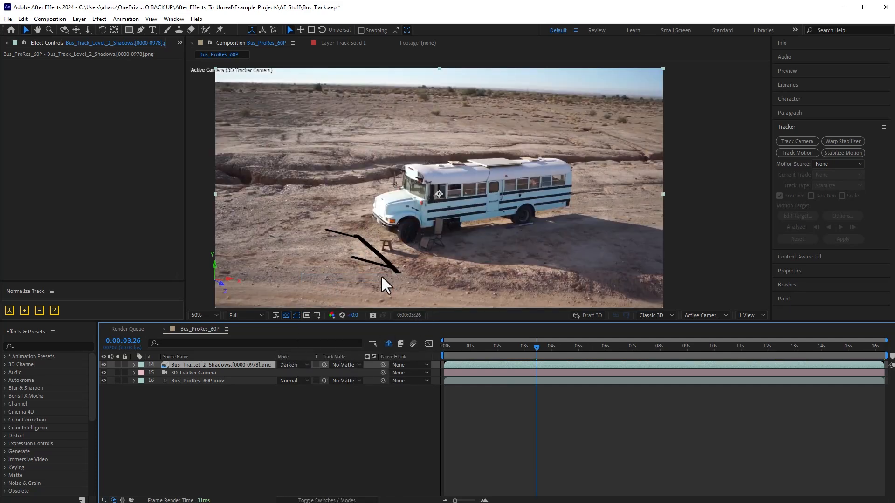
pyautogui.press('t')
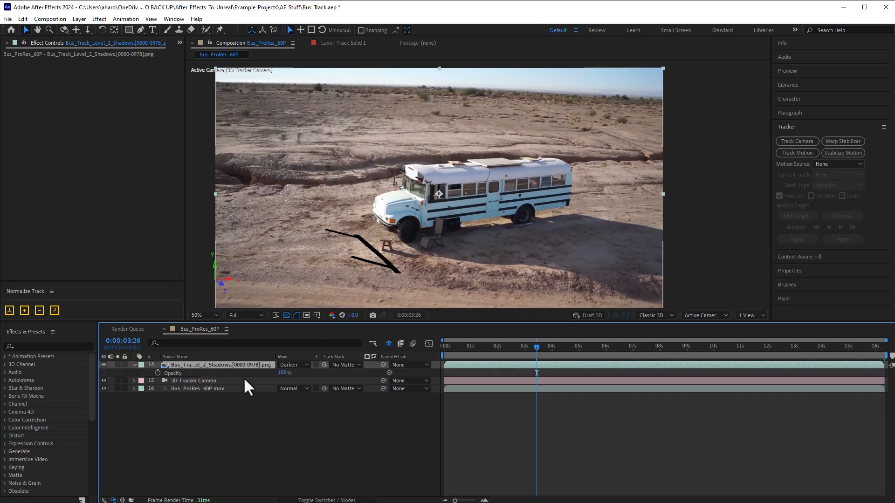
pyautogui.moveTo(281, 372)
pyautogui.mouseDown()
pyautogui.moveTo(247, 375)
pyautogui.moveTo(264, 376)
pyautogui.mouseUp()
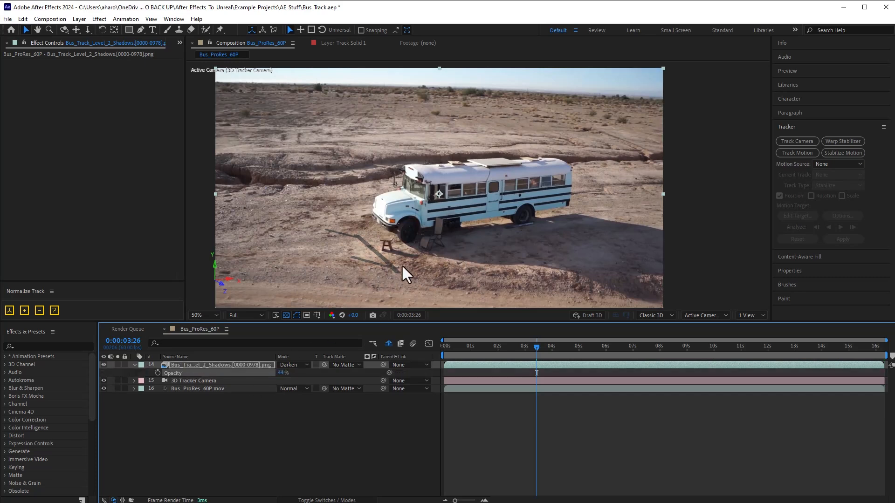
# Step: Undo the opacity change and set the Shadows layer's blending mode back to Normal
pyautogui.hotkey('ctrl', 'z')
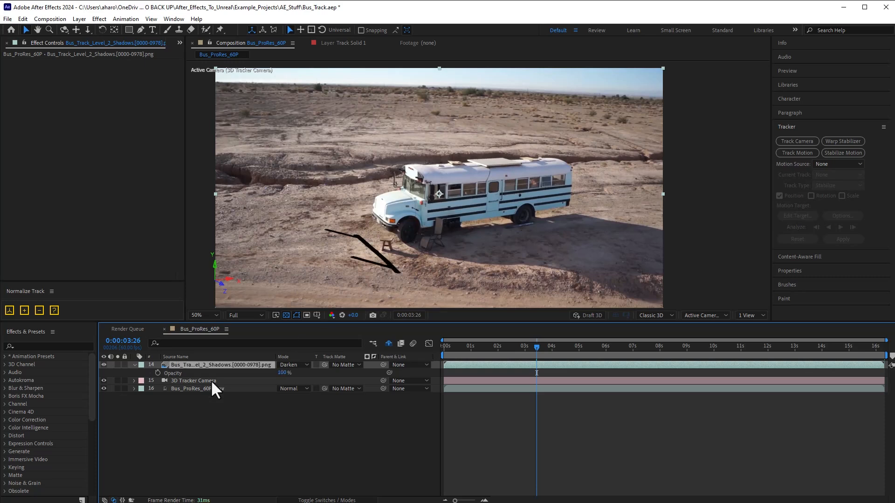
pyautogui.click(287, 365)
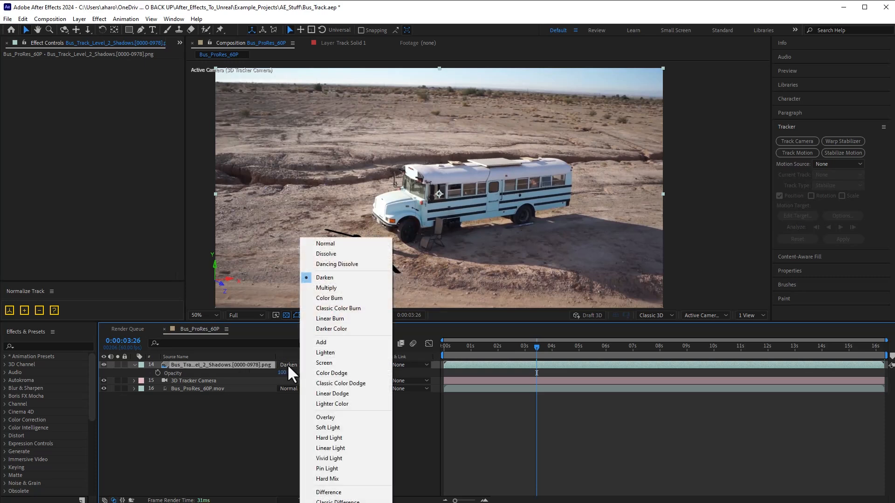
pyautogui.click(326, 243)
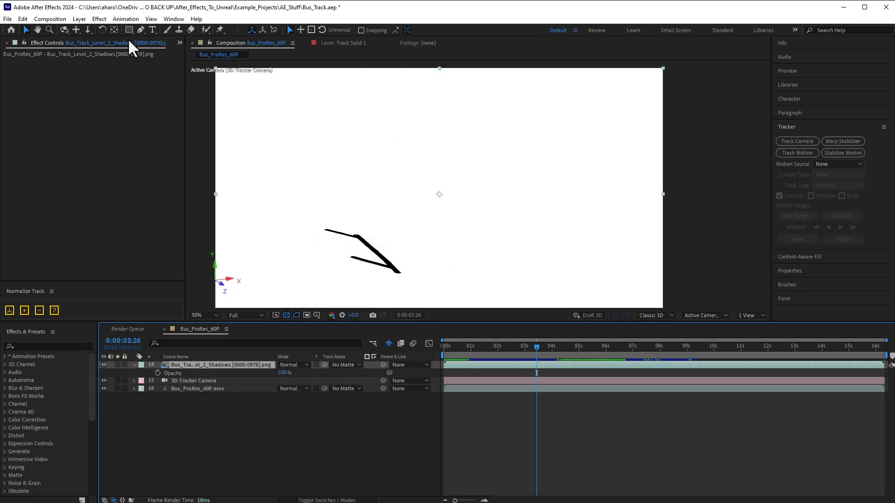
# Step: Pre-compose the Shadows PNG layer as Shadows, moving all attributes into the new composition and opening it
pyautogui.click(74, 19)
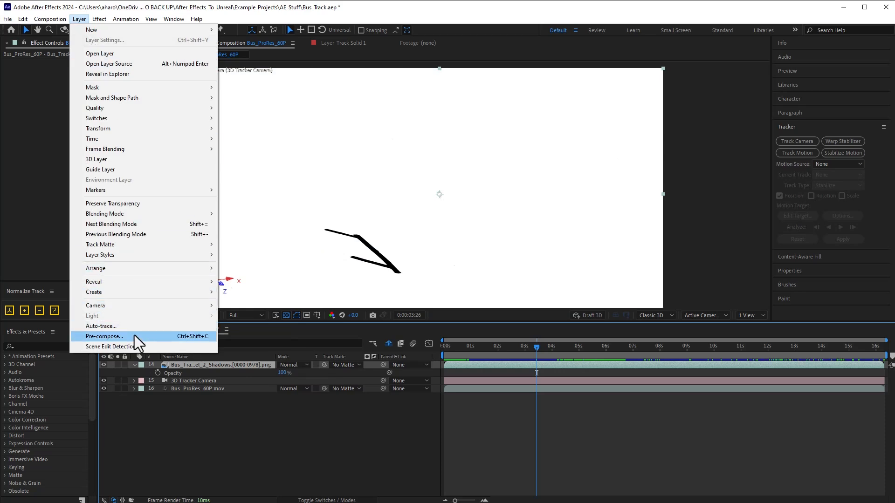
pyautogui.click(140, 336)
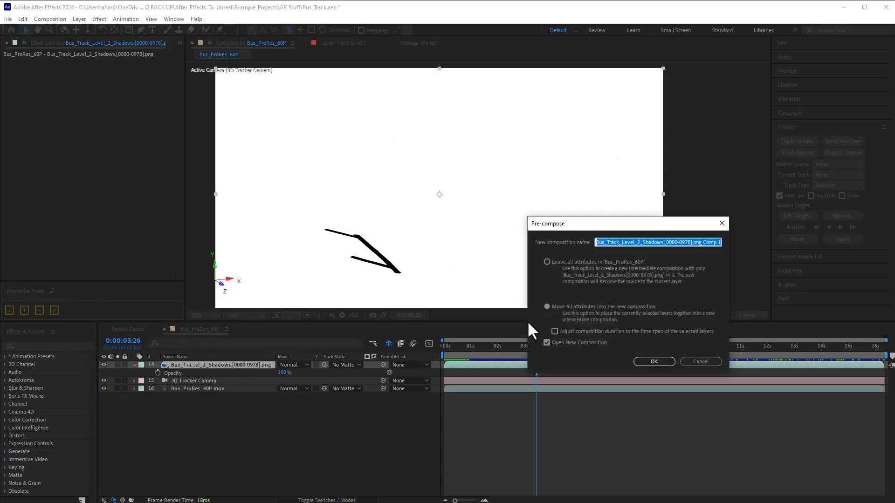
pyautogui.write('Shadows')
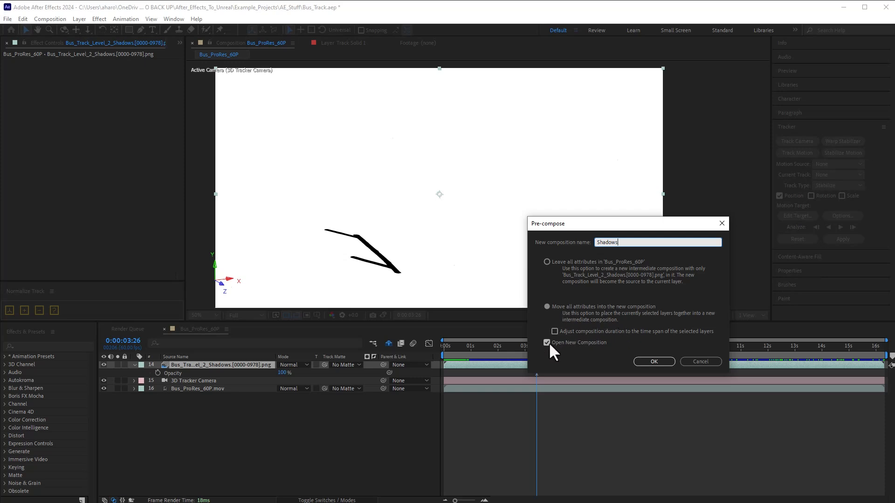
pyautogui.click(642, 358)
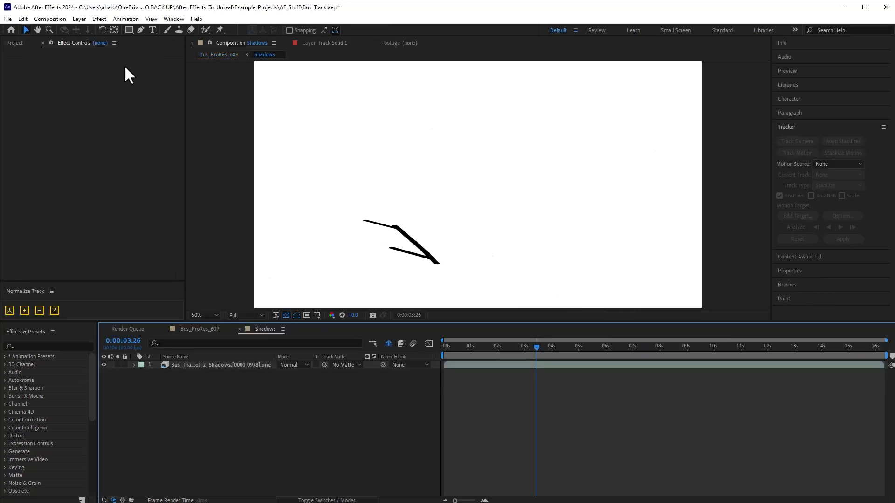
# Step: Create a composition-sized black solid in the Shadows composition and place it beneath the Shadows PNG sequence
pyautogui.click(79, 18)
pyautogui.moveTo(135, 30)
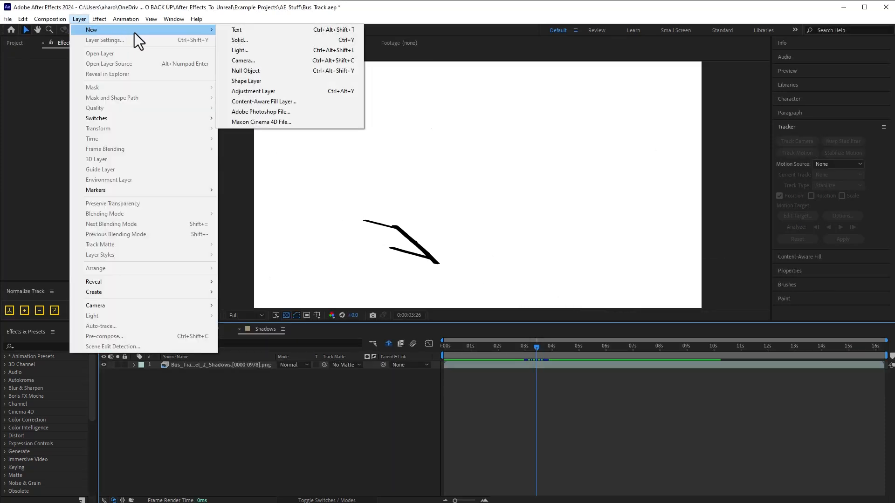
pyautogui.click(245, 42)
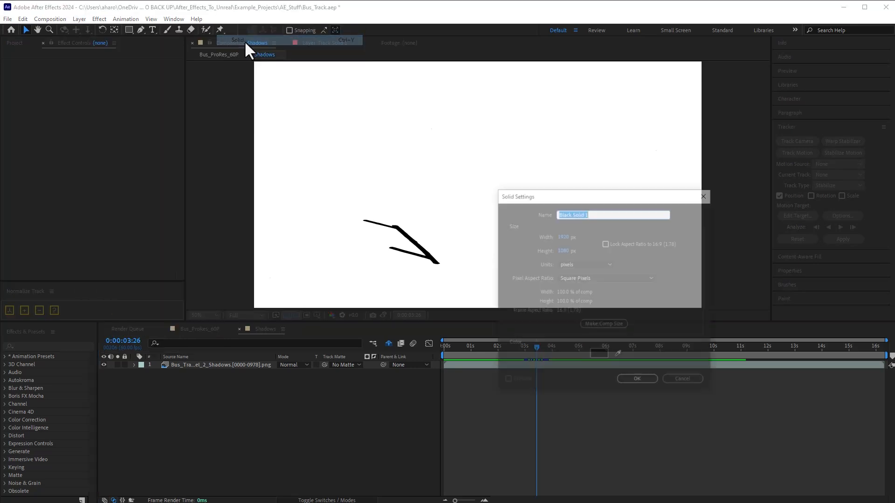
pyautogui.click(605, 324)
pyautogui.click(648, 381)
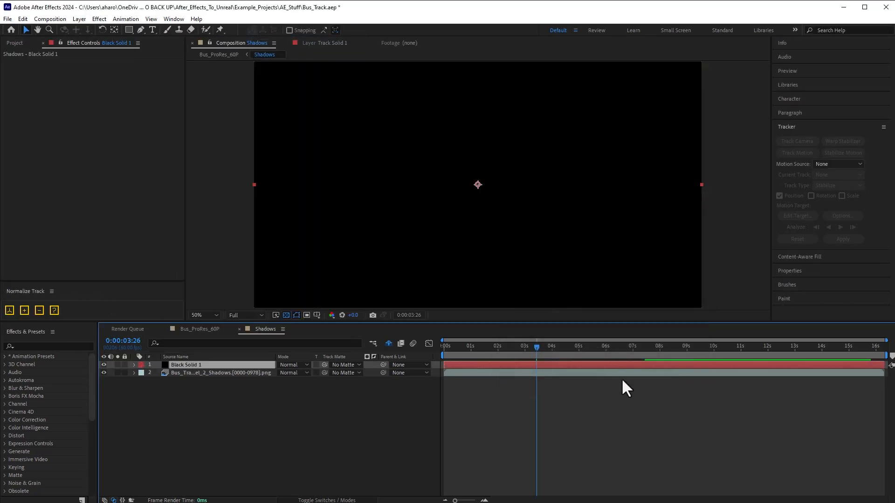
pyautogui.moveTo(190, 367); pyautogui.dragTo(229, 371)
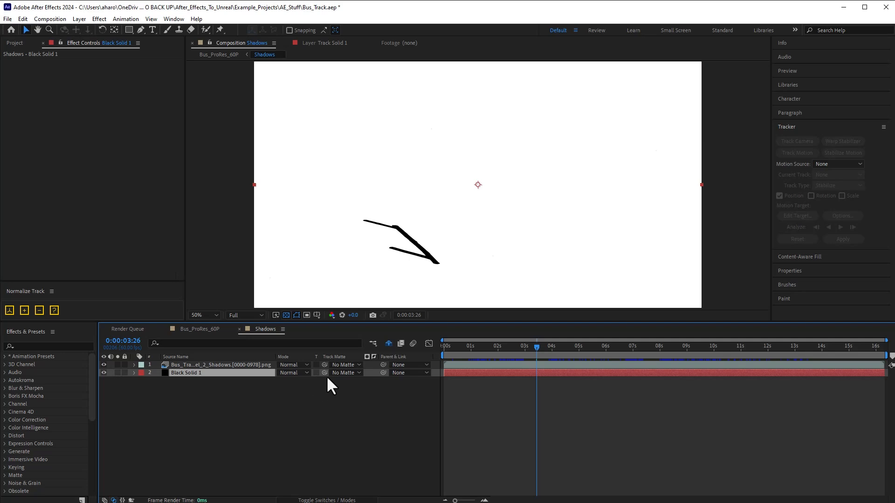
# Step: Use the Shadows PNG sequence as an inverted luma track matte for Black Solid 1 and check the shadows at a later frame
pyautogui.click(343, 373)
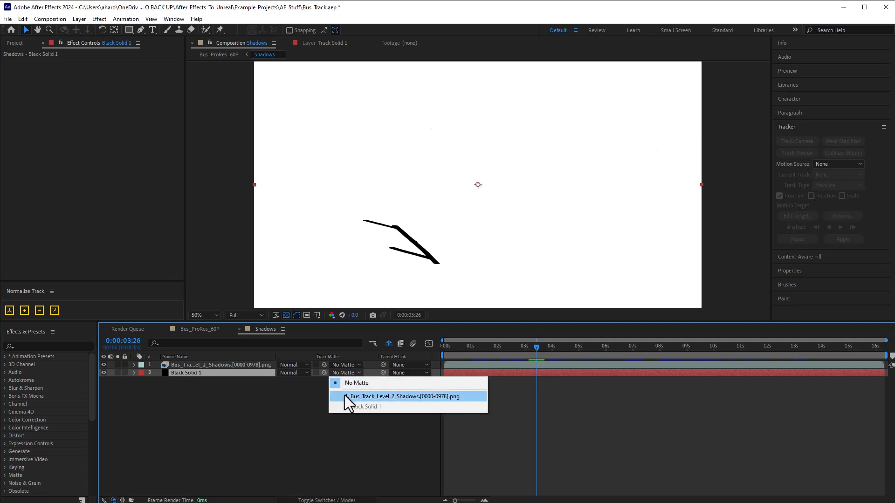
pyautogui.click(347, 396)
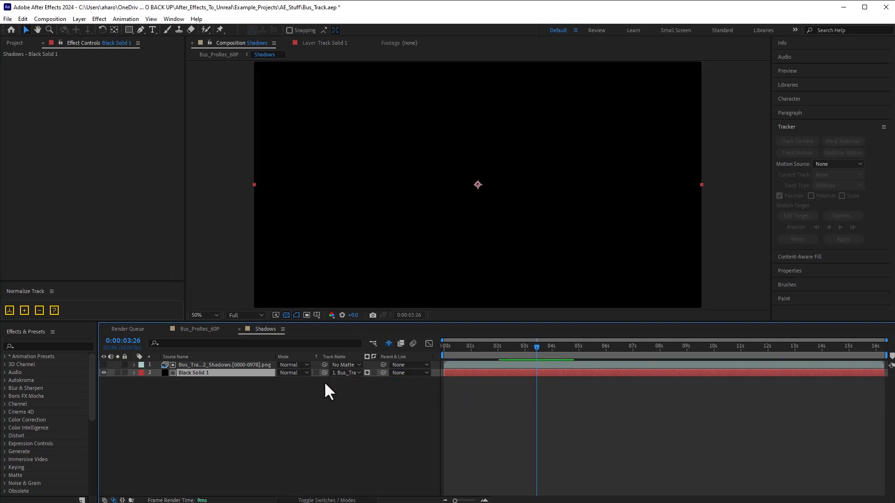
pyautogui.click(365, 373)
pyautogui.click(368, 373)
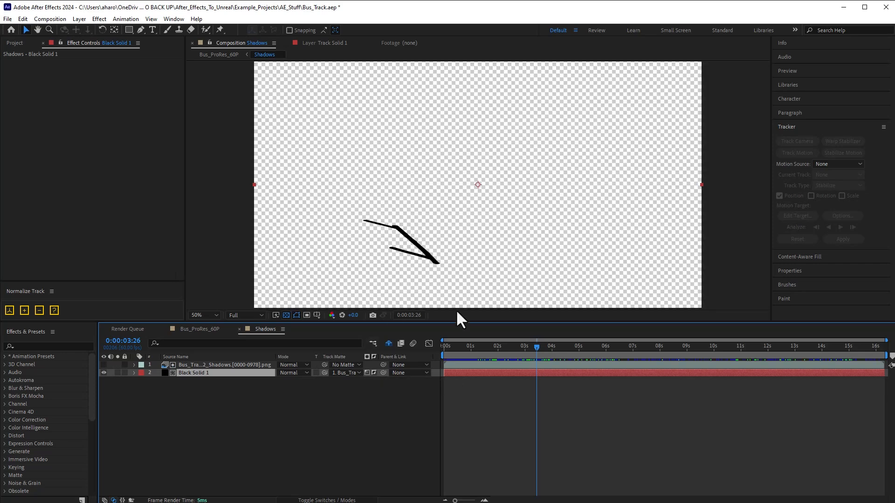
pyautogui.moveTo(556, 347); pyautogui.dragTo(779, 347)
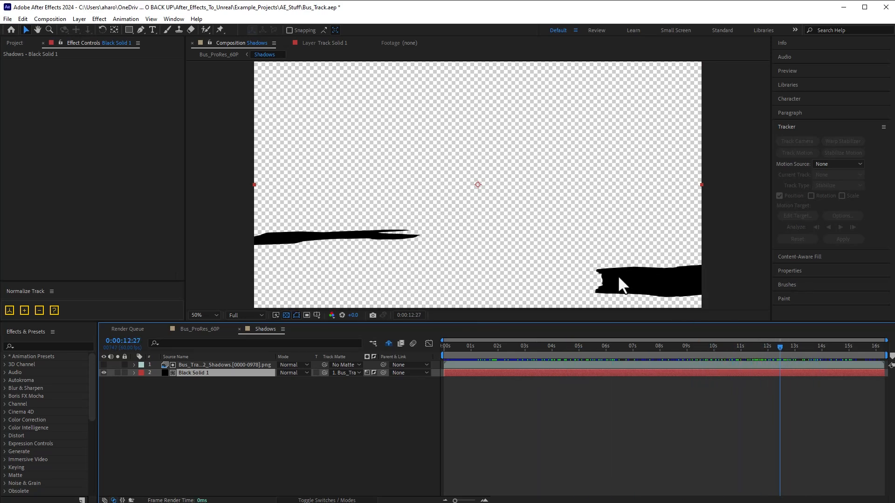
# Step: Turn the Shadows layer in Bus_ProRes_60P into an adjustment layer
pyautogui.click(189, 328)
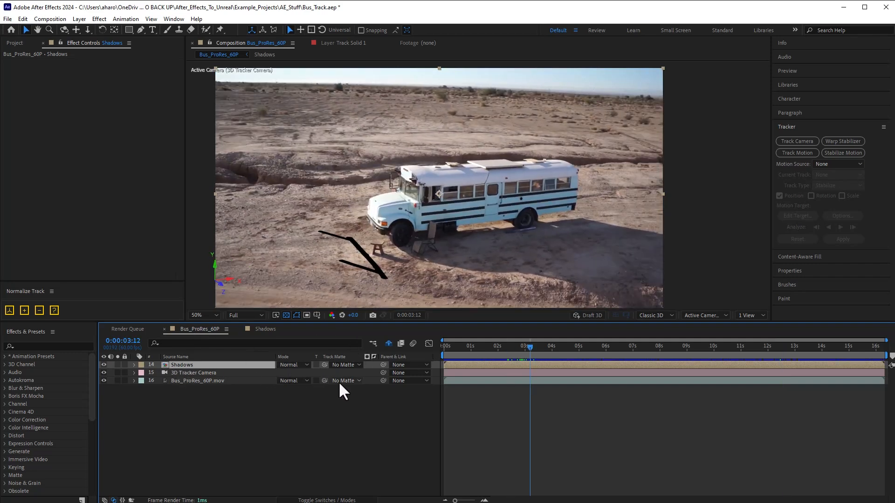
pyautogui.click(343, 500)
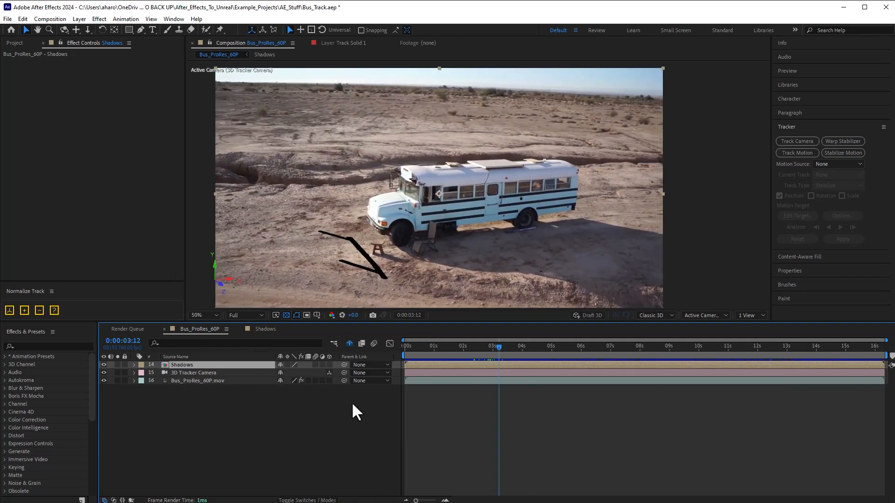
pyautogui.click(322, 364)
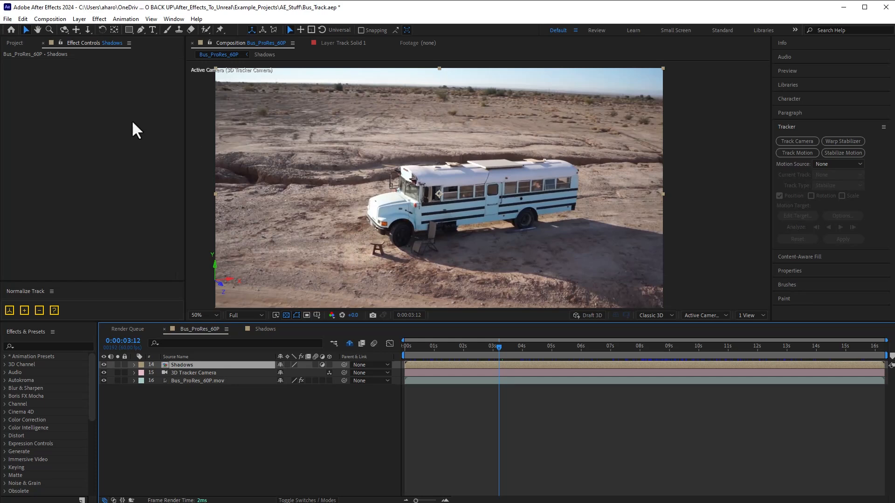
# Step: Apply Lumetri Color to the Shadows adjustment layer and set its Exposure to -2.0
pyautogui.click(100, 19)
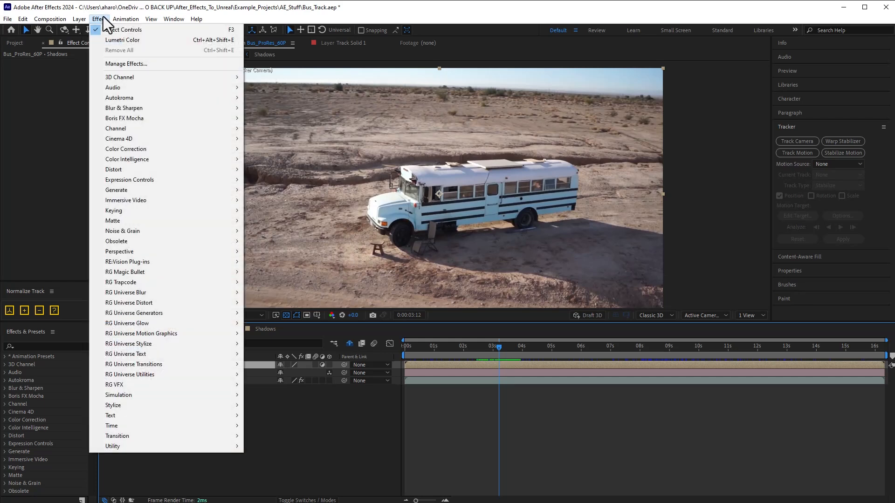
pyautogui.moveTo(138, 149)
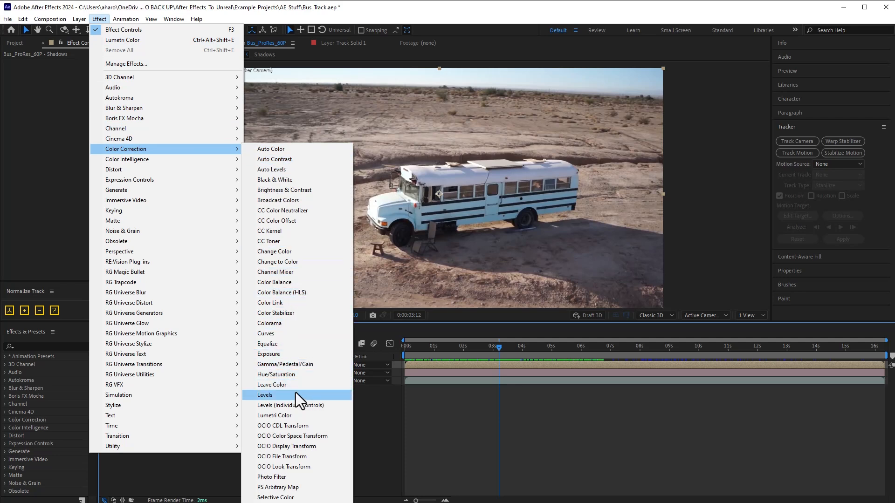
pyautogui.click(293, 415)
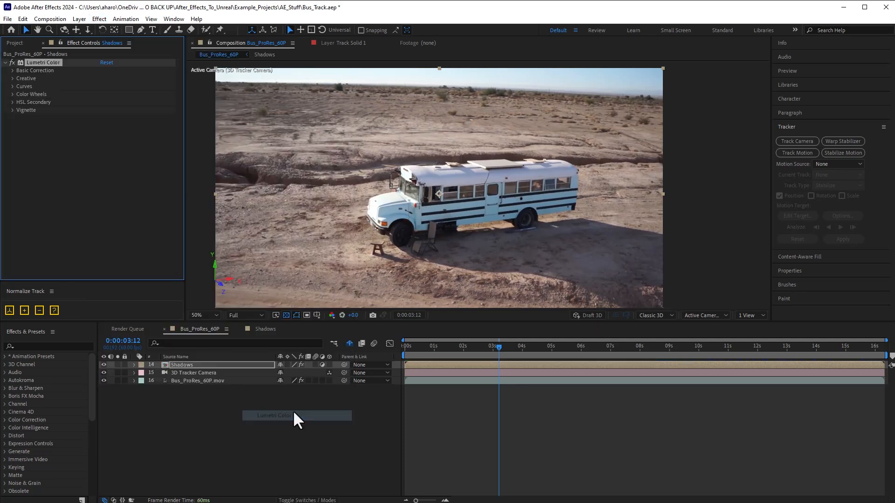
pyautogui.click(12, 70)
pyautogui.click(104, 142)
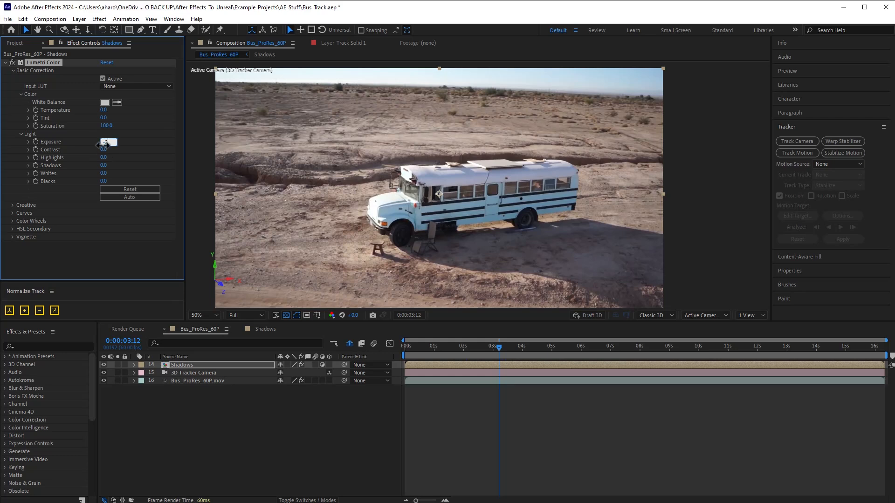
pyautogui.press('Return')
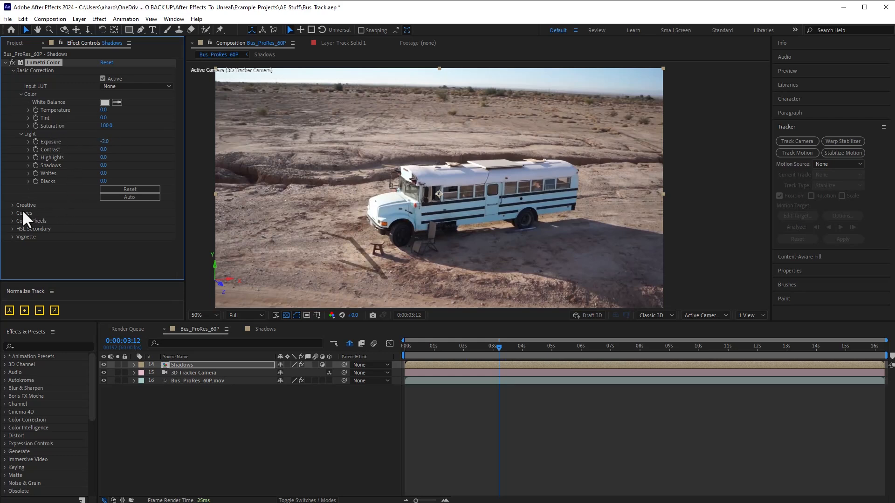
# Step: Shift the Lumetri Shadows color wheel slightly off neutral and inspect the cast shadow beside the bus up close
pyautogui.click(15, 220)
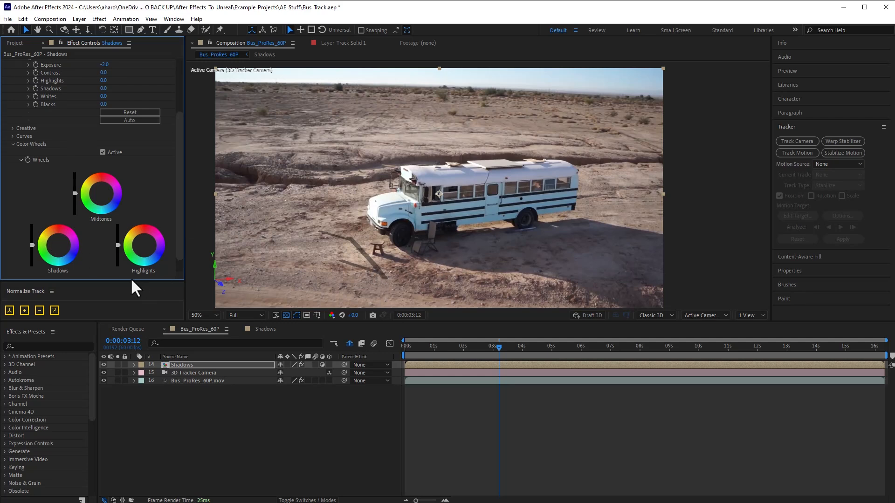
pyautogui.click(59, 245)
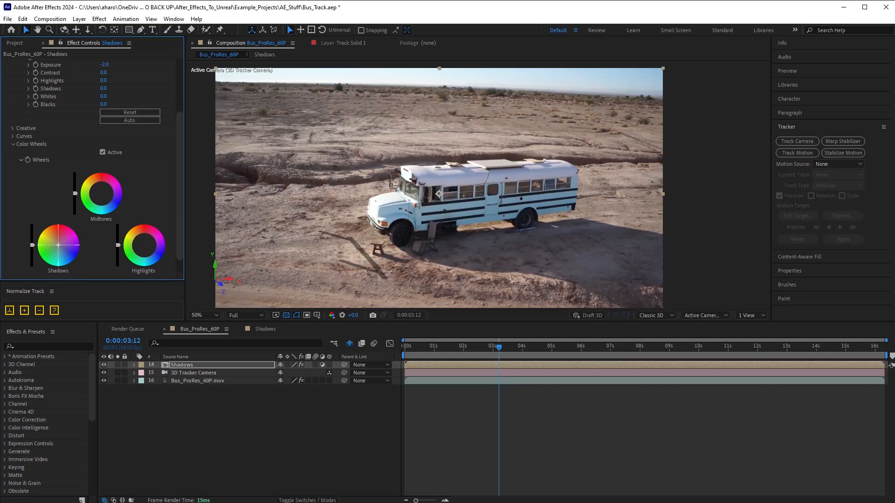
pyautogui.moveTo(58, 245); pyautogui.dragTo(60, 245)
pyautogui.press('.')
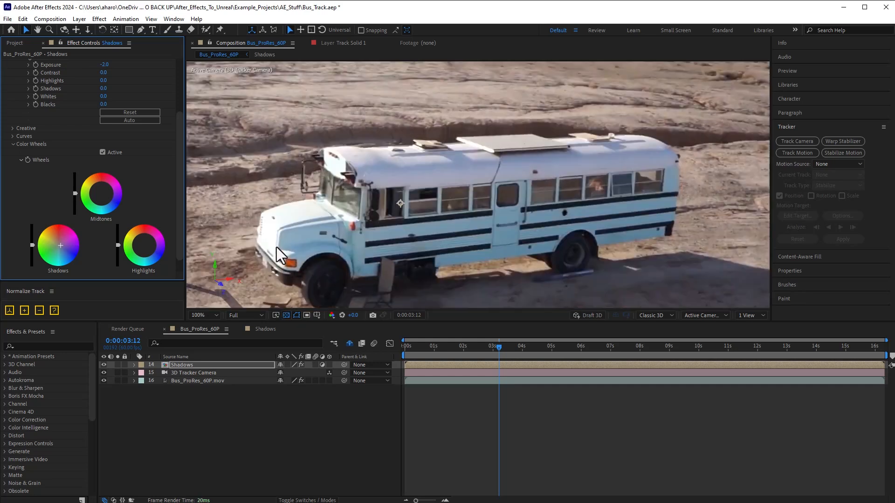
pyautogui.moveTo(275, 250); pyautogui.dragTo(376, 154)
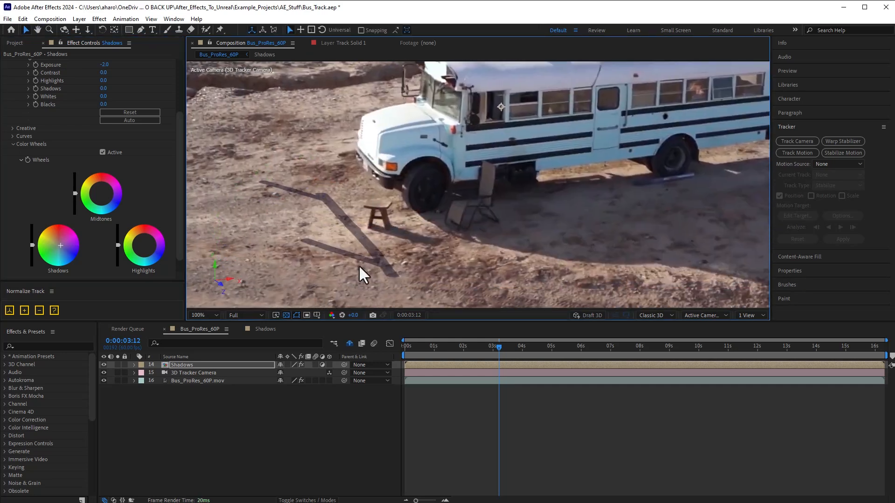
# Step: Apply Gaussian Blur with a Blurriness of 4 to the Shadows PNG sequence inside the Shadows composition
pyautogui.click(257, 329)
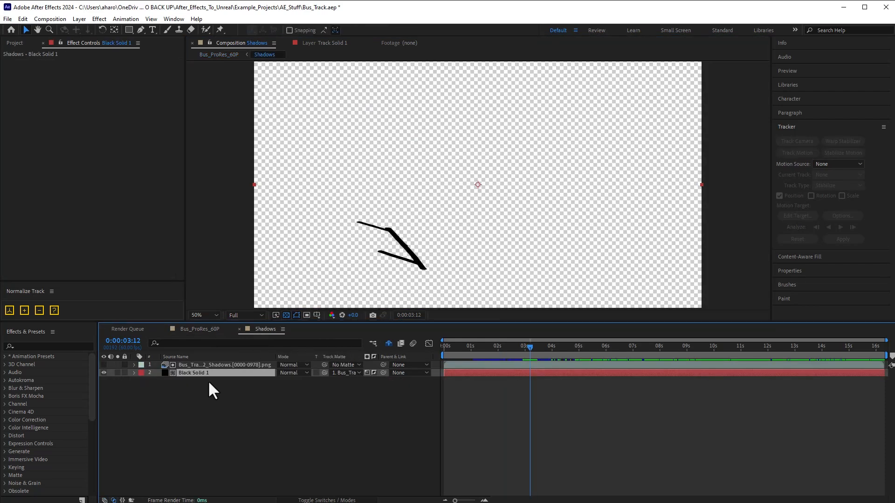
pyautogui.click(199, 365)
pyautogui.click(100, 21)
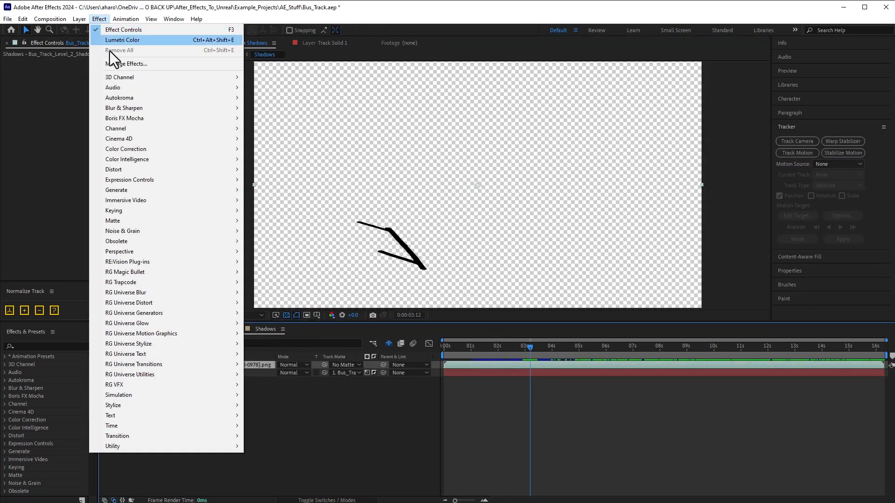
pyautogui.moveTo(130, 110)
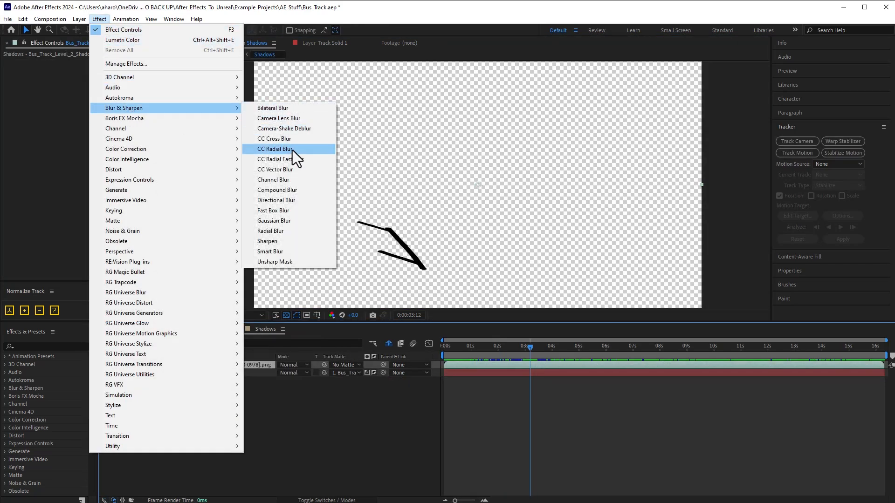
pyautogui.click(272, 222)
pyautogui.click(104, 71)
pyautogui.write('4')
pyautogui.press('Return')
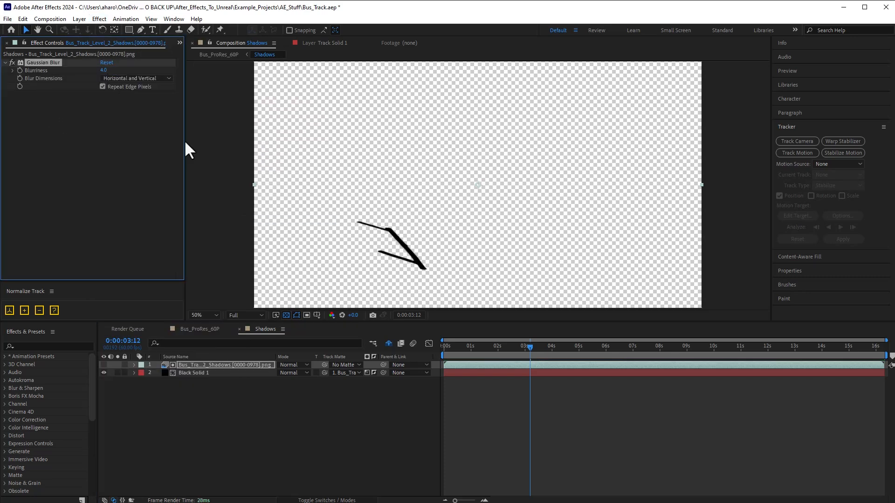
# Step: Add the Bus_Track_Level_2_Objects EXR sequence to Bus_ProRes_60P directly above the Shadows layer
pyautogui.click(200, 329)
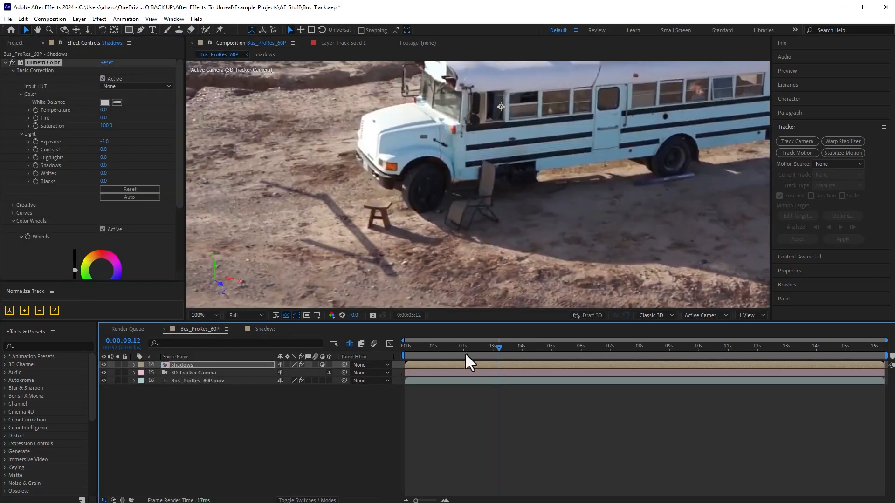
pyautogui.press(',')
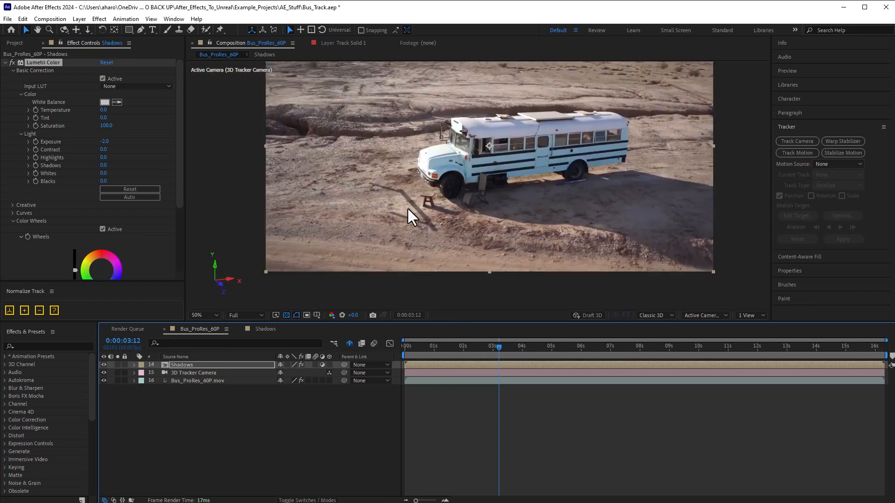
pyautogui.click(15, 43)
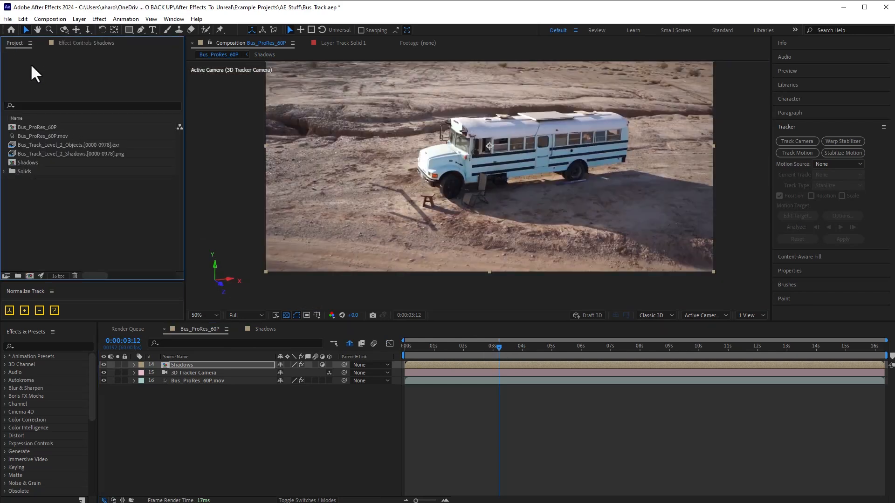
pyautogui.moveTo(50, 145); pyautogui.dragTo(168, 364)
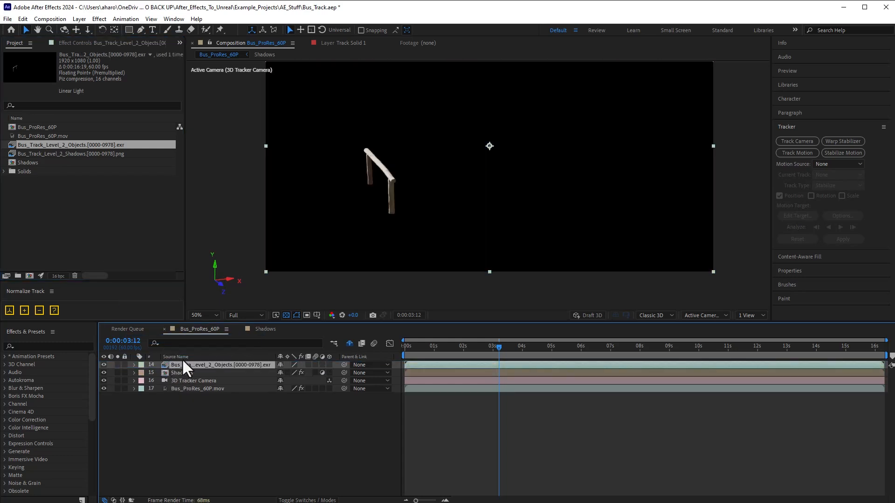
# Step: Apply Cryptomatte to the Objects EXR layer, select the wooden post structure, and set the output to Matted RGBA
pyautogui.click(96, 16)
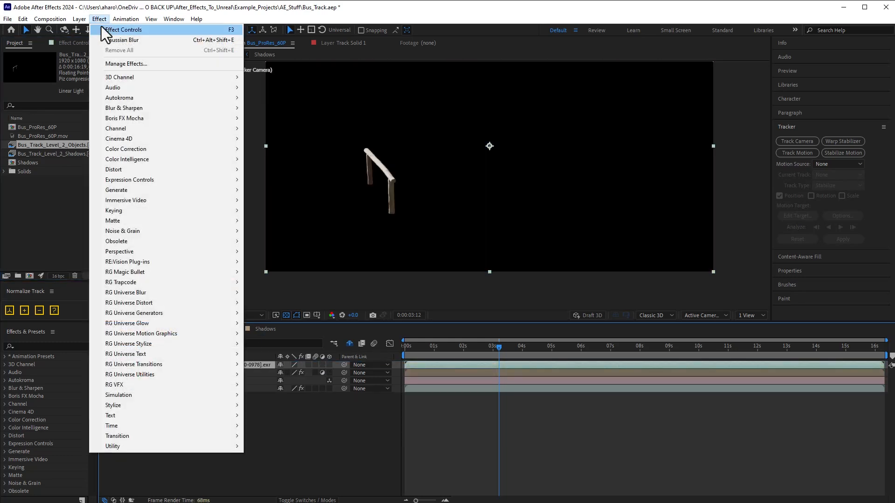
pyautogui.moveTo(116, 76)
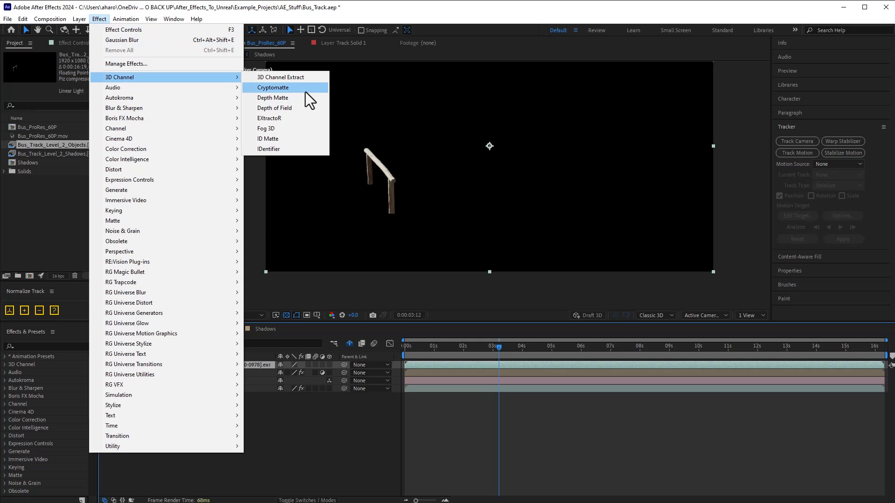
pyautogui.click(305, 92)
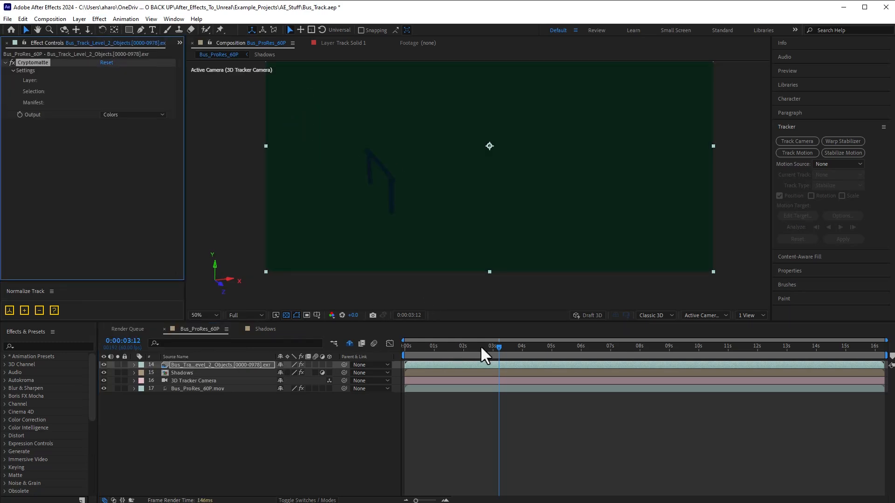
pyautogui.click(382, 181)
pyautogui.click(130, 115)
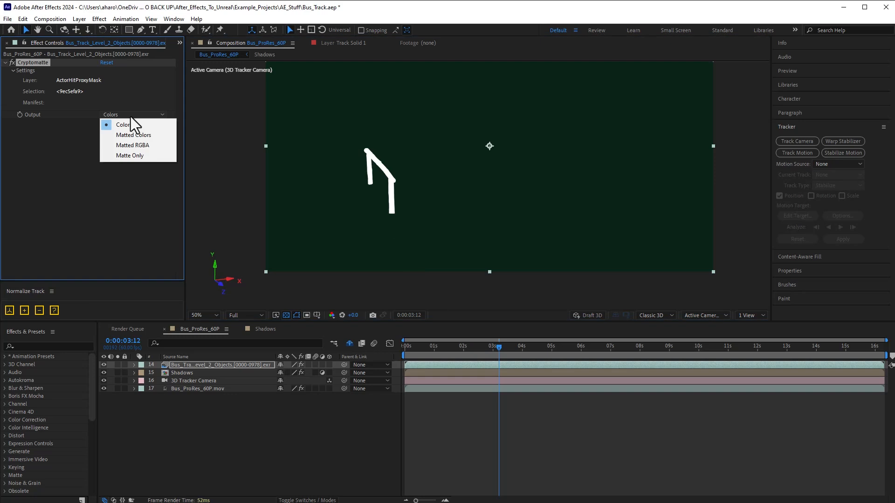
pyautogui.click(132, 146)
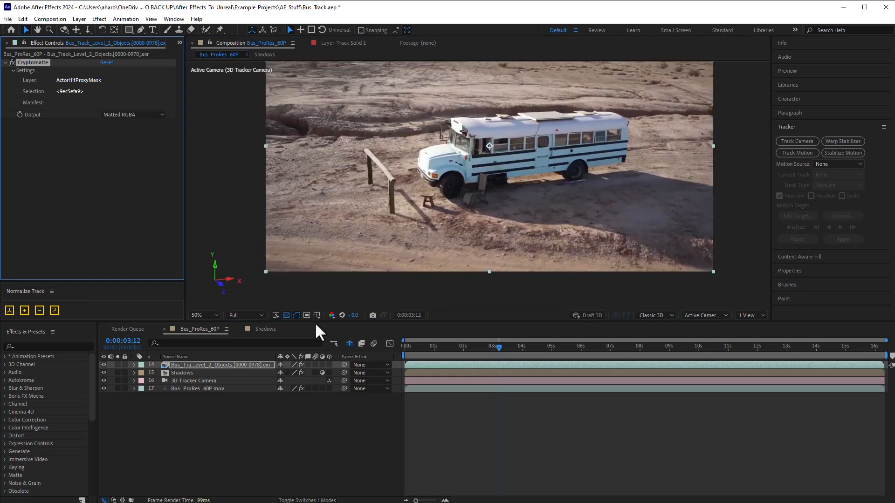
# Step: Apply Gaussian Blur with a Blurriness of 2 to the Bus_Track_Level_2_Objects EXR layer
pyautogui.click(98, 18)
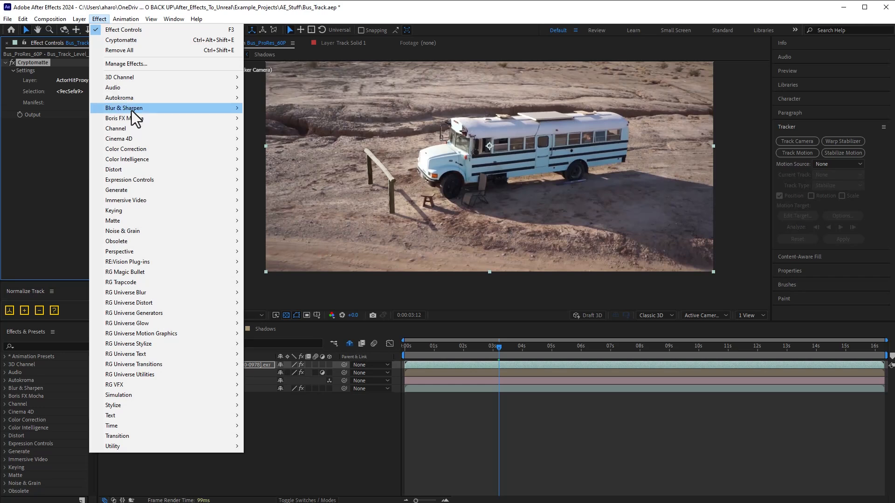
pyautogui.moveTo(132, 110)
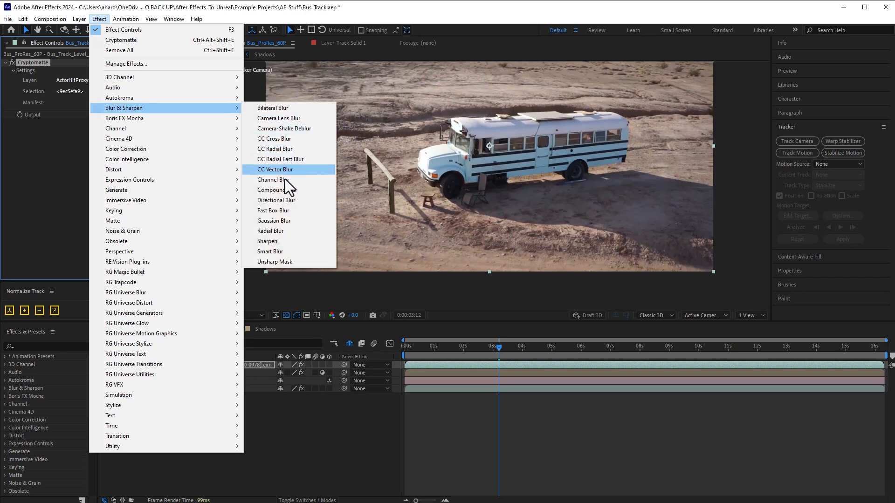
pyautogui.click(273, 221)
pyautogui.click(108, 131)
pyautogui.write('2')
pyautogui.press('Return')
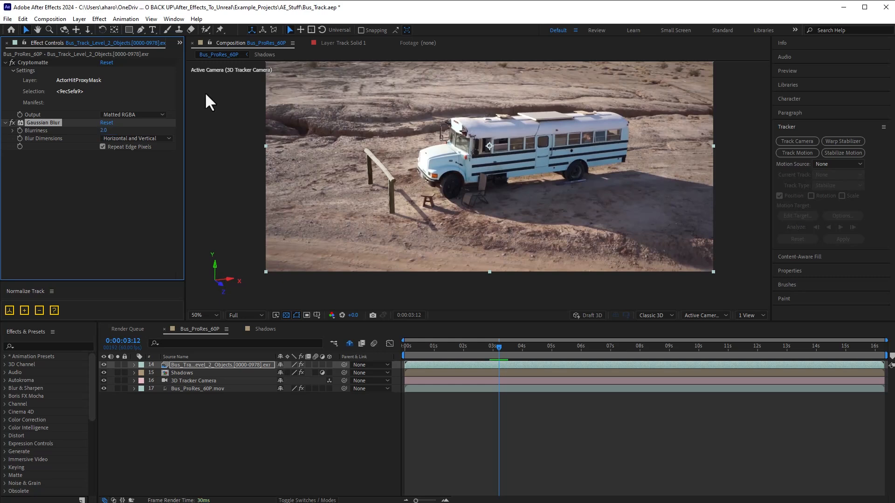
# Step: Add Lumetri Color to the Objects EXR layer and expand its Color Wheels
pyautogui.click(249, 365)
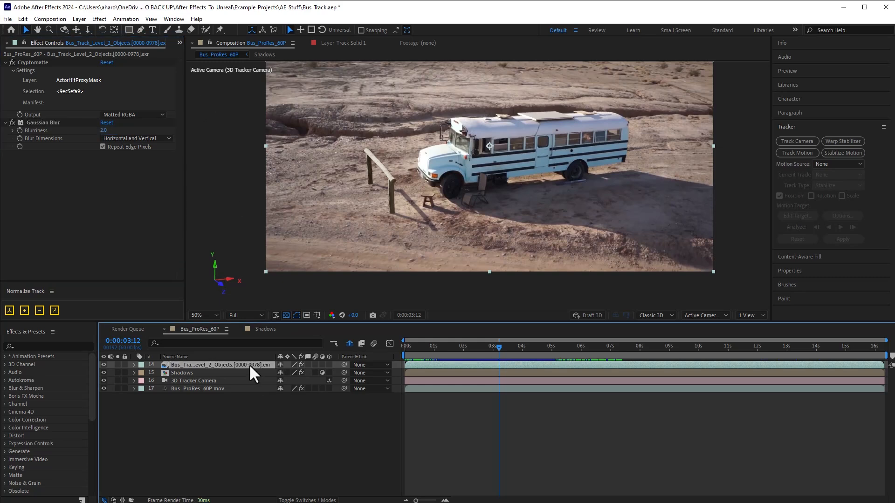
pyautogui.click(99, 19)
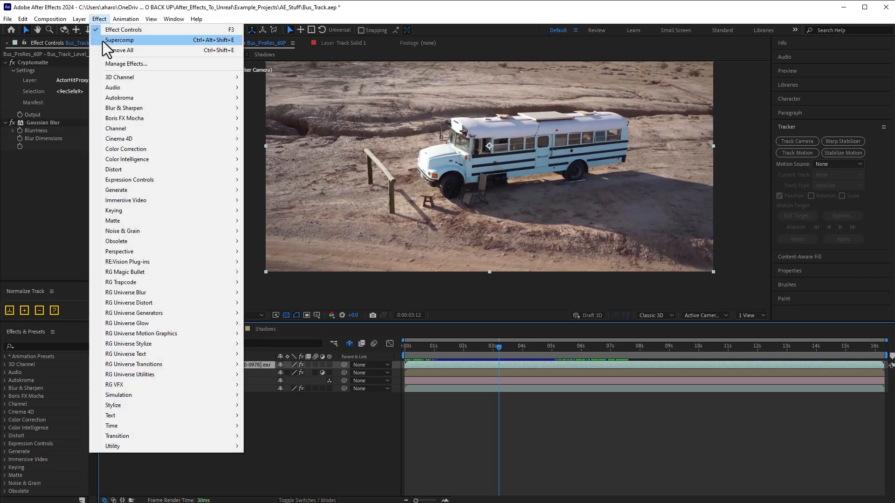
pyautogui.moveTo(122, 149)
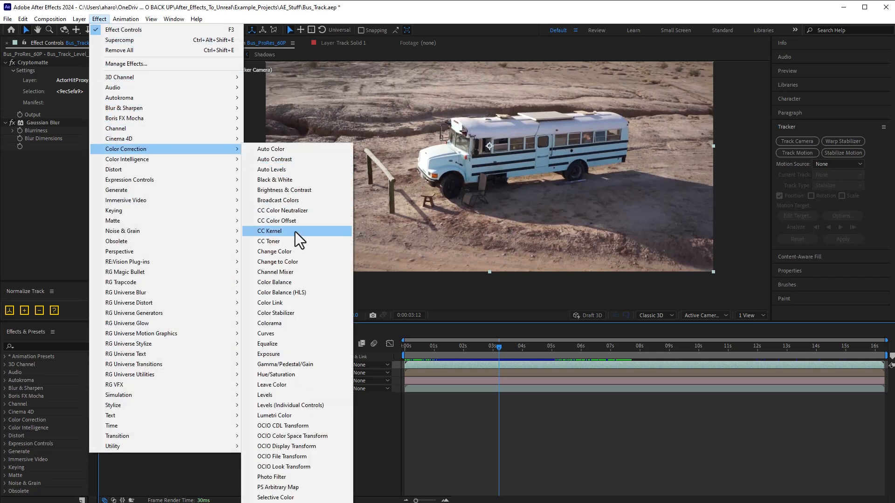
pyautogui.click(274, 415)
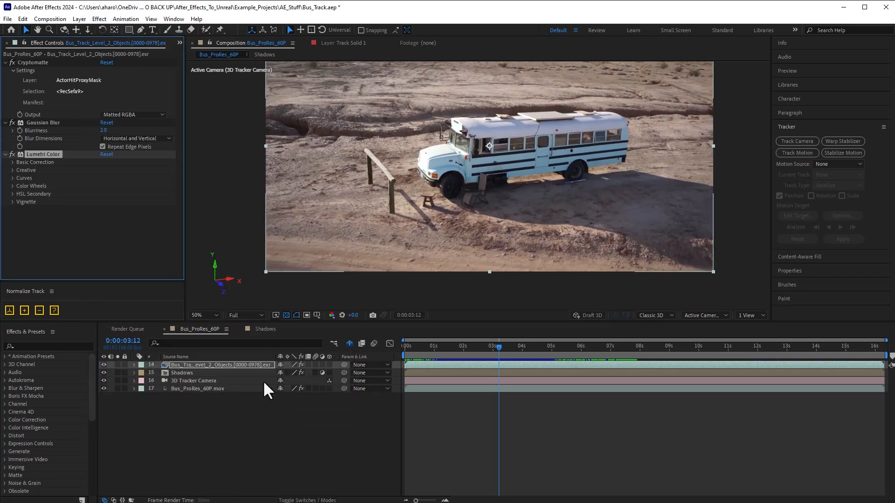
pyautogui.click(13, 186)
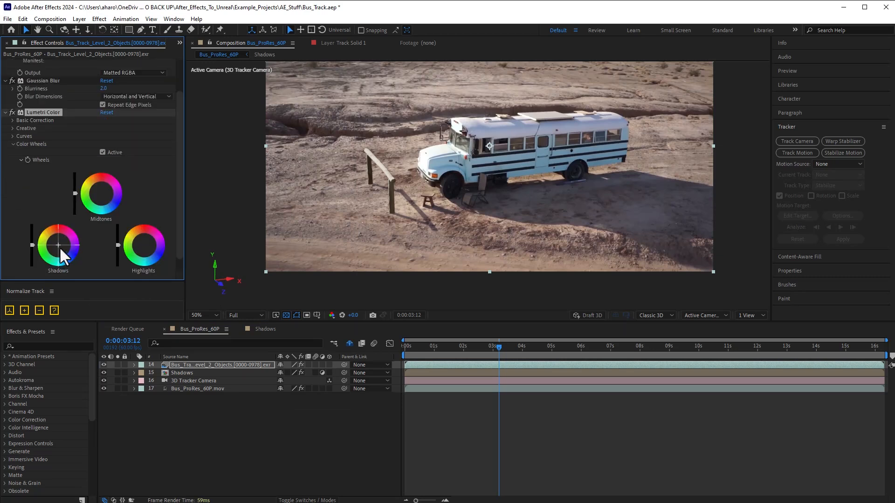
# Step: Tint the Lumetri Shadows and Highlights wheels slightly, raise the shadow level, lower midtones and highlights a little, and compare the grade on and off
pyautogui.moveTo(58, 244); pyautogui.dragTo(60, 243)
pyautogui.moveTo(144, 244); pyautogui.dragTo(143, 243)
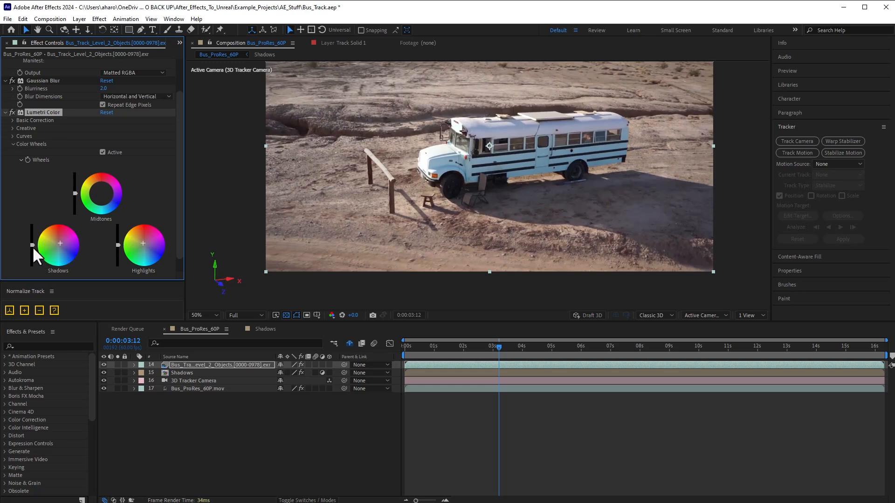
pyautogui.moveTo(33, 244); pyautogui.dragTo(32, 242)
pyautogui.moveTo(152, 256); pyautogui.dragTo(144, 244)
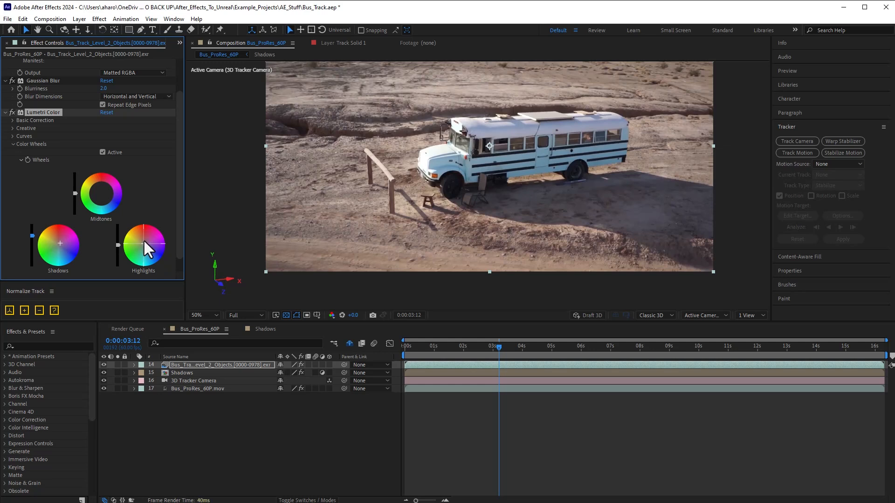
pyautogui.moveTo(75, 194); pyautogui.dragTo(75, 199)
pyautogui.moveTo(118, 245); pyautogui.dragTo(118, 246)
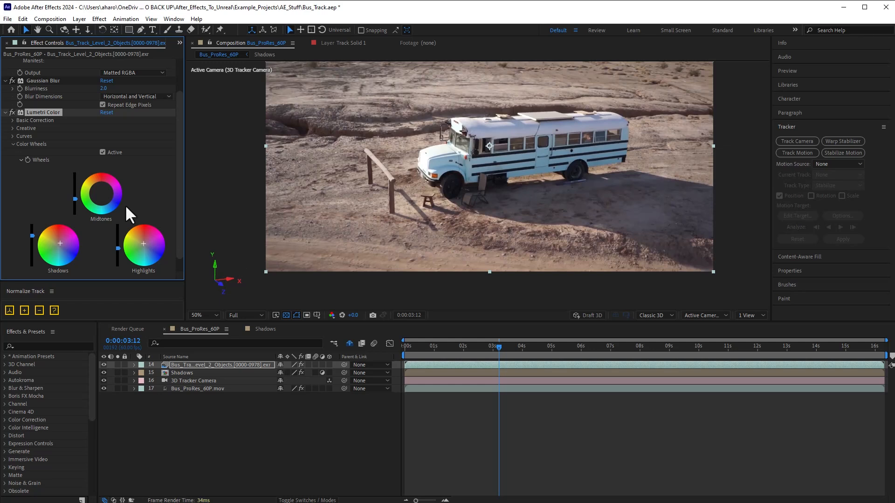
pyautogui.click(12, 112)
pyautogui.click(12, 113)
pyautogui.moveTo(518, 347)
pyautogui.mouseDown()
pyautogui.moveTo(552, 347)
pyautogui.moveTo(505, 350)
pyautogui.mouseUp()
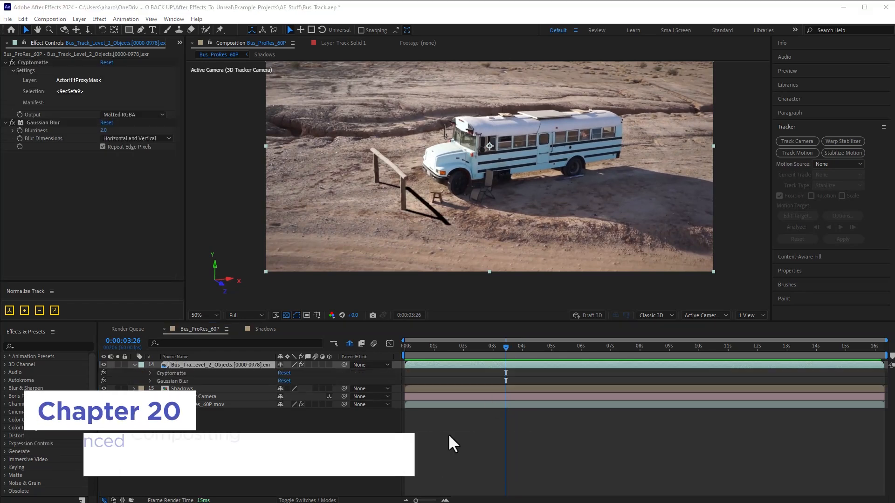
# Step: Duplicate the Bus_Track_Level_2_Objects EXR layer in Bus_ProRes_60P
pyautogui.click(188, 391)
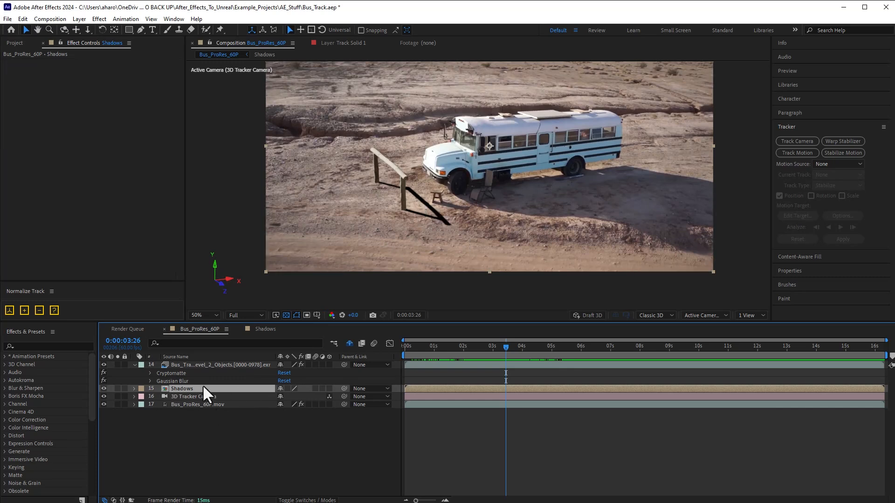
pyautogui.click(182, 366)
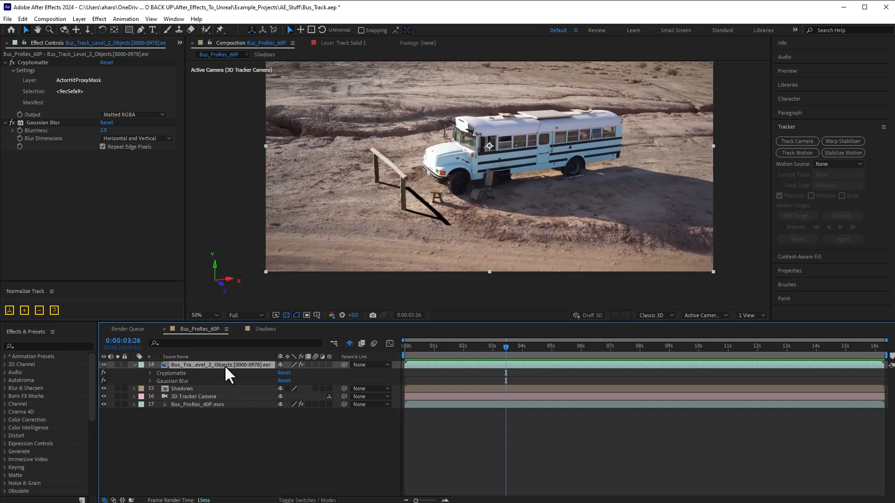
pyautogui.hotkey('ctrl', 'd')
# Step: Select all the background towers with Cryptomatte on an Objects EXR layer, using later frames around 0:00:13:02, and set its output to Matted RGBA
pyautogui.moveTo(506, 347); pyautogui.dragTo(769, 349)
pyautogui.click(40, 65)
pyautogui.press('Escape')
pyautogui.click(133, 115)
pyautogui.click(116, 125)
pyautogui.click(326, 120)
pyautogui.keyDown('shift'); pyautogui.click(383, 121); pyautogui.keyUp('shift')
pyautogui.keyDown('shift'); pyautogui.click(447, 119); pyautogui.keyUp('shift')
pyautogui.keyDown('shift'); pyautogui.click(506, 119); pyautogui.keyUp('shift')
pyautogui.keyDown('shift'); pyautogui.click(684, 119); pyautogui.keyUp('shift')
pyautogui.moveTo(769, 348); pyautogui.dragTo(788, 347)
pyautogui.click(133, 115)
pyautogui.click(135, 155)
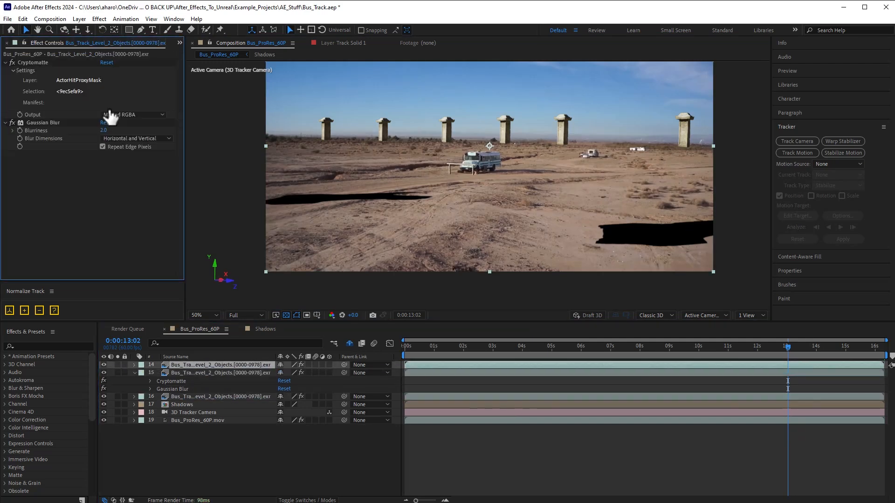
# Step: Isolate the two lion statues with Cryptomatte on the topmost Objects layer and rename that layer Statues
pyautogui.click(133, 115)
pyautogui.click(124, 125)
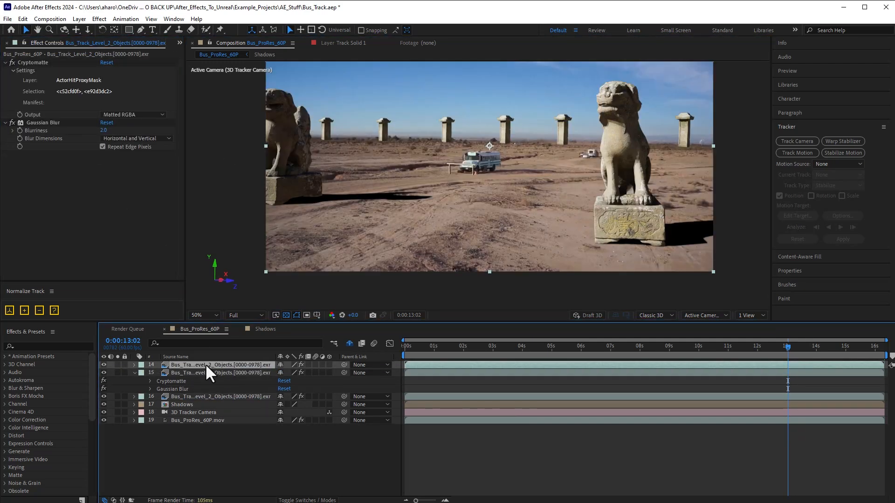
pyautogui.write('Statues')
pyautogui.press('Return')
# Step: Rename the wooden post layer to Gate and the background tower layer to Towers
pyautogui.press('Return')
pyautogui.write('Gate')
pyautogui.press('Return')
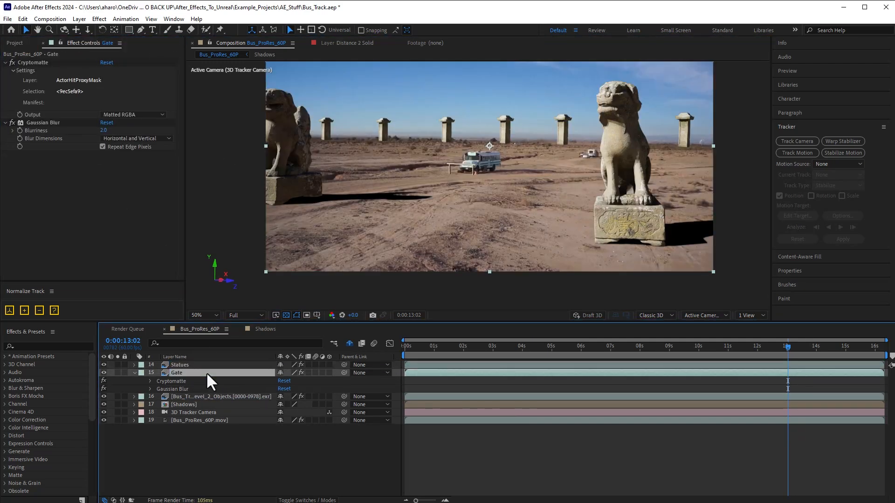
pyautogui.click(216, 395)
pyautogui.press('Return')
pyautogui.write('Towers')
pyautogui.press('Return')
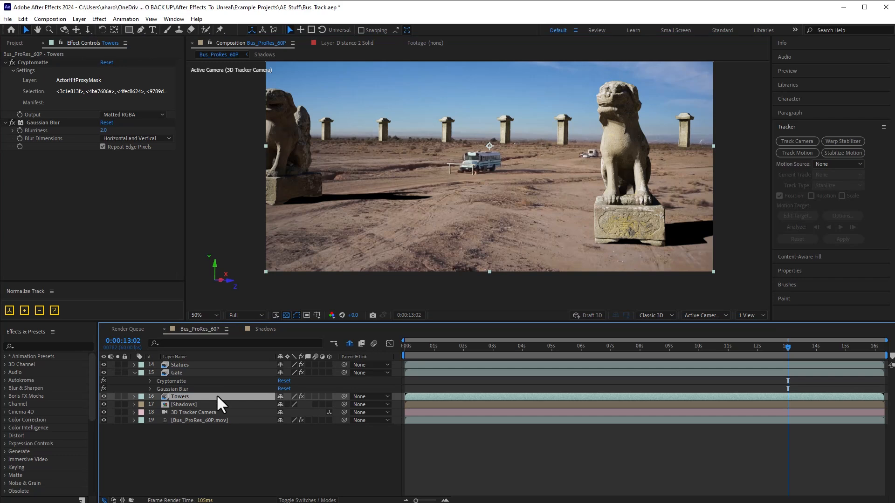
# Step: Apply Supercomp to the Statues, Gate, Towers, Shadows and Bus_ProRes_60P.mov layers, leaving out the 3D Tracker Camera
pyautogui.click(195, 364)
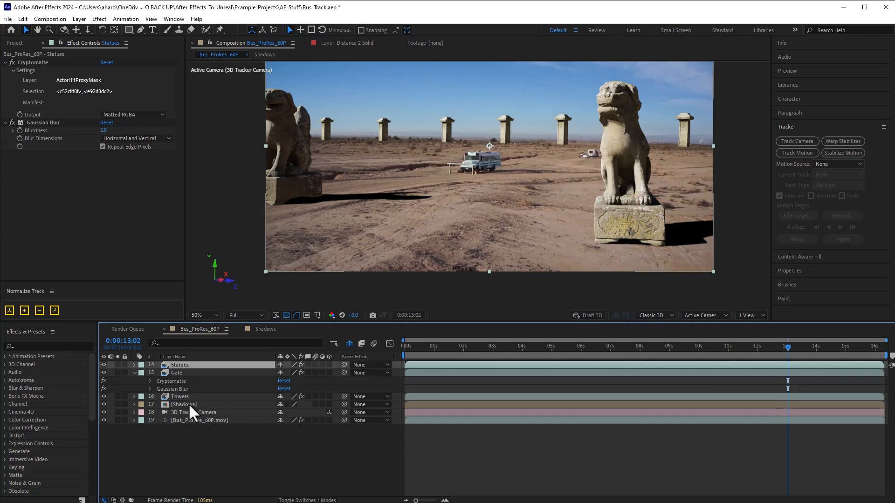
pyautogui.keyDown('shift'); pyautogui.click(186, 418); pyautogui.keyUp('shift')
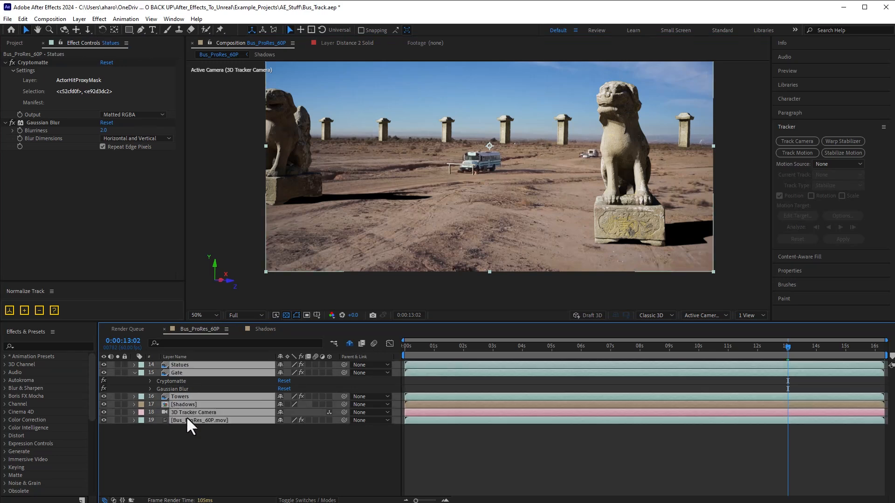
pyautogui.keyDown('ctrl'); pyautogui.click(182, 410); pyautogui.keyUp('ctrl')
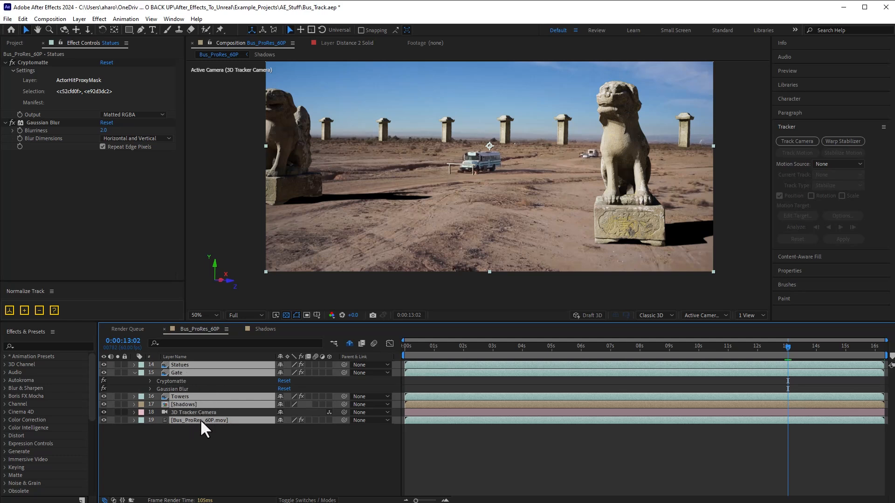
pyautogui.click(102, 20)
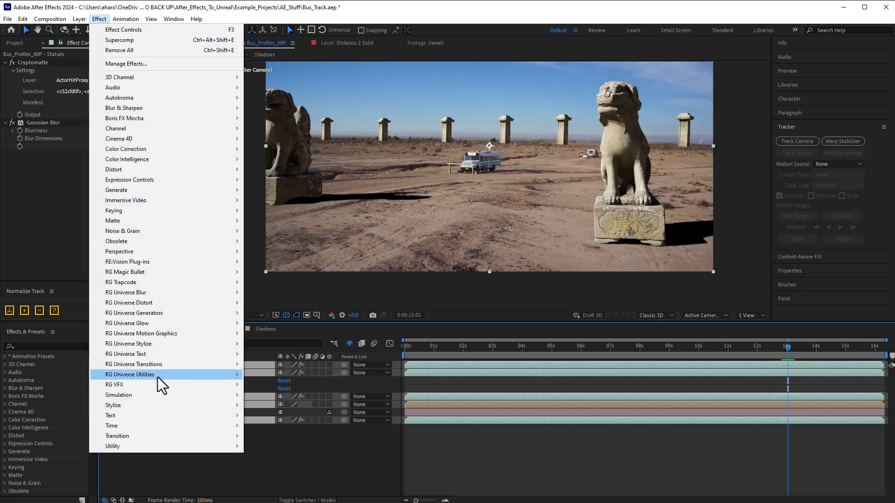
pyautogui.moveTo(225, 397)
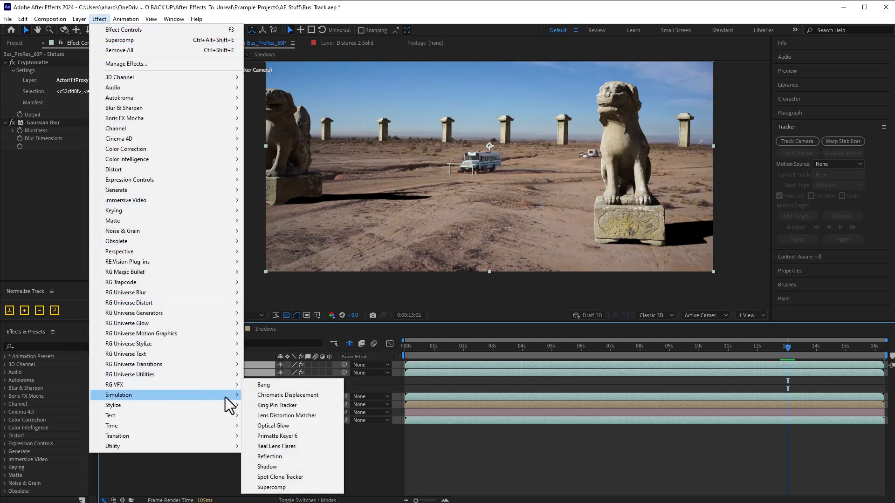
pyautogui.click(279, 487)
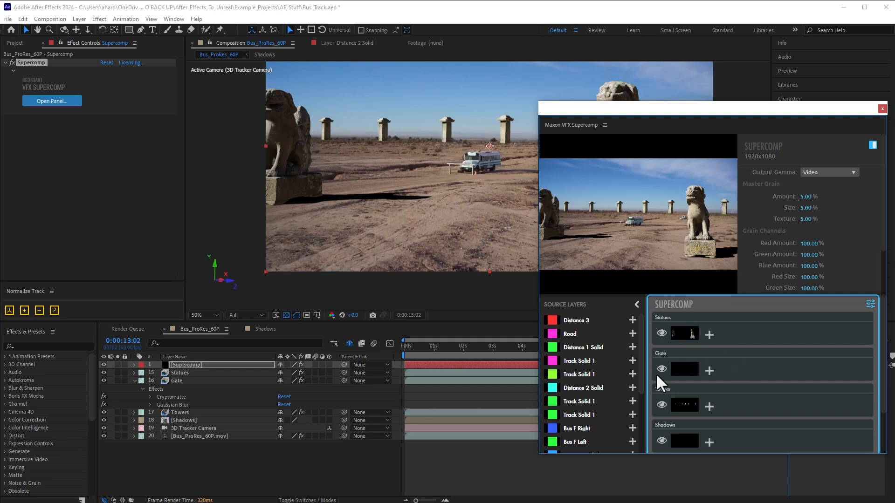
# Step: Add Color Correction to the Towers layer in Supercomp and match its colors to the background
pyautogui.click(755, 415)
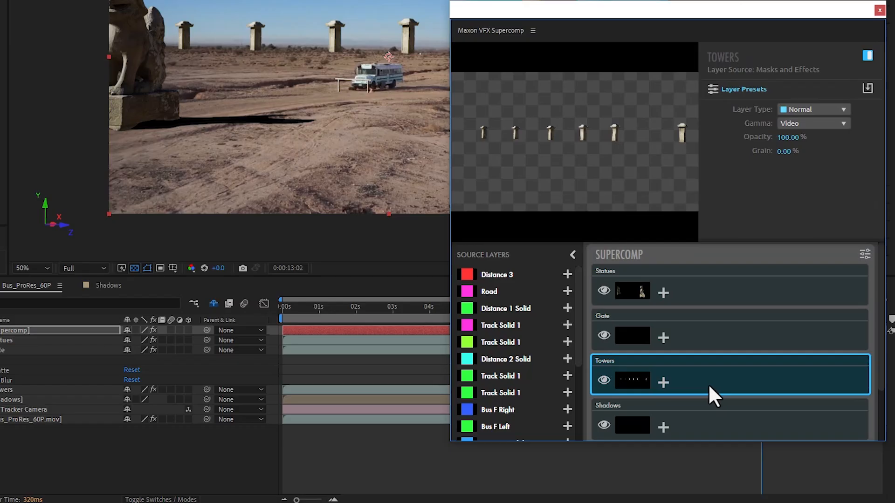
pyautogui.click(663, 383)
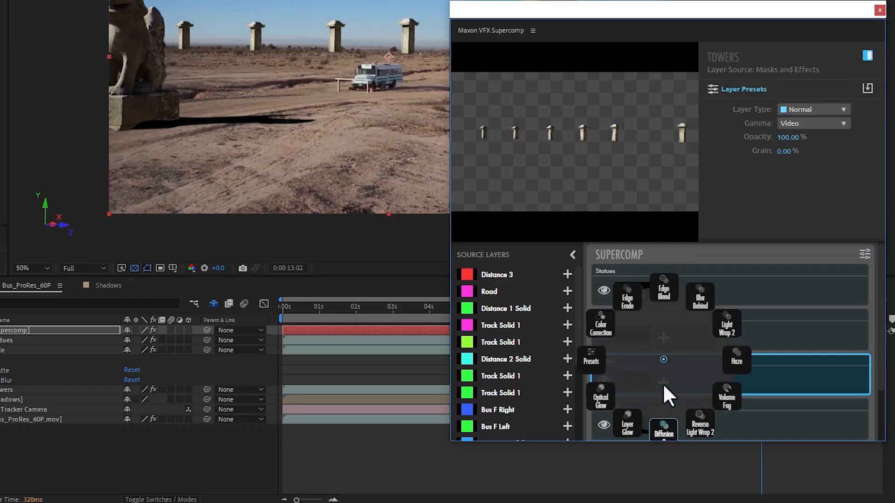
pyautogui.click(603, 320)
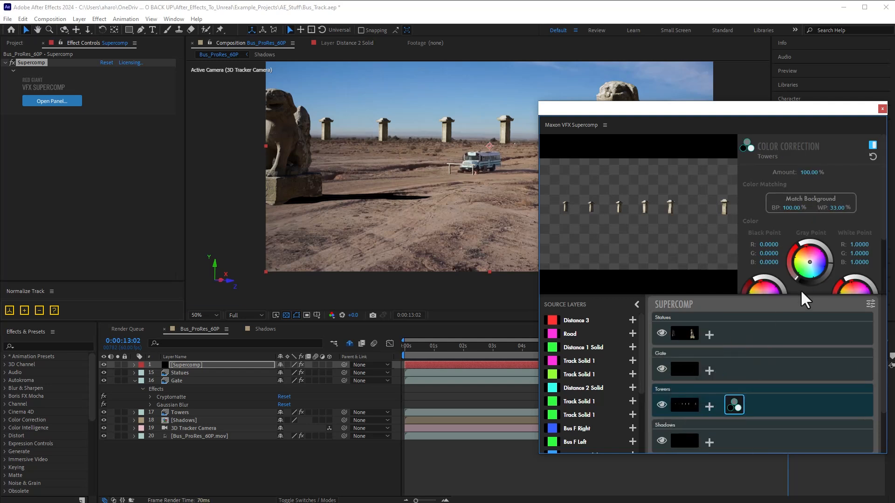
pyautogui.click(819, 163)
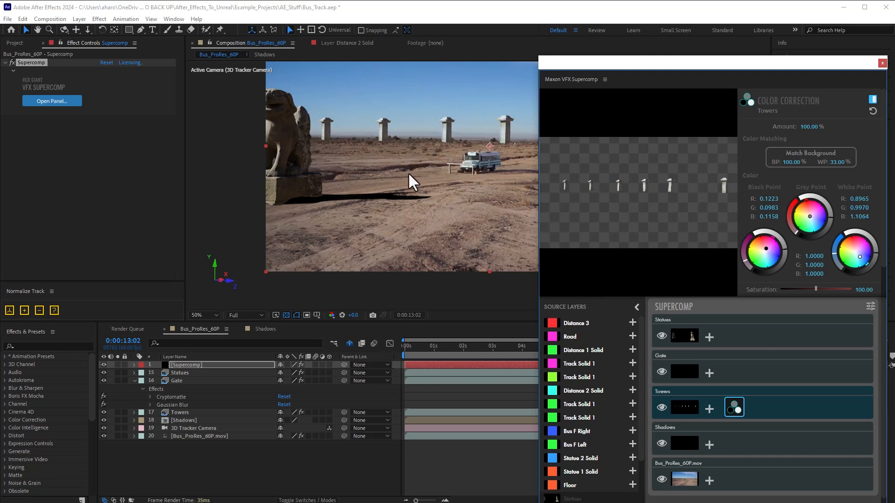
# Step: Reset the Towers color correction and match it to the background again with the towers lowered over the desert ground
pyautogui.click(873, 111)
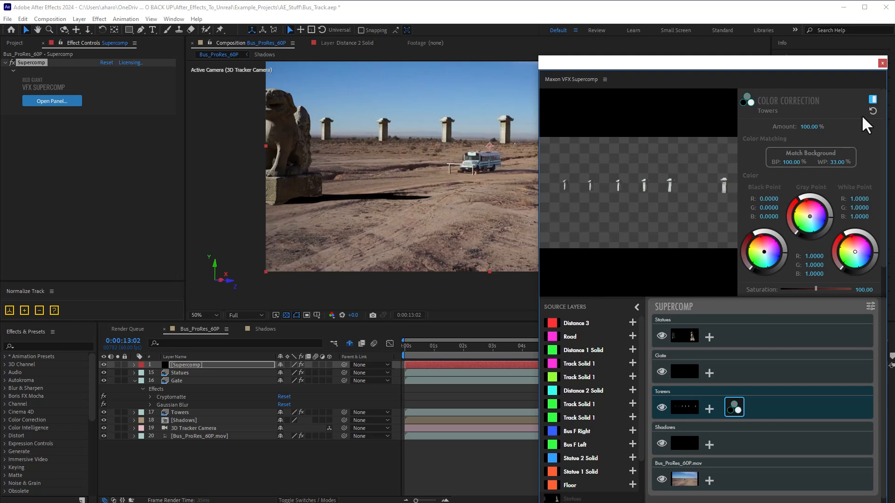
pyautogui.click(192, 373)
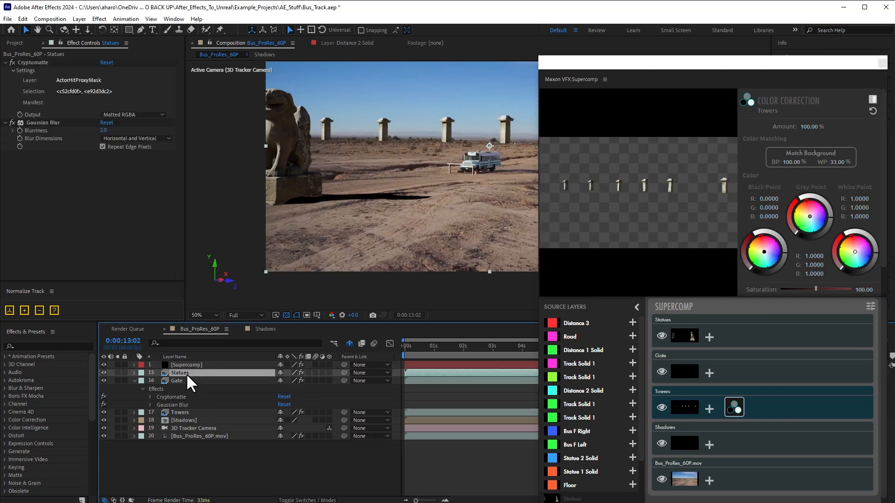
pyautogui.click(185, 413)
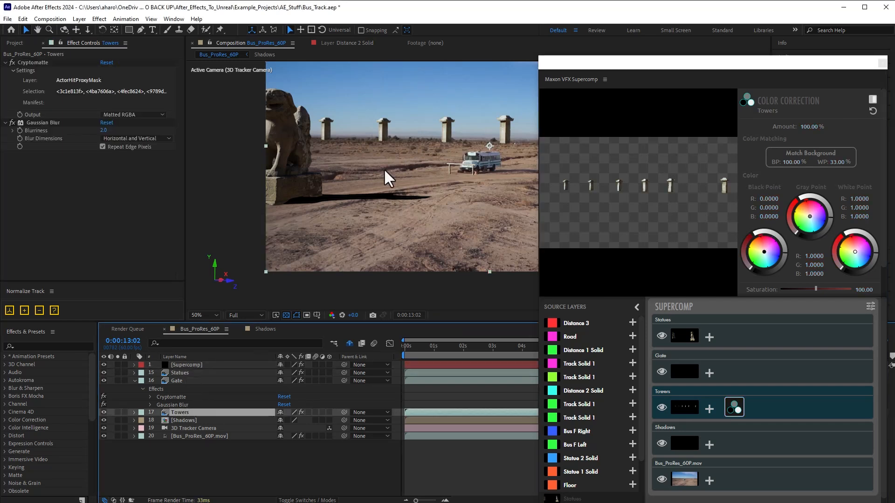
pyautogui.moveTo(385, 205); pyautogui.dragTo(391, 167)
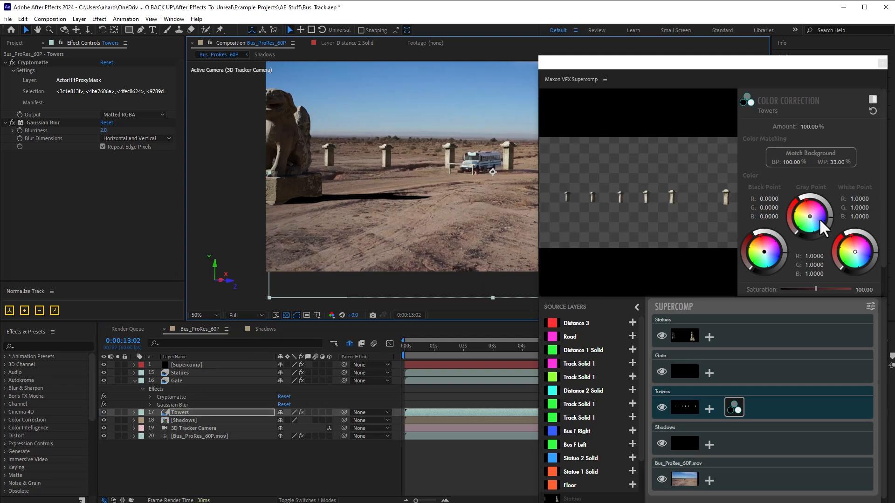
pyautogui.click(801, 157)
# Step: Nudge the Towers layer slightly, and reset its Position to the default
pyautogui.moveTo(450, 246); pyautogui.dragTo(453, 235)
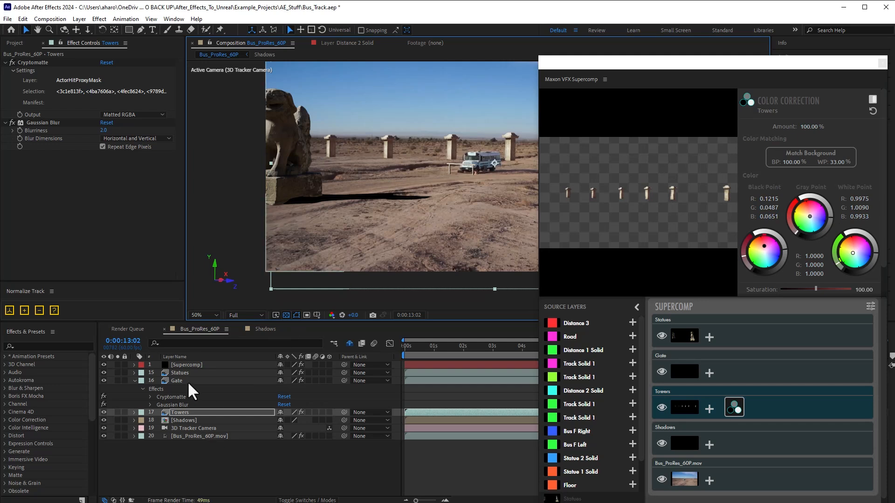
pyautogui.press('p')
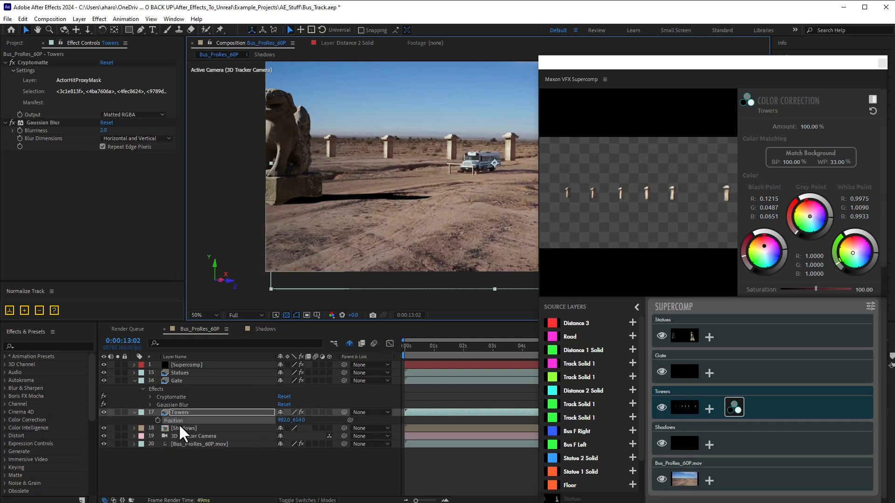
pyautogui.rightClick(177, 421)
pyautogui.click(214, 472)
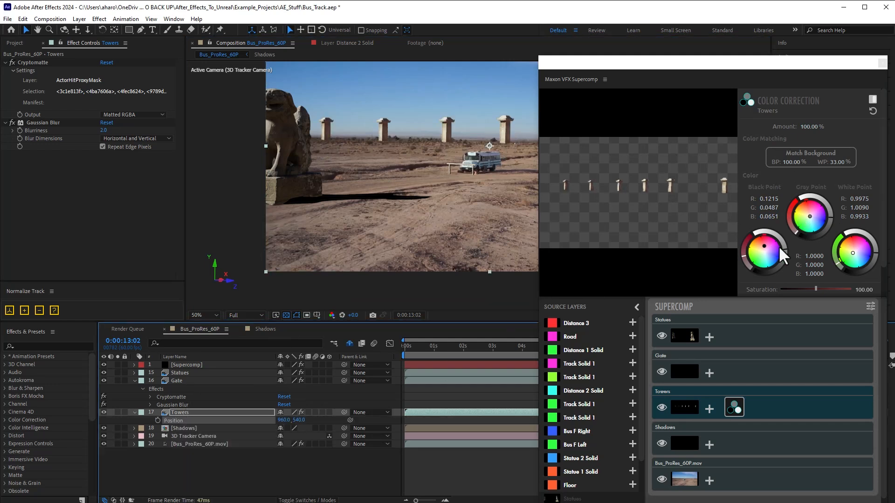
# Step: Raise the Towers color correction black point to R 0.1597, G 0.0844, B 0.1013, and add Light Wrap 2 with Amount 57.20% and Size 62.20
pyautogui.click(787, 258)
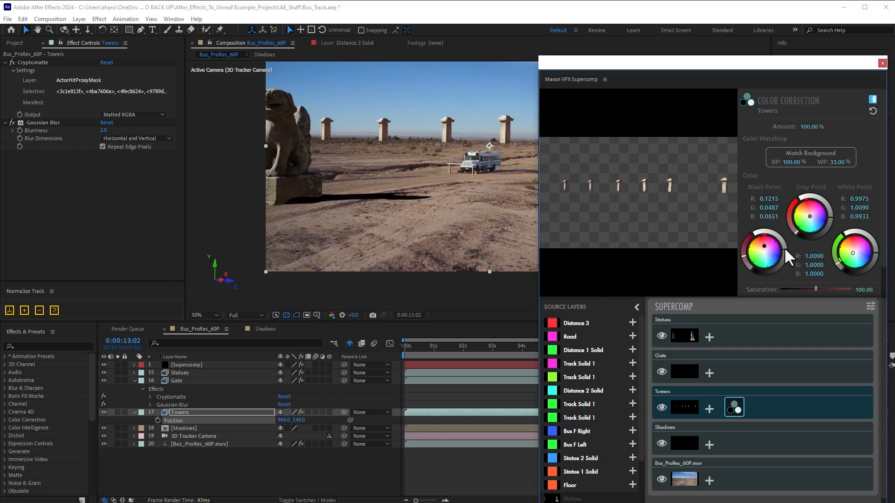
pyautogui.moveTo(784, 246); pyautogui.dragTo(784, 248)
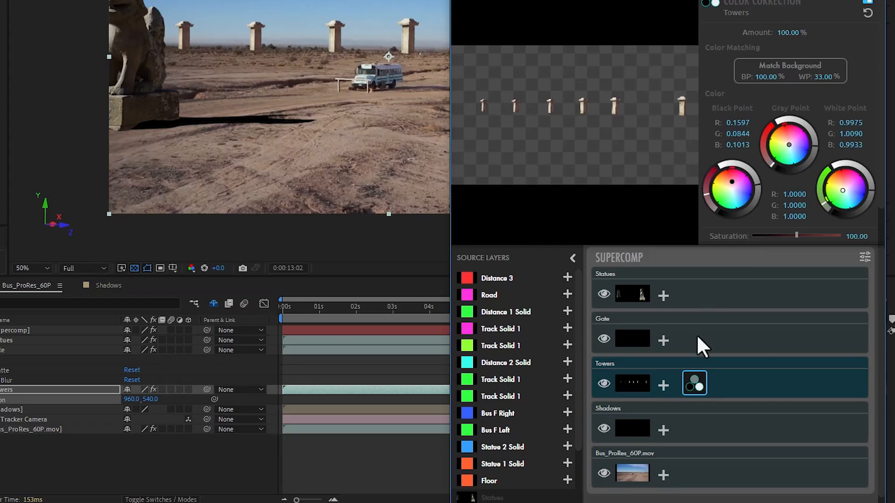
pyautogui.click(664, 385)
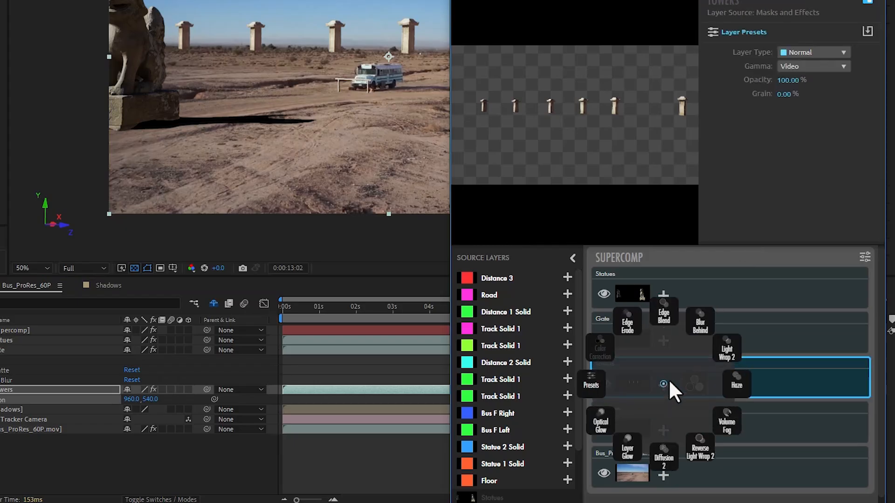
pyautogui.click(720, 345)
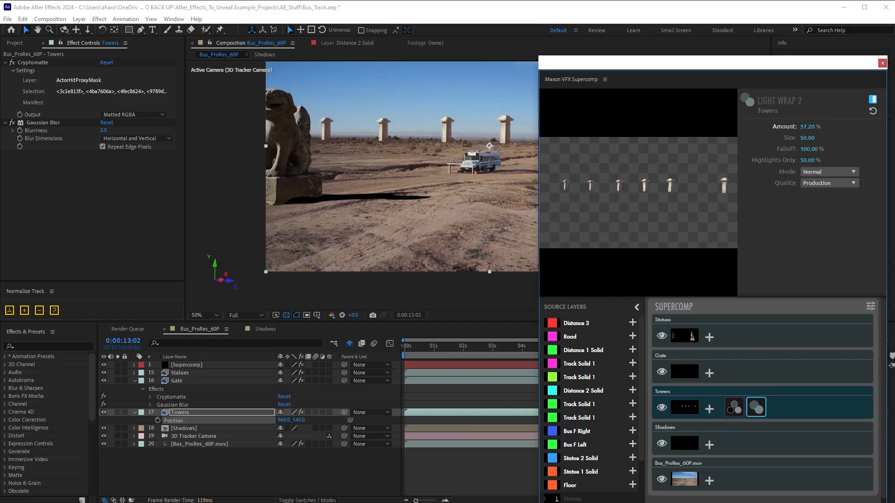
pyautogui.moveTo(806, 138); pyautogui.dragTo(814, 138)
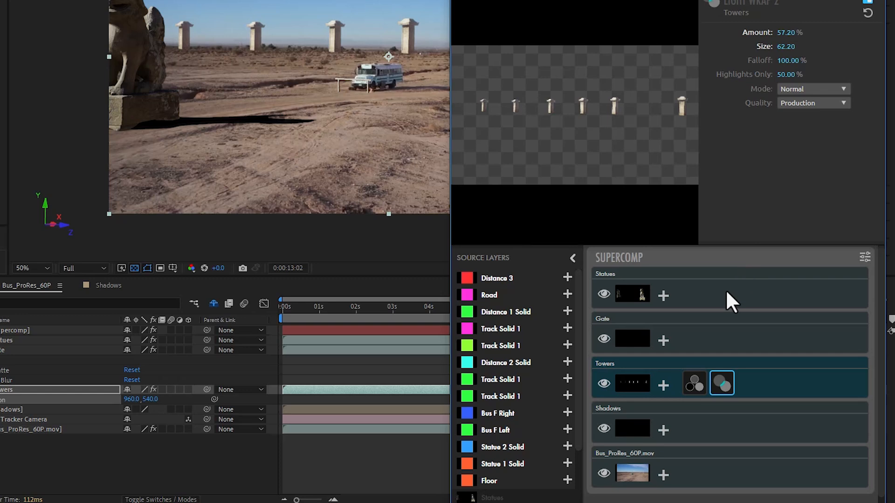
# Step: Add Edge Blend to the Towers layer and adjust its radius, and add Edge Erode with Amount 13% and Size 3
pyautogui.click(664, 385)
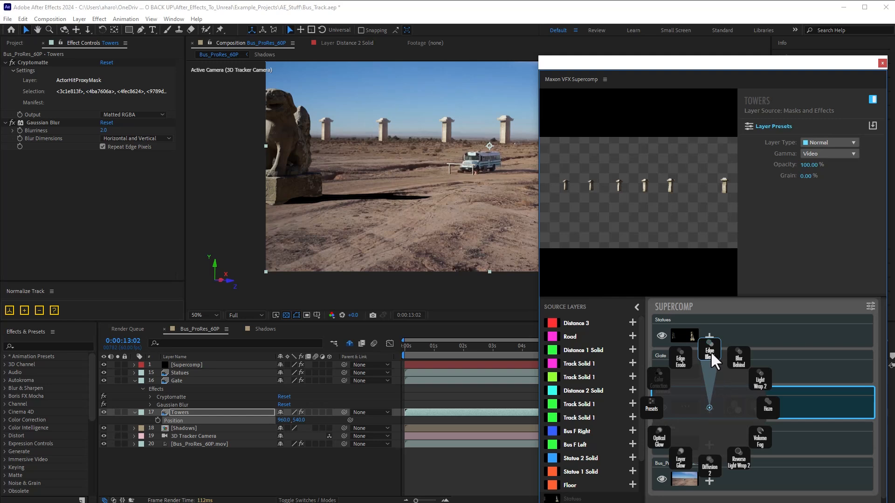
pyautogui.click(710, 351)
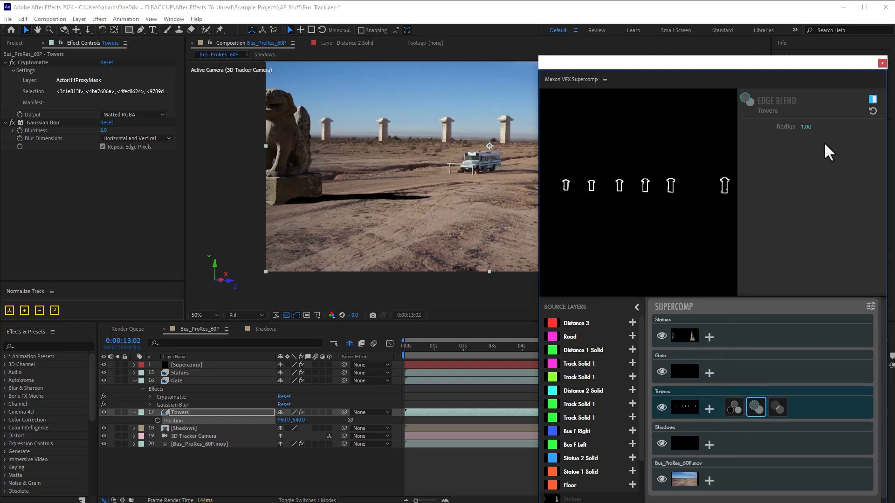
pyautogui.moveTo(806, 127); pyautogui.dragTo(807, 130)
pyautogui.click(708, 408)
pyautogui.click(682, 360)
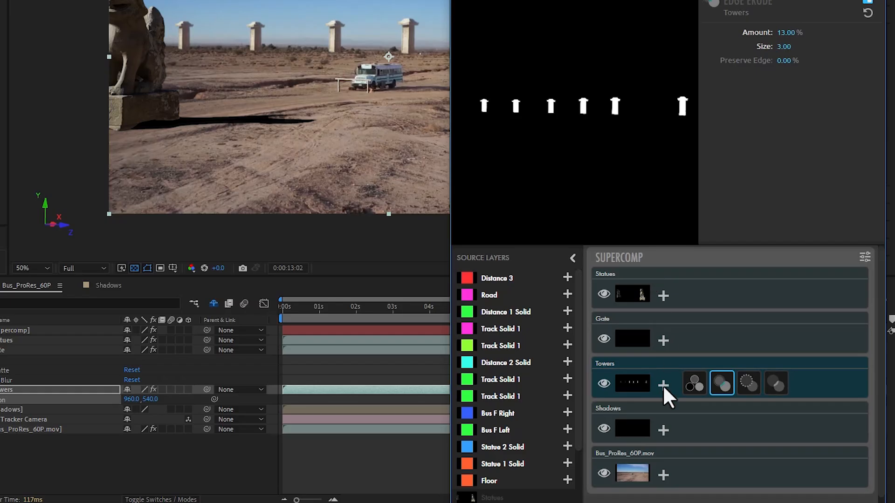
# Step: Add Reverse Light Wrap 2 to Towers with Amount 66.40% and Size 66, and compare the image with the effect off and on
pyautogui.click(663, 385)
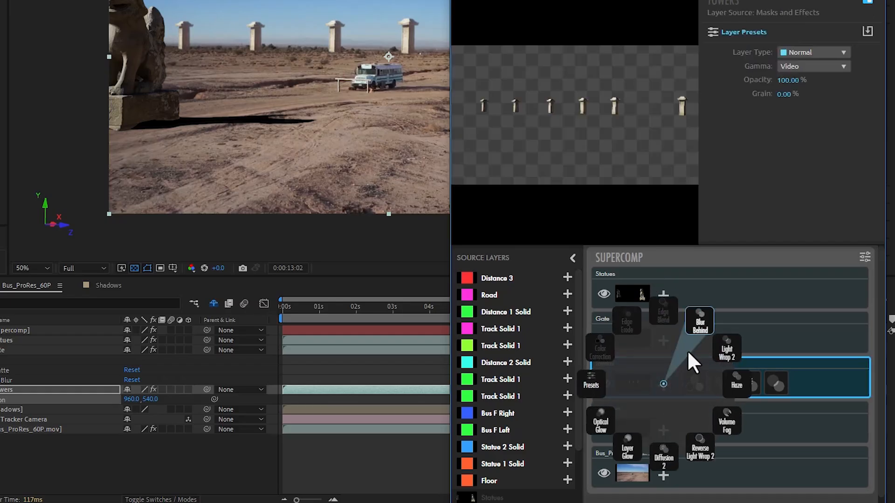
pyautogui.click(694, 449)
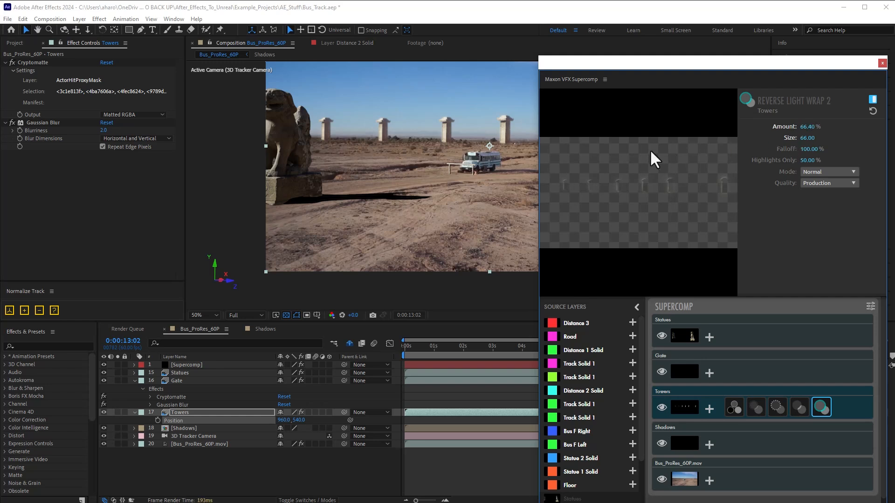
pyautogui.click(873, 99)
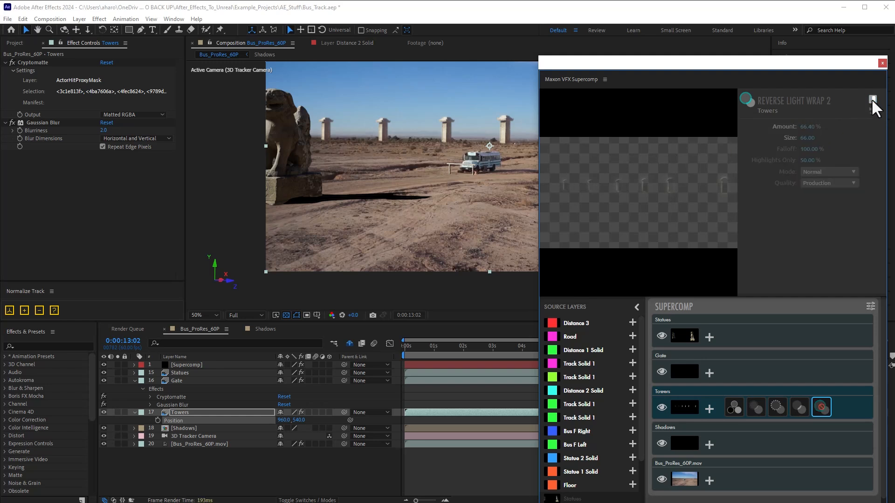
pyautogui.click(872, 100)
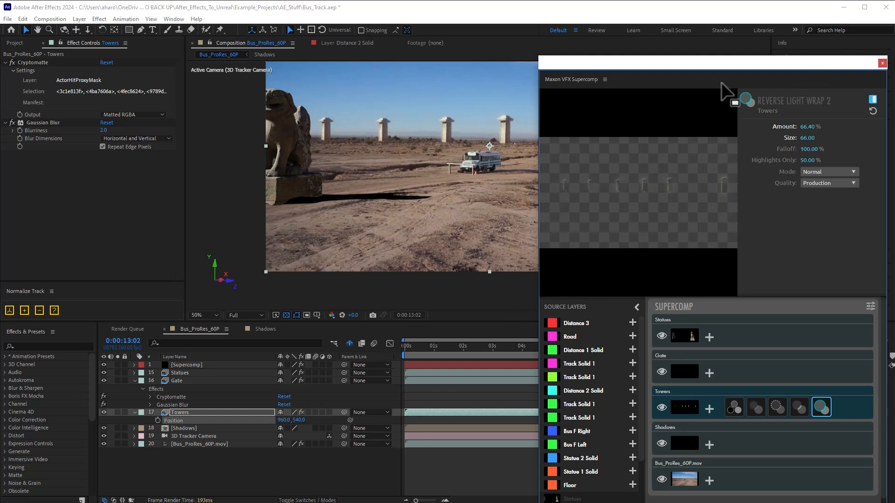
# Step: Move the Supercomp window aside and check the towers' blend with the footage at several earlier times
pyautogui.moveTo(721, 61); pyautogui.dragTo(894, 140)
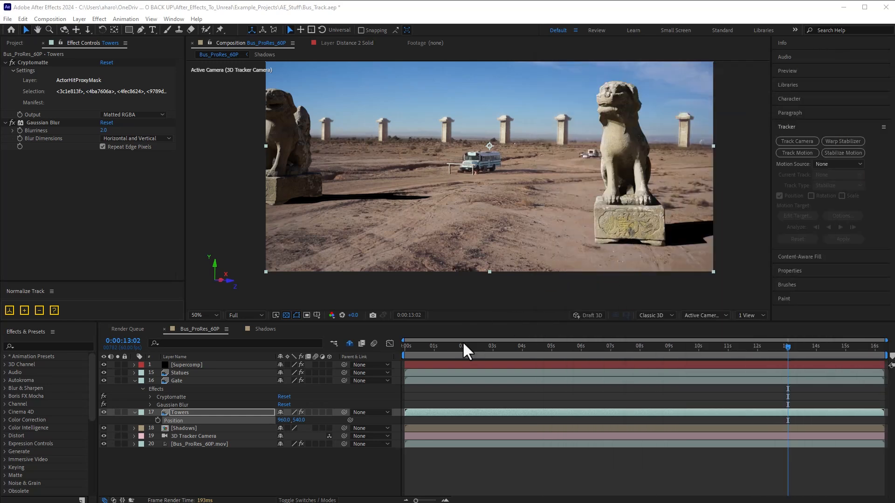
pyautogui.click(745, 353)
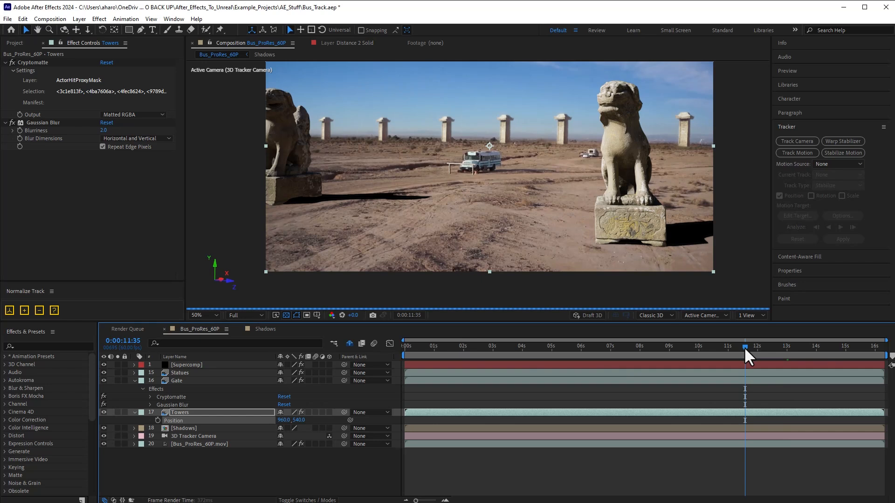
pyautogui.moveTo(698, 349); pyautogui.dragTo(688, 349)
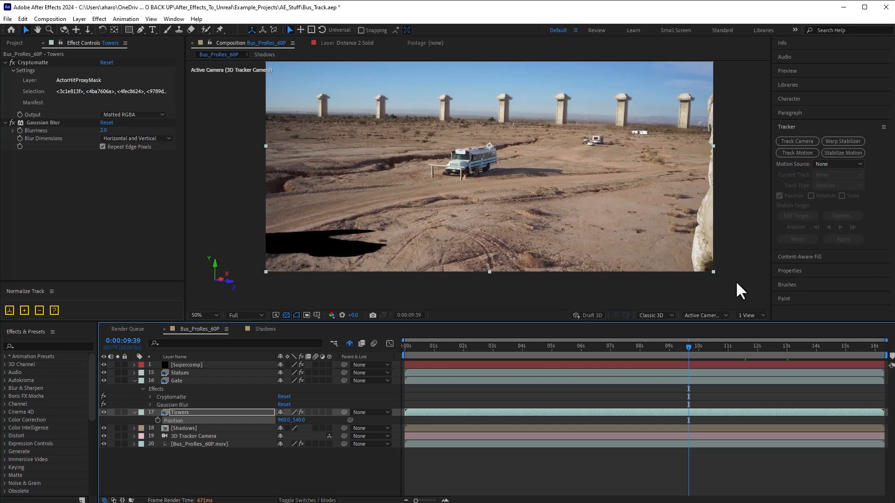
pyautogui.moveTo(666, 350); pyautogui.dragTo(641, 348)
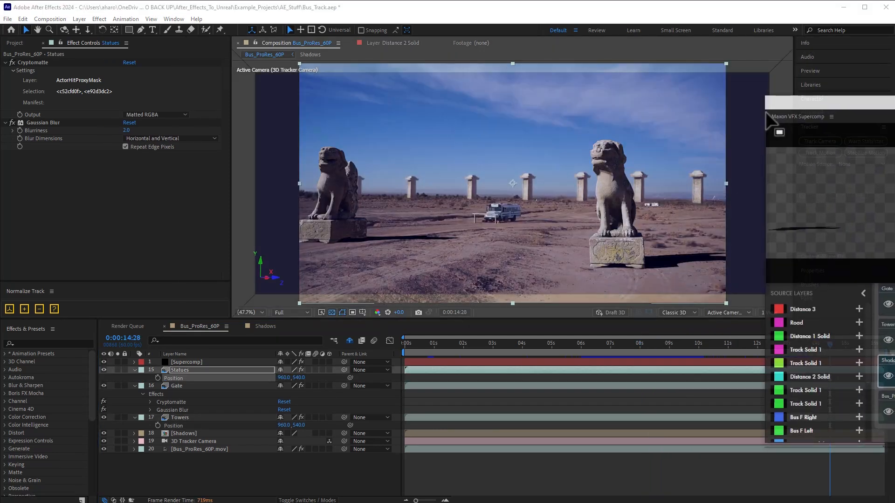
# Step: Dock the Supercomp panel beside the composition viewer and widen the viewer
pyautogui.moveTo(767, 114)
pyautogui.mouseDown()
pyautogui.moveTo(743, 110)
pyautogui.moveTo(776, 115)
pyautogui.mouseUp()
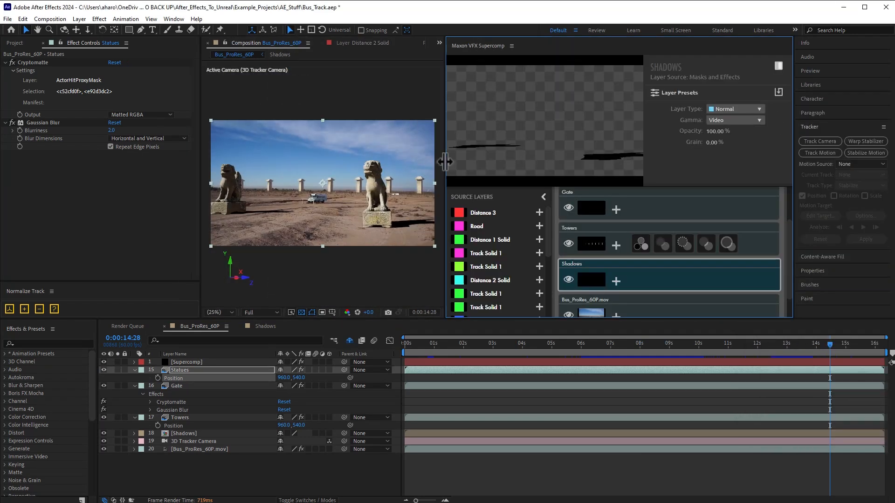
pyautogui.moveTo(444, 160); pyautogui.dragTo(500, 160)
# Step: Copy all Supercomp effects from the Towers layer and paste them onto the Statues layer
pyautogui.click(685, 244)
pyautogui.rightClick(685, 244)
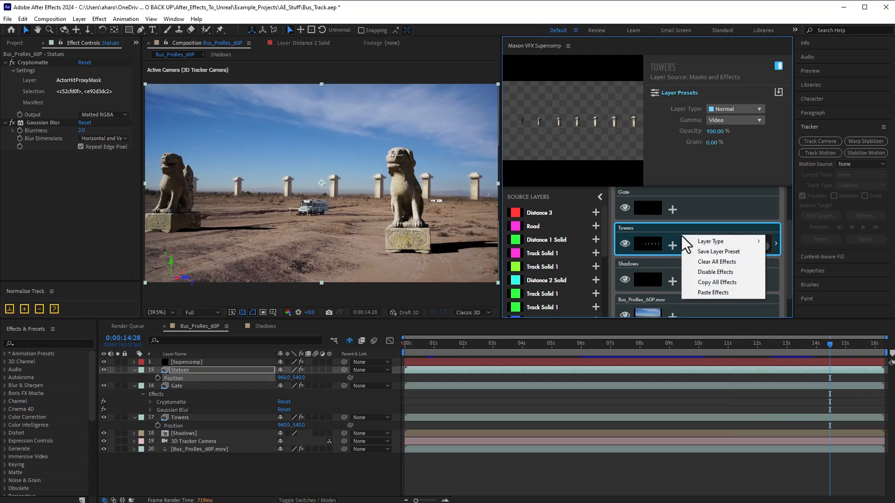
pyautogui.click(698, 281)
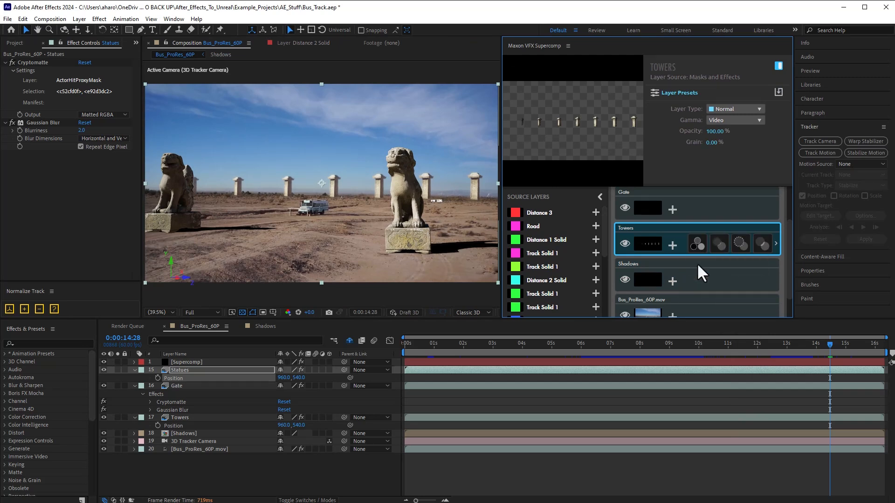
pyautogui.scroll(1, 698, 265)
pyautogui.scroll(1, 701, 271)
pyautogui.rightClick(702, 226)
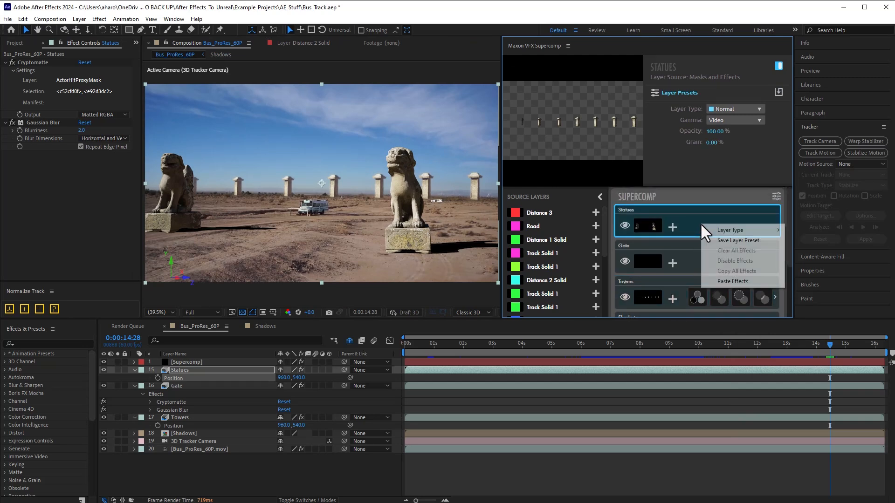
pyautogui.click(724, 280)
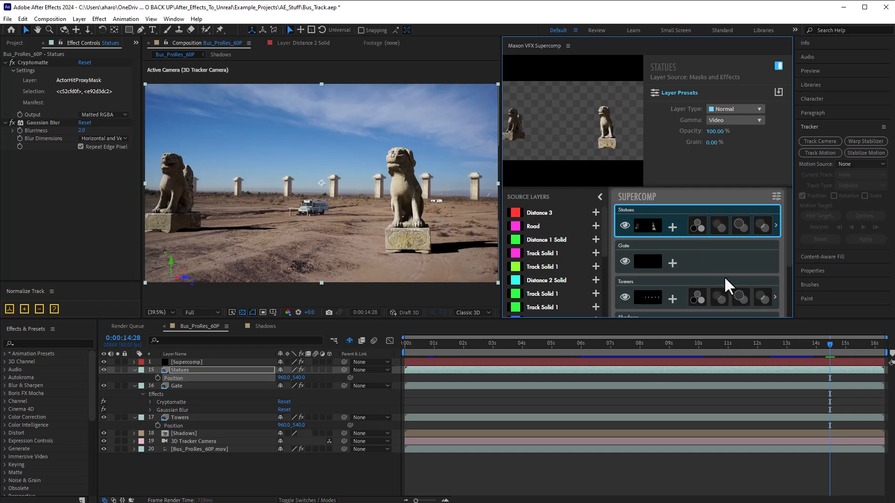
# Step: Move the Statues layer down over the desert ground and match its color correction to the background
pyautogui.click(698, 226)
pyautogui.click(190, 372)
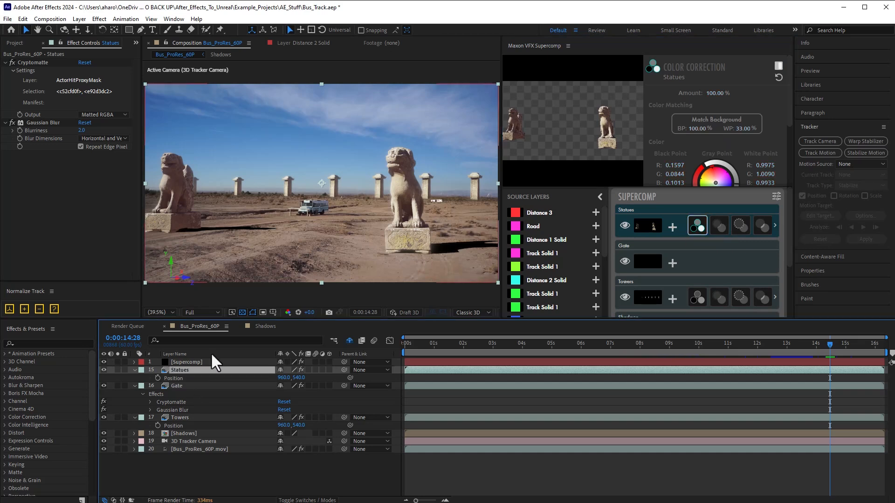
pyautogui.moveTo(409, 227)
pyautogui.mouseDown()
pyautogui.moveTo(412, 260)
pyautogui.moveTo(432, 254)
pyautogui.moveTo(422, 220)
pyautogui.moveTo(415, 239)
pyautogui.mouseUp()
pyautogui.click(741, 130)
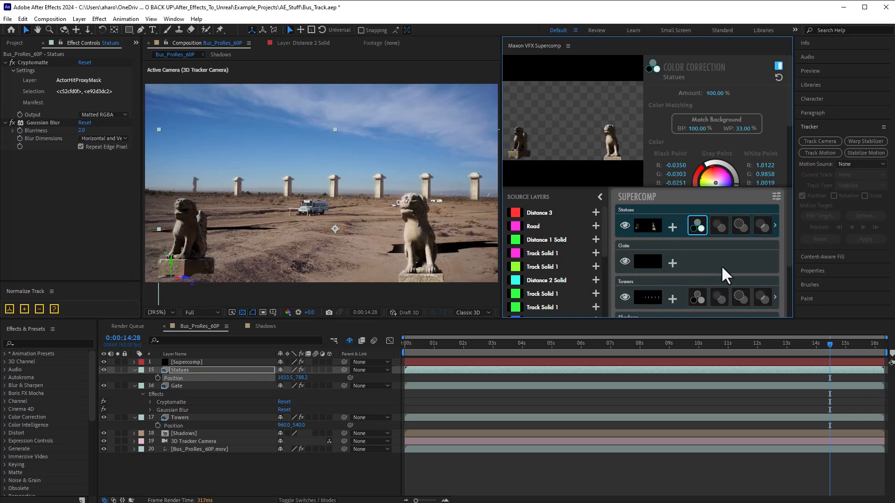
# Step: Match the Statues colors to the background again with the Shadows layer temporarily hidden in Supercomp
pyautogui.scroll(-3, 724, 273)
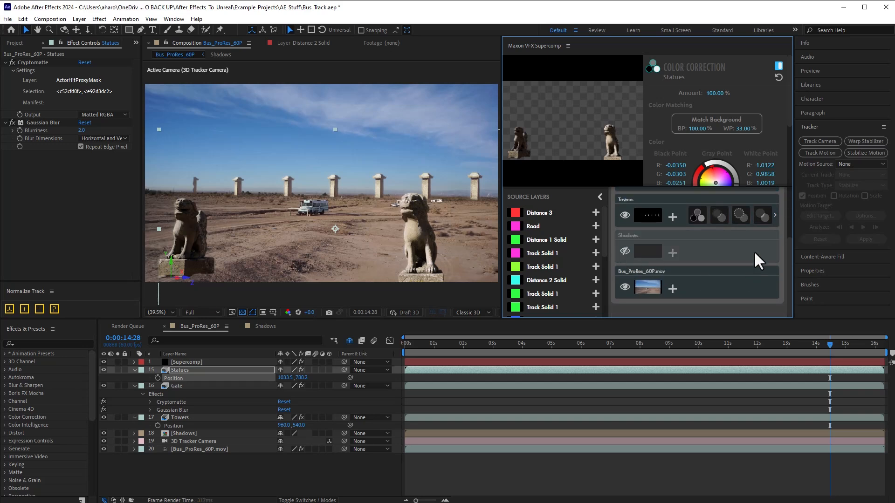
pyautogui.scroll(3, 734, 242)
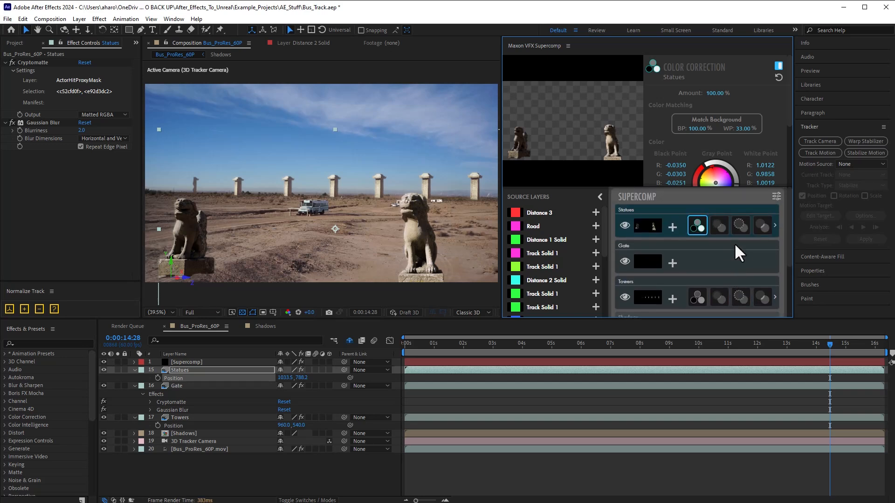
pyautogui.click(706, 130)
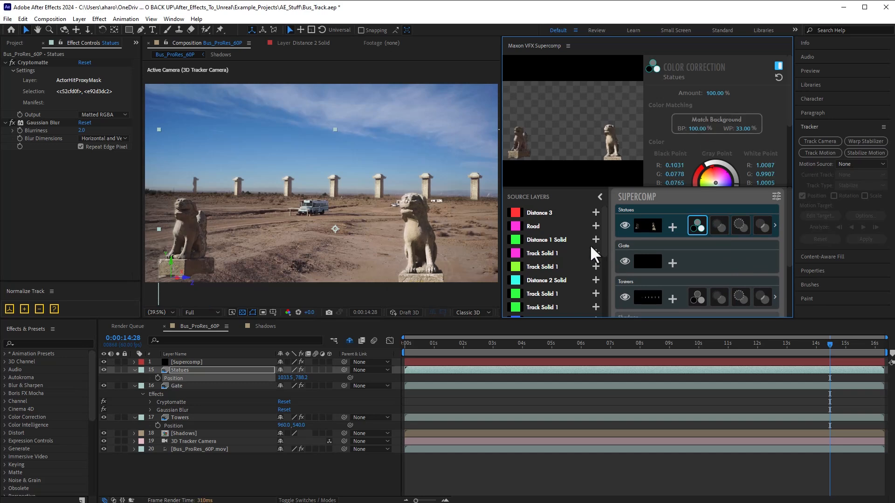
pyautogui.scroll(-1, 702, 162)
pyautogui.scroll(-3, 701, 149)
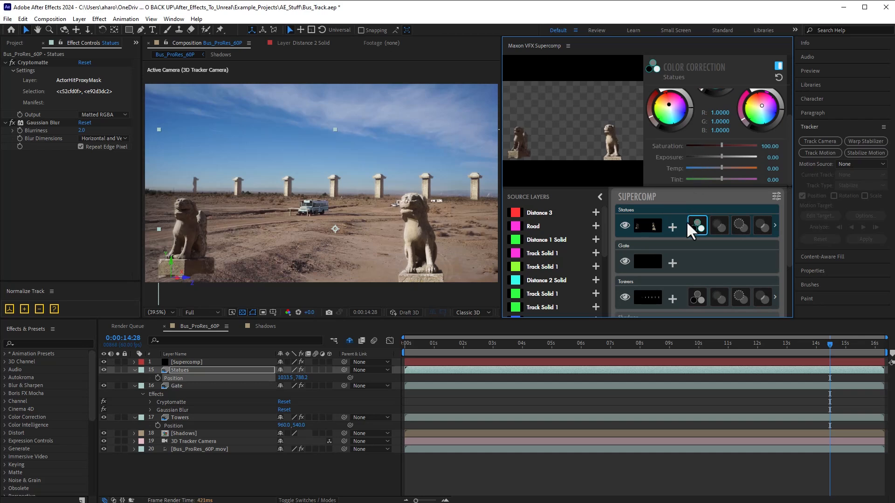
# Step: Reset the Statues layer's Position to the default
pyautogui.rightClick(178, 379)
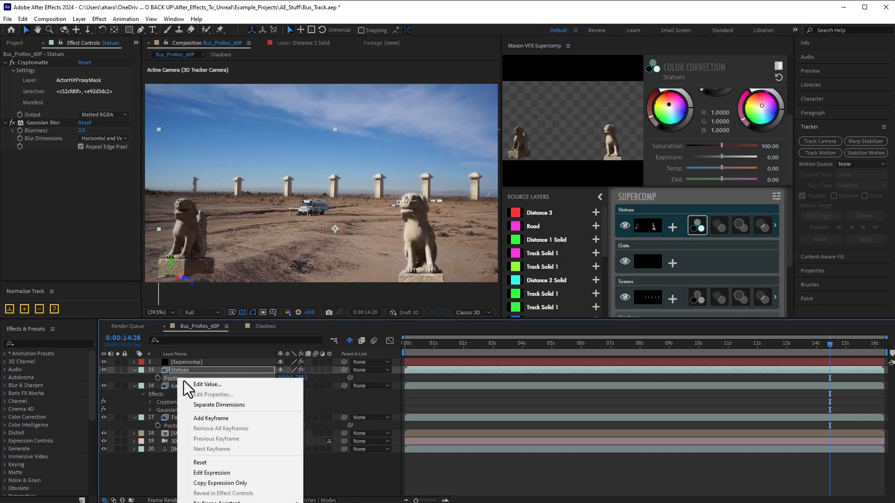
pyautogui.click(242, 462)
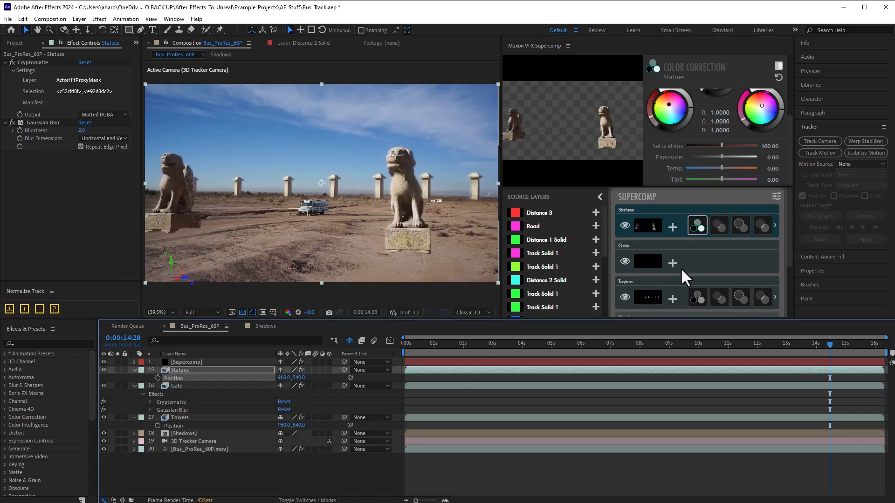
pyautogui.scroll(-3, 680, 267)
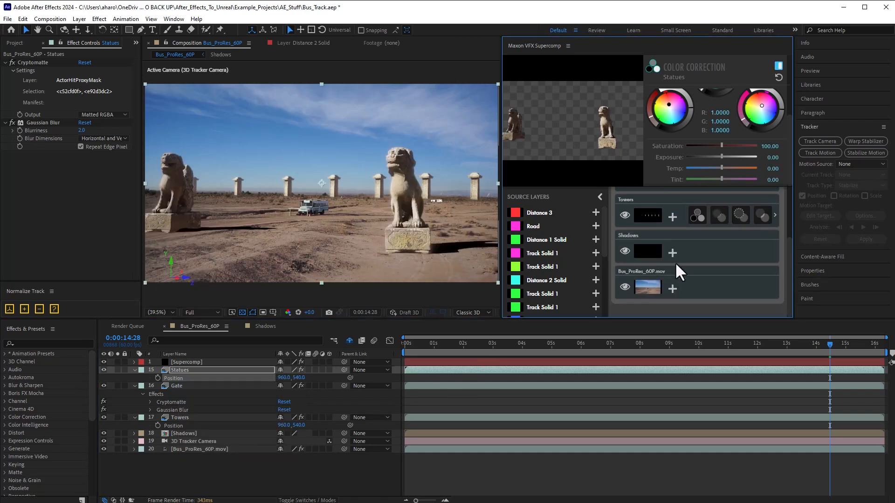
pyautogui.scroll(3, 679, 272)
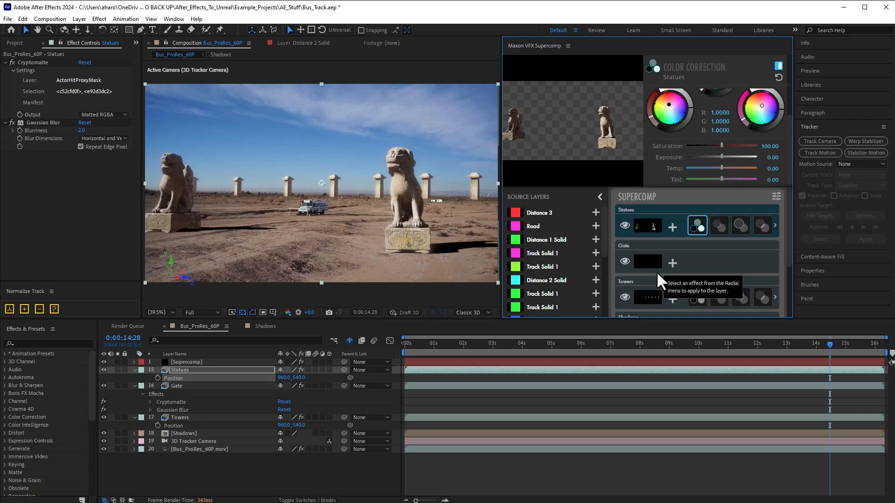
# Step: At 0:00:05:48, paste the copied effects onto the Gate layer and match its color correction to the background
pyautogui.click(680, 340)
pyautogui.moveTo(678, 350); pyautogui.dragTo(576, 354)
pyautogui.click(673, 268)
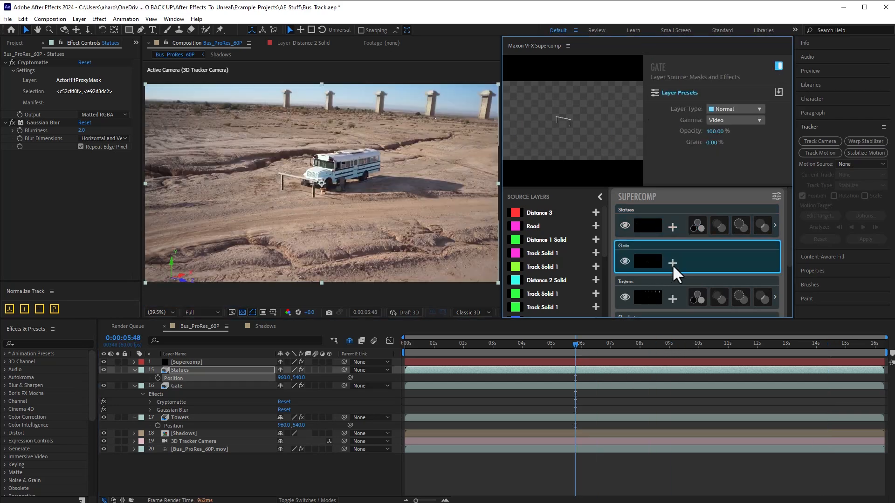
pyautogui.click(673, 264)
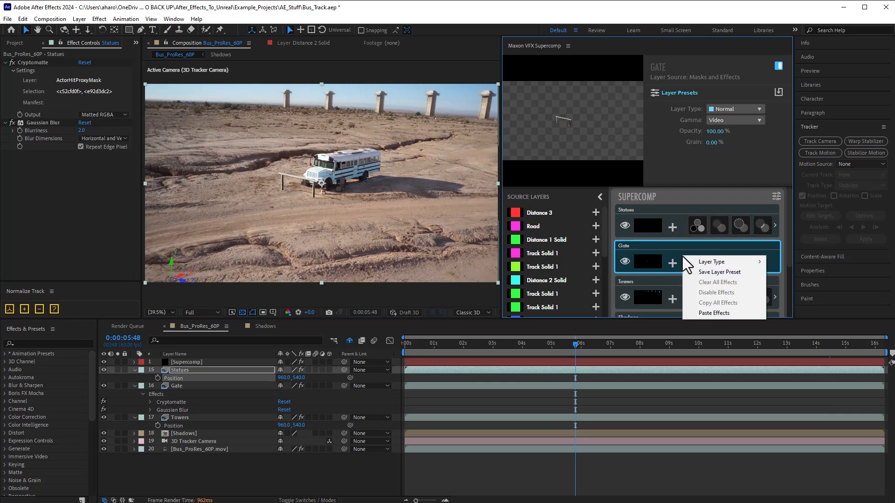
pyautogui.click(714, 314)
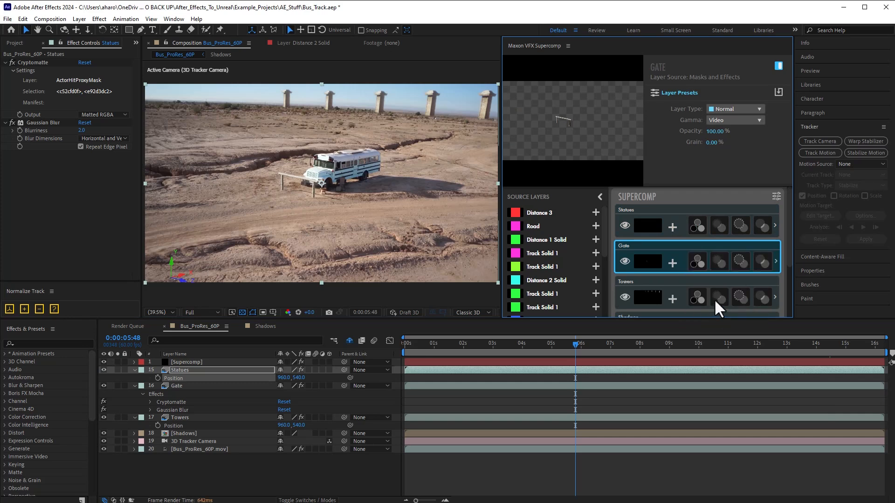
pyautogui.click(698, 263)
pyautogui.click(704, 125)
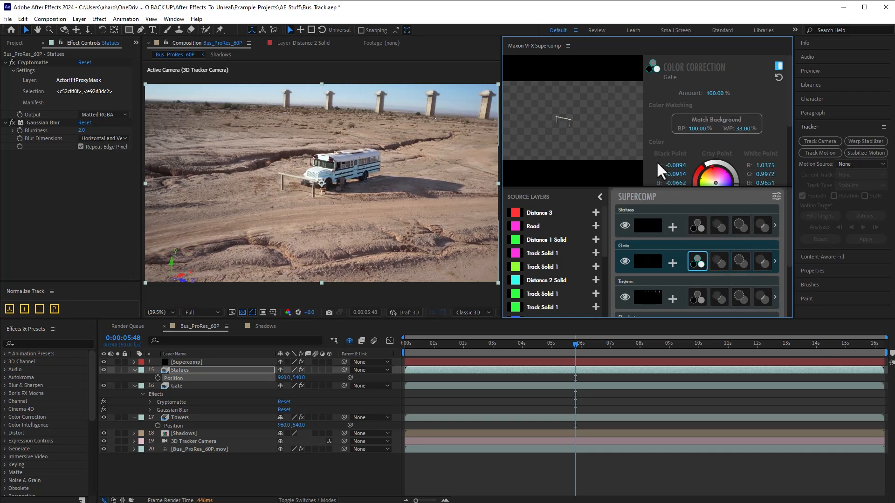
# Step: At 0:00:13:12, change the Layer Type of the Supercomp Shadows layer to Adjustment
pyautogui.click(708, 263)
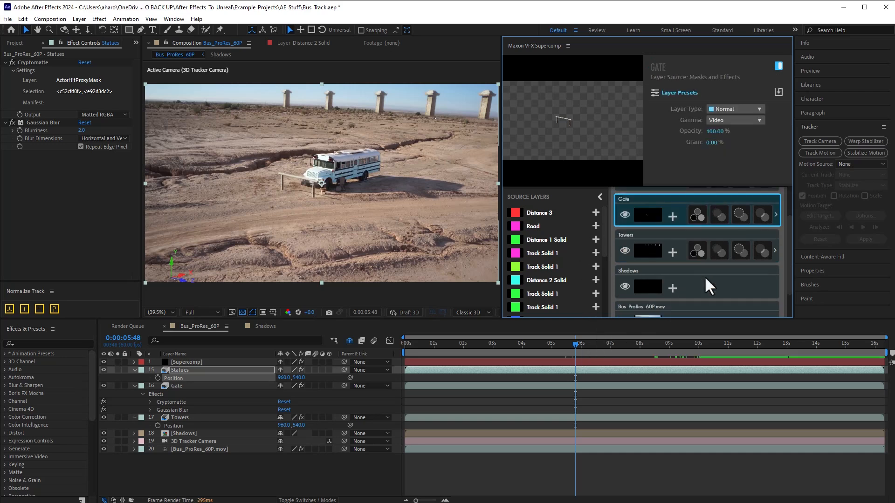
pyautogui.click(699, 297)
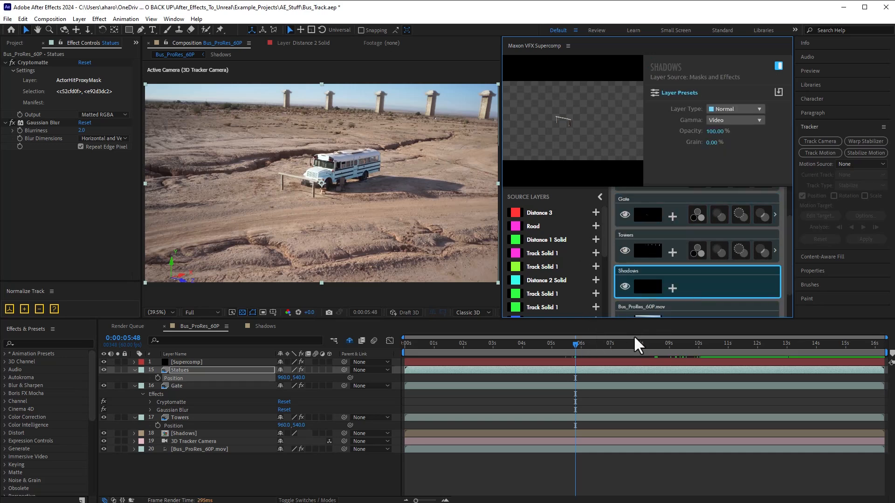
pyautogui.click(736, 350)
pyautogui.moveTo(745, 350); pyautogui.dragTo(792, 354)
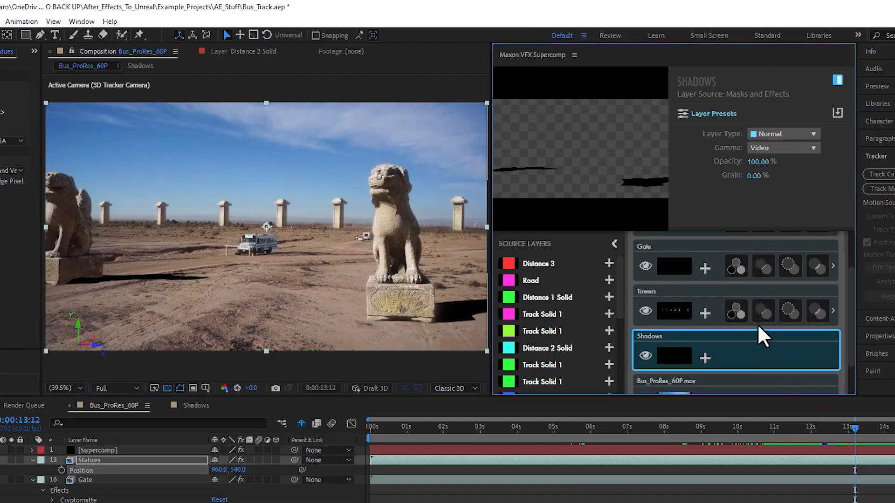
pyautogui.click(778, 135)
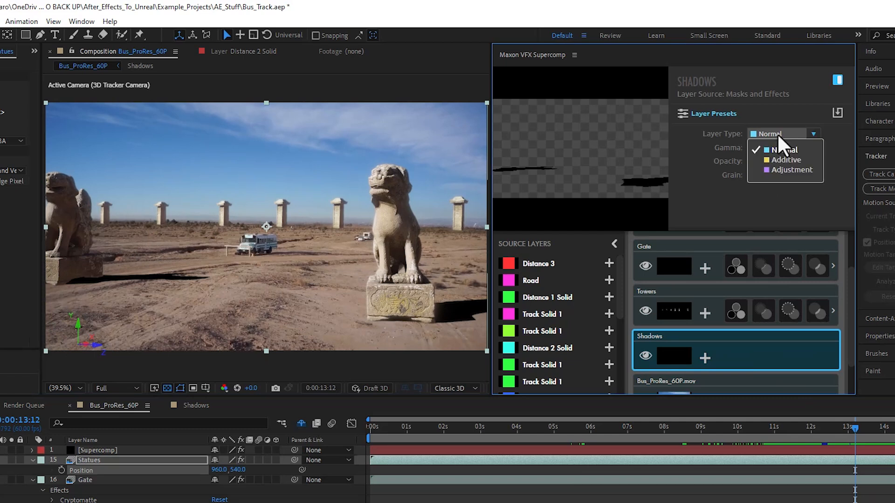
pyautogui.click(779, 167)
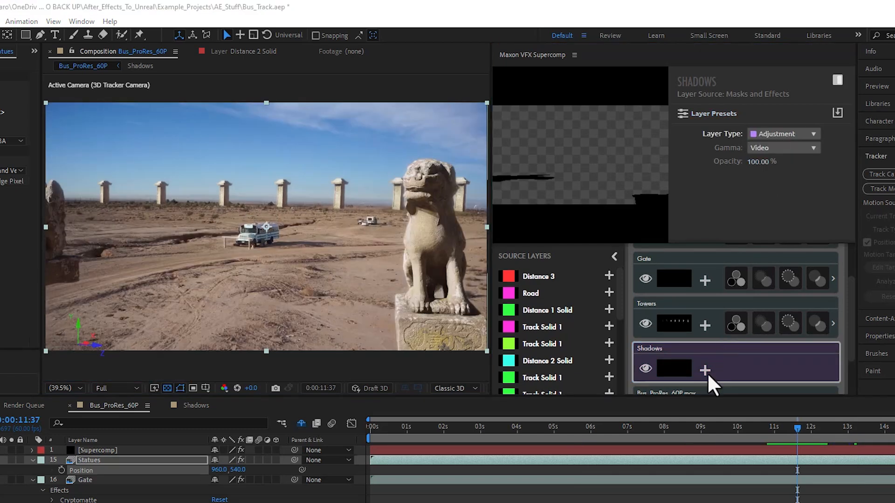
# Step: Add a Color Correction effect to the Shadows adjustment layer and set its Exposure to -2.00
pyautogui.click(704, 370)
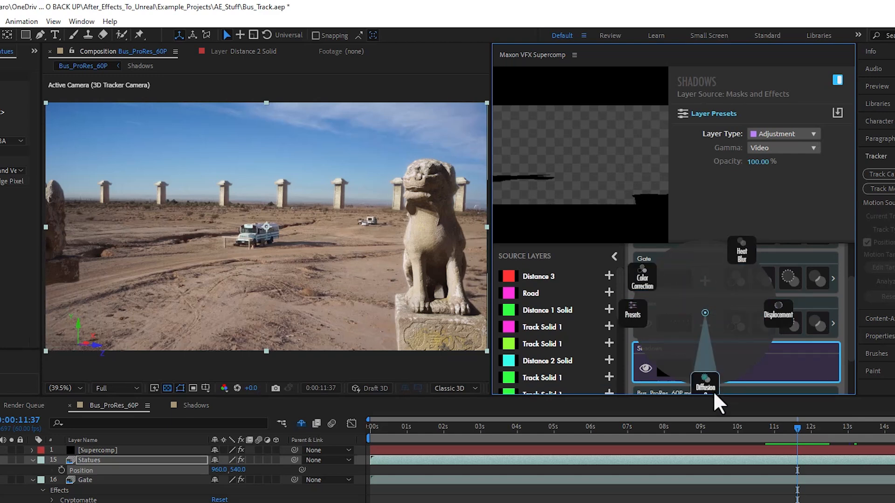
pyautogui.click(640, 280)
pyautogui.scroll(-3, 847, 160)
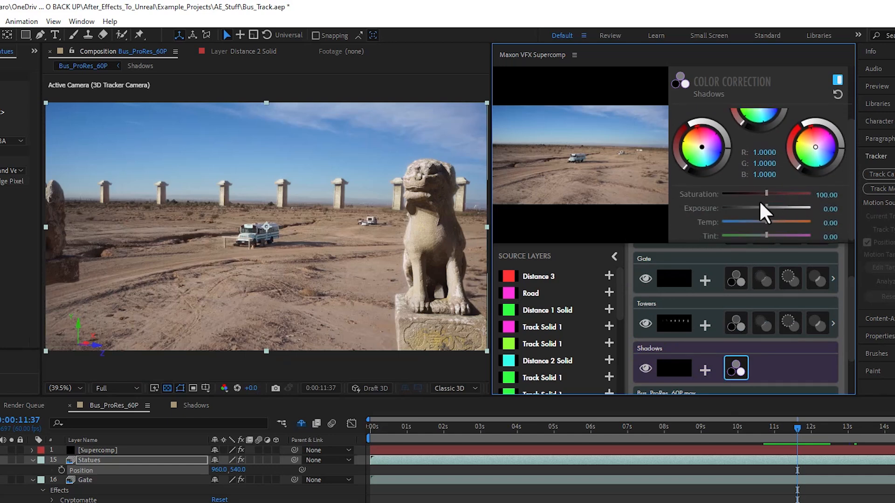
pyautogui.click(831, 209)
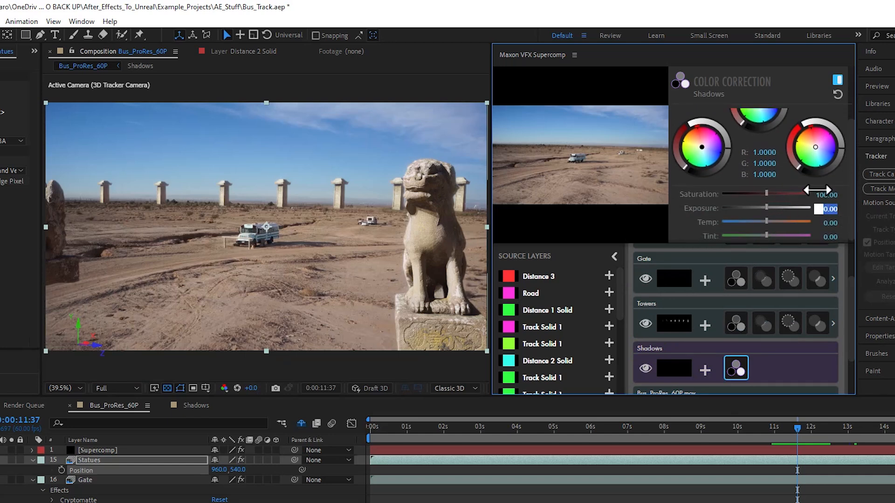
pyautogui.press('Return')
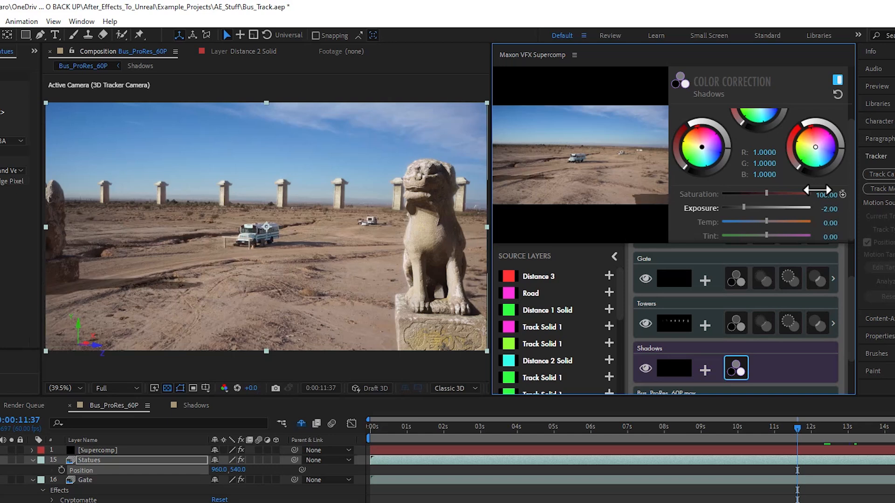
# Step: At 0:00:14:18, shift the Shadows color wheels slightly toward blue and set Tint to 0.19
pyautogui.moveTo(865, 433); pyautogui.dragTo(894, 432)
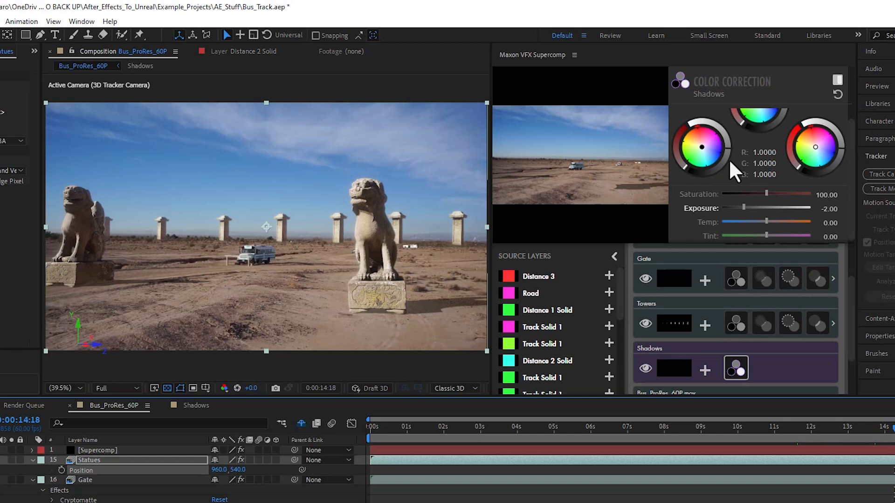
pyautogui.moveTo(702, 148); pyautogui.dragTo(704, 148)
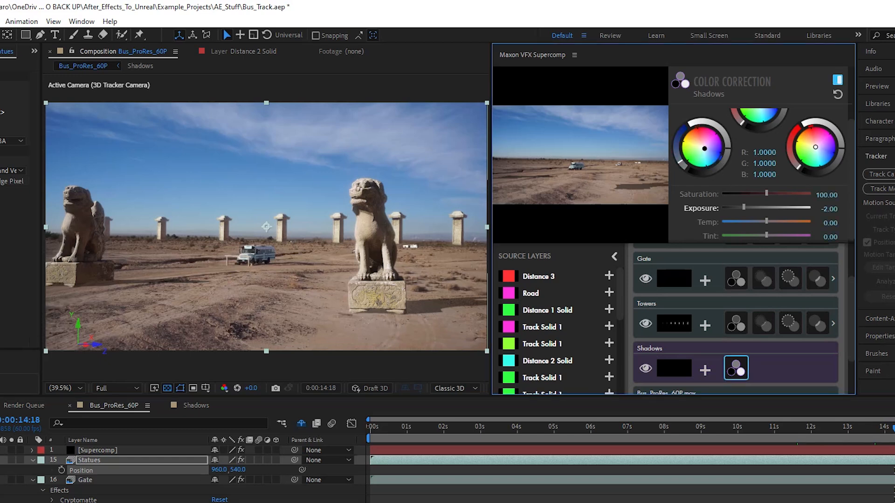
pyautogui.scroll(2, 853, 177)
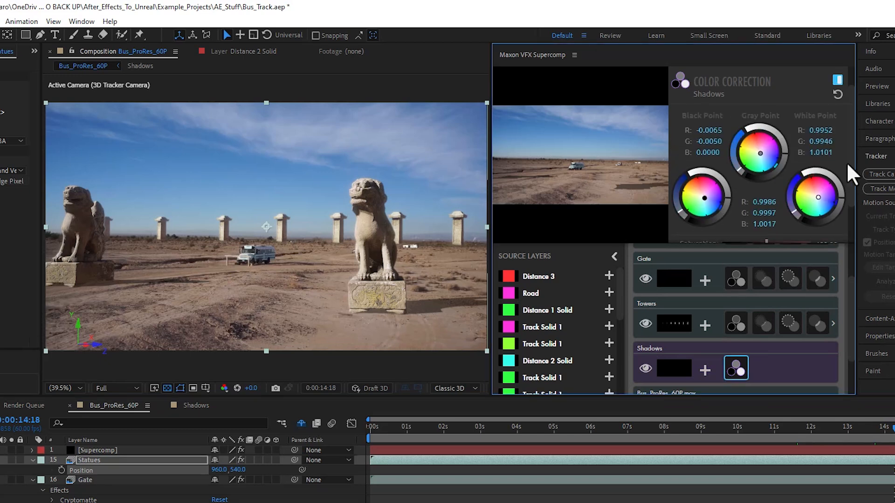
pyautogui.scroll(-2, 846, 164)
pyautogui.click(765, 232)
# Step: Inspect the gate and its shadow beside the bus in the earlier frames, going back to 0:00:00:25
pyautogui.moveTo(888, 437); pyautogui.dragTo(487, 446)
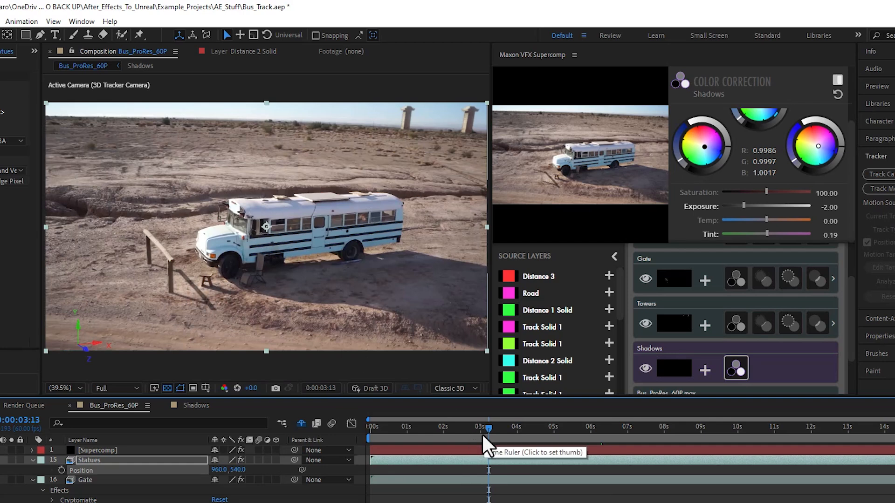
pyautogui.click(467, 432)
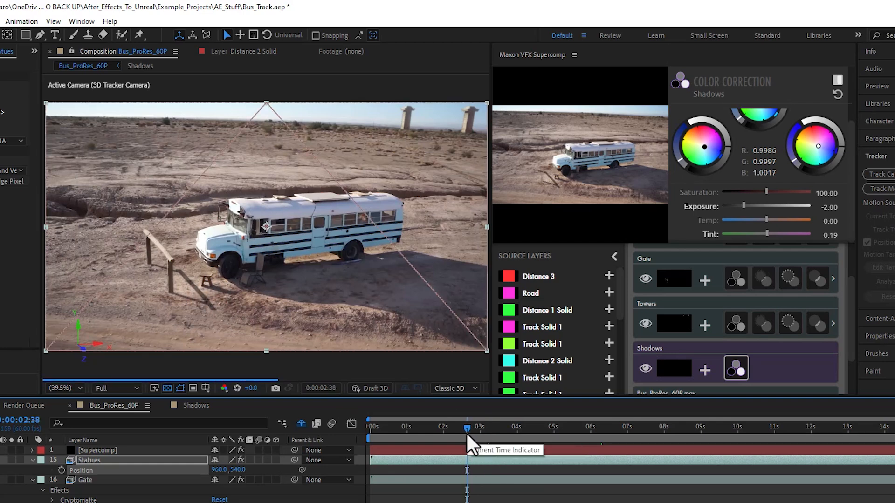
pyautogui.click(465, 433)
pyautogui.click(403, 433)
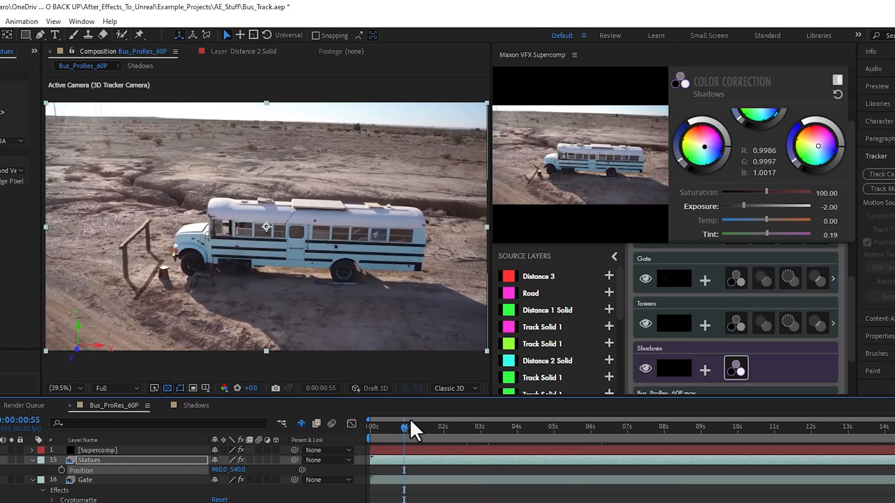
pyautogui.click(390, 430)
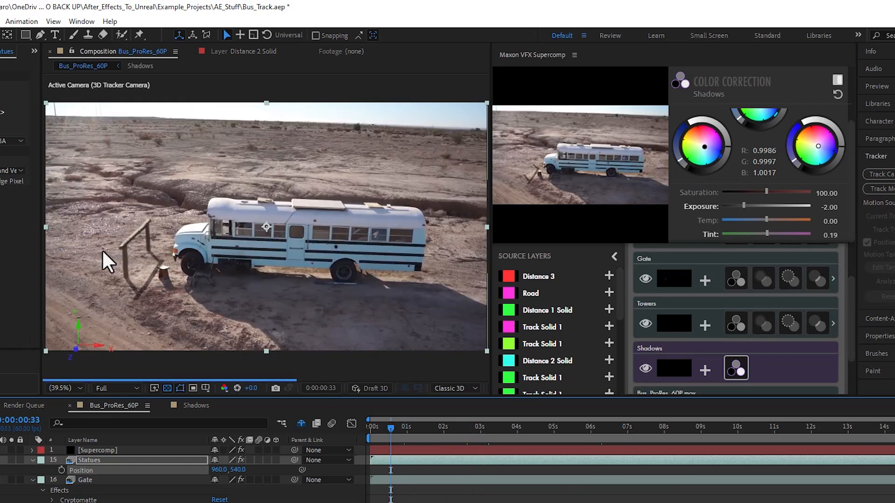
pyautogui.click(385, 430)
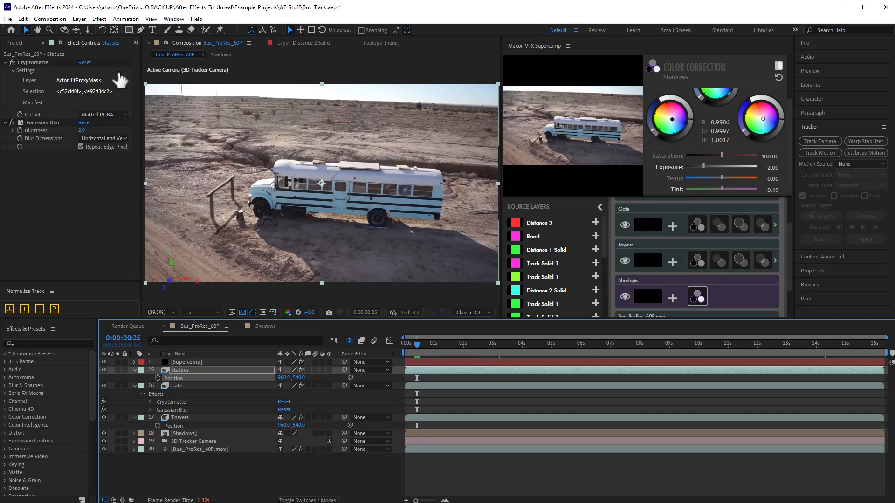
# Step: Create an adjustment layer above the Supercomp layer and apply the Magic Bullet Looks effect to it
pyautogui.click(79, 19)
pyautogui.moveTo(87, 29)
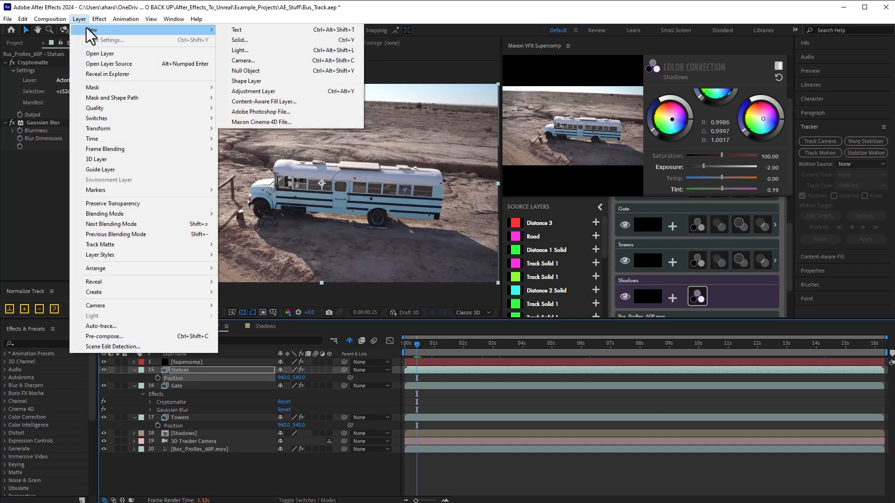
pyautogui.click(343, 92)
pyautogui.moveTo(200, 371); pyautogui.dragTo(201, 362)
pyautogui.click(98, 18)
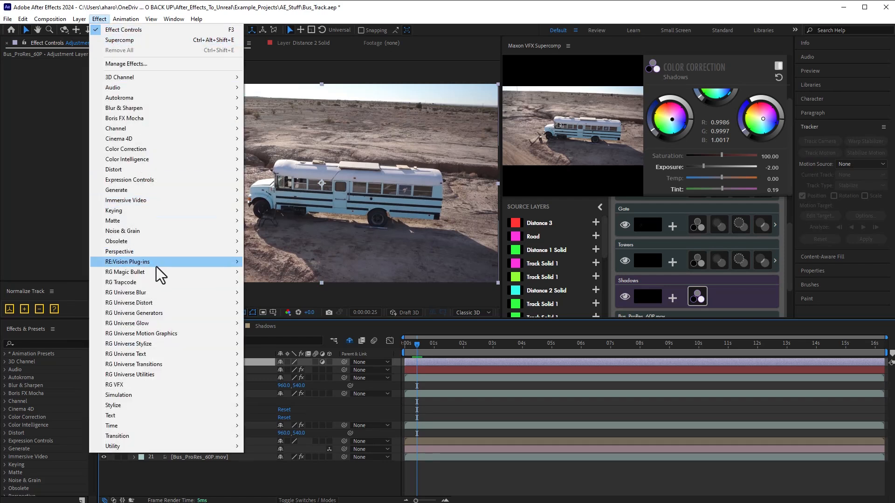
pyautogui.moveTo(159, 273)
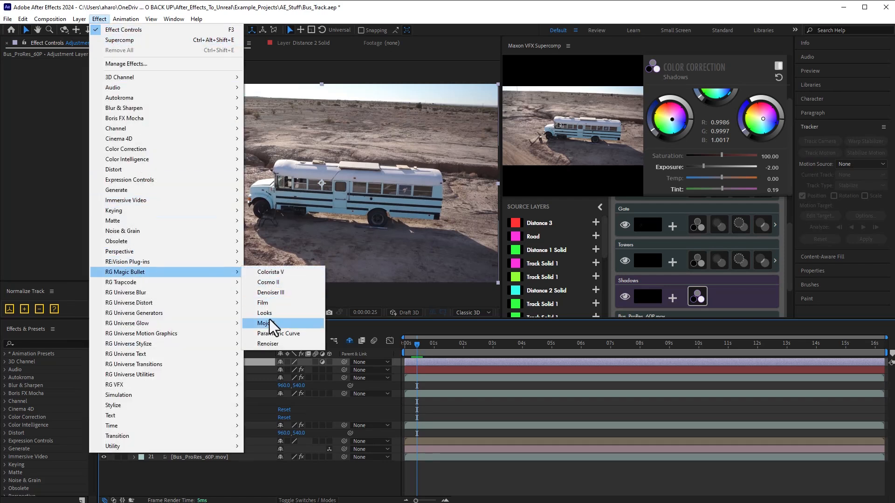
pyautogui.press('Escape')
pyautogui.press('Escape')
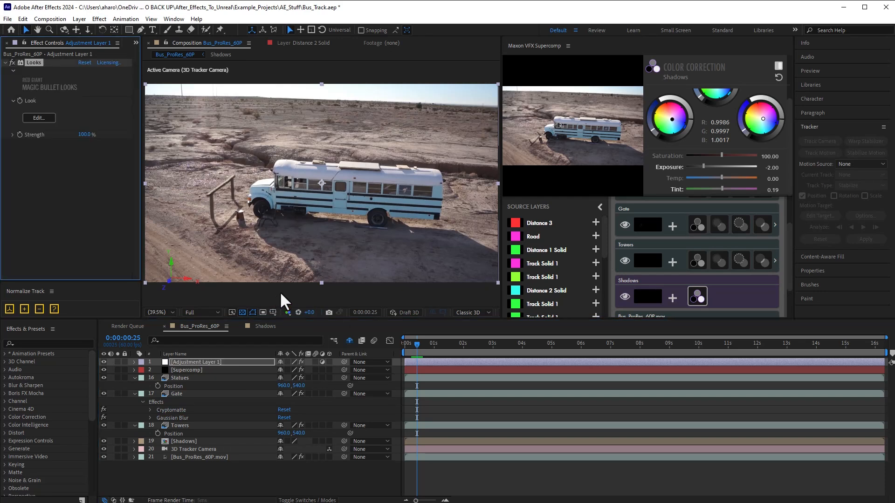
# Step: At 0:00:12:42, edit the look and add Chromatic Aberration with Red/Cyan +0.300 and Blue/Yellow -0.300
pyautogui.moveTo(643, 346); pyautogui.dragTo(779, 350)
pyautogui.click(45, 116)
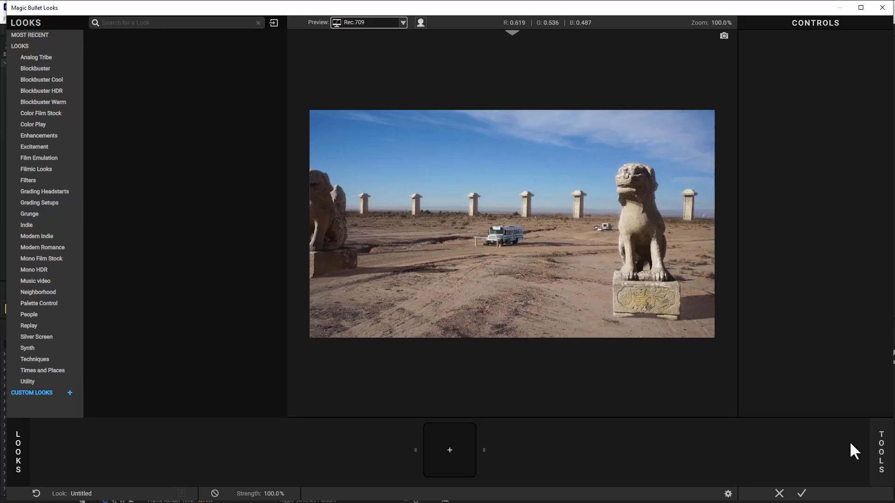
pyautogui.click(880, 454)
pyautogui.moveTo(751, 213); pyautogui.dragTo(449, 450)
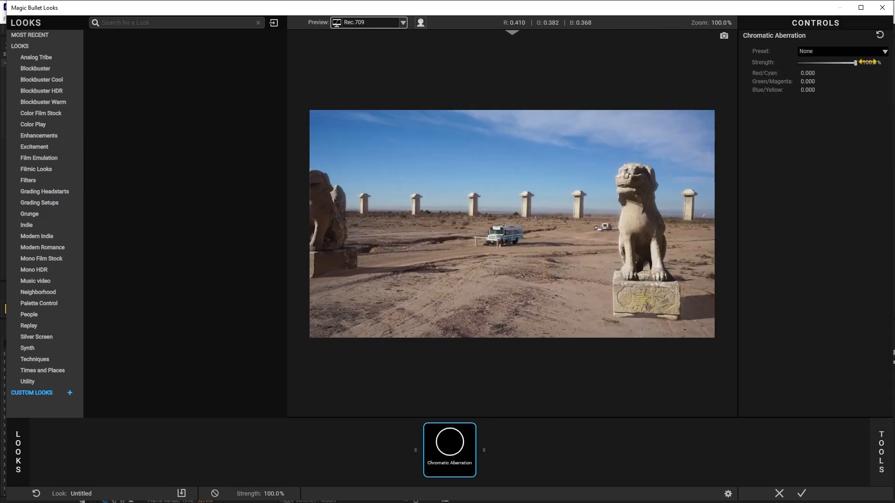
pyautogui.press('Tab')
pyautogui.press('Tab')
pyautogui.write('-0.300')
pyautogui.press('Return')
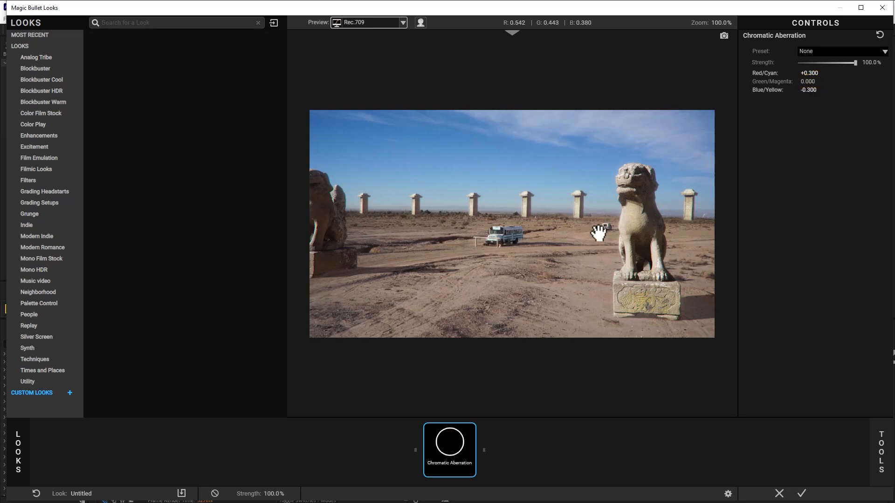
# Step: Add a Lens Vignette before Chromatic Aberration, shape it to Vignette 55.59% and Aspect 1.938, and increase its Strength
pyautogui.click(881, 452)
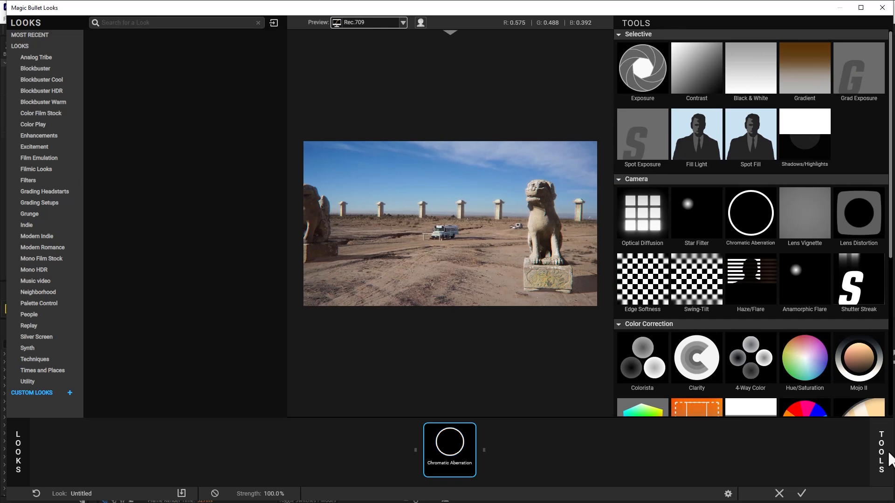
pyautogui.moveTo(803, 235)
pyautogui.mouseDown()
pyautogui.moveTo(452, 404)
pyautogui.moveTo(392, 444)
pyautogui.mouseUp()
pyautogui.moveTo(510, 124); pyautogui.dragTo(506, 146)
pyautogui.moveTo(585, 161); pyautogui.dragTo(649, 160)
pyautogui.moveTo(513, 111); pyautogui.dragTo(509, 123)
pyautogui.moveTo(626, 143); pyautogui.dragTo(663, 142)
pyautogui.moveTo(513, 102); pyautogui.dragTo(512, 125)
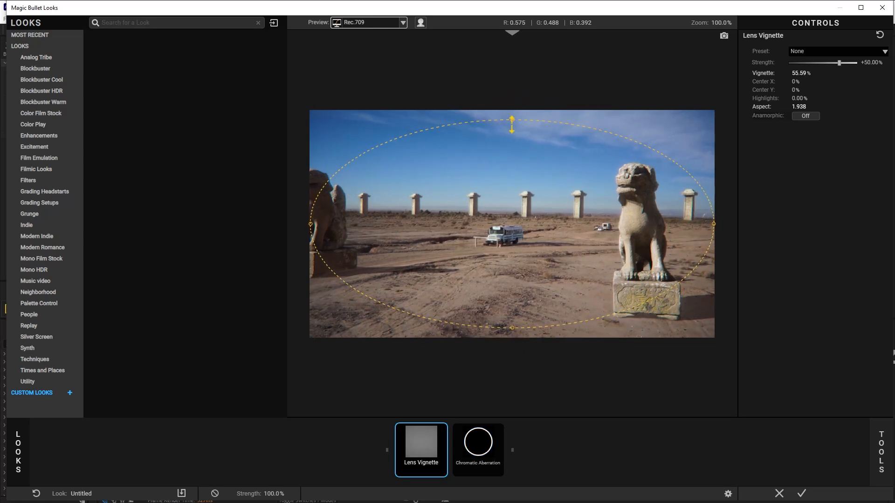
pyautogui.moveTo(839, 65); pyautogui.dragTo(845, 65)
# Step: Add Colorista ahead of the Lens Vignette and shift the sky's blues toward teal
pyautogui.click(882, 454)
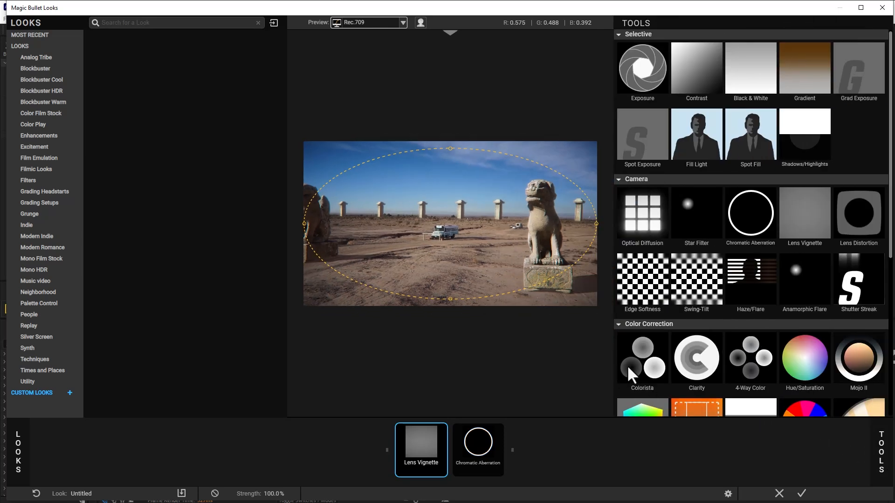
pyautogui.moveTo(630, 372); pyautogui.dragTo(373, 435)
pyautogui.click(382, 432)
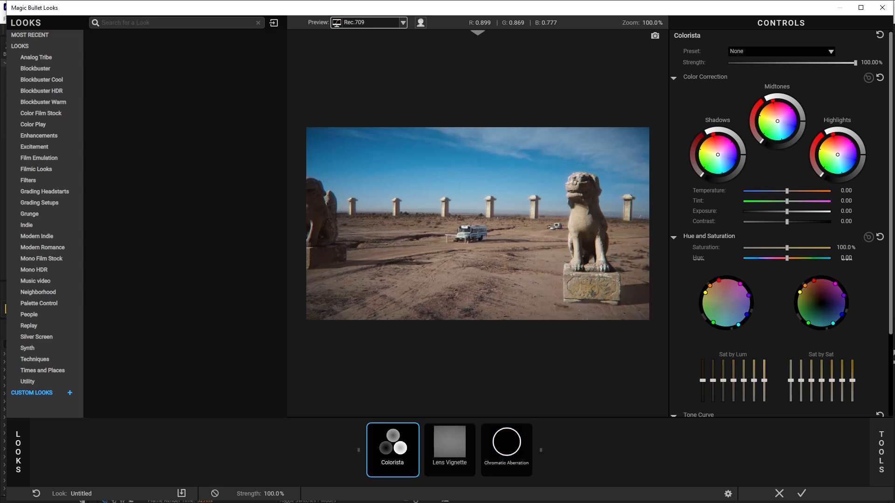
# Step: Add Renoiser at the end of the look chain with the Classic 35mm preset and apply the finished look
pyautogui.click(876, 449)
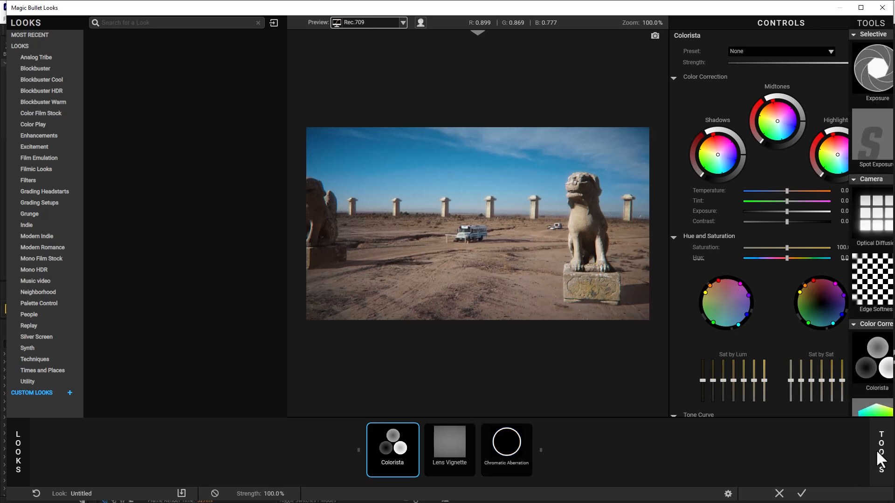
pyautogui.scroll(-5, 822, 336)
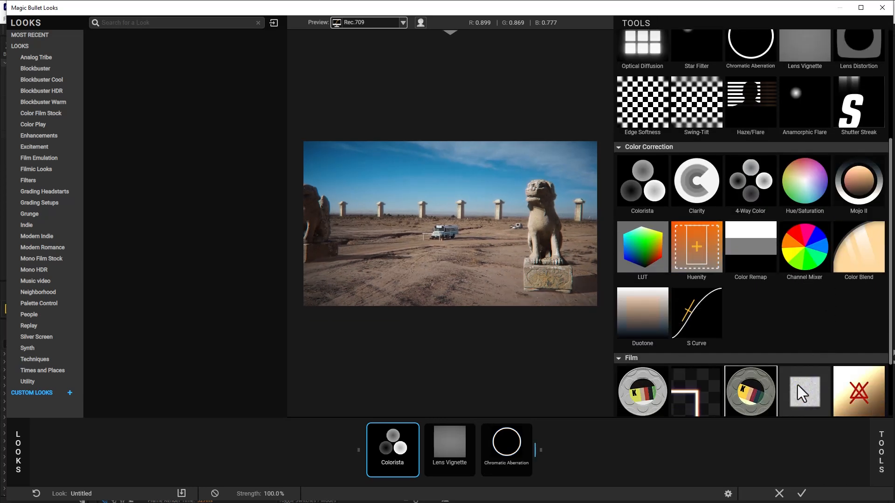
pyautogui.moveTo(806, 387); pyautogui.dragTo(595, 435)
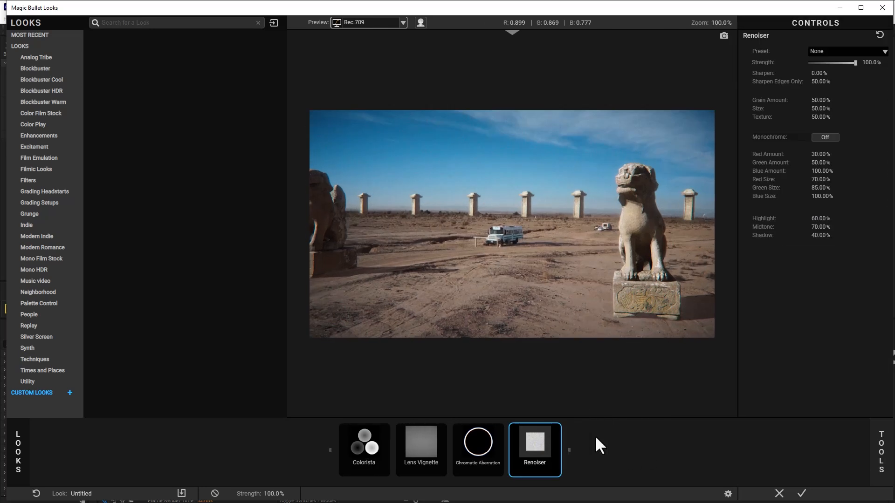
pyautogui.click(827, 52)
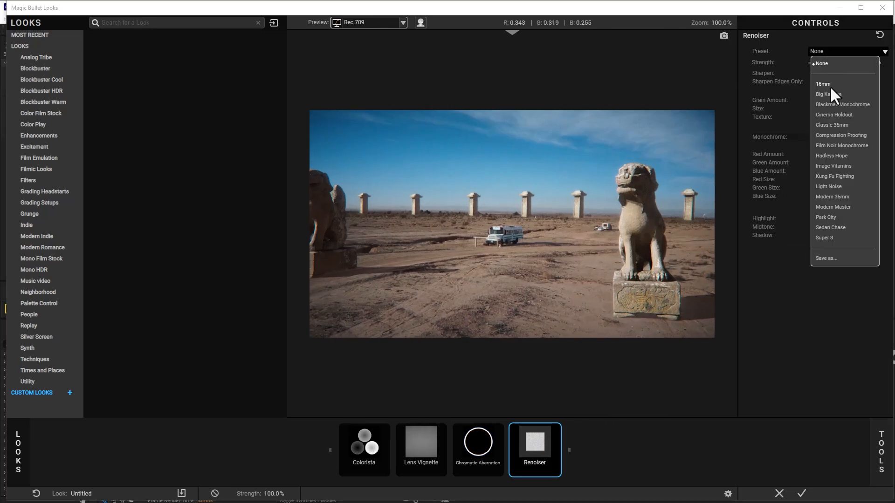
pyautogui.click(832, 125)
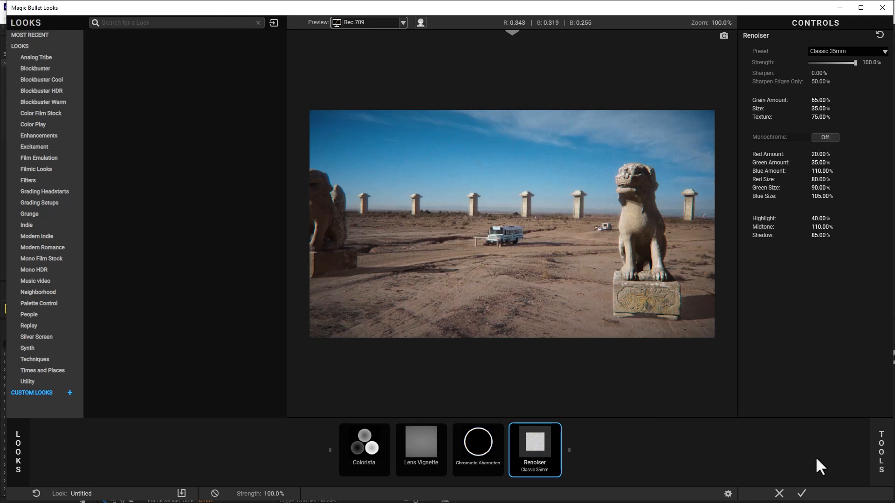
pyautogui.click(801, 493)
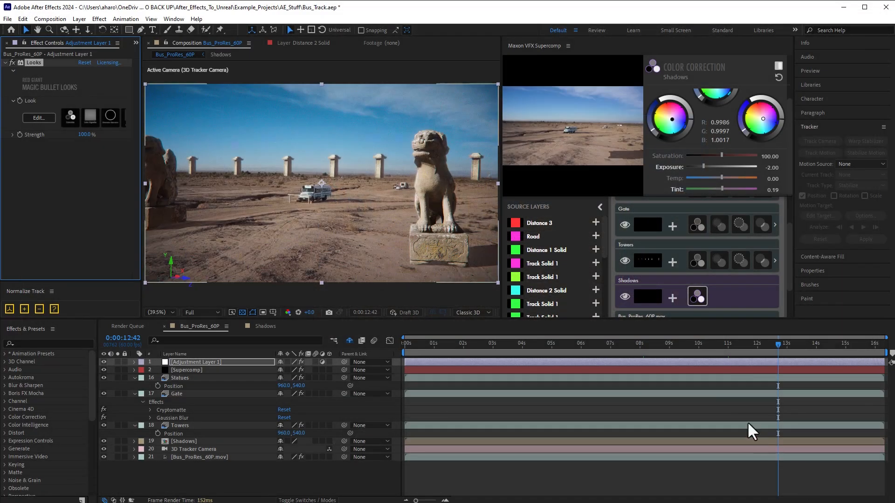
# Step: Add the uni.Finisher effect after Looks on Adjustment Layer 1 and lower its Saturation
pyautogui.click(98, 19)
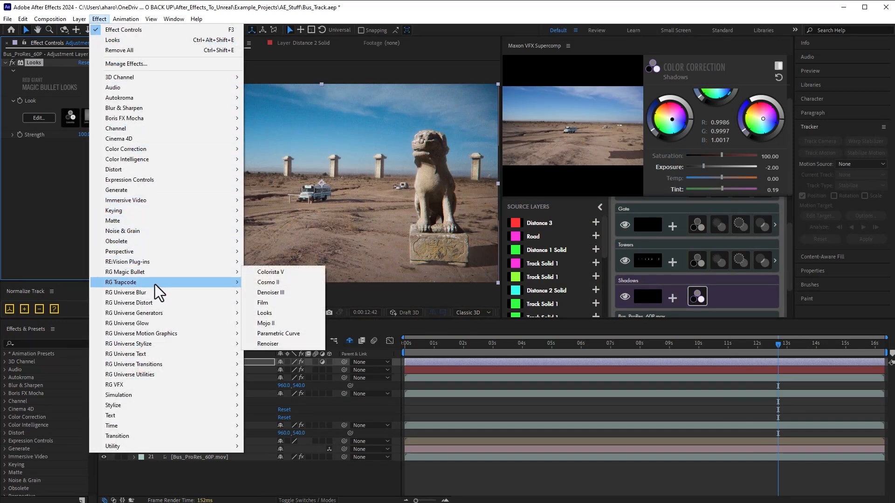
pyautogui.moveTo(224, 345)
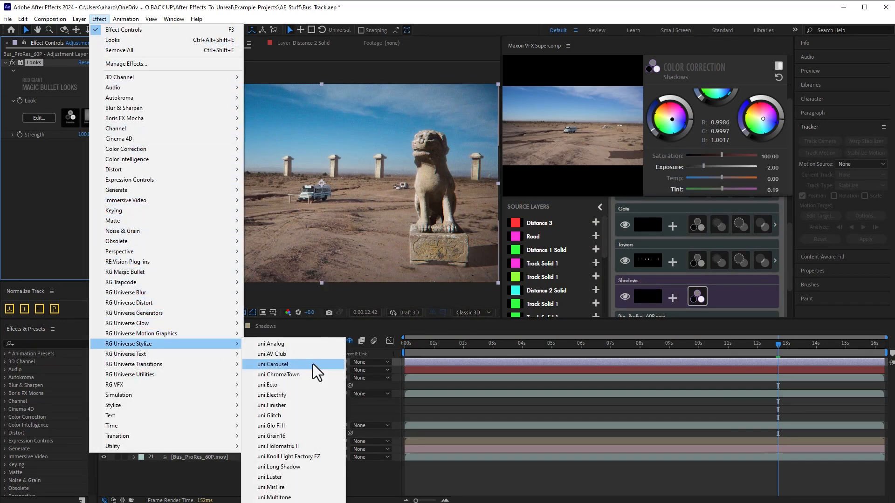
pyautogui.click(300, 404)
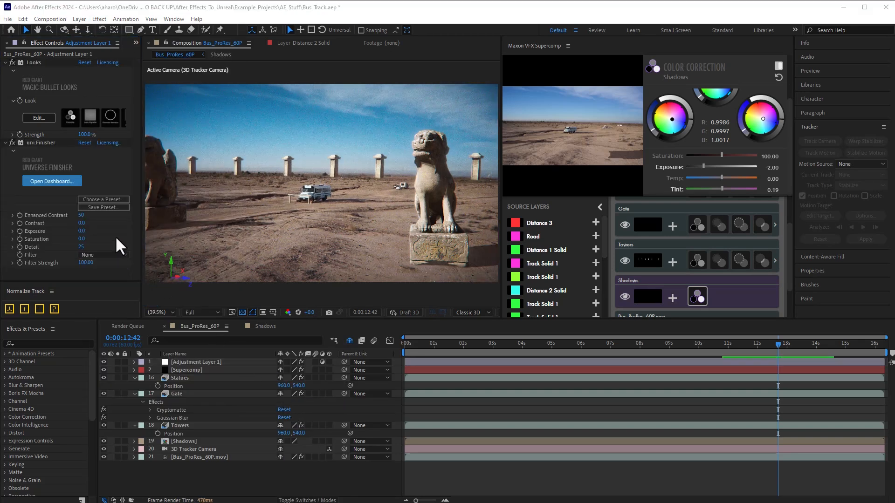
pyautogui.click(82, 239)
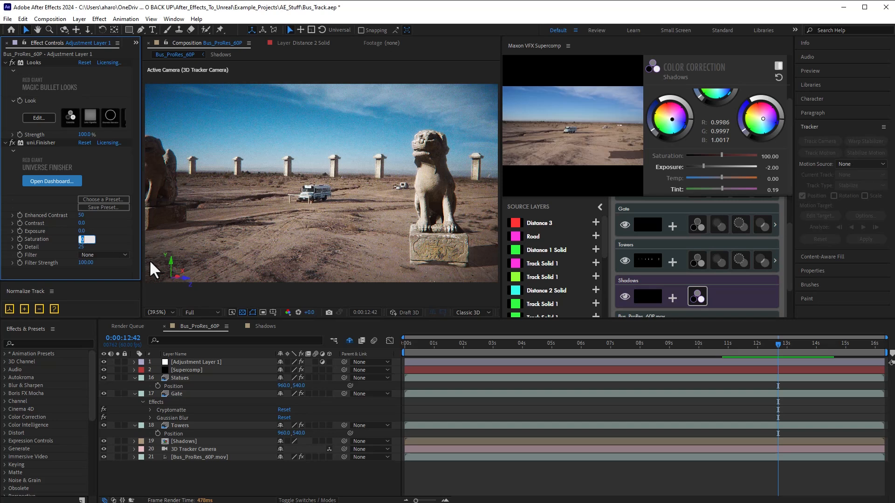
pyautogui.press('Return')
pyautogui.moveTo(75, 238); pyautogui.dragTo(72, 238)
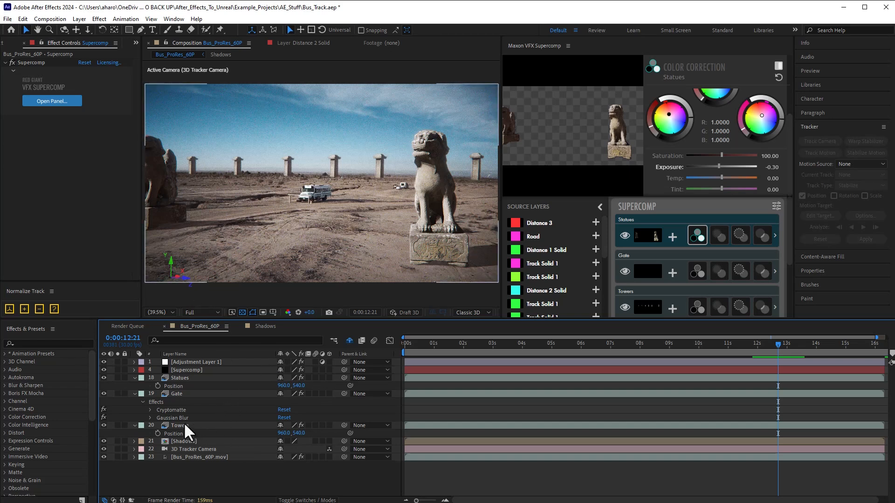
# Step: Apply a Displacement Map effect to the Shadows layer, using Bus_ProRes_60P.mov as the displacement map layer
pyautogui.click(184, 442)
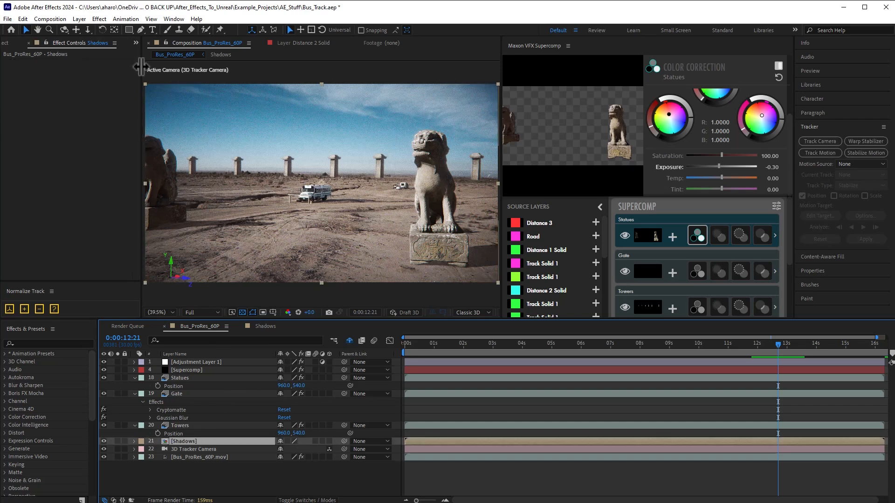
pyautogui.click(99, 19)
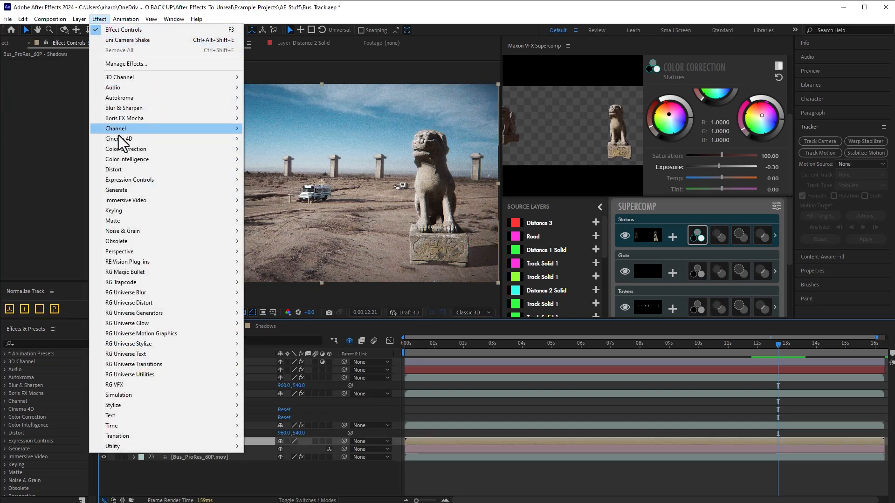
pyautogui.moveTo(120, 169)
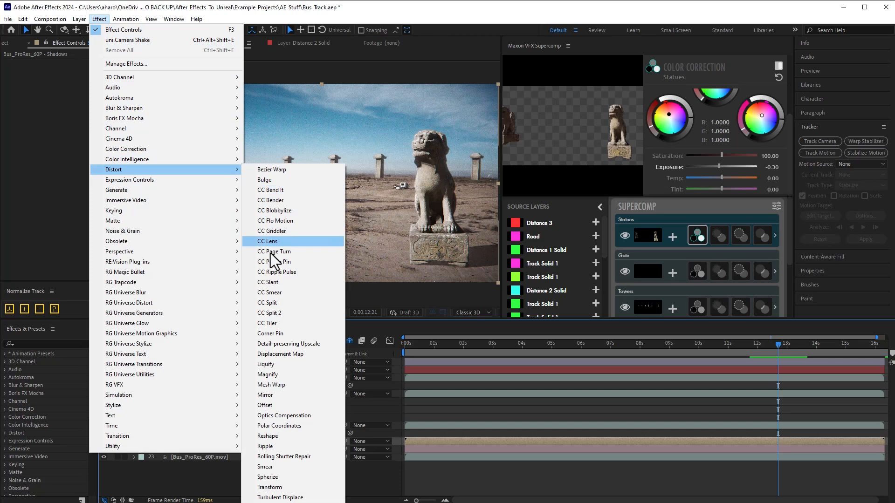
pyautogui.click(282, 354)
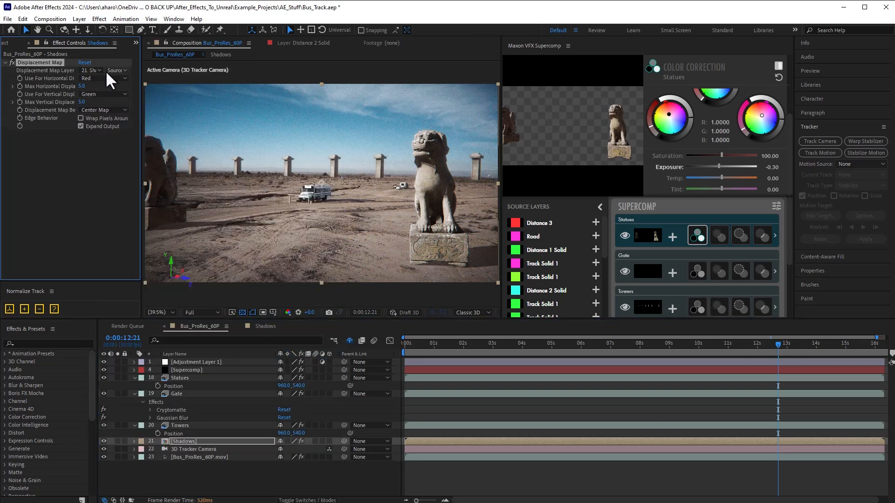
pyautogui.click(88, 70)
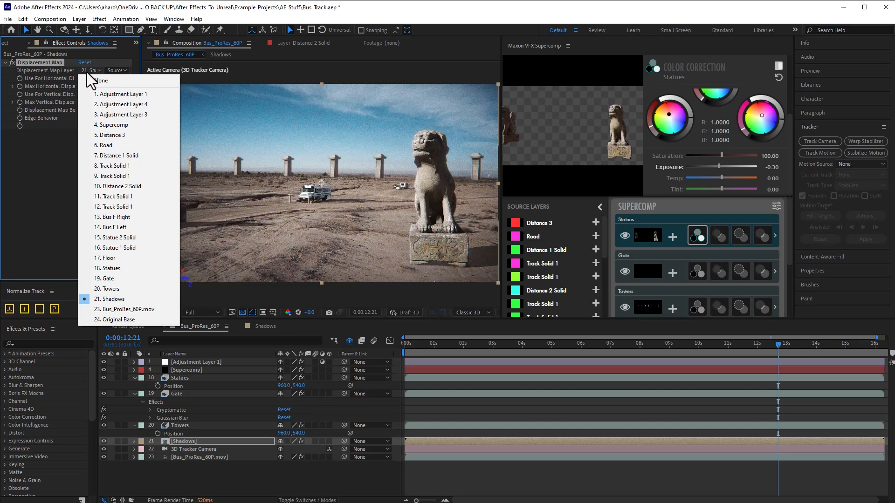
pyautogui.click(97, 308)
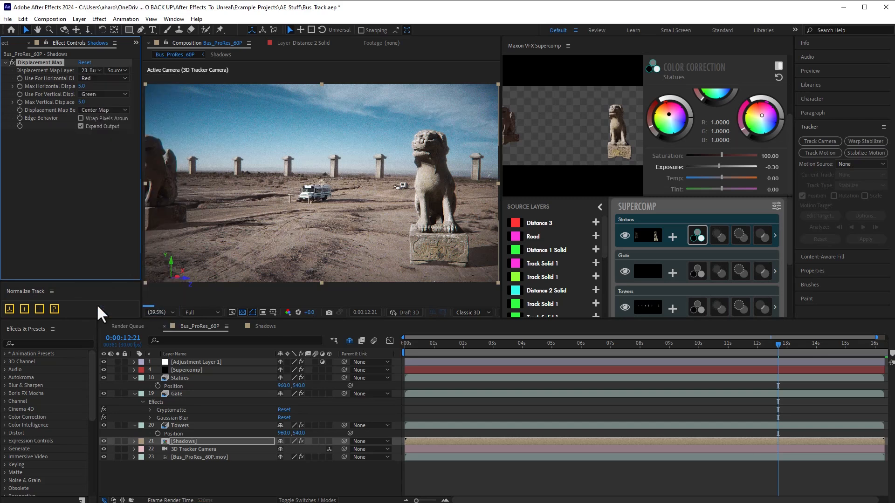
# Step: Set the maximum horizontal and vertical displacement to 10 and use Luminance for both directions
pyautogui.click(83, 86)
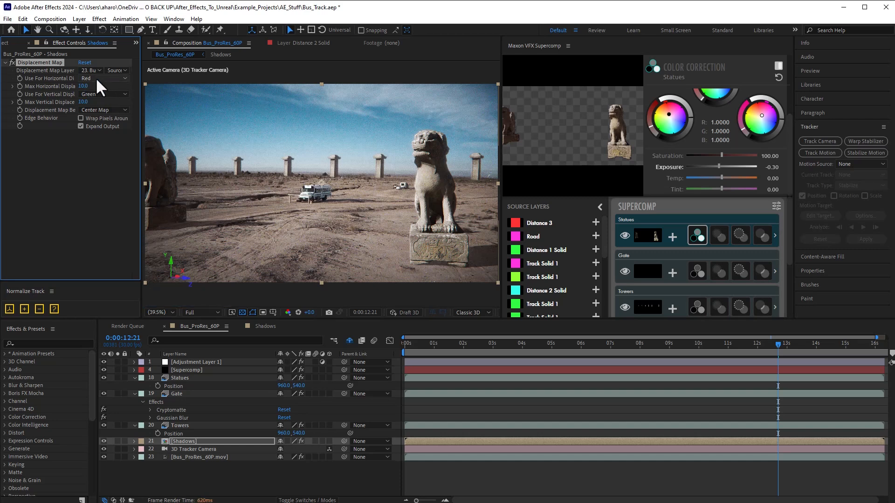
pyautogui.click(95, 79)
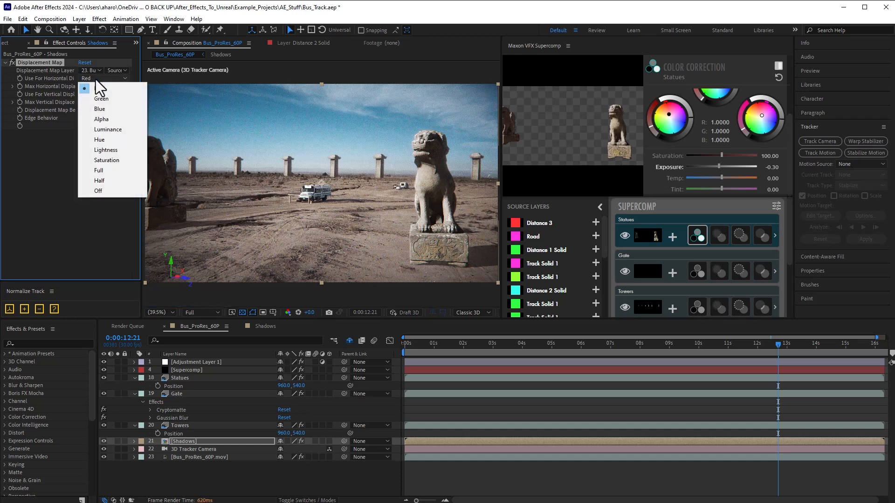
pyautogui.click(106, 129)
pyautogui.click(100, 94)
pyautogui.click(104, 144)
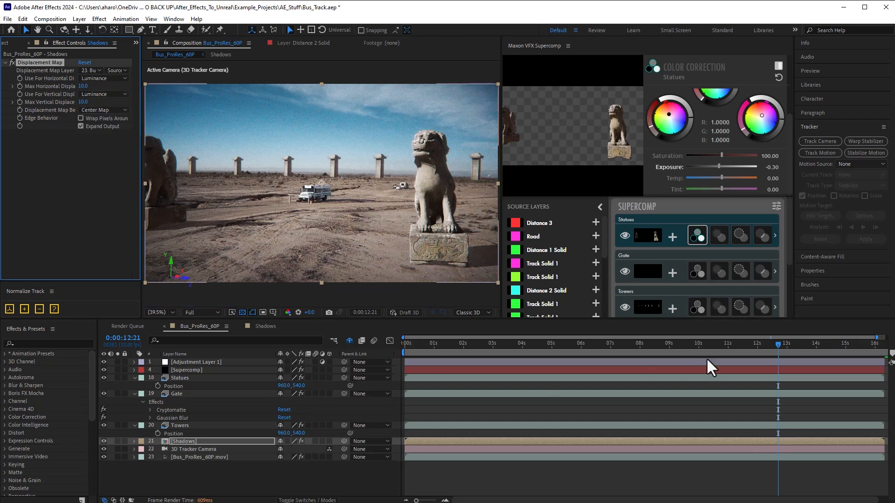
# Step: At 0:00:01:20, toggle the Displacement Map effect to compare the shadows with and without it
pyautogui.moveTo(777, 349); pyautogui.dragTo(455, 334)
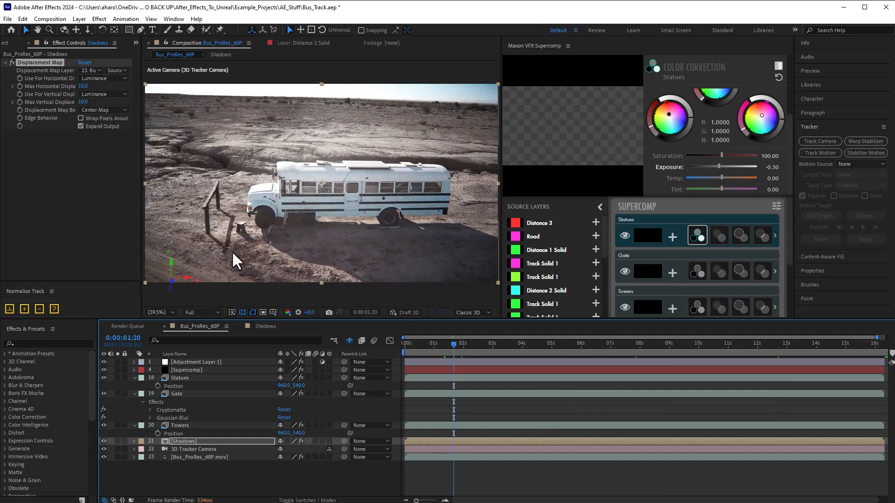
pyautogui.click(12, 64)
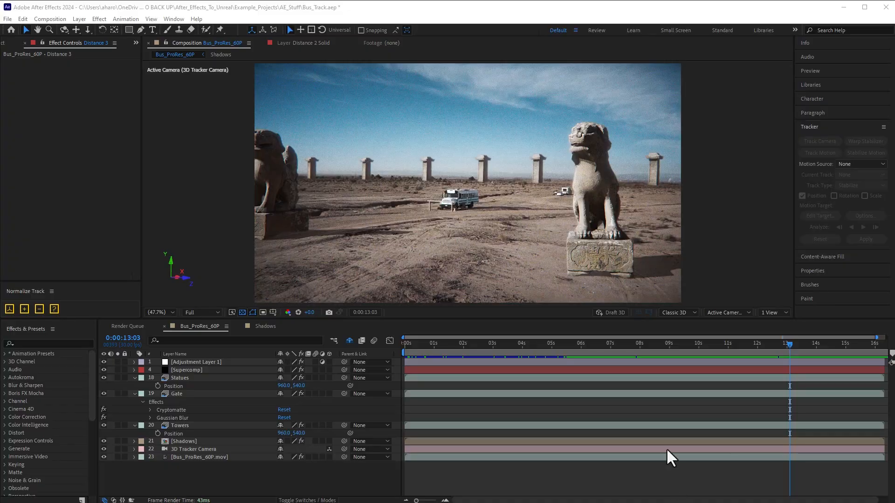
# Step: Hide the Supercomp layer and Adjustment Layer 1 to view the composite without integration and grading
pyautogui.click(196, 370)
pyautogui.click(103, 369)
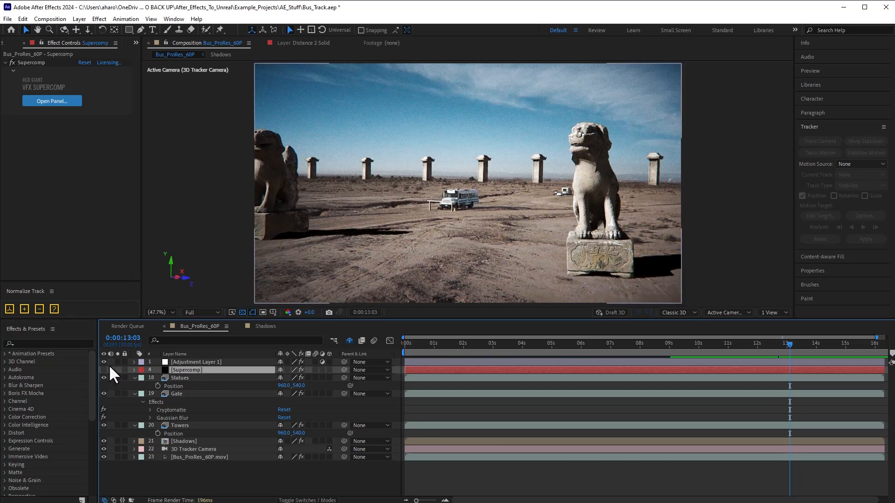
pyautogui.click(104, 362)
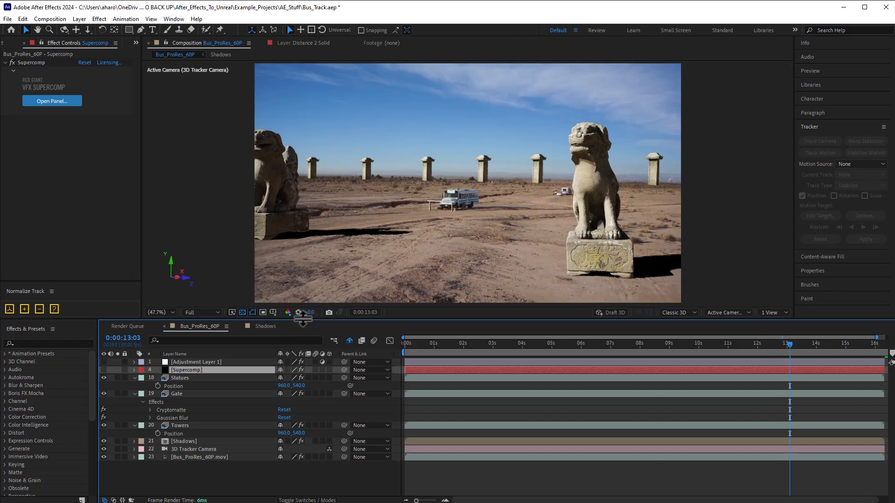
# Step: Reveal the shy layers, turn on visibility for the solids from Distance 3 through Floor, and review them along the timeline
pyautogui.click(348, 341)
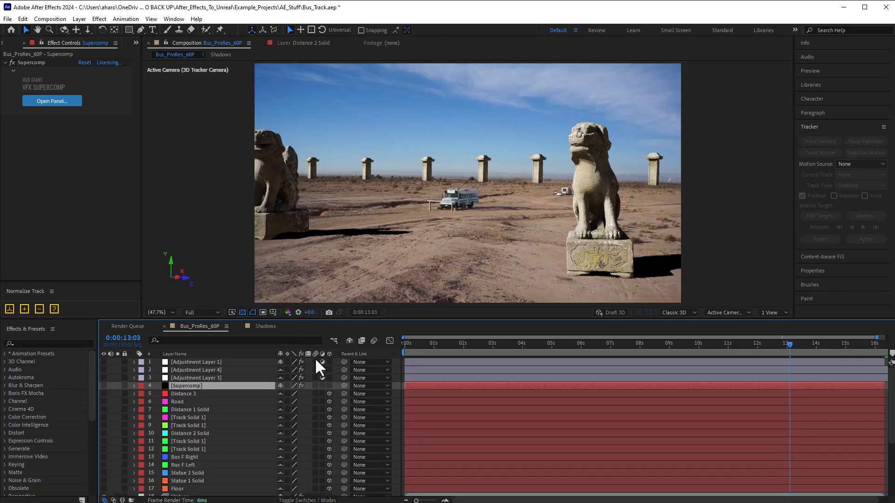
pyautogui.click(186, 392)
pyautogui.scroll(-5, 206, 428)
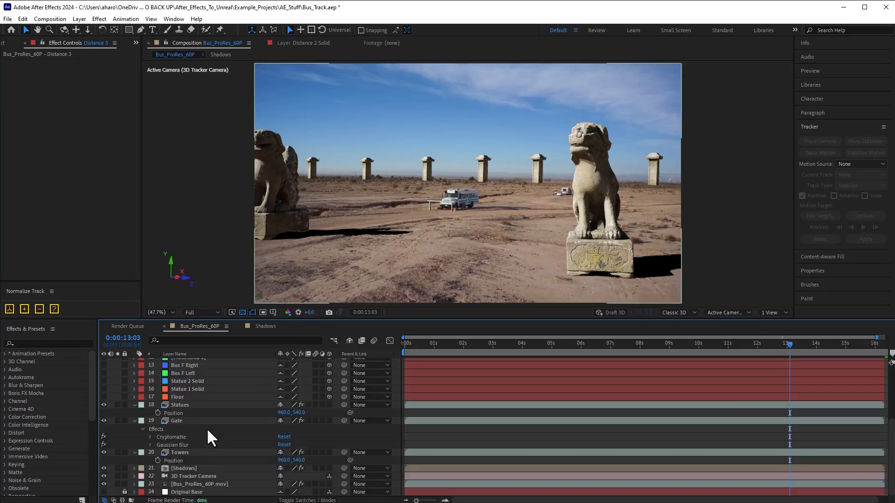
pyautogui.keyDown('shift'); pyautogui.click(185, 395); pyautogui.keyUp('shift')
pyautogui.click(103, 397)
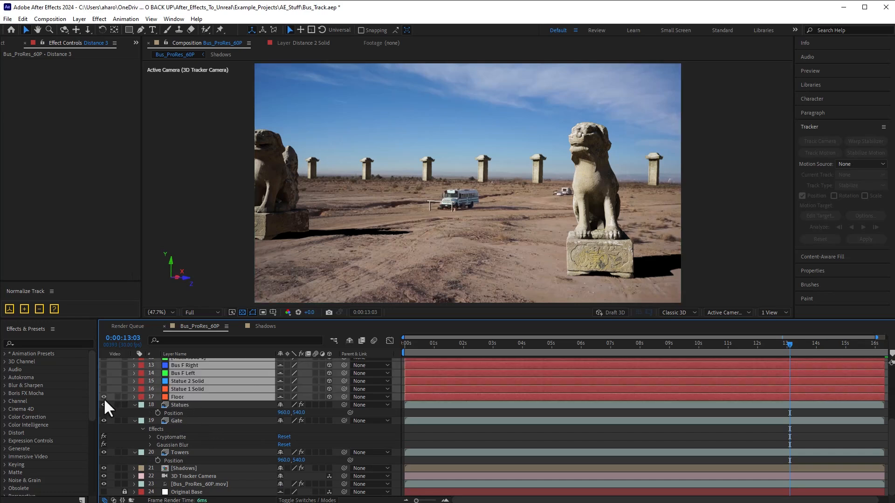
pyautogui.click(395, 428)
pyautogui.moveTo(495, 344); pyautogui.dragTo(699, 360)
pyautogui.scroll(4, 212, 390)
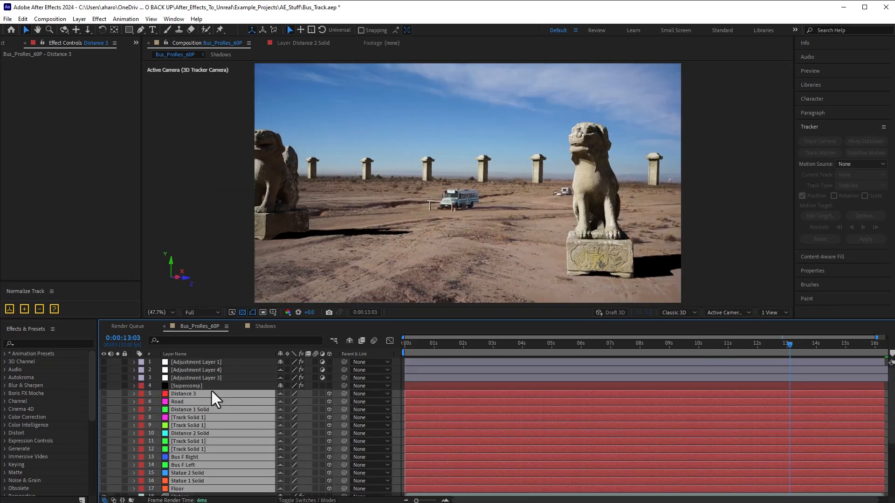
# Step: Hide the shy layers again and toggle Supercomp and Adjustment Layer 1 back on to compare the composite
pyautogui.click(192, 376)
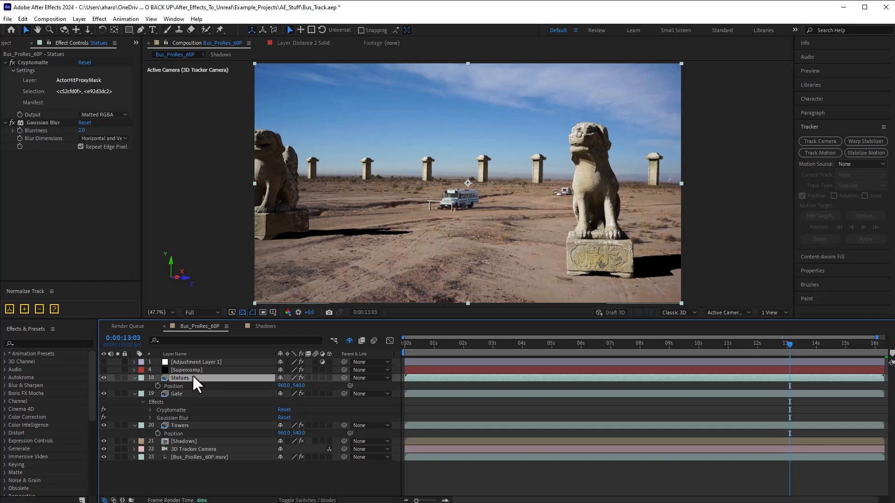
pyautogui.click(191, 371)
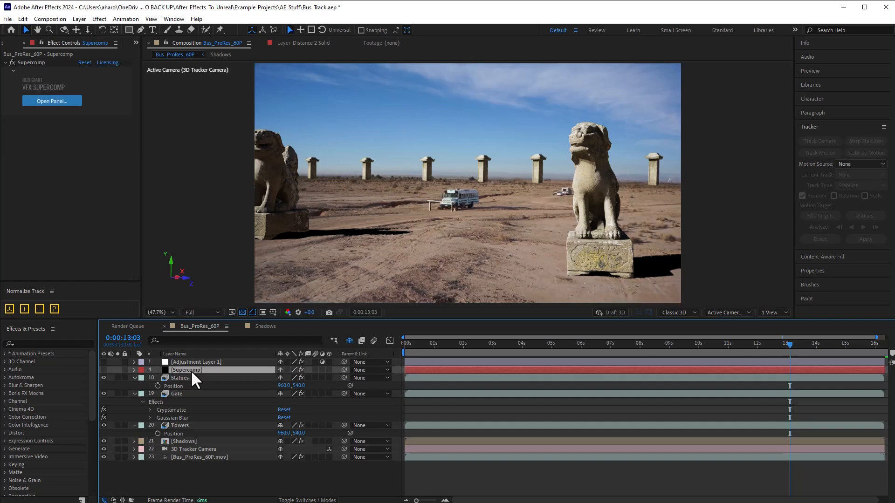
pyautogui.click(104, 370)
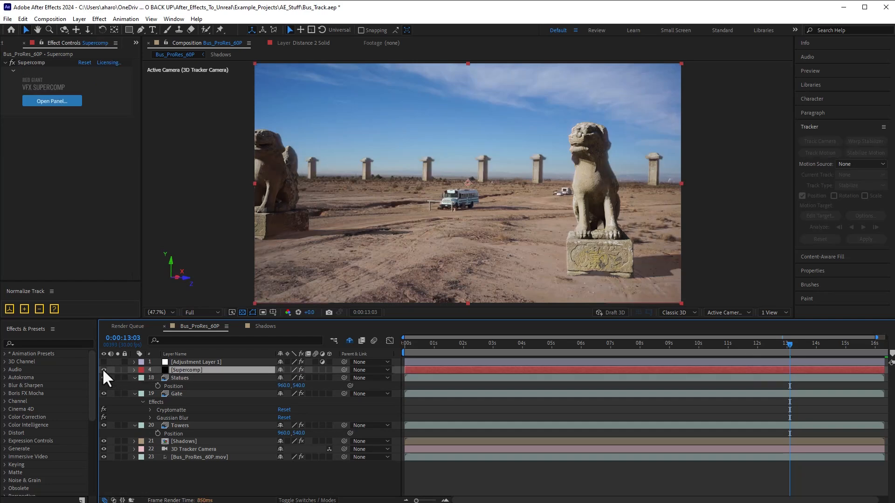
pyautogui.click(103, 370)
pyautogui.click(103, 370)
pyautogui.click(103, 362)
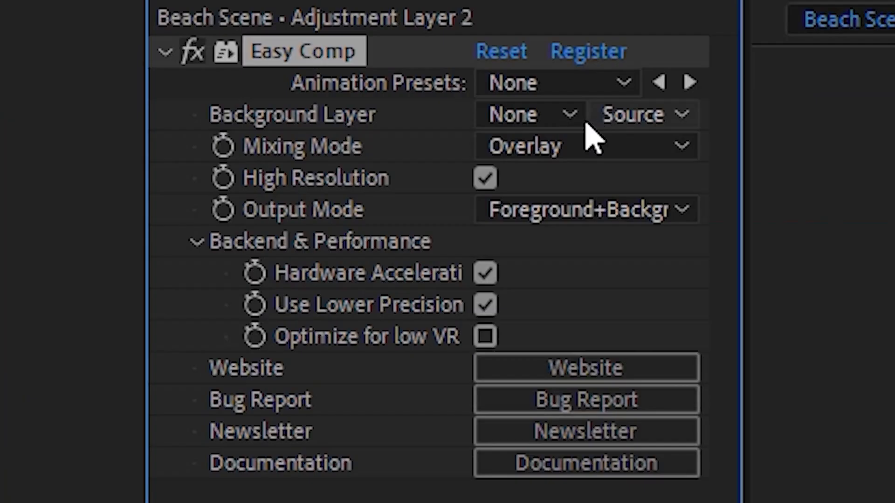
# Step: In the Beach Scene's Easy Comp effect, set the Background Layer to Beach Footage
pyautogui.click(569, 115)
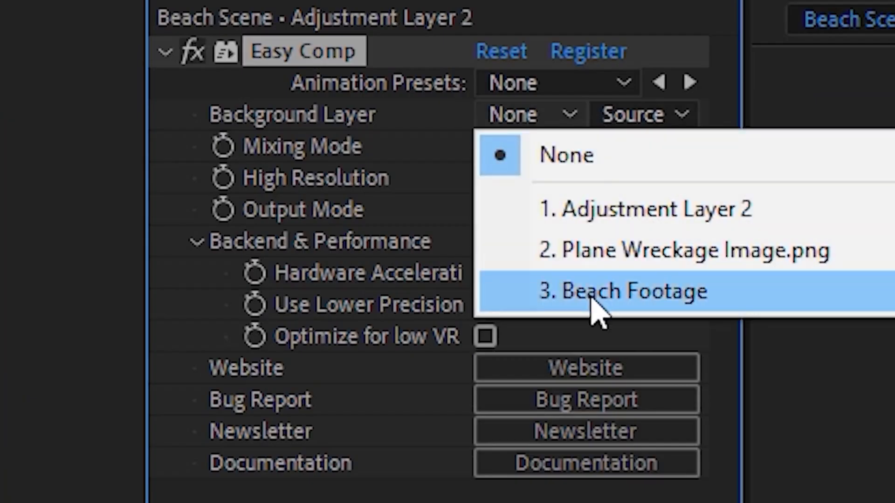
pyautogui.click(595, 293)
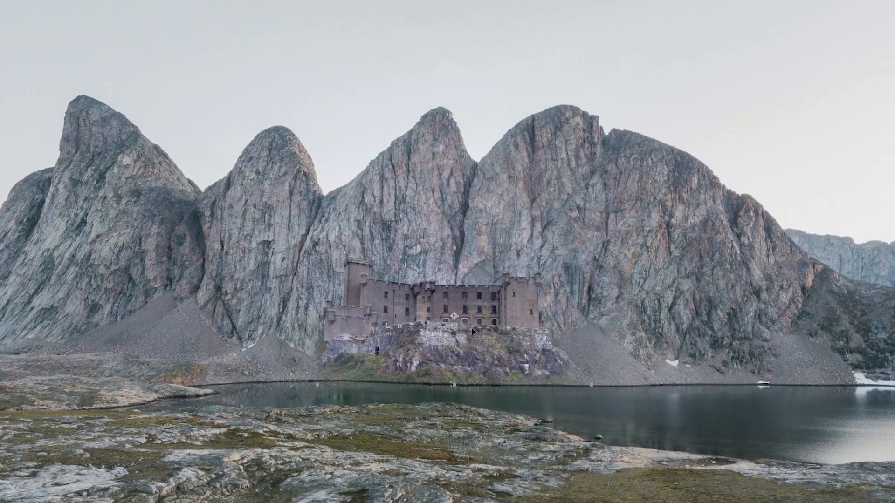
pyautogui.moveTo(471, 328); pyautogui.dragTo(502, 329)
pyautogui.keyDown('shift'); pyautogui.moveTo(633, 316); pyautogui.dragTo(458, 411); pyautogui.keyUp('shift')
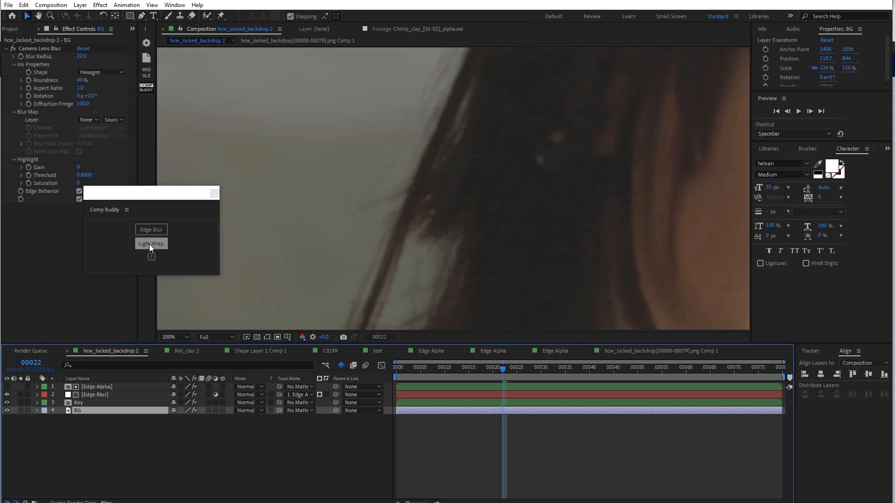
# Step: Create a Comp Buddy Light Wrap from the BG layer in the hcw_locked_backdrop 2 composition
pyautogui.click(149, 244)
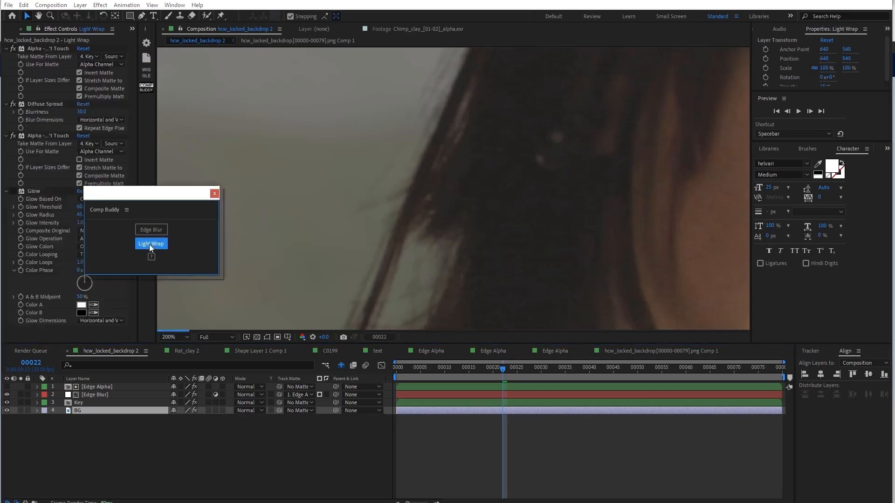